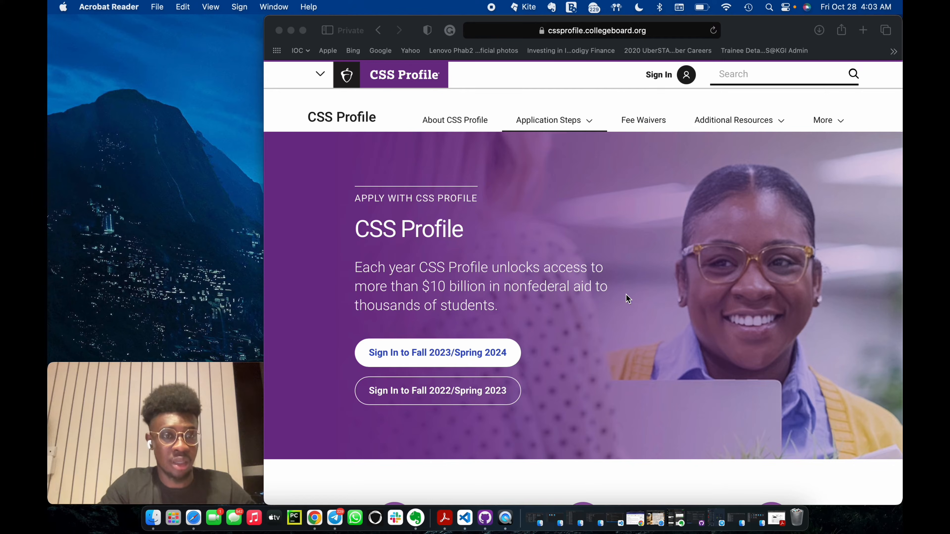
Open the Fall 2023/Spring 2024 CSS Profile sign-in and accept the required IDOC and CSS Profile Terms of Service.
{"action": "left_click", "coordinate": [609, 302]}
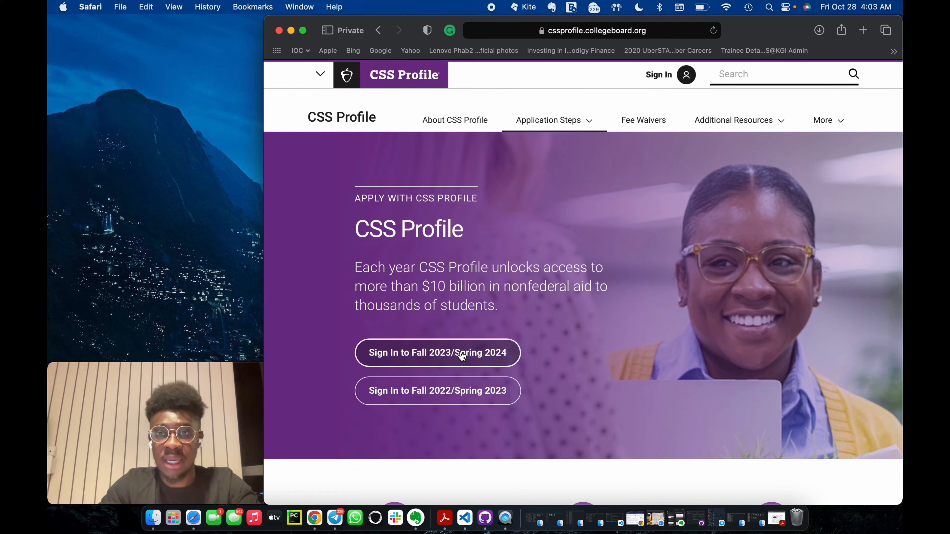
{"action": "left_click", "coordinate": [419, 349]}
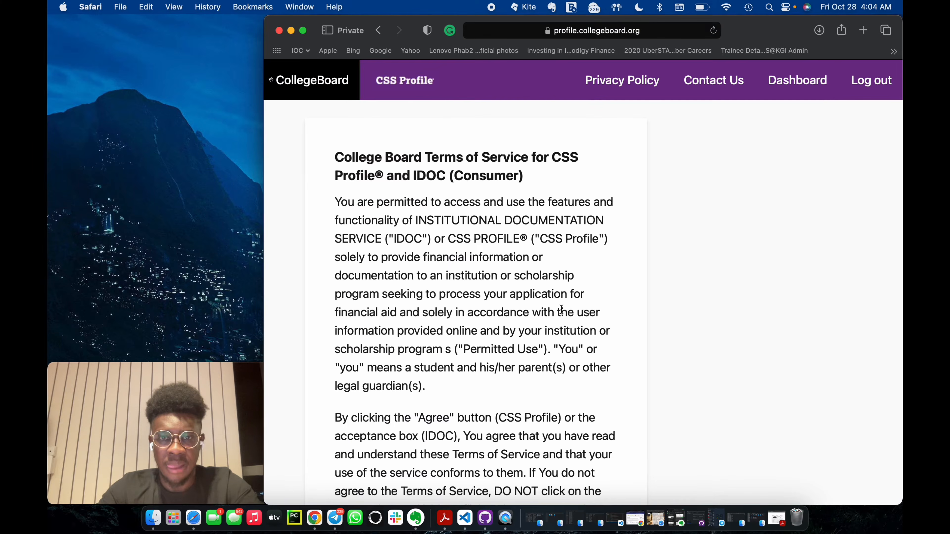
{"action": "scroll", "coordinate": [559, 341], "scroll_direction": "down", "scroll_amount": 15}
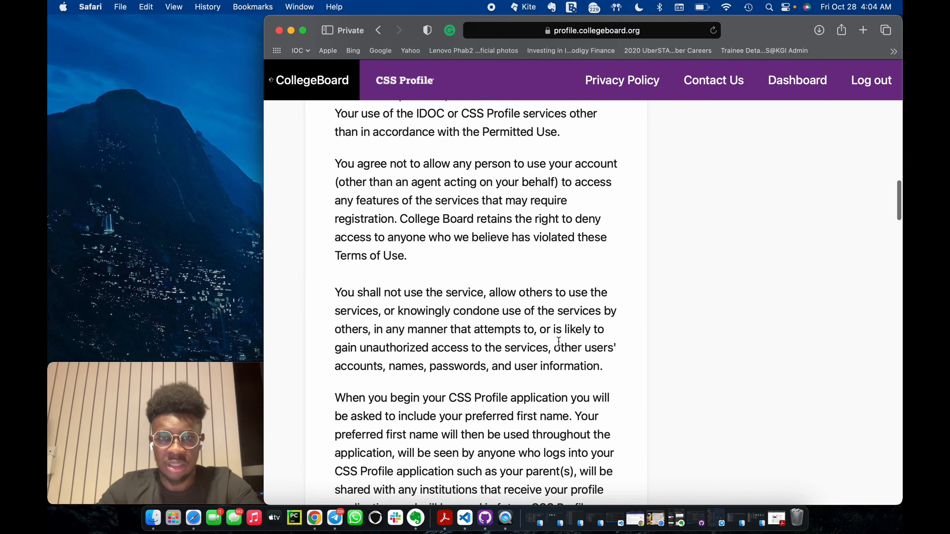
{"action": "scroll", "coordinate": [558, 341], "scroll_direction": "down", "scroll_amount": 20}
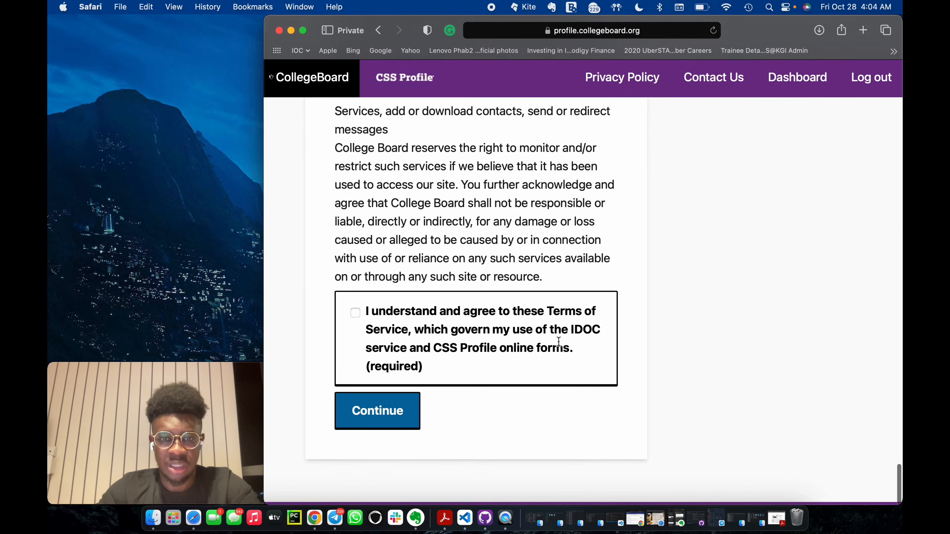
{"action": "left_click", "coordinate": [355, 312]}
{"action": "left_click", "coordinate": [368, 411]}
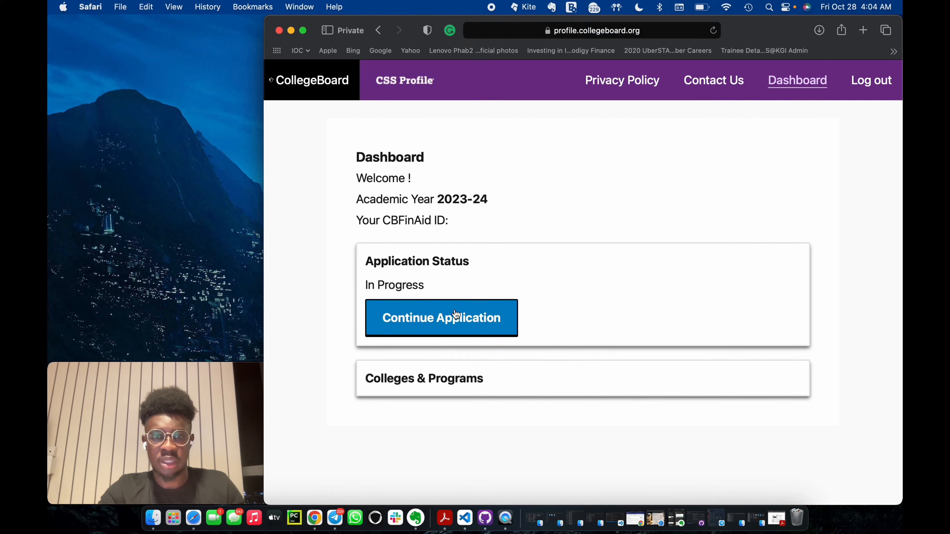
Continue the 2023-24 application and start the Getting Started section, proceeding past its introduction.
{"action": "left_click", "coordinate": [455, 319]}
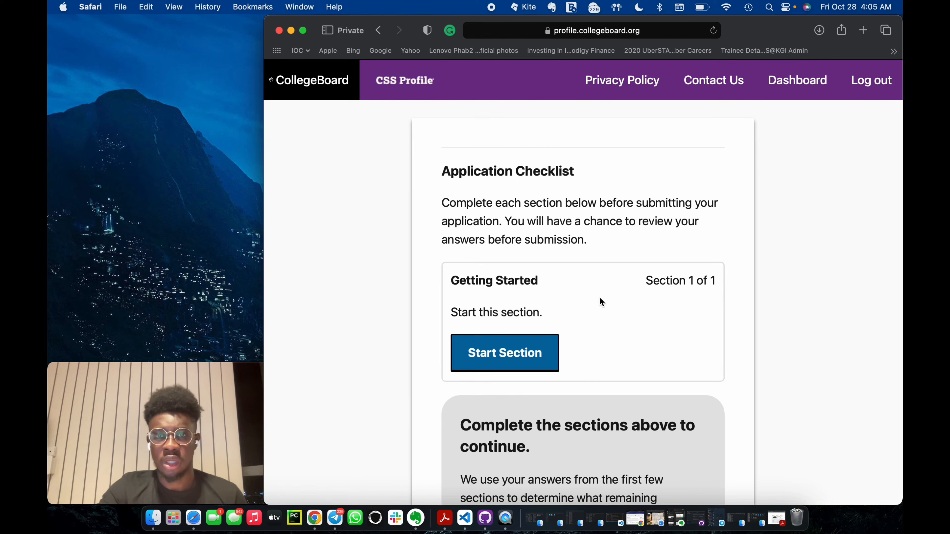
{"action": "scroll", "coordinate": [583, 280], "scroll_direction": "down", "scroll_amount": 3}
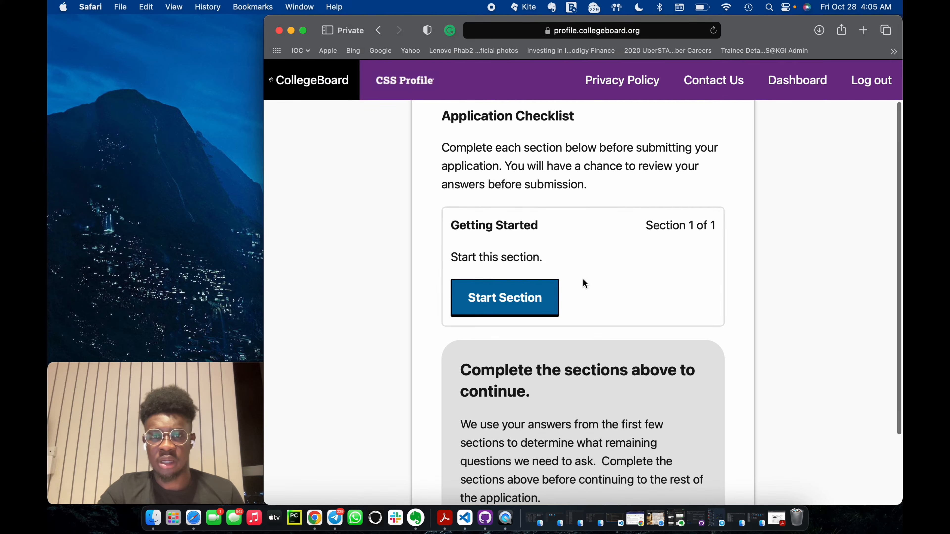
{"action": "scroll", "coordinate": [553, 304], "scroll_direction": "down", "scroll_amount": 3}
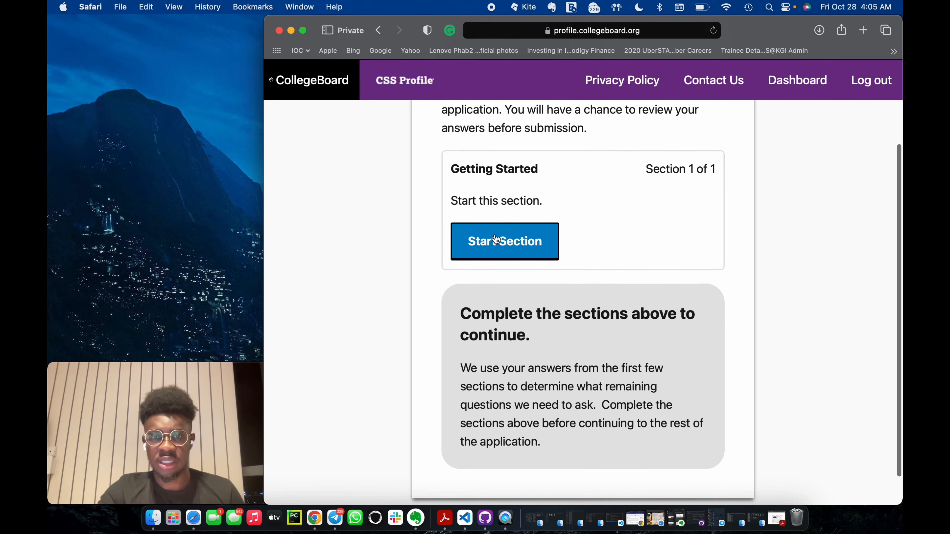
{"action": "scroll", "coordinate": [650, 282], "scroll_direction": "up", "scroll_amount": 4}
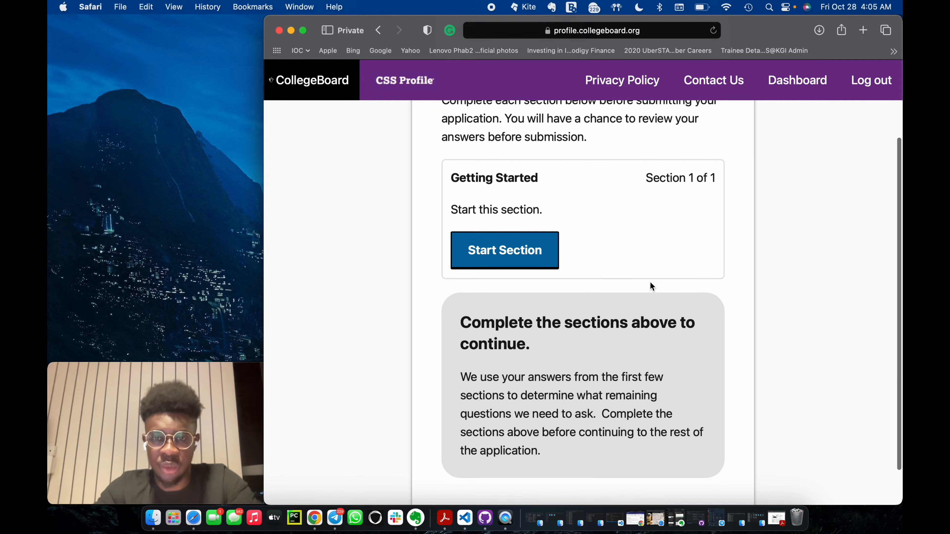
{"action": "left_click", "coordinate": [530, 353]}
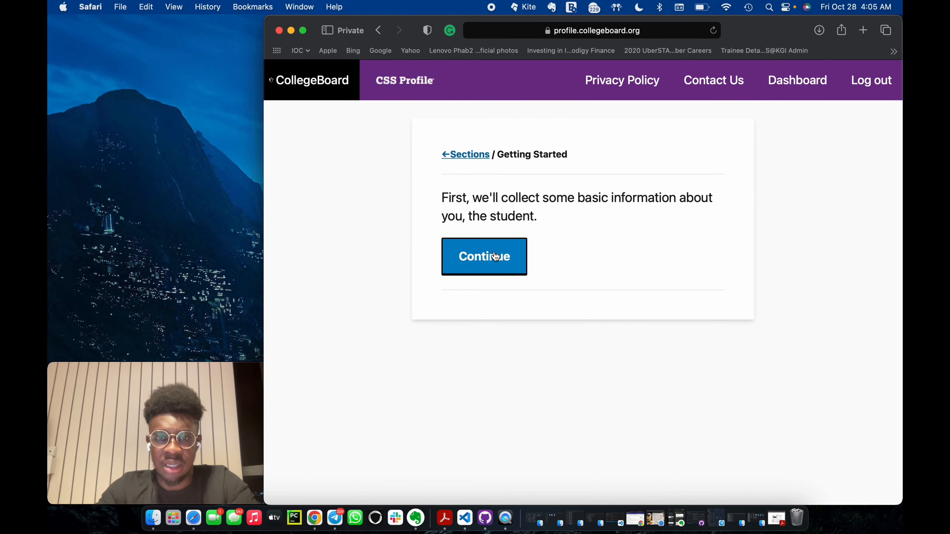
{"action": "left_click", "coordinate": [486, 266]}
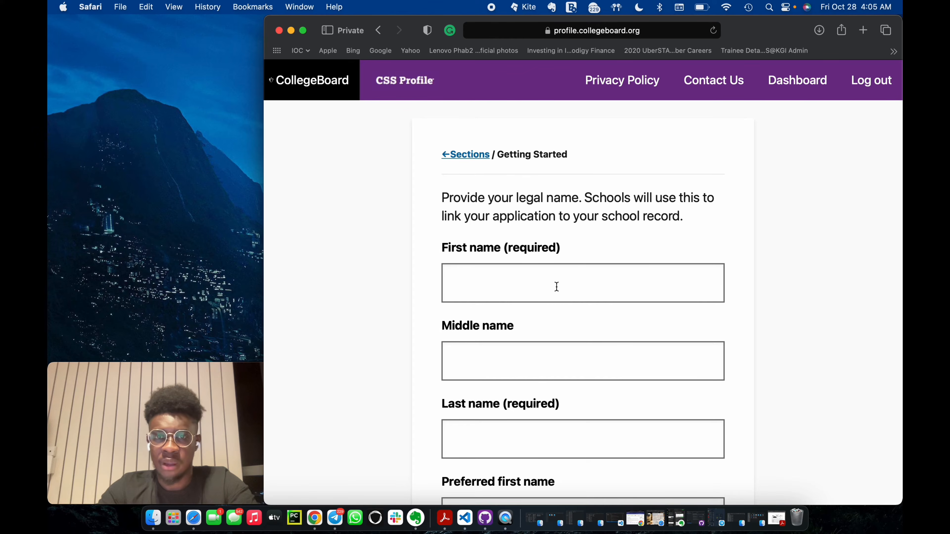
Enter the student's legal first and last names, leave the middle and preferred names blank, and save the page.
{"action": "left_click", "coordinate": [548, 285]}
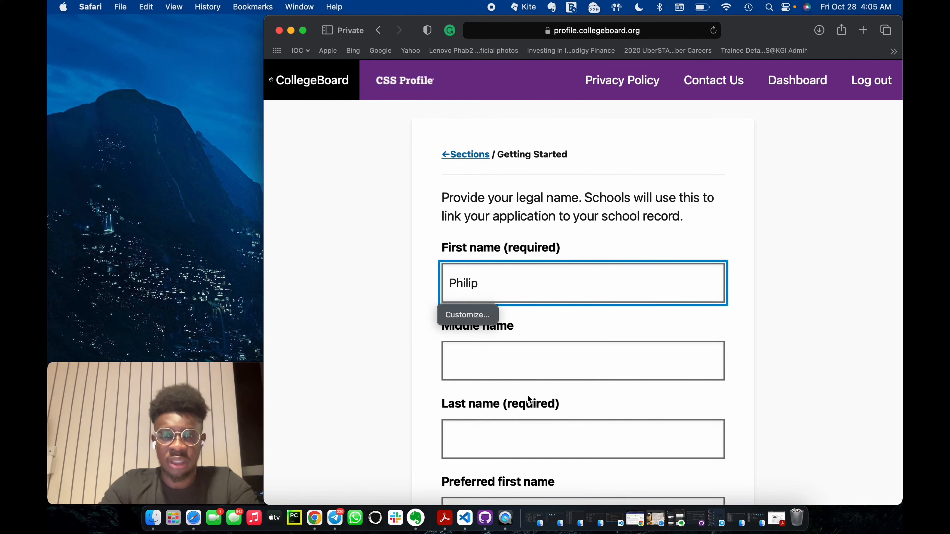
{"action": "left_click", "coordinate": [501, 442]}
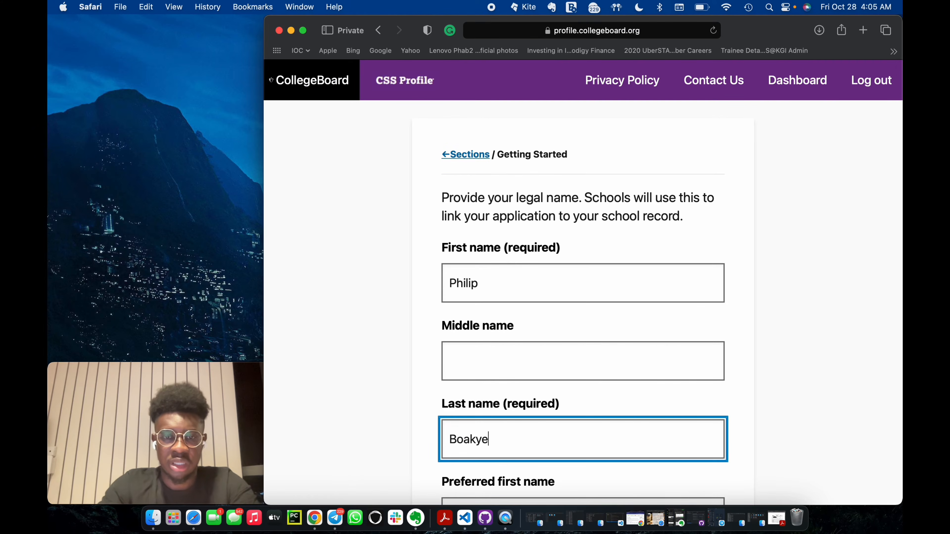
{"action": "scroll", "coordinate": [497, 304], "scroll_direction": "down", "scroll_amount": 10}
{"action": "scroll", "coordinate": [497, 303], "scroll_direction": "up", "scroll_amount": 8}
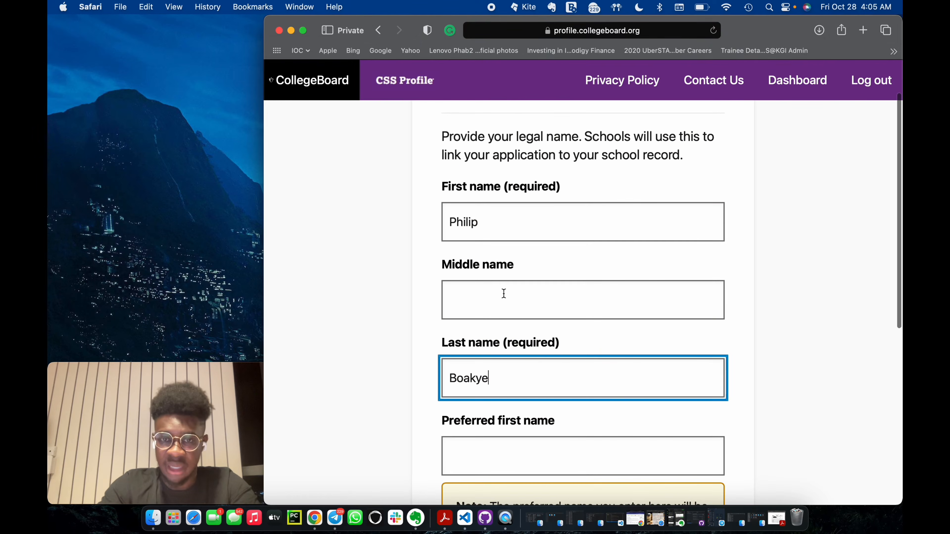
{"action": "scroll", "coordinate": [503, 295], "scroll_direction": "down", "scroll_amount": 3}
{"action": "scroll", "coordinate": [564, 282], "scroll_direction": "up", "scroll_amount": 3}
{"action": "scroll", "coordinate": [566, 262], "scroll_direction": "down", "scroll_amount": 7}
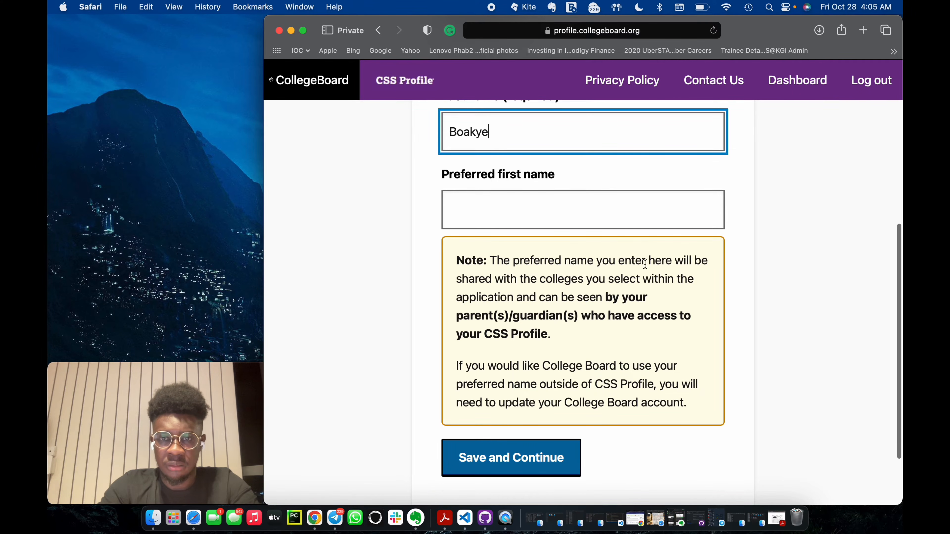
{"action": "left_click", "coordinate": [508, 463]}
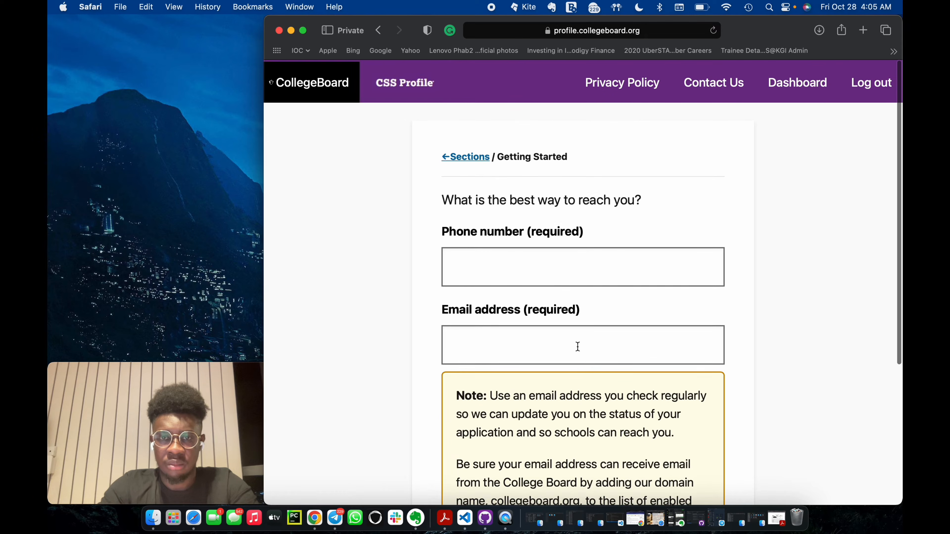
Fill in the student's phone number and email address as contact details and save the page.
{"action": "left_click", "coordinate": [556, 266]}
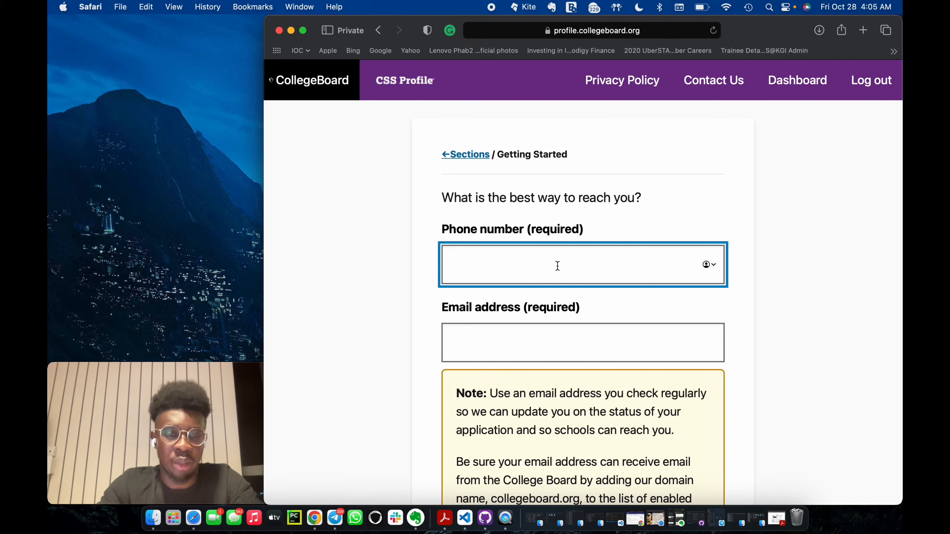
{"action": "type", "text": "41"}
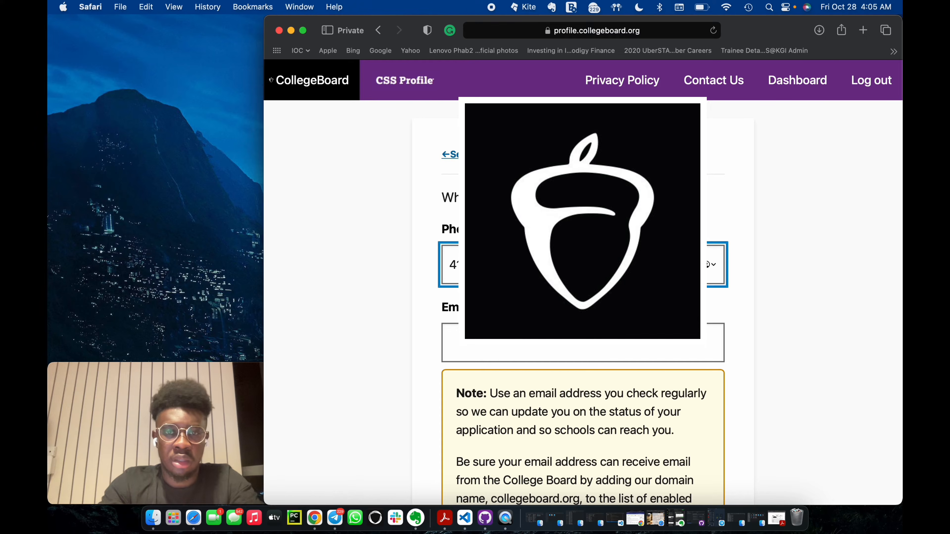
{"action": "left_click", "coordinate": [512, 341]}
{"action": "scroll", "coordinate": [511, 341], "scroll_direction": "down", "scroll_amount": 3}
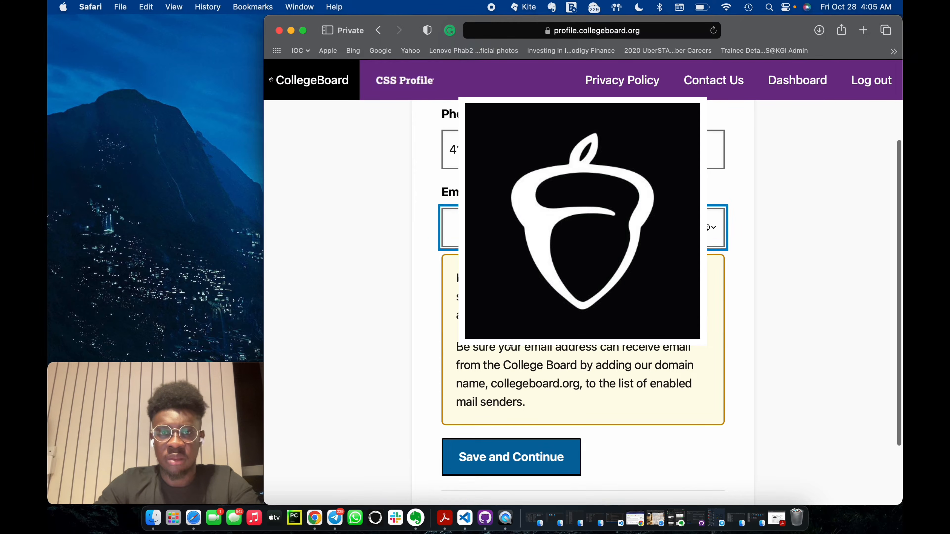
{"action": "type", "text": "ph"}
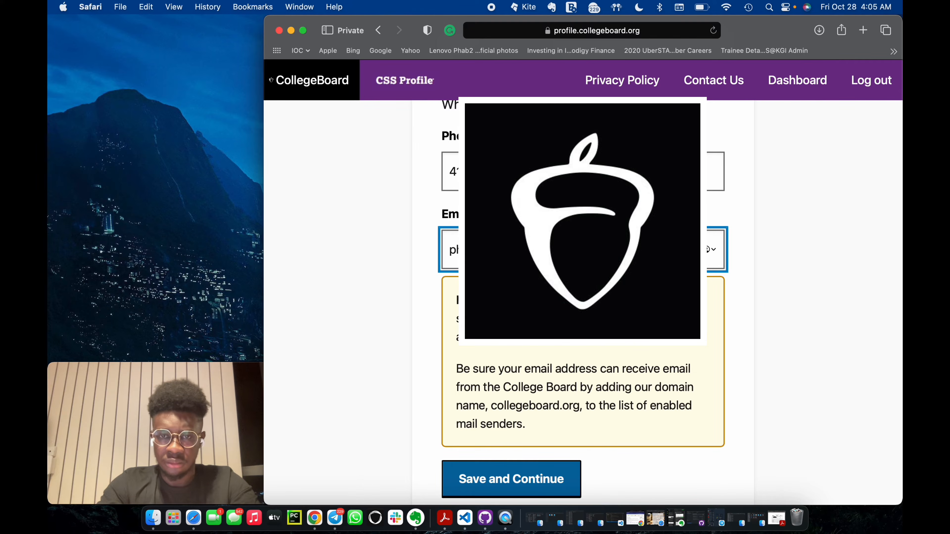
{"action": "left_click", "coordinate": [744, 354]}
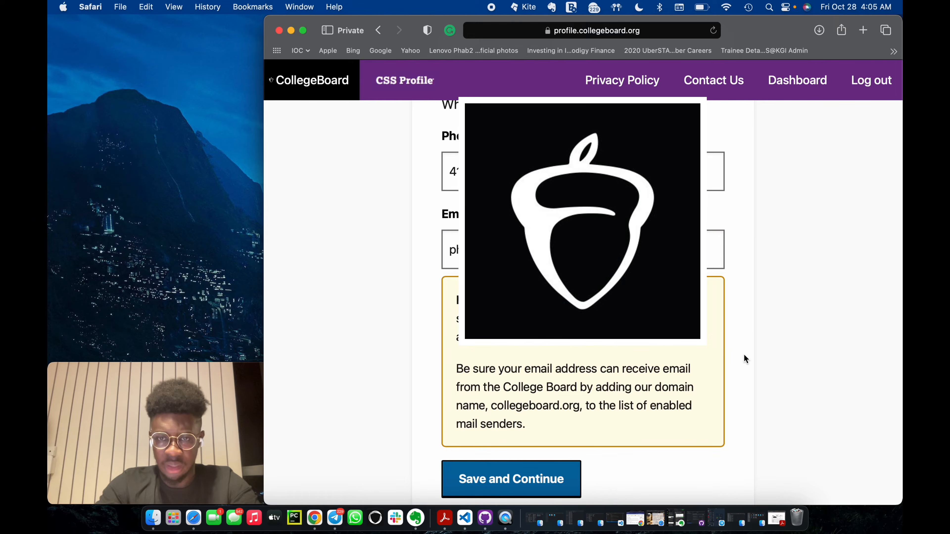
{"action": "scroll", "coordinate": [626, 391], "scroll_direction": "down", "scroll_amount": 3}
{"action": "left_click", "coordinate": [516, 416]}
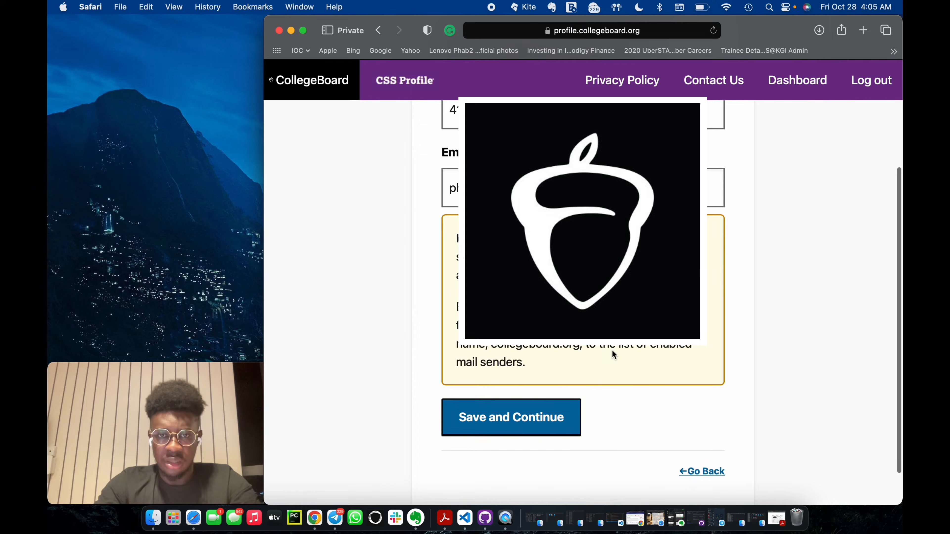
Enter the student's date of birth as month, day and year.
{"action": "left_click", "coordinate": [472, 384]}
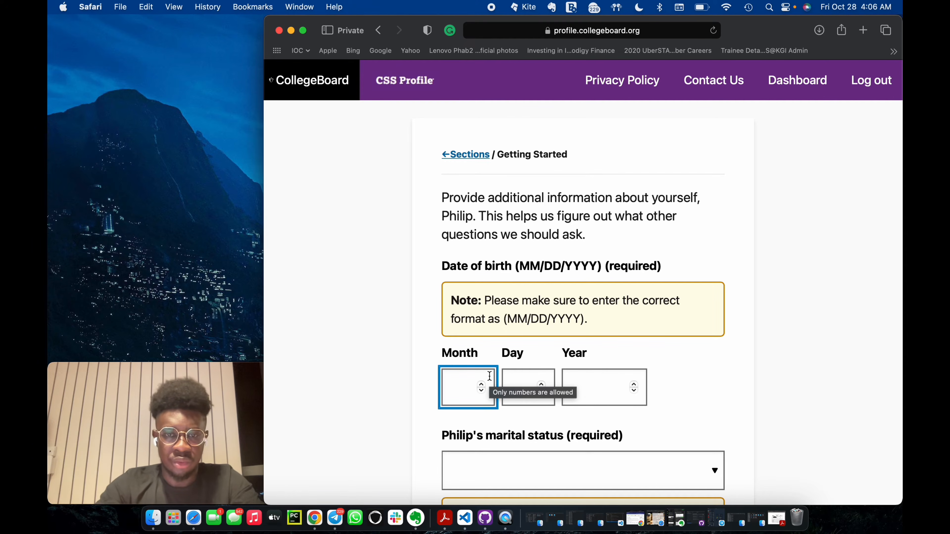
{"action": "type", "text": "10"}
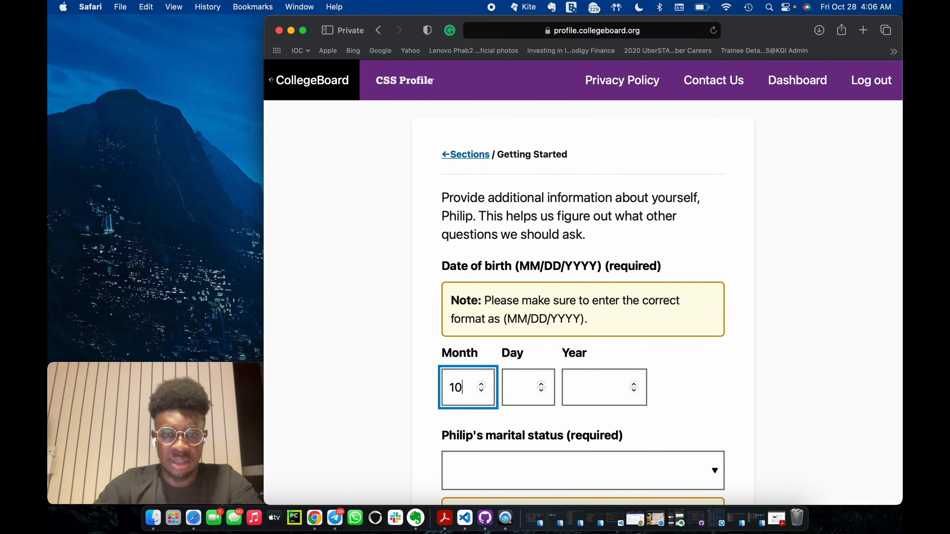
{"action": "key", "text": "BackSpace"}
{"action": "key", "text": "BackSpace"}
{"action": "type", "text": "00"}
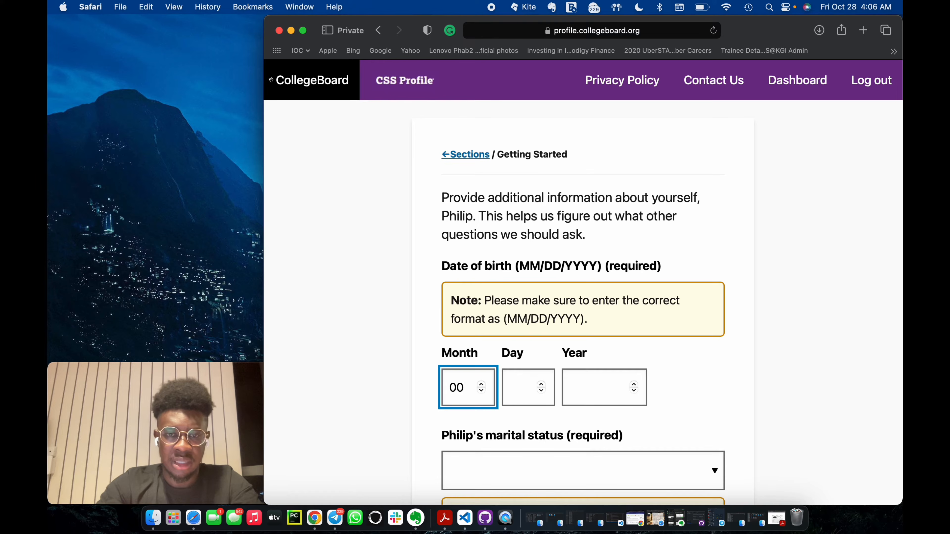
{"action": "left_click", "coordinate": [541, 376]}
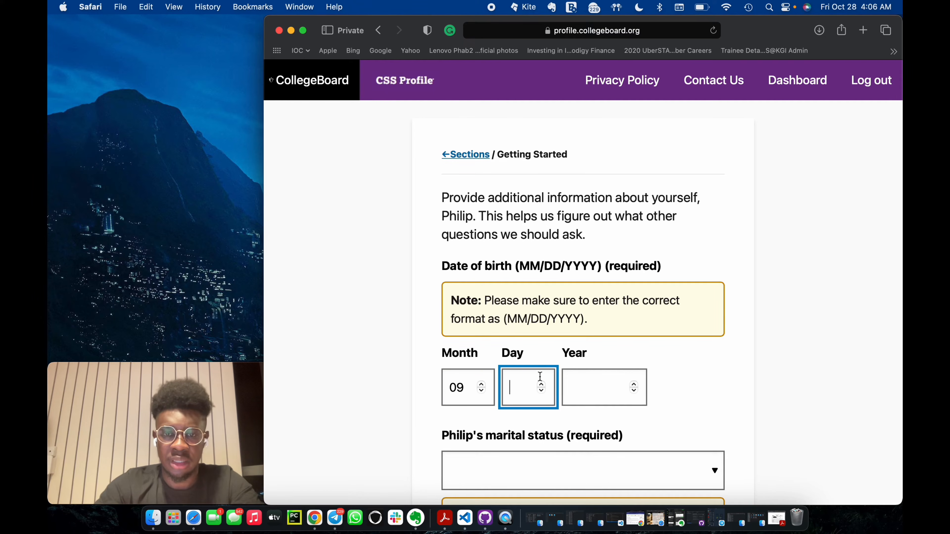
{"action": "type", "text": "20"}
{"action": "left_click", "coordinate": [596, 389]}
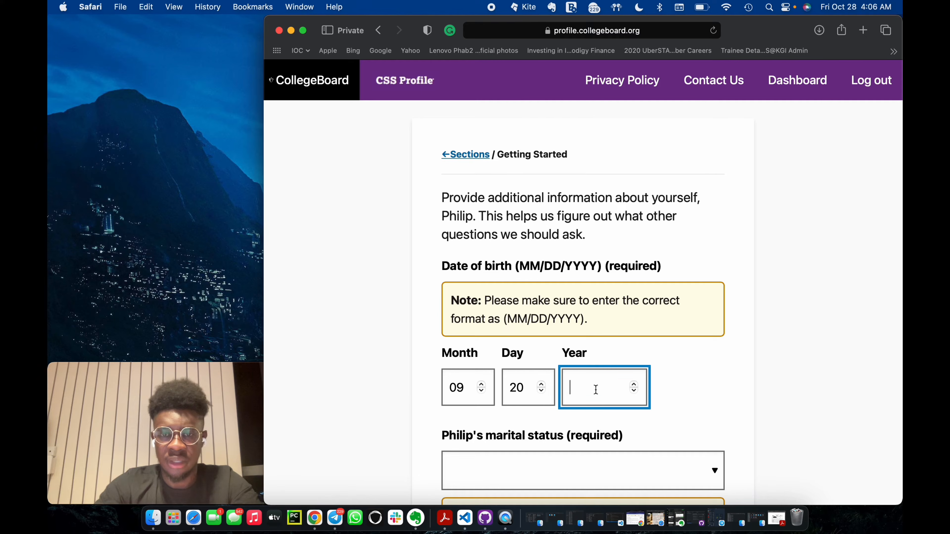
{"action": "type", "text": "2000"}
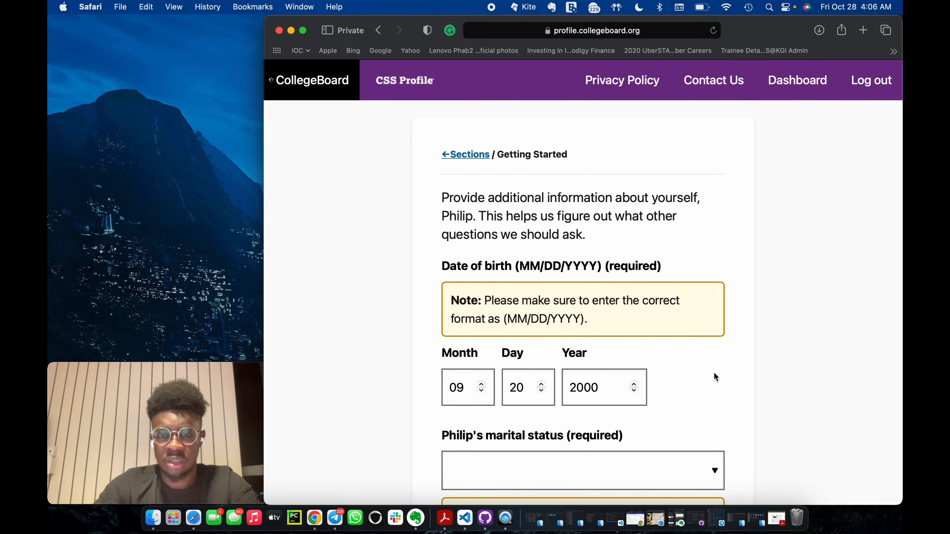
Set the student's marital status to Never married and save the page.
{"action": "scroll", "coordinate": [713, 373], "scroll_direction": "down", "scroll_amount": 2}
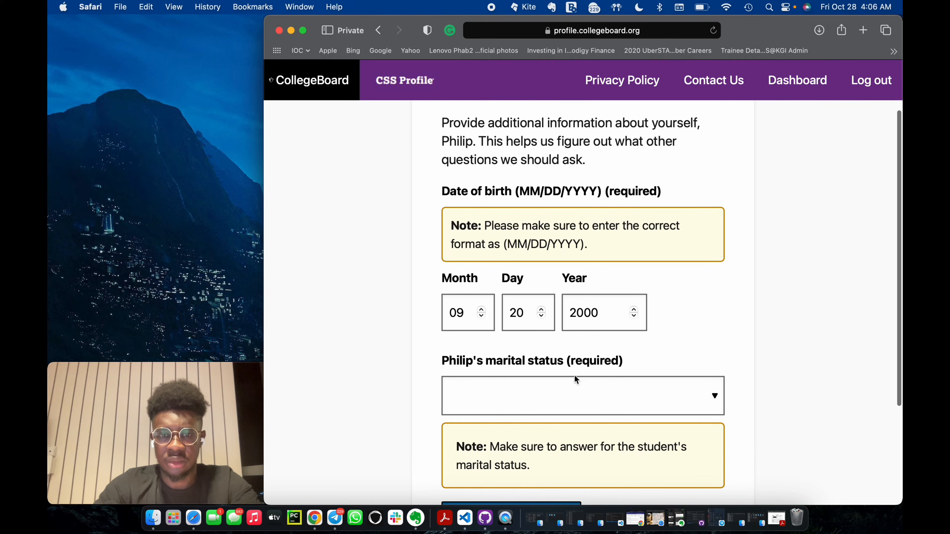
{"action": "left_click", "coordinate": [572, 391]}
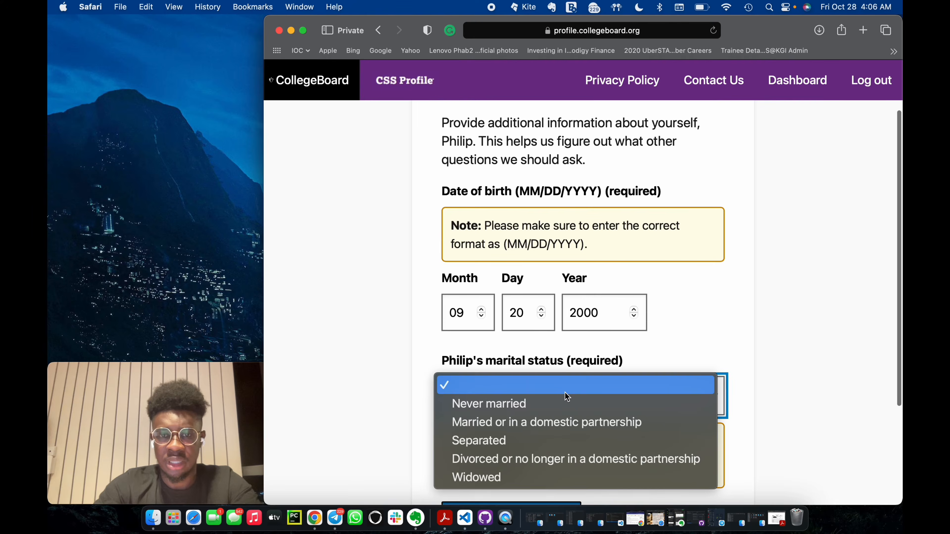
{"action": "left_click", "coordinate": [525, 404]}
{"action": "scroll", "coordinate": [525, 407], "scroll_direction": "down", "scroll_amount": 3}
{"action": "left_click", "coordinate": [523, 374]}
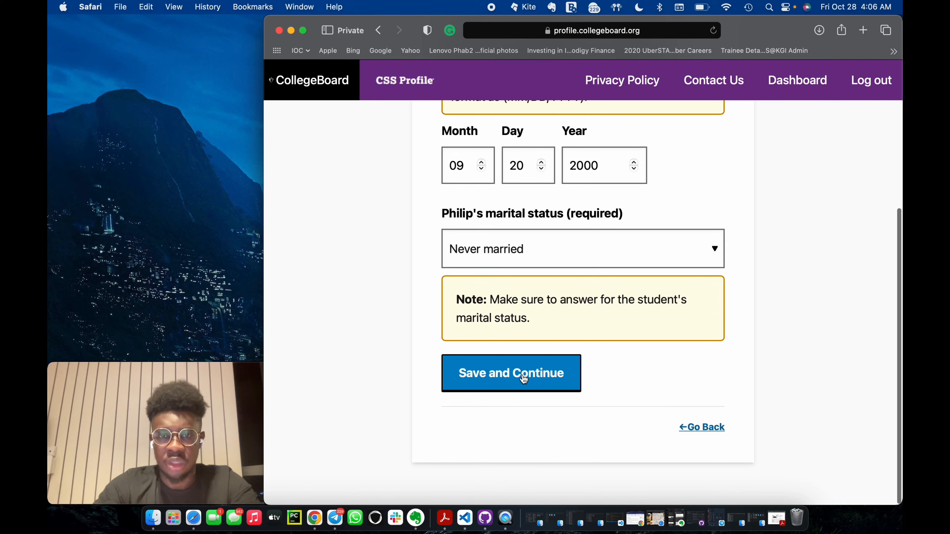
Set the student's citizenship status to Other in the Student's Citizenship section.
{"action": "scroll", "coordinate": [668, 384], "scroll_direction": "up", "scroll_amount": 2}
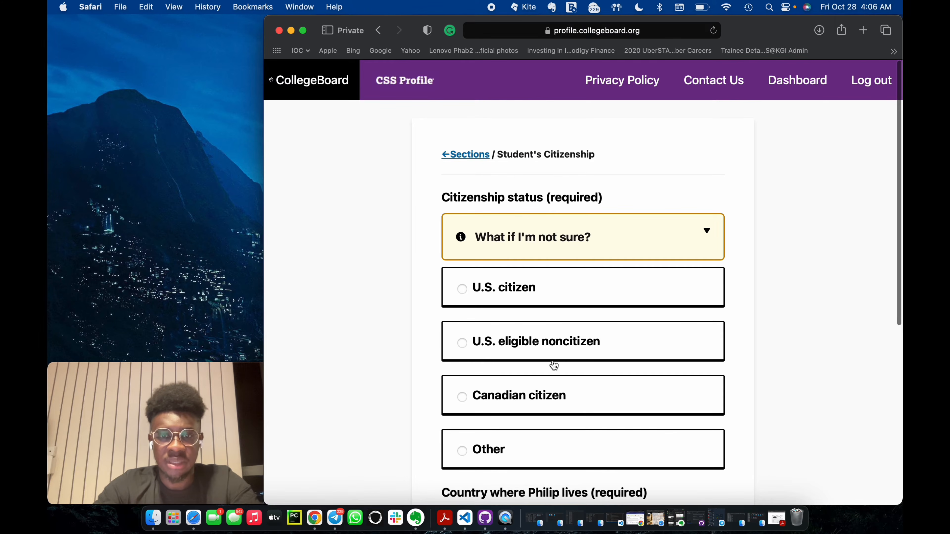
{"action": "scroll", "coordinate": [552, 365], "scroll_direction": "down", "scroll_amount": 2}
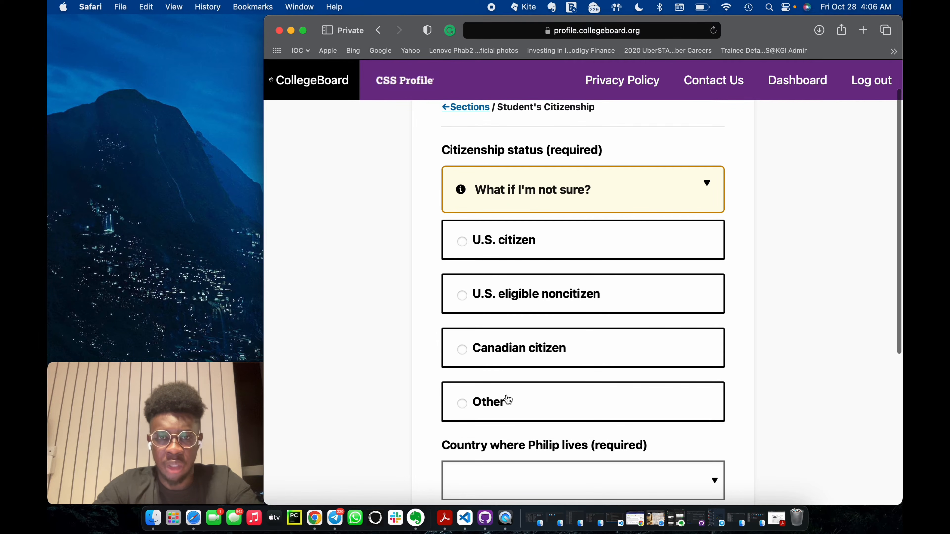
{"action": "scroll", "coordinate": [501, 403], "scroll_direction": "down", "scroll_amount": 3}
{"action": "left_click", "coordinate": [503, 328]}
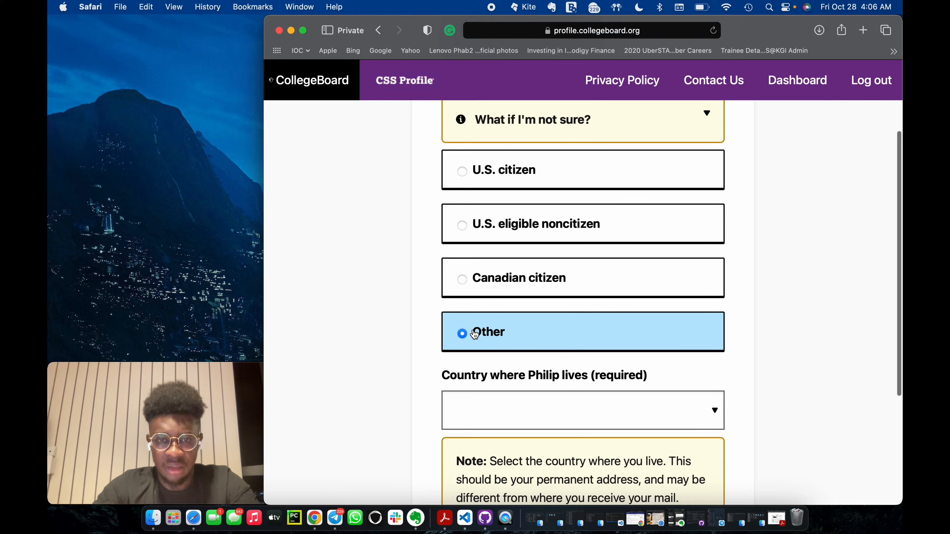
{"action": "scroll", "coordinate": [533, 337], "scroll_direction": "up", "scroll_amount": 3}
{"action": "scroll", "coordinate": [532, 348], "scroll_direction": "down", "scroll_amount": 7}
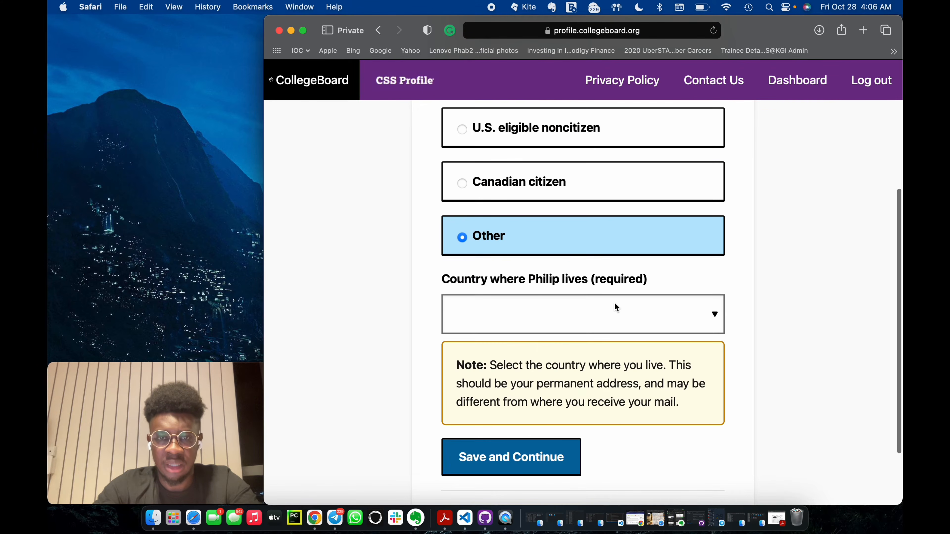
Set the country where the student lives to Ghana and save the page.
{"action": "left_click", "coordinate": [615, 303]}
{"action": "type", "text": "gh"}
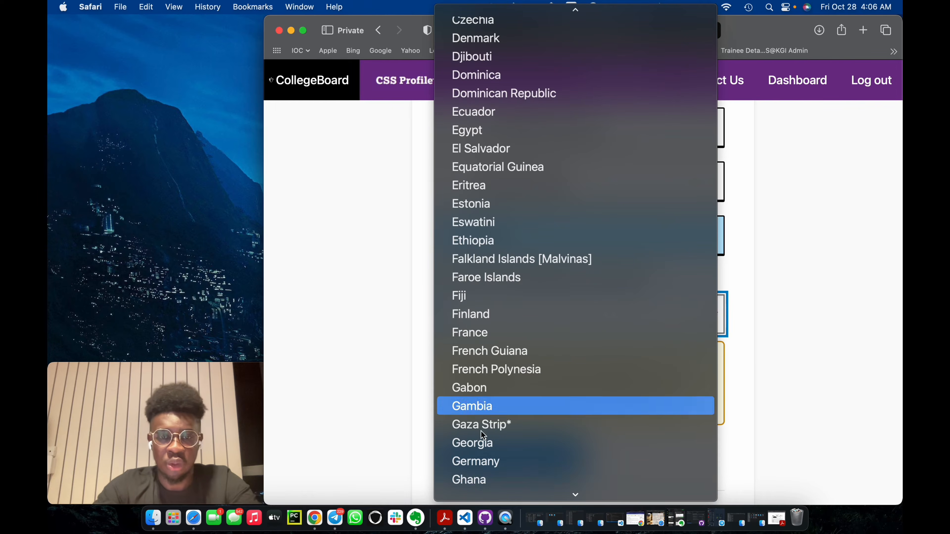
{"action": "left_click", "coordinate": [468, 476]}
{"action": "scroll", "coordinate": [554, 376], "scroll_direction": "up", "scroll_amount": 4}
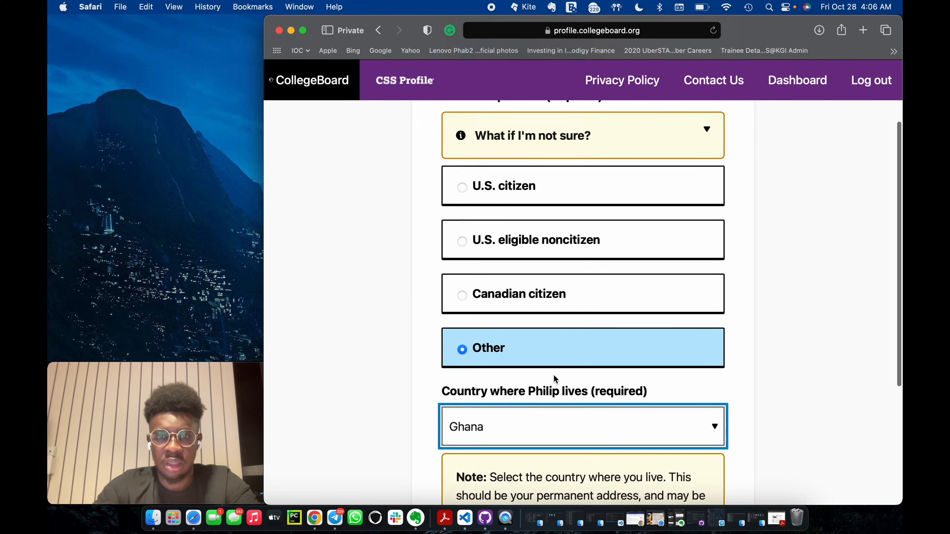
{"action": "scroll", "coordinate": [553, 376], "scroll_direction": "down", "scroll_amount": 3}
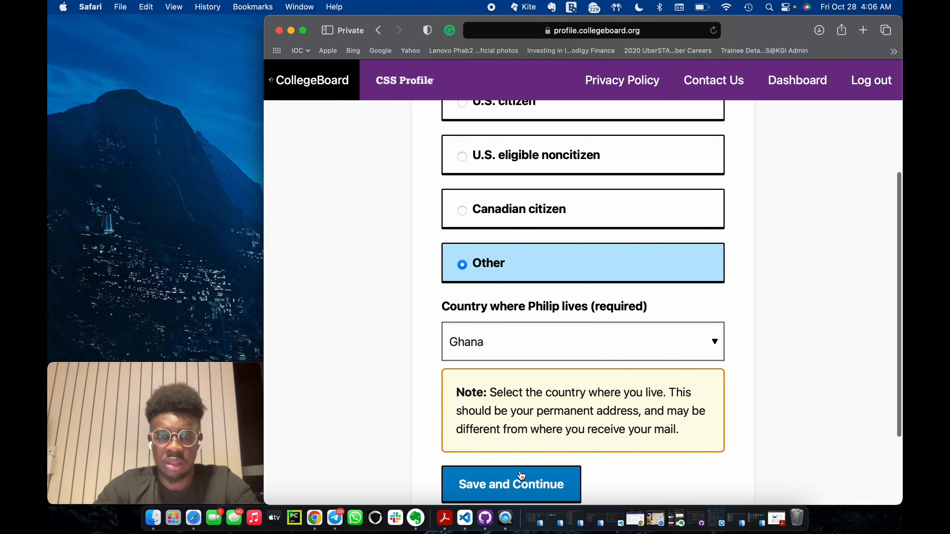
{"action": "scroll", "coordinate": [519, 413], "scroll_direction": "up", "scroll_amount": 4}
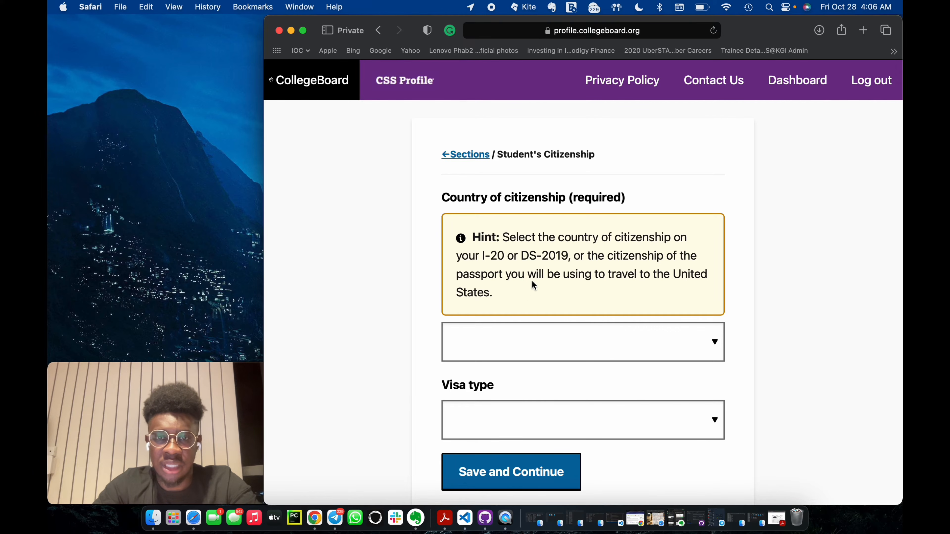
Set the student's country of citizenship to Ghana and visa type to F-1, and save the page.
{"action": "left_click", "coordinate": [565, 350]}
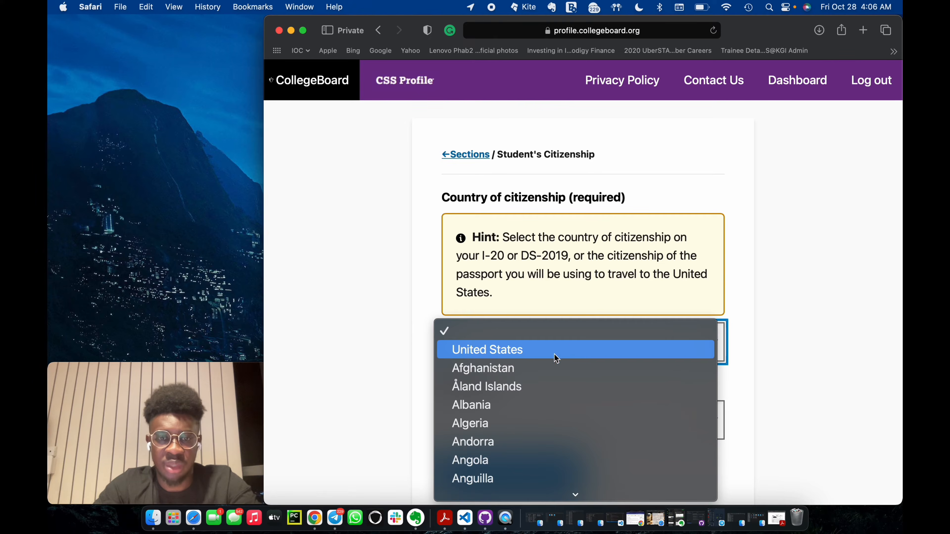
{"action": "scroll", "coordinate": [524, 397], "scroll_direction": "down", "scroll_amount": 20}
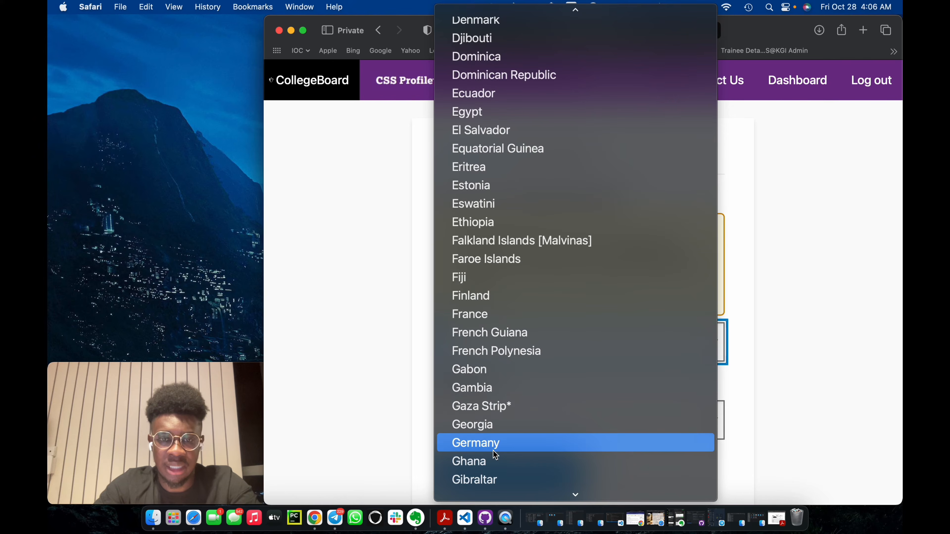
{"action": "left_click", "coordinate": [493, 460]}
{"action": "left_click", "coordinate": [537, 424]}
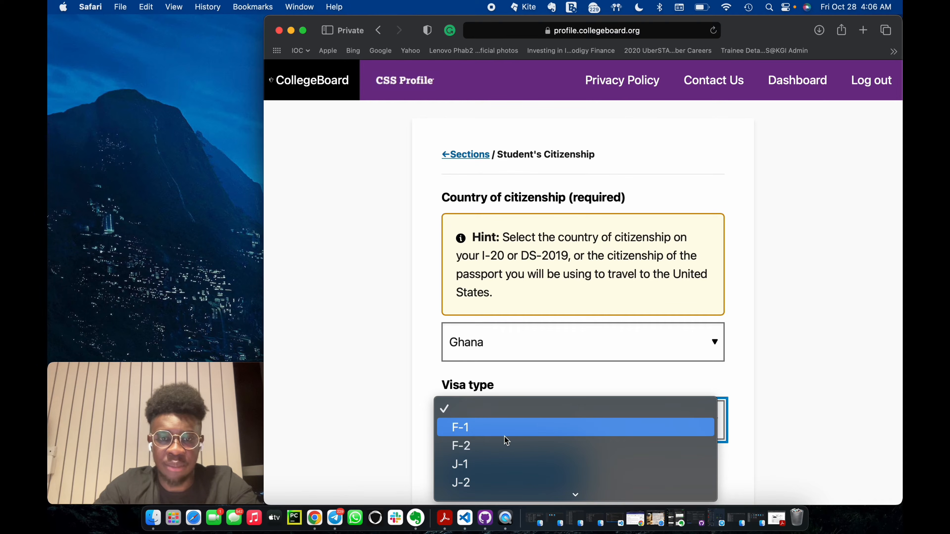
{"action": "left_click", "coordinate": [503, 428]}
{"action": "scroll", "coordinate": [503, 433], "scroll_direction": "down", "scroll_amount": 3}
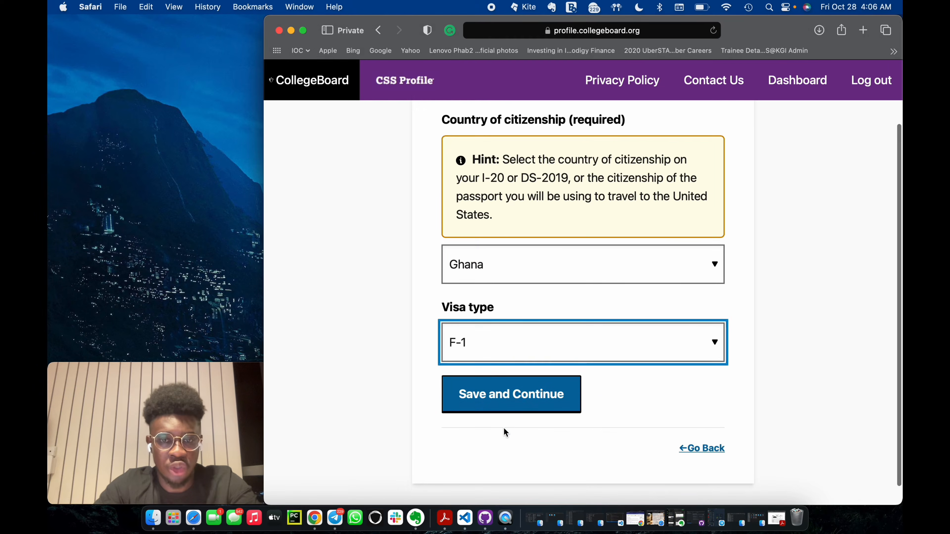
{"action": "left_click", "coordinate": [513, 399]}
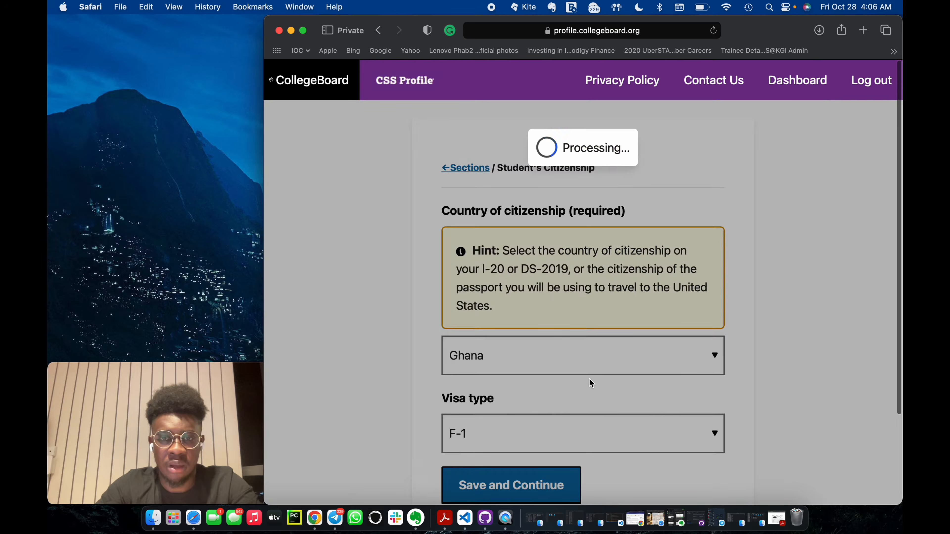
Answer No to the question about the student having legal dependents and save the page.
{"action": "scroll", "coordinate": [540, 339], "scroll_direction": "down", "scroll_amount": 2}
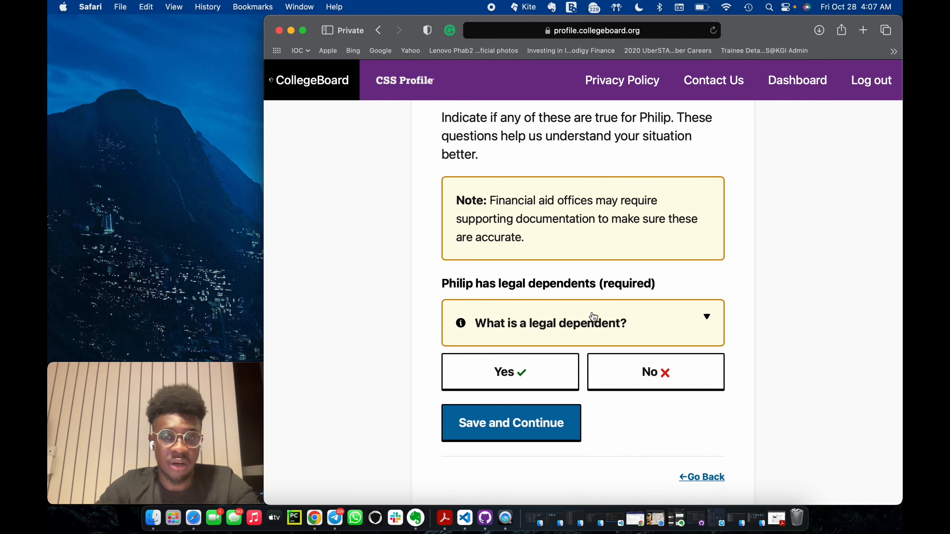
{"action": "left_click", "coordinate": [632, 380]}
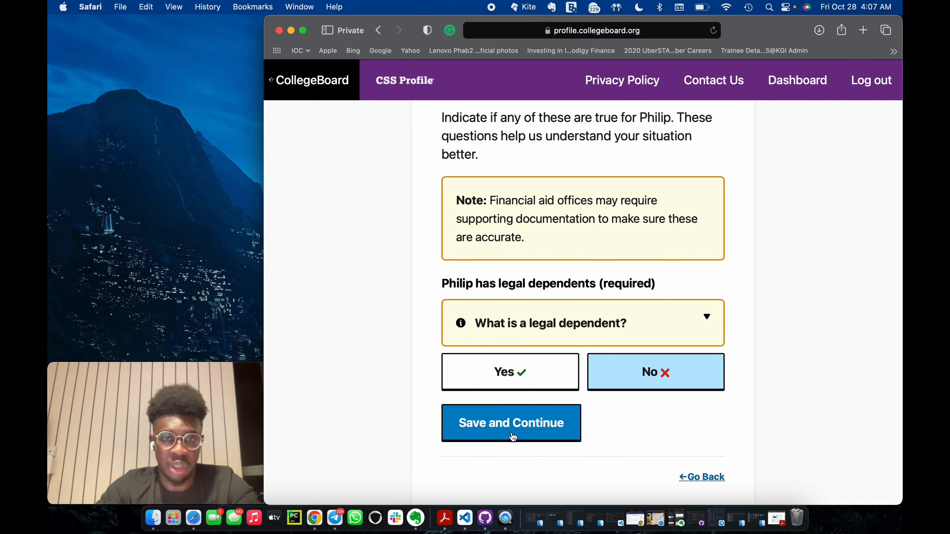
{"action": "left_click", "coordinate": [526, 423]}
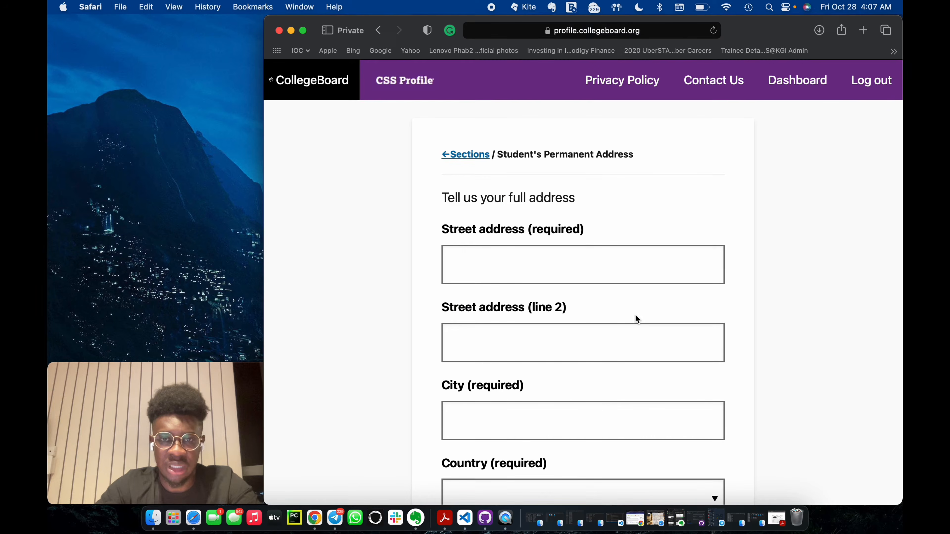
Enter the first line of the student's street address in the Student's Permanent Address section.
{"action": "left_click", "coordinate": [542, 264]}
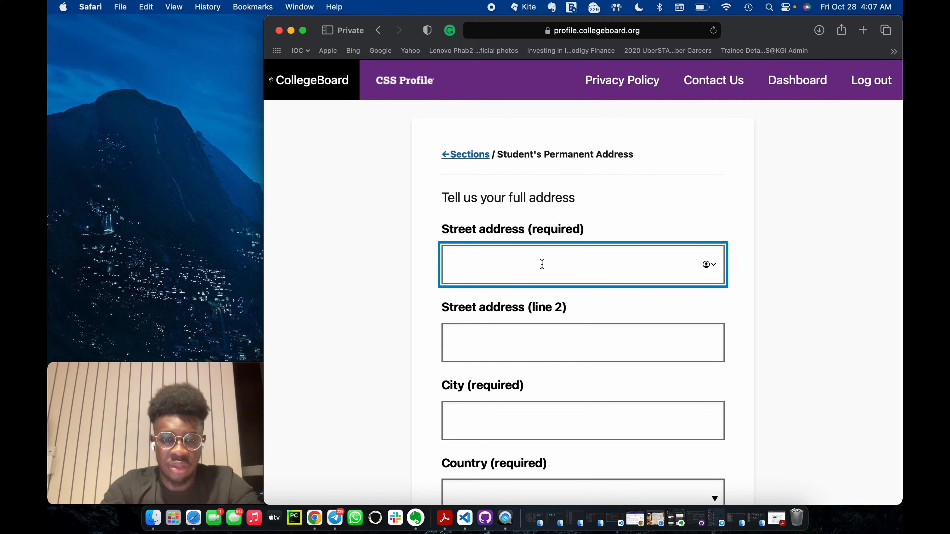
{"action": "type", "text": "1 University "}
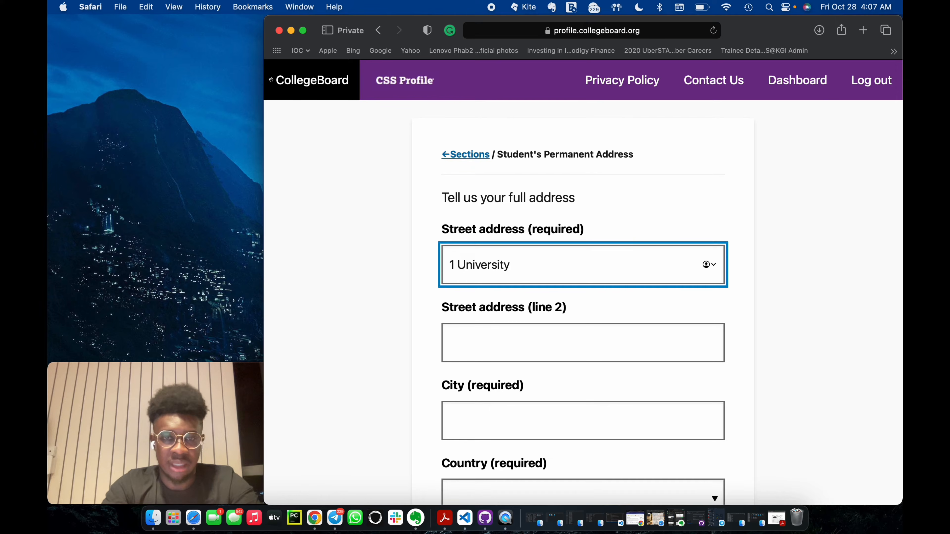
{"action": "type", "text": "Aveu"}
{"action": "key", "text": "BackSpace"}
{"action": "key", "text": "BackSpace"}
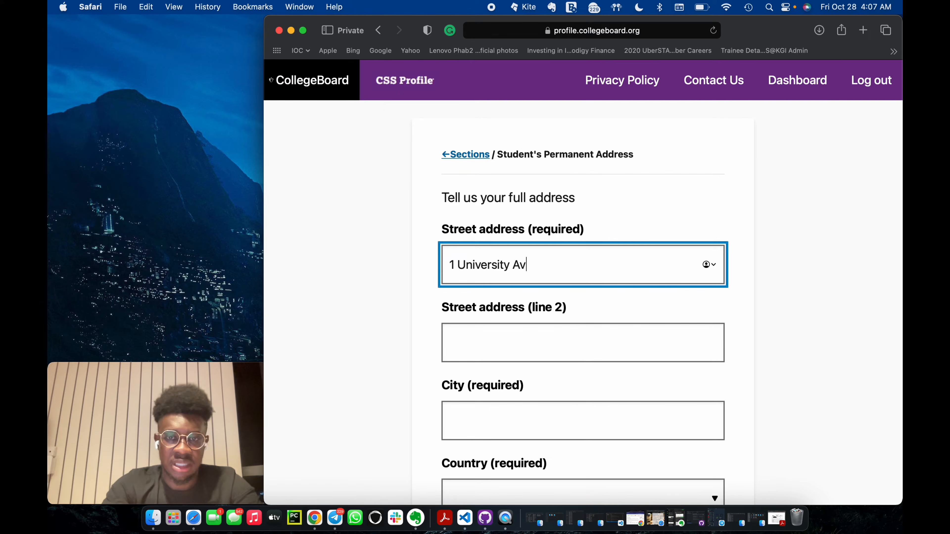
{"action": "type", "text": "e"}
{"action": "left_click", "coordinate": [516, 332]}
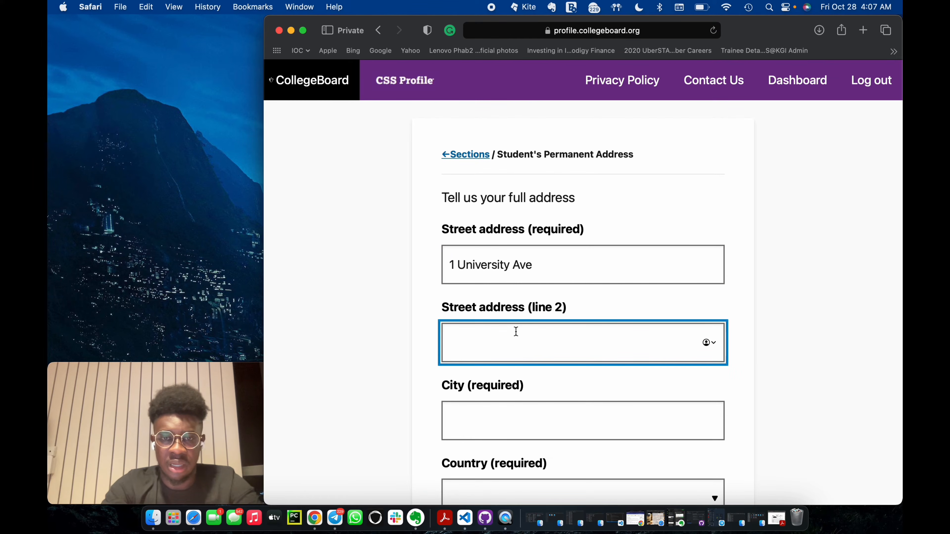
{"action": "type", "text": "Be"}
{"action": "key", "text": "BackSpace"}
{"action": "key", "text": "BackSpace"}
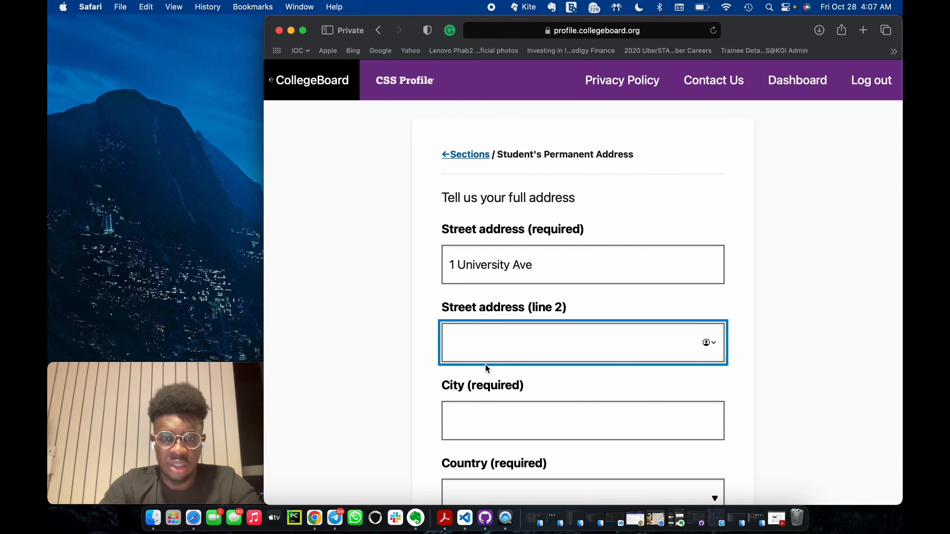
{"action": "left_click", "coordinate": [543, 266]}
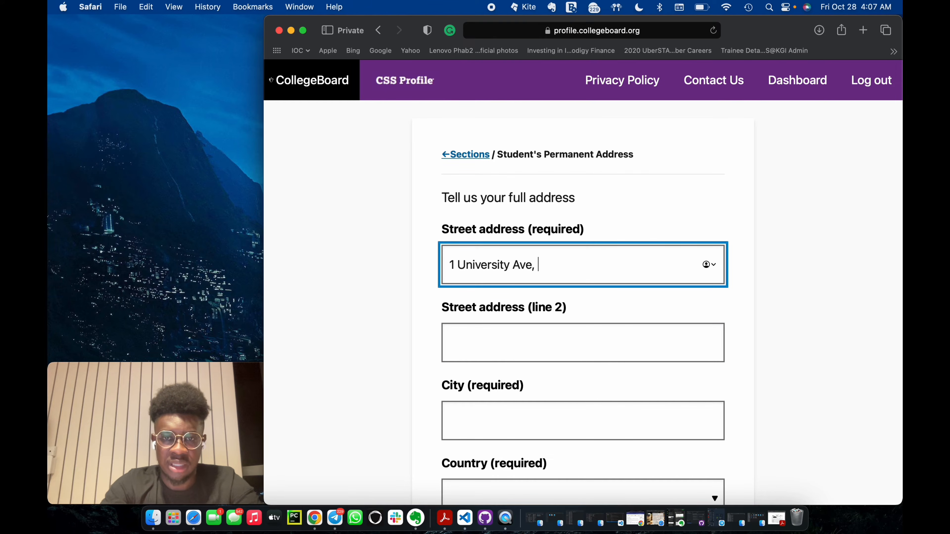
Fill in the second line of the student's permanent street address.
{"action": "left_click", "coordinate": [499, 333]}
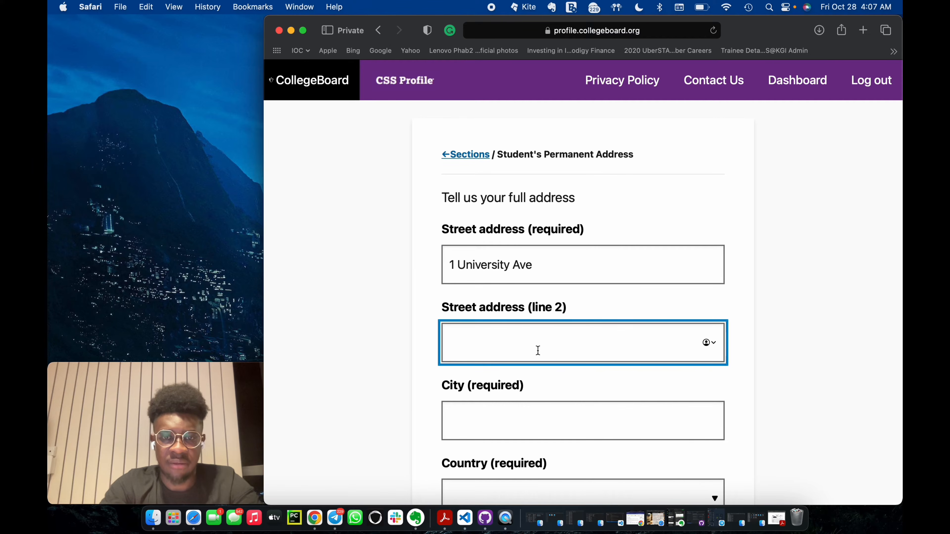
{"action": "type", "text": "OFF "}
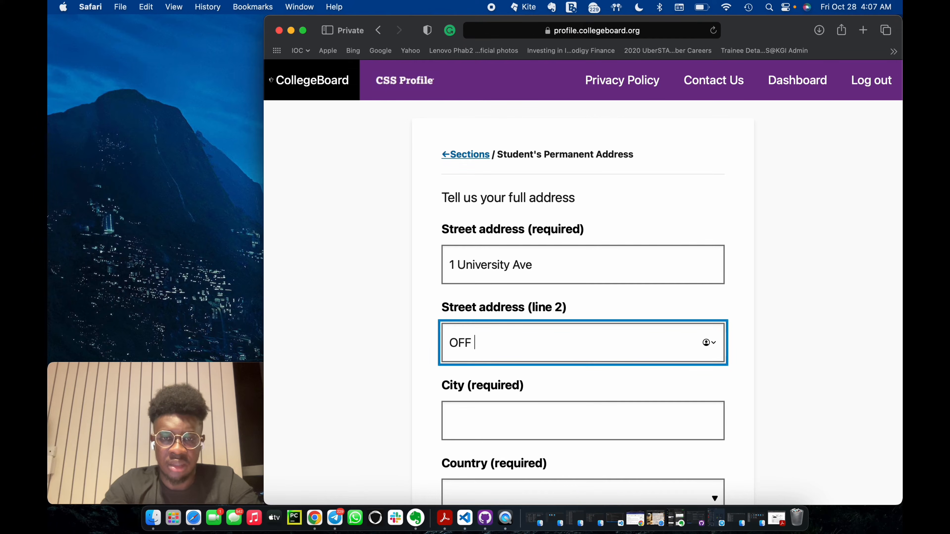
{"action": "type", "text": "Berek"}
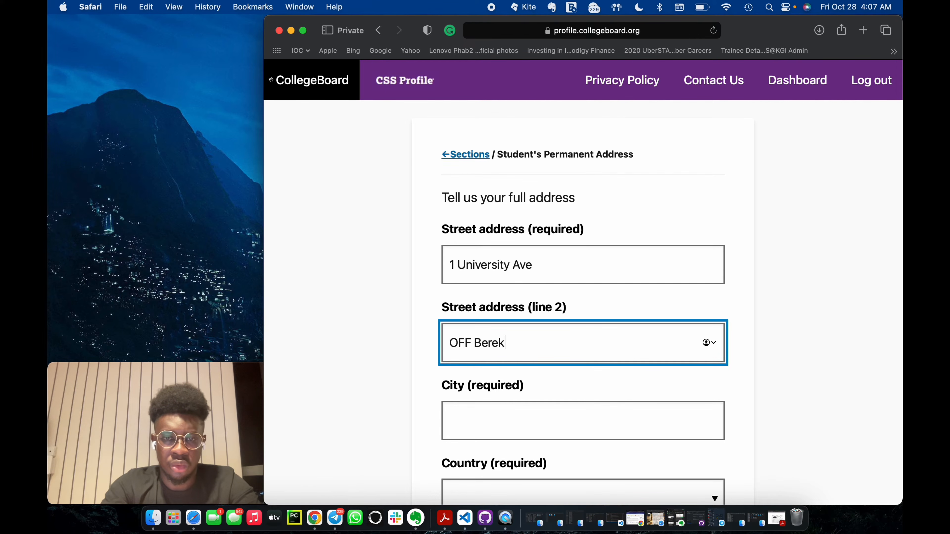
{"action": "type", "text": "o"}
{"action": "key", "text": "BackSpace"}
{"action": "type", "text": "uso Rd"}
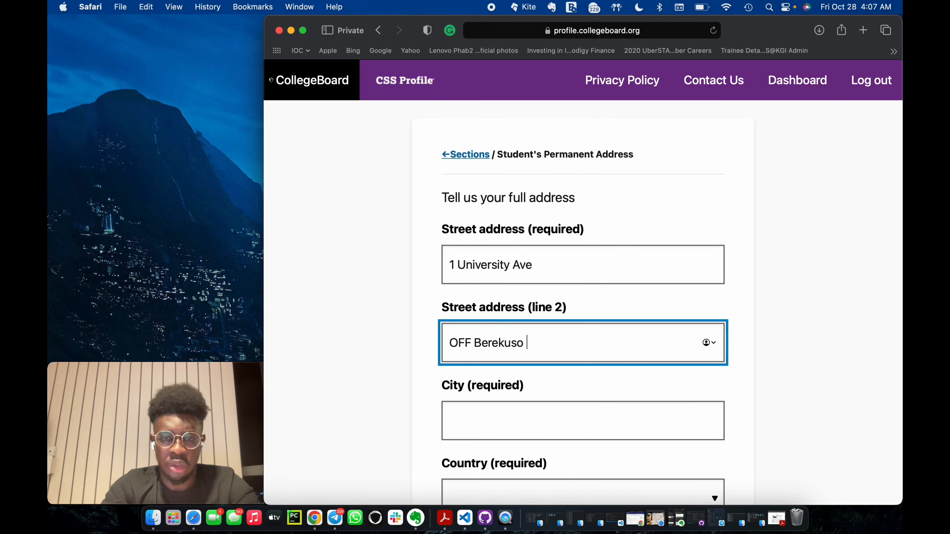
Enter the city of the student's permanent address and set its country to Ghana.
{"action": "left_click", "coordinate": [505, 399]}
{"action": "type", "text": "Ad"}
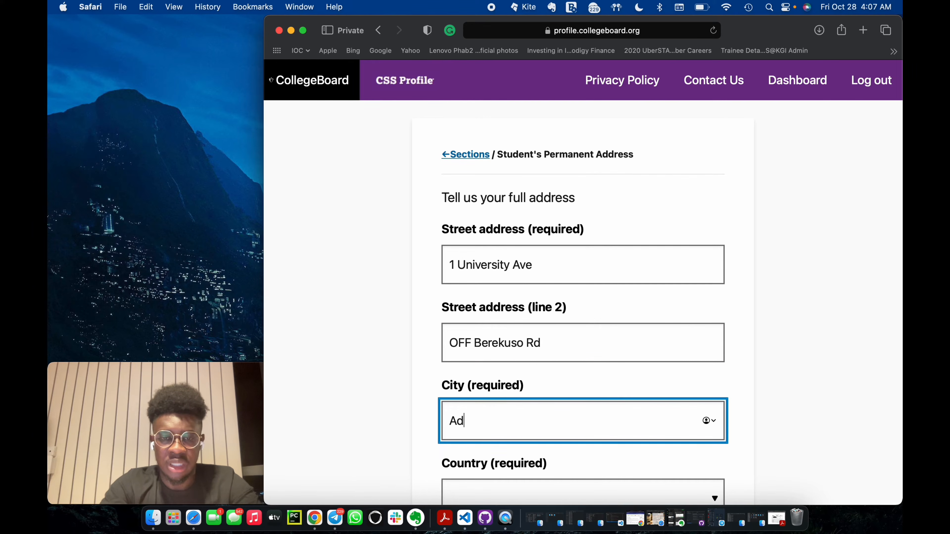
{"action": "key", "text": "BackSpace"}
{"action": "key", "text": "BackSpace"}
{"action": "type", "text": "Accra"}
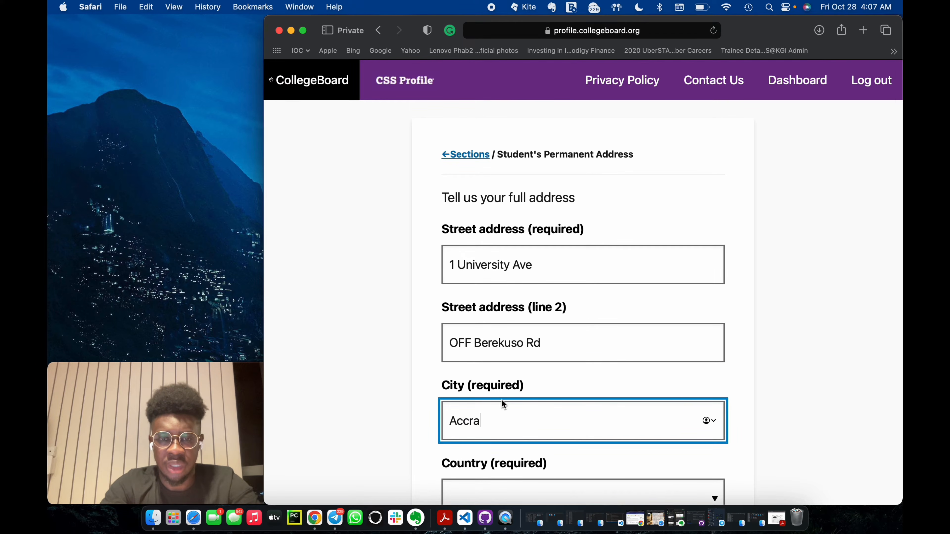
{"action": "scroll", "coordinate": [569, 395], "scroll_direction": "down", "scroll_amount": 3}
{"action": "left_click", "coordinate": [539, 321]}
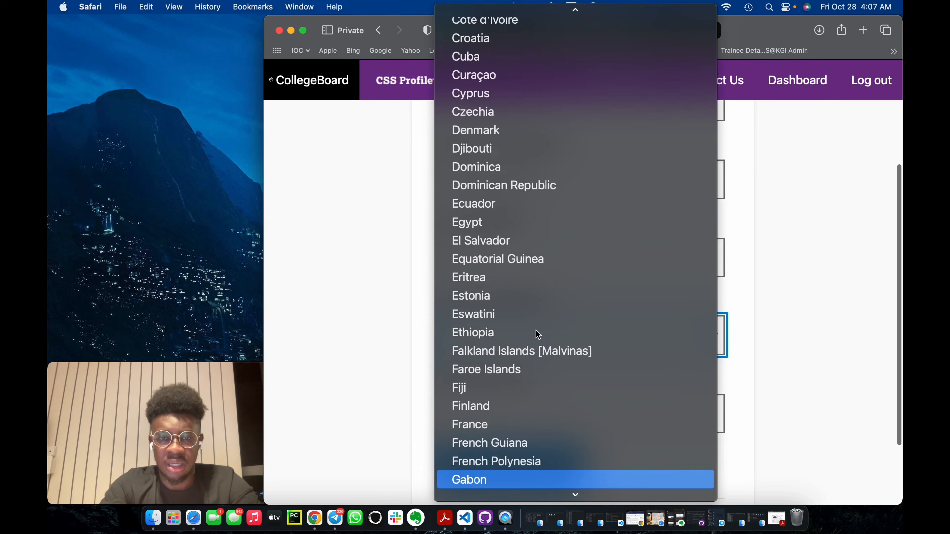
{"action": "left_click", "coordinate": [509, 479]}
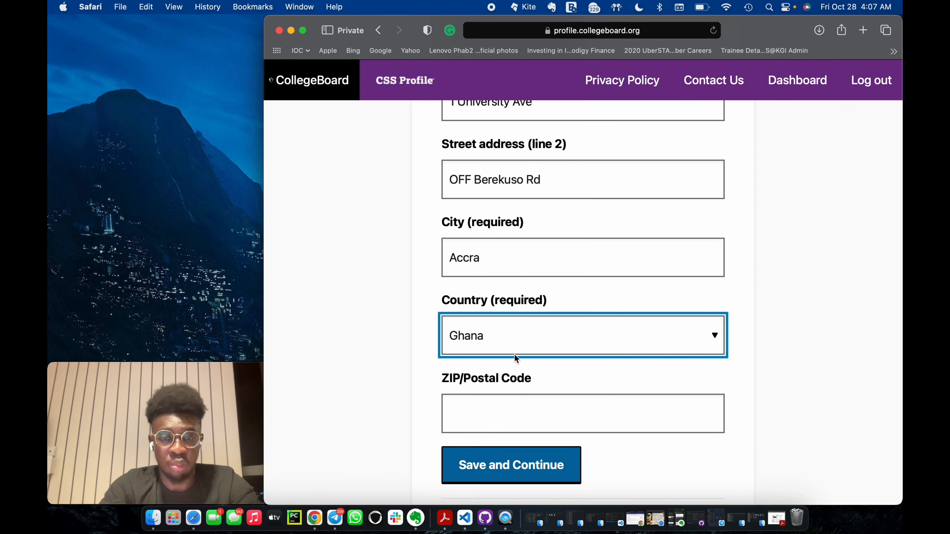
Enter the postal code of the student's permanent address and save the page.
{"action": "left_click", "coordinate": [535, 411]}
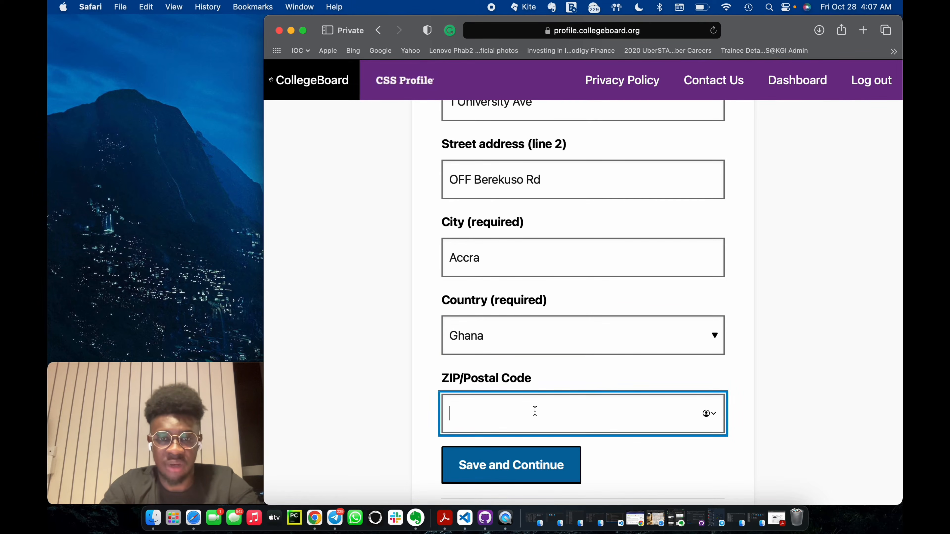
{"action": "type", "text": "0"}
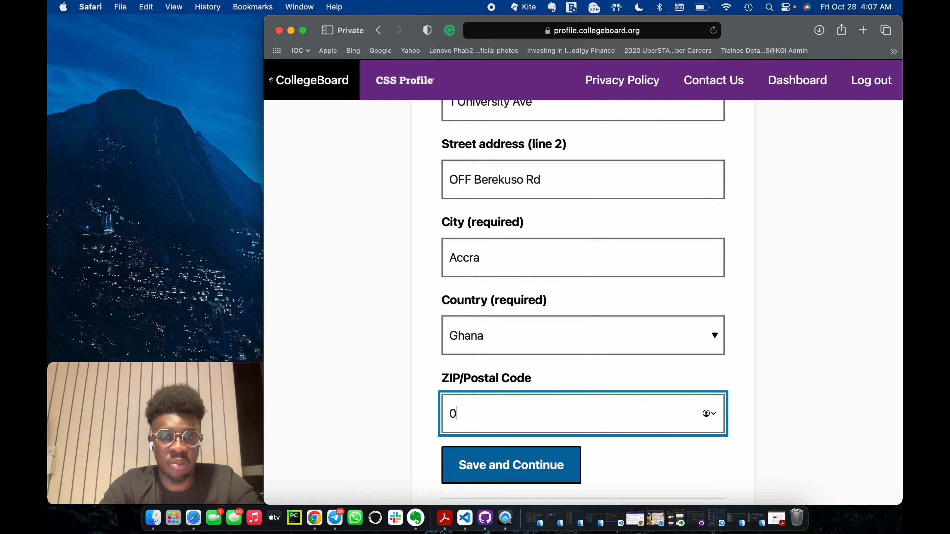
{"action": "type", "text": "0"}
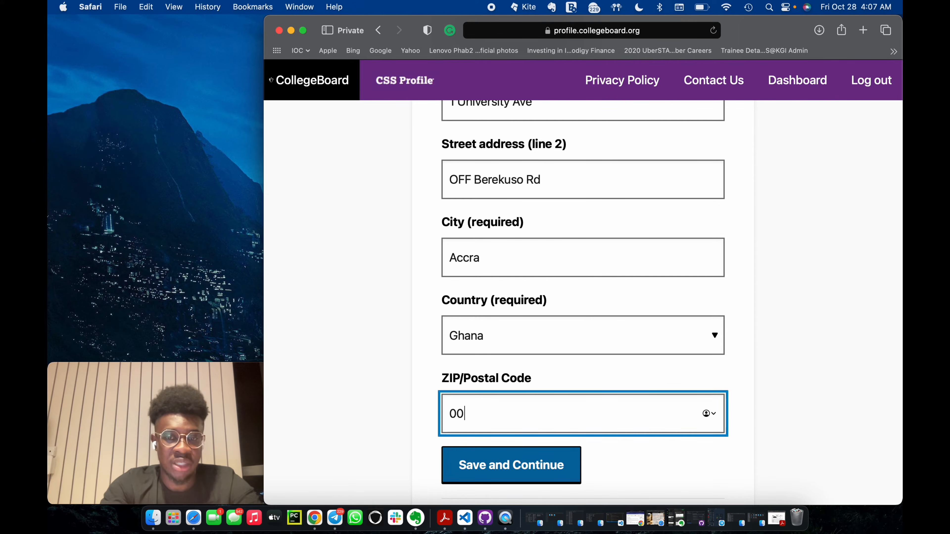
{"action": "type", "text": "233"}
{"action": "left_click", "coordinate": [667, 458]}
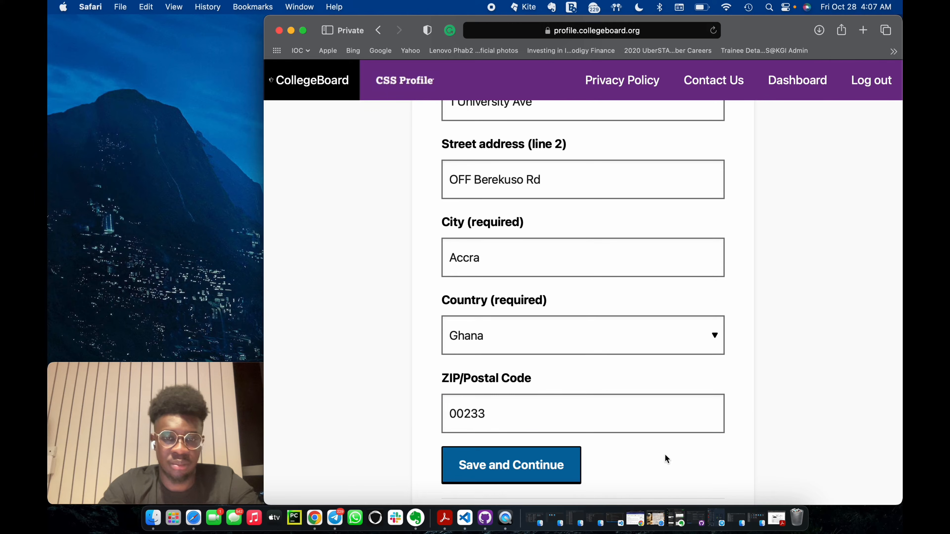
{"action": "left_click", "coordinate": [540, 464]}
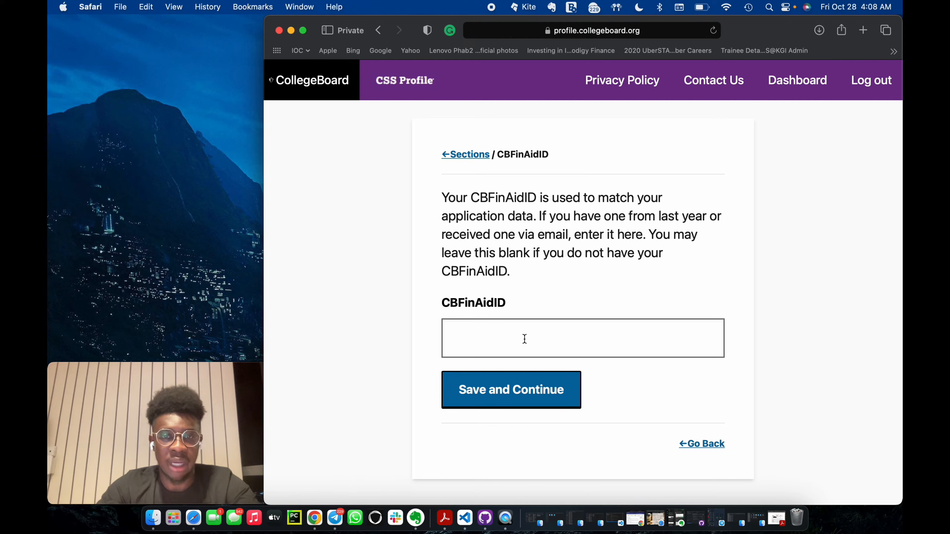
Leave the CBFinAidID blank and save the page.
{"action": "left_click", "coordinate": [492, 334]}
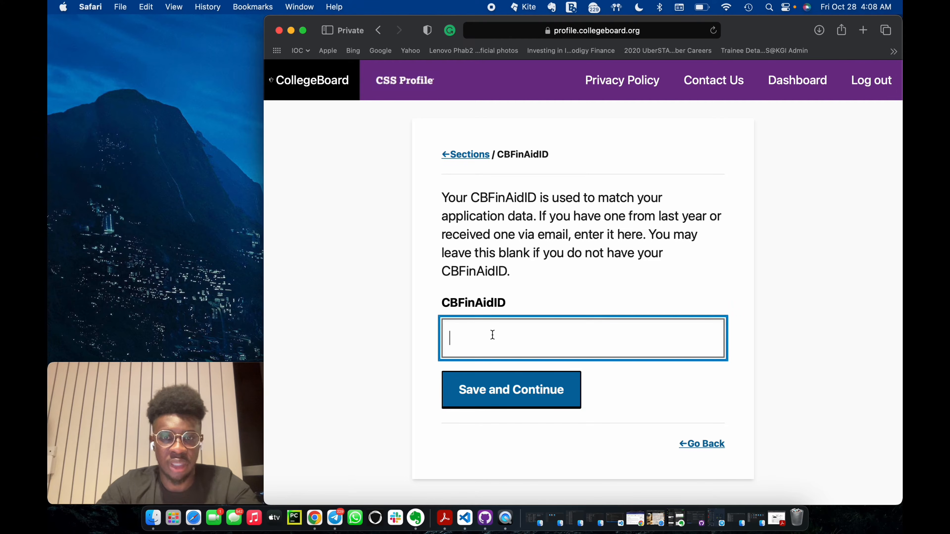
{"action": "left_click", "coordinate": [522, 405]}
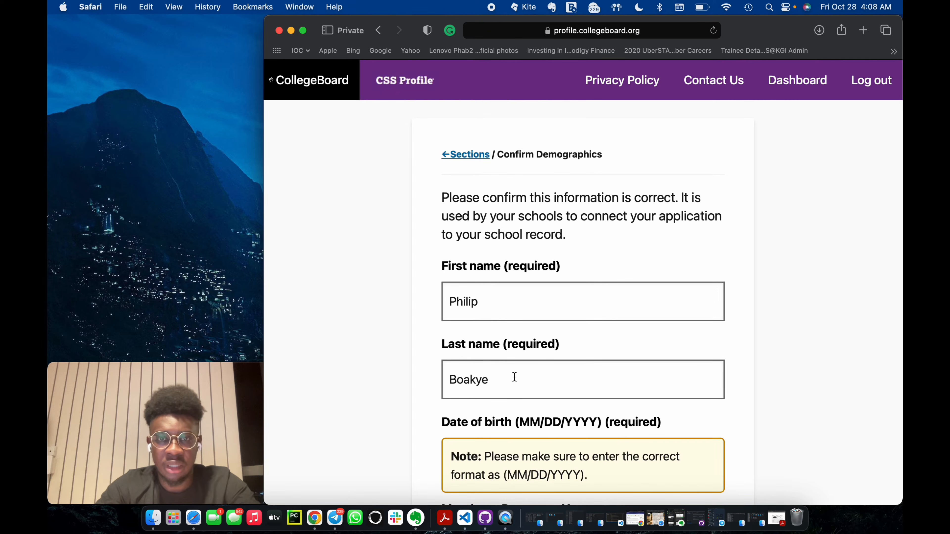
Review the student's demographic information, declare it accurate and complete, and save the page.
{"action": "scroll", "coordinate": [513, 378], "scroll_direction": "down", "scroll_amount": 3}
{"action": "scroll", "coordinate": [514, 378], "scroll_direction": "down", "scroll_amount": 3}
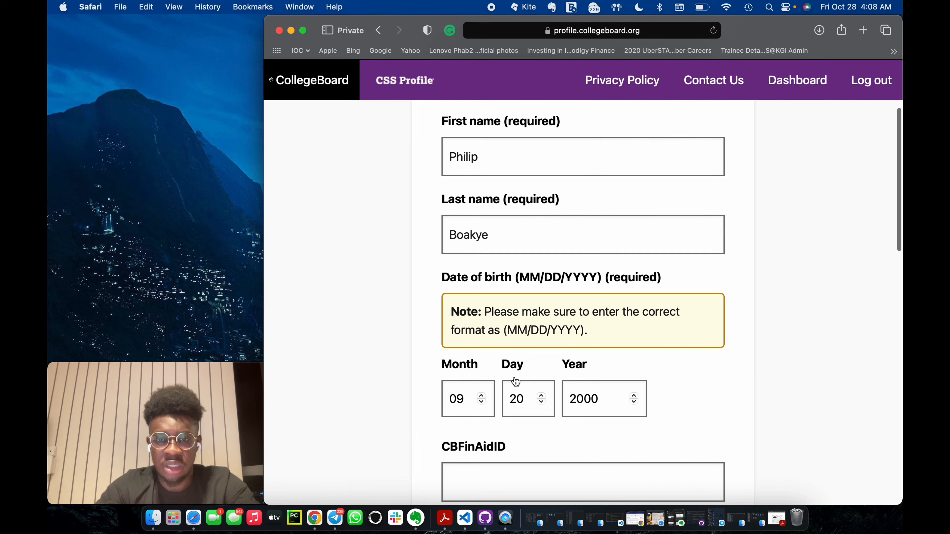
{"action": "scroll", "coordinate": [515, 381], "scroll_direction": "down", "scroll_amount": 15}
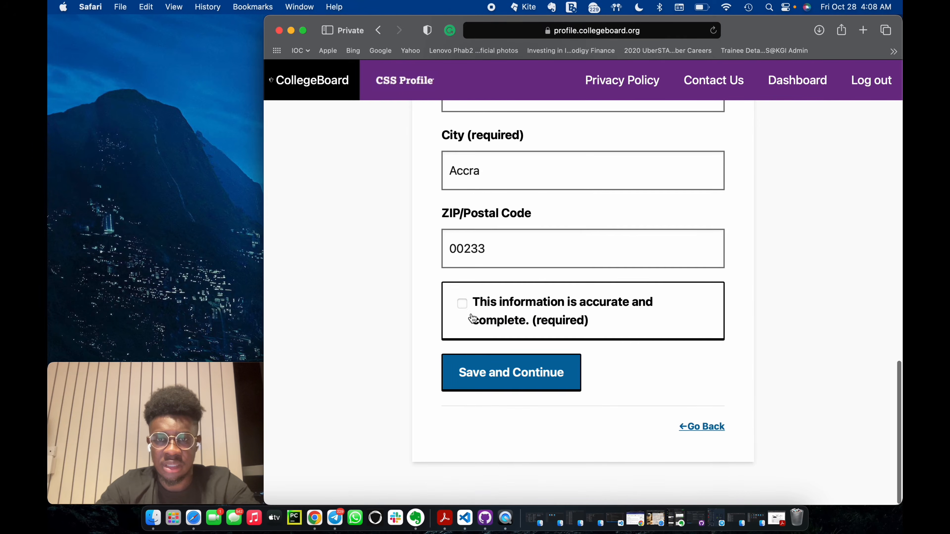
{"action": "left_click", "coordinate": [508, 387]}
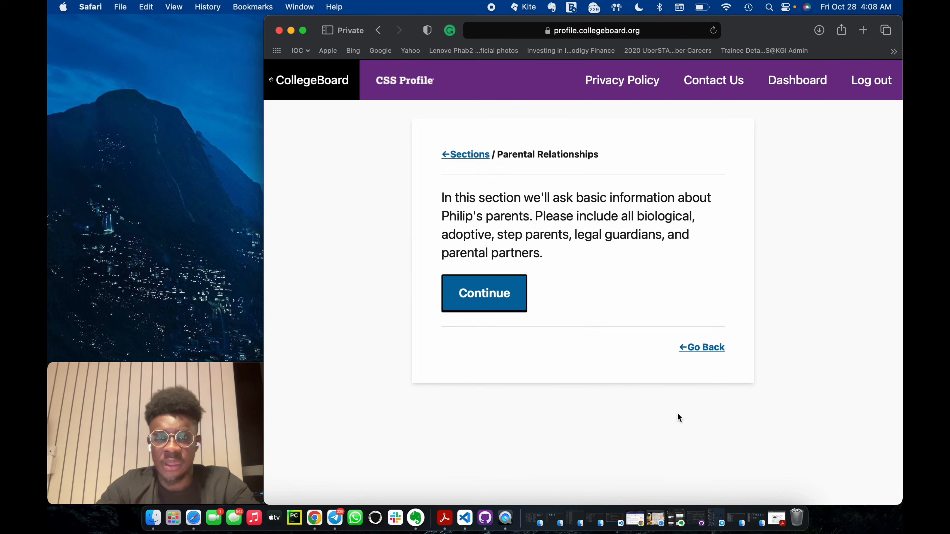
Start the Parental Relationships section and enter the first and last name of Parent 1.
{"action": "left_click", "coordinate": [501, 310]}
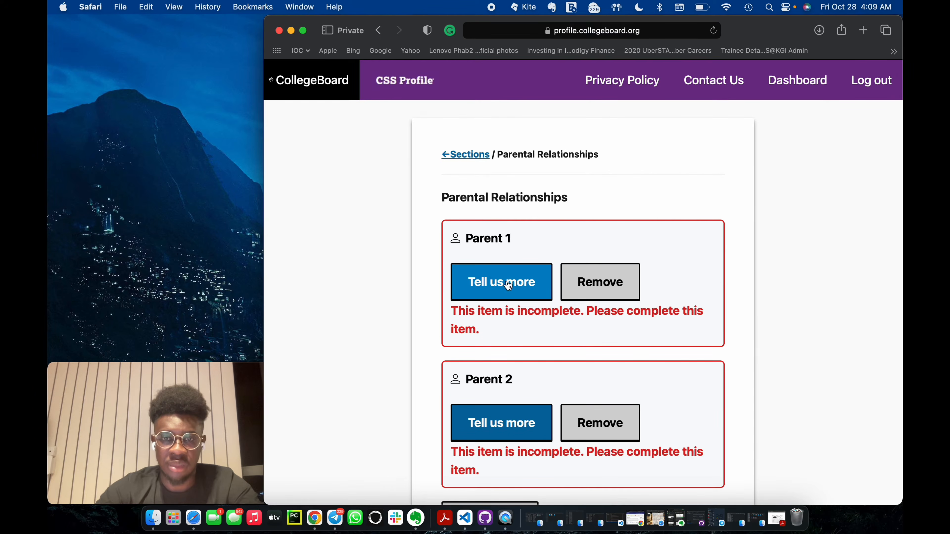
{"action": "left_click", "coordinate": [508, 285]}
{"action": "scroll", "coordinate": [487, 283], "scroll_direction": "down", "scroll_amount": 3}
{"action": "scroll", "coordinate": [485, 282], "scroll_direction": "up", "scroll_amount": 3}
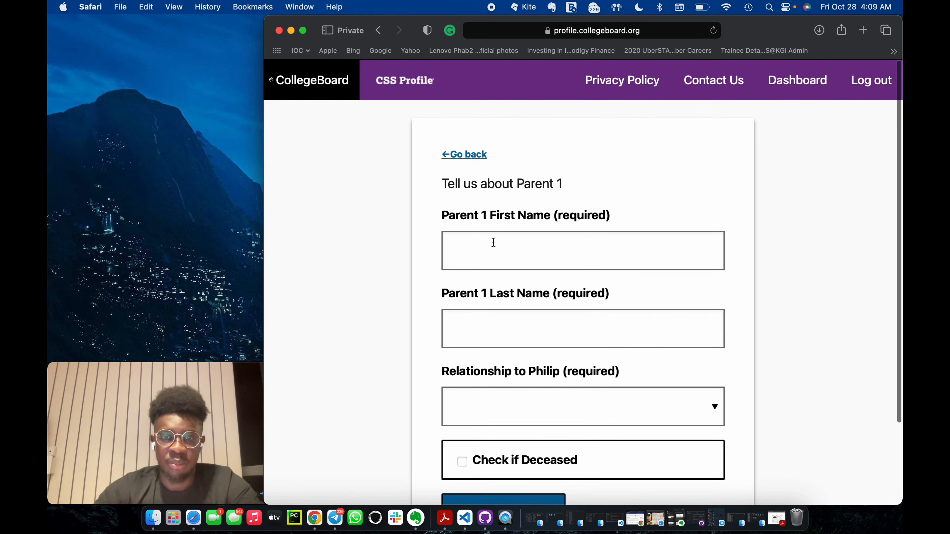
{"action": "left_click", "coordinate": [492, 250]}
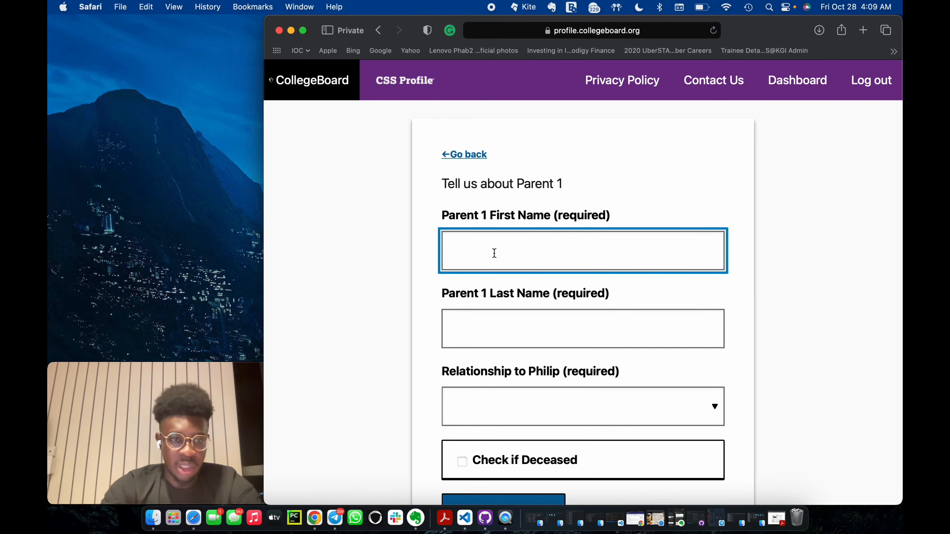
{"action": "key", "text": "Tab"}
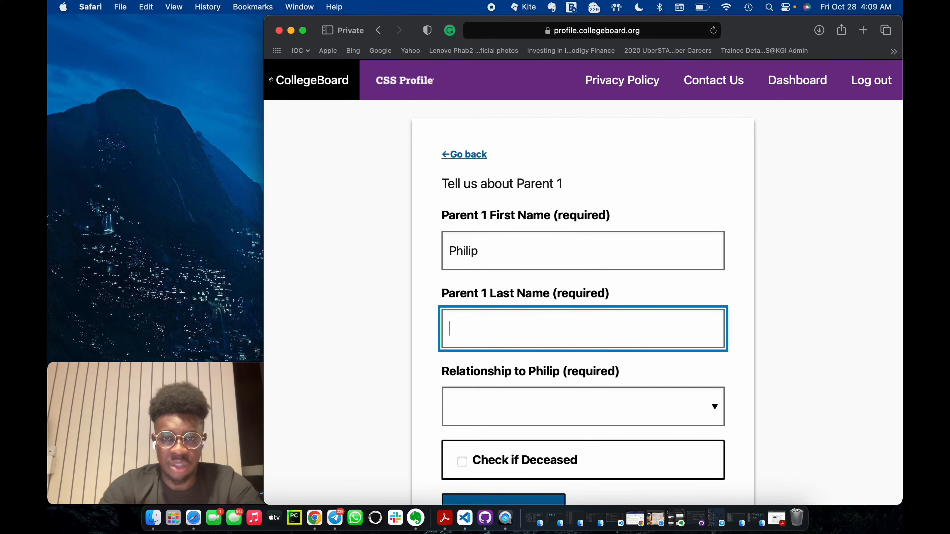
Set Parent 1's relationship to the student to Father and update the parent's entry.
{"action": "left_click", "coordinate": [547, 404]}
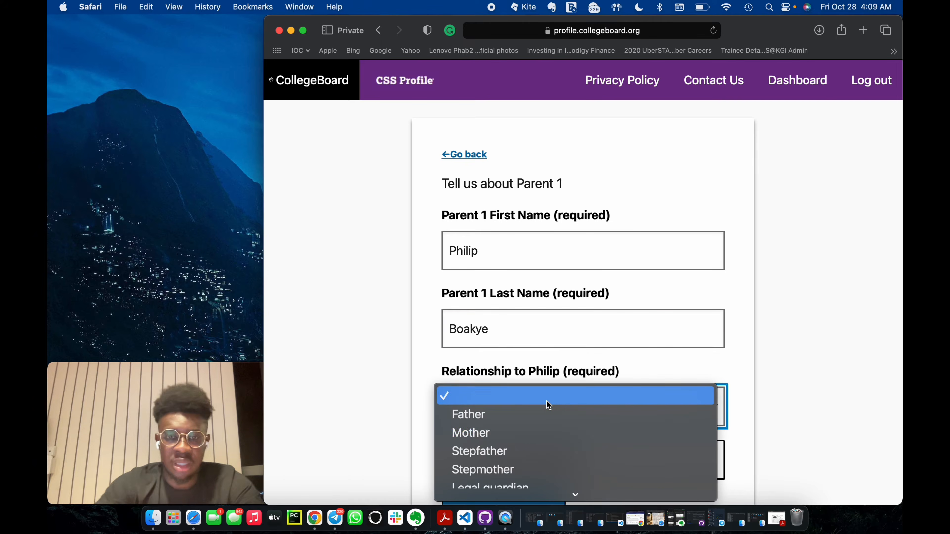
{"action": "left_click", "coordinate": [519, 421]}
{"action": "scroll", "coordinate": [519, 420], "scroll_direction": "down", "scroll_amount": 3}
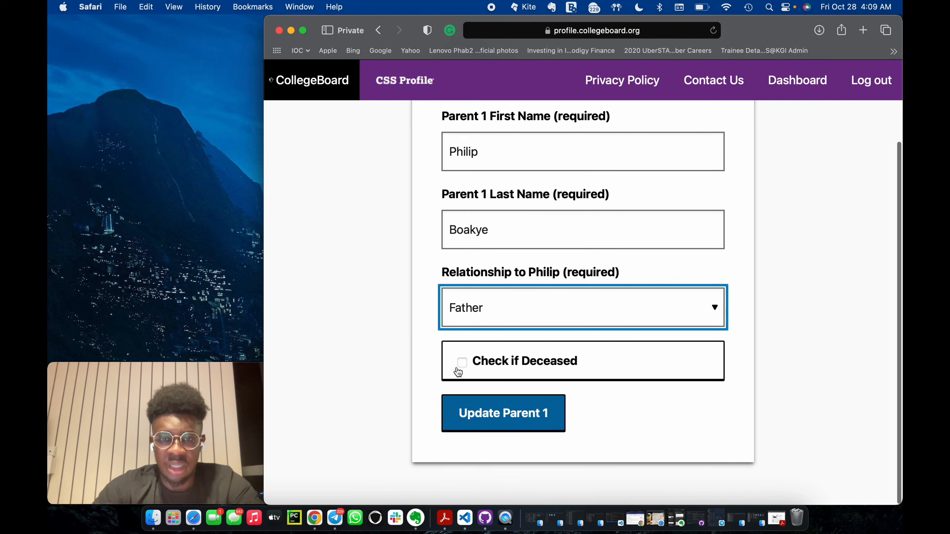
{"action": "left_click", "coordinate": [520, 415]}
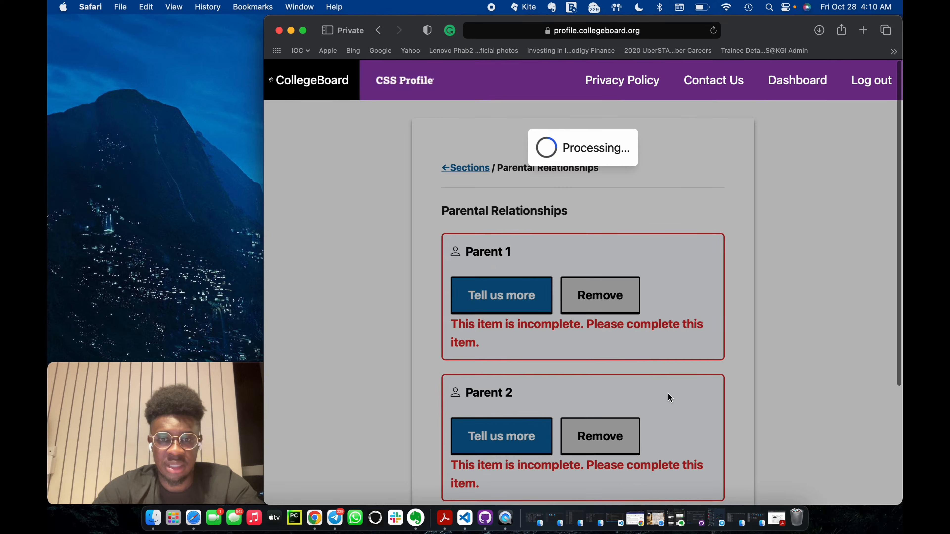
Open the details of Parent 2 and enter the parent's first and last name.
{"action": "scroll", "coordinate": [478, 356], "scroll_direction": "down", "scroll_amount": 3}
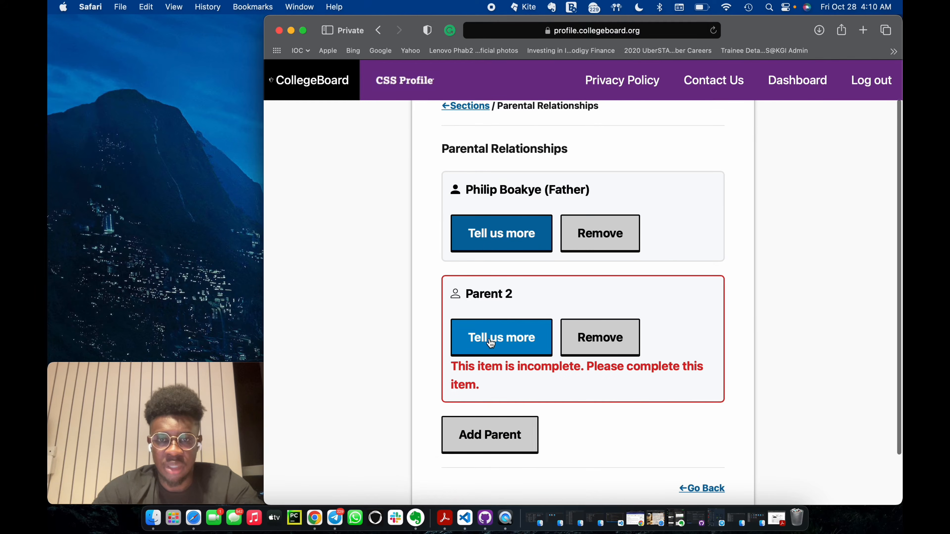
{"action": "left_click", "coordinate": [491, 343]}
{"action": "left_click", "coordinate": [505, 206]}
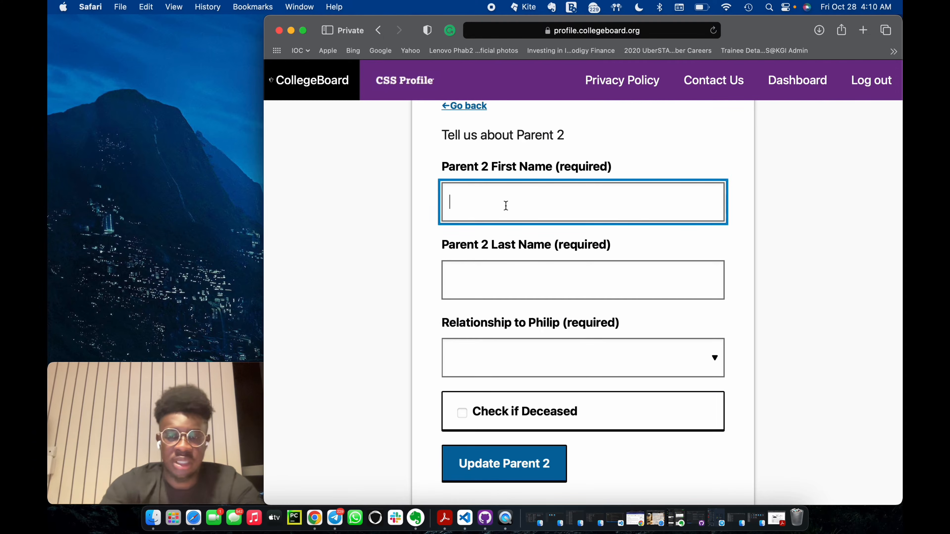
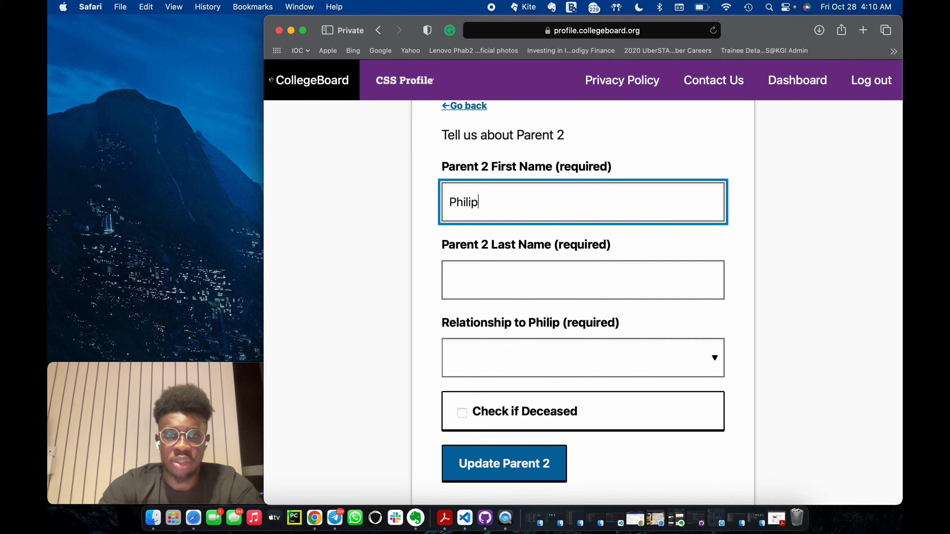
{"action": "key", "text": "Tab"}
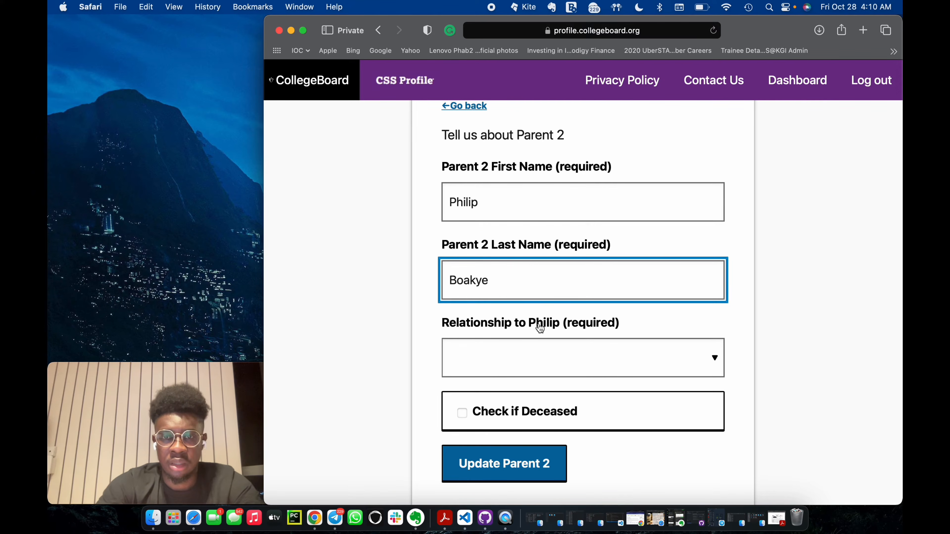
Set Parent 2's relationship to the student to Mother, update the entry and save the list of parents.
{"action": "left_click", "coordinate": [534, 357]}
{"action": "left_click", "coordinate": [515, 386]}
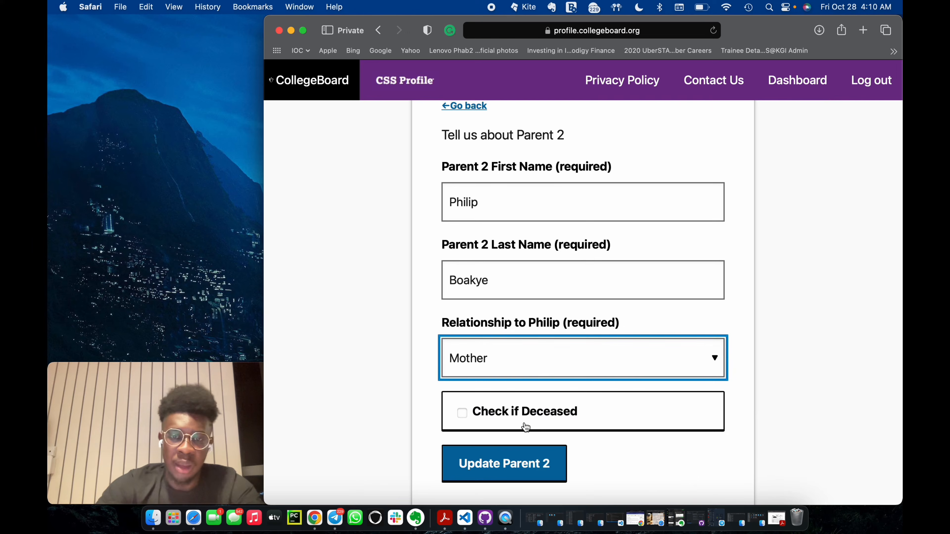
{"action": "left_click", "coordinate": [496, 466]}
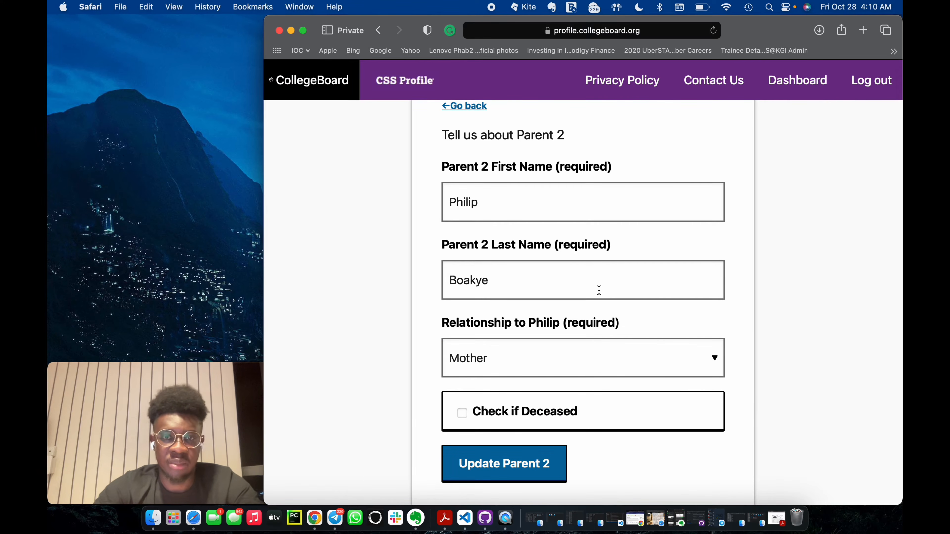
{"action": "scroll", "coordinate": [662, 314], "scroll_direction": "down", "scroll_amount": 5}
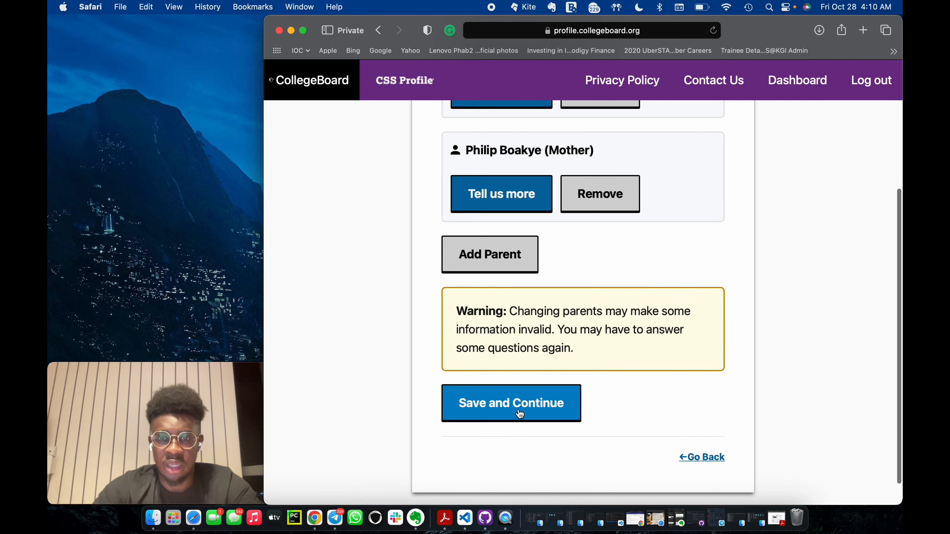
{"action": "scroll", "coordinate": [546, 364], "scroll_direction": "up", "scroll_amount": 1}
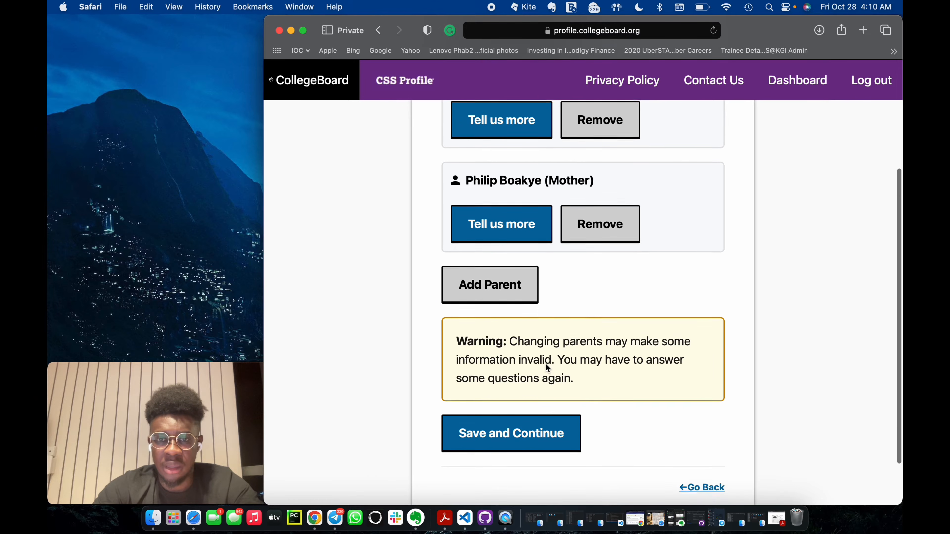
{"action": "scroll", "coordinate": [545, 363], "scroll_direction": "down", "scroll_amount": 1}
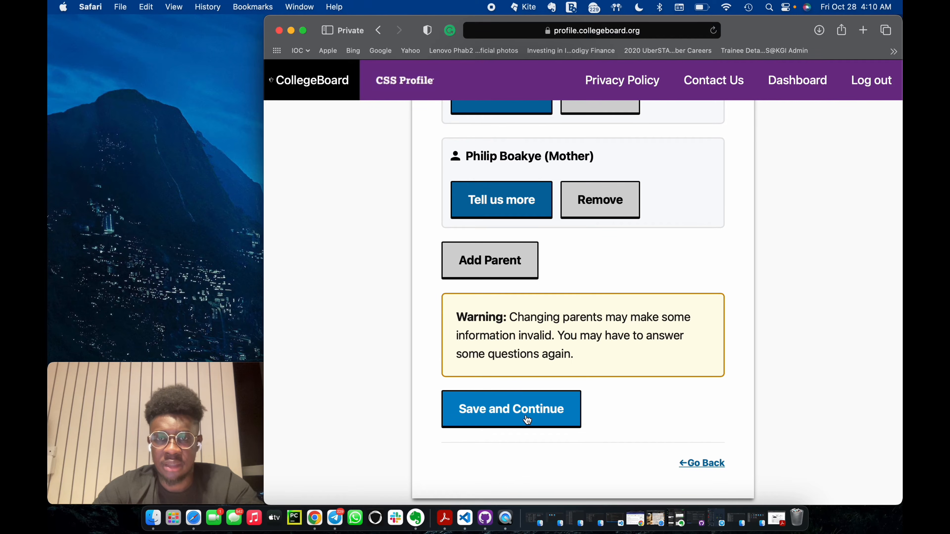
{"action": "left_click", "coordinate": [528, 419]}
Set the parents' marital status to Married or in domestic partnership and save the page.
{"action": "left_click", "coordinate": [599, 243]}
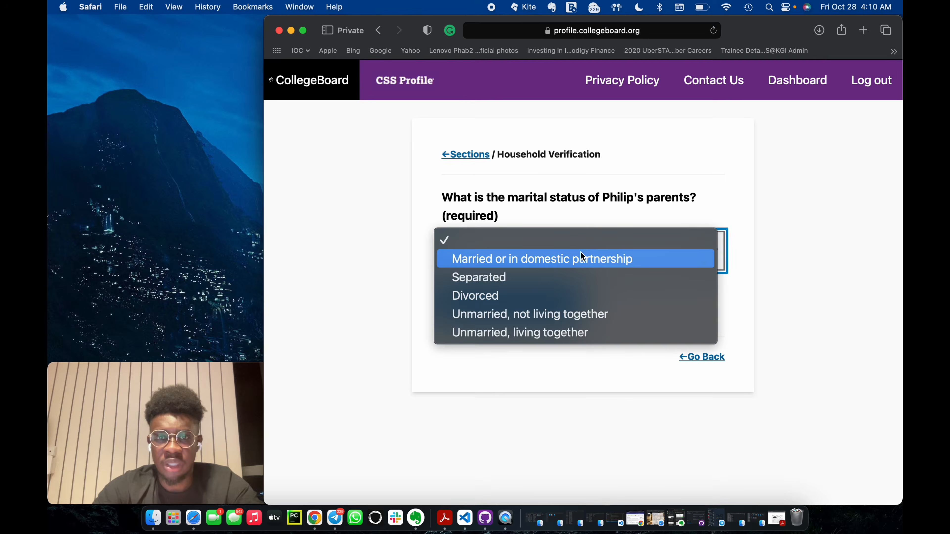
{"action": "left_click", "coordinate": [542, 262]}
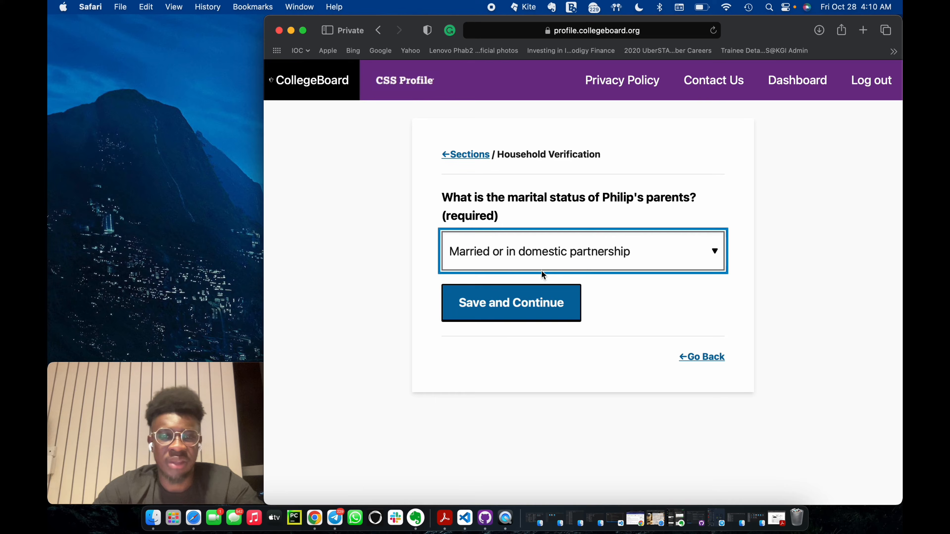
{"action": "left_click", "coordinate": [518, 318]}
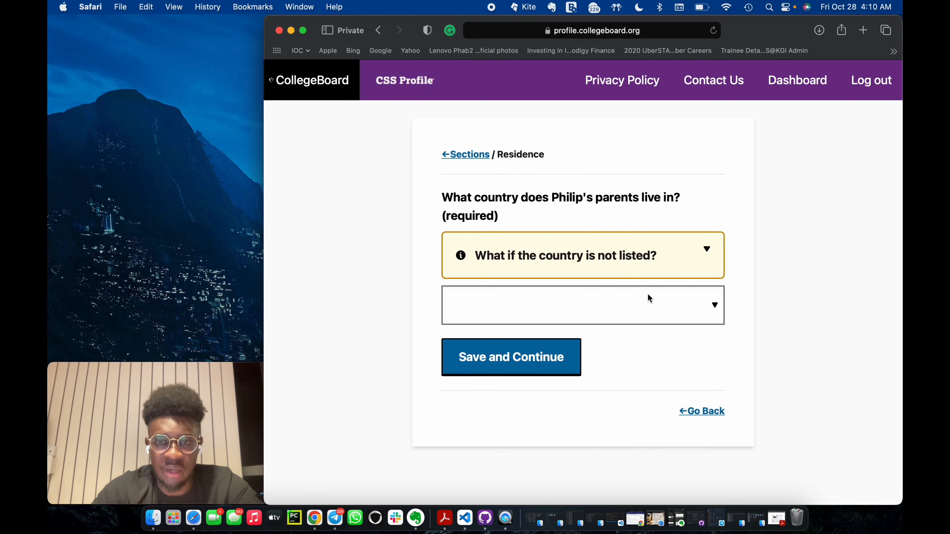
Choose Ghana as the country the student's parents live in and save the page.
{"action": "left_click", "coordinate": [612, 296]}
{"action": "key", "text": "g"}
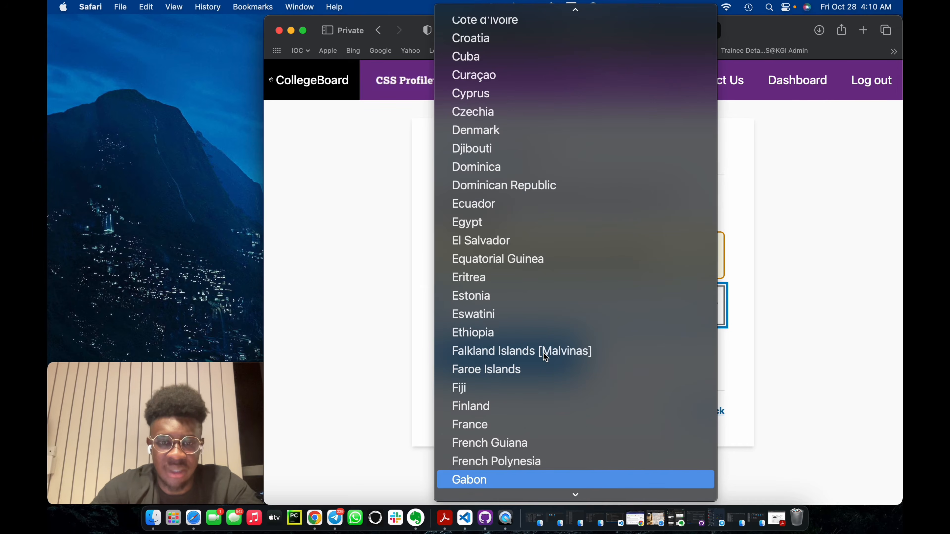
{"action": "scroll", "coordinate": [540, 363], "scroll_direction": "down", "scroll_amount": 3}
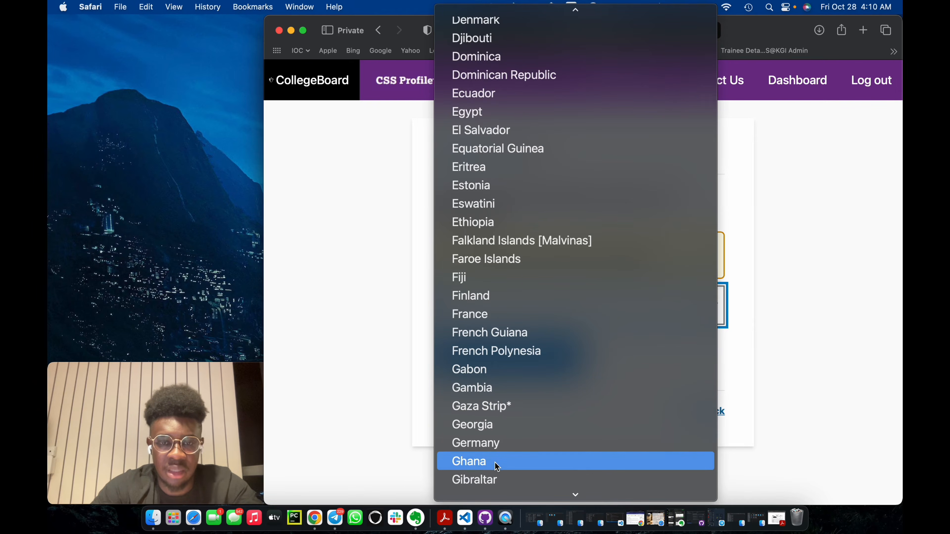
{"action": "left_click", "coordinate": [496, 466]}
{"action": "left_click", "coordinate": [528, 367]}
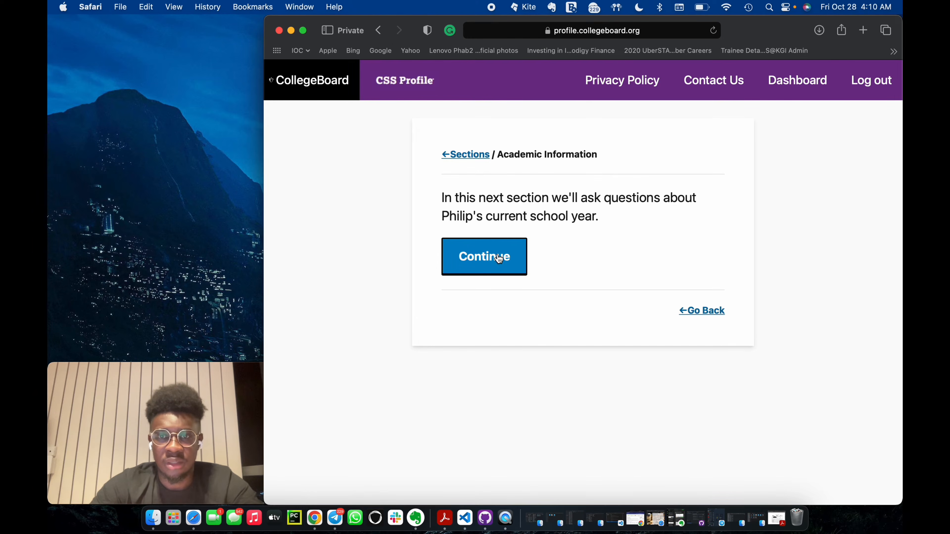
Start the Academic Information section, set the student's 2022-23 grade level to Not in School and save the page.
{"action": "left_click", "coordinate": [498, 258]}
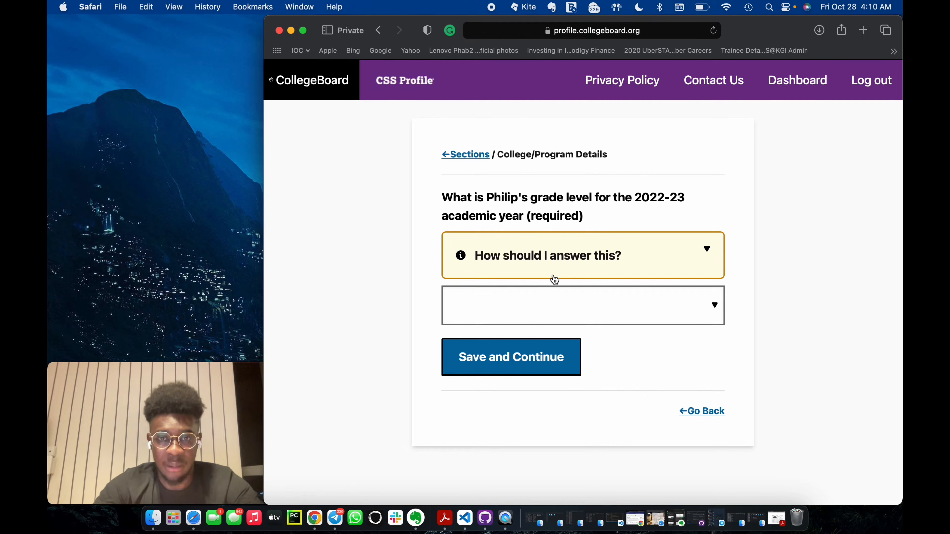
{"action": "left_click", "coordinate": [545, 294]}
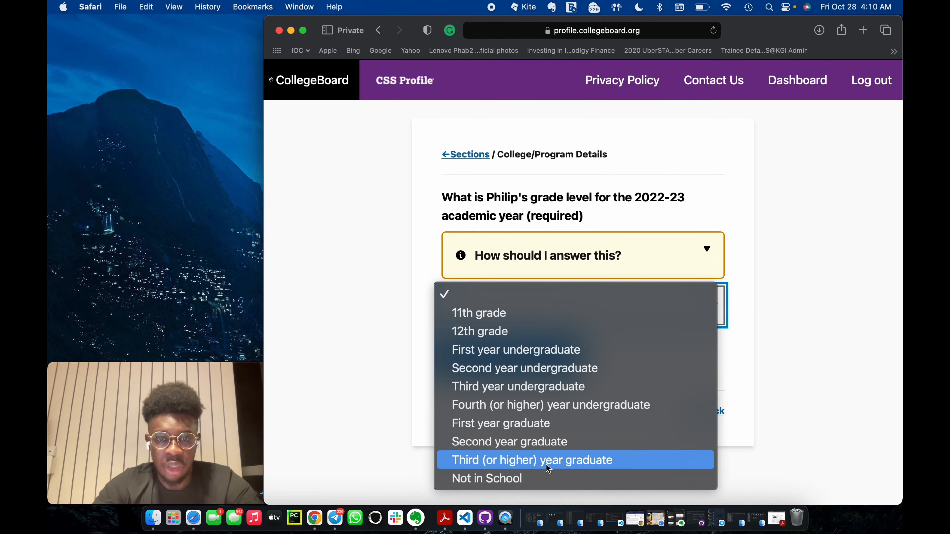
{"action": "left_click", "coordinate": [543, 477]}
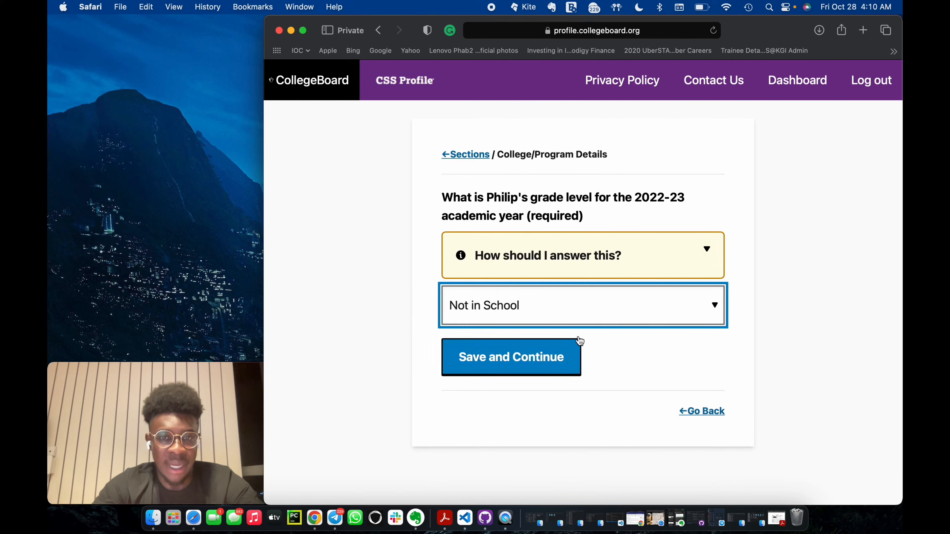
{"action": "left_click", "coordinate": [621, 324]}
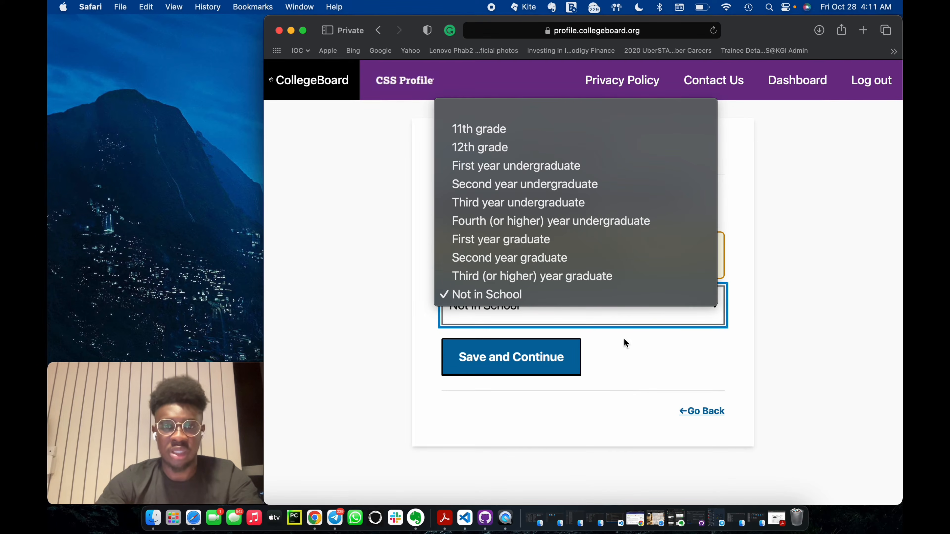
{"action": "left_click", "coordinate": [630, 341]}
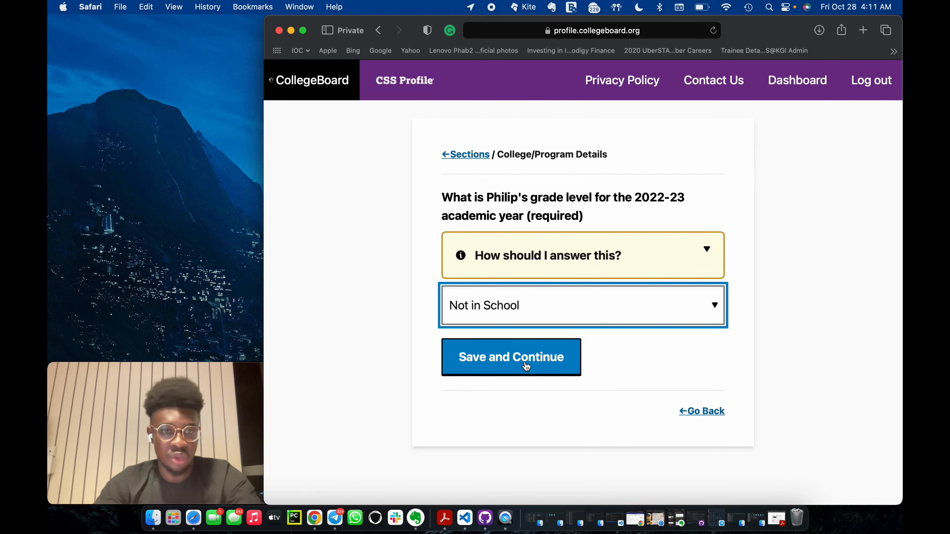
{"action": "left_click", "coordinate": [526, 367]}
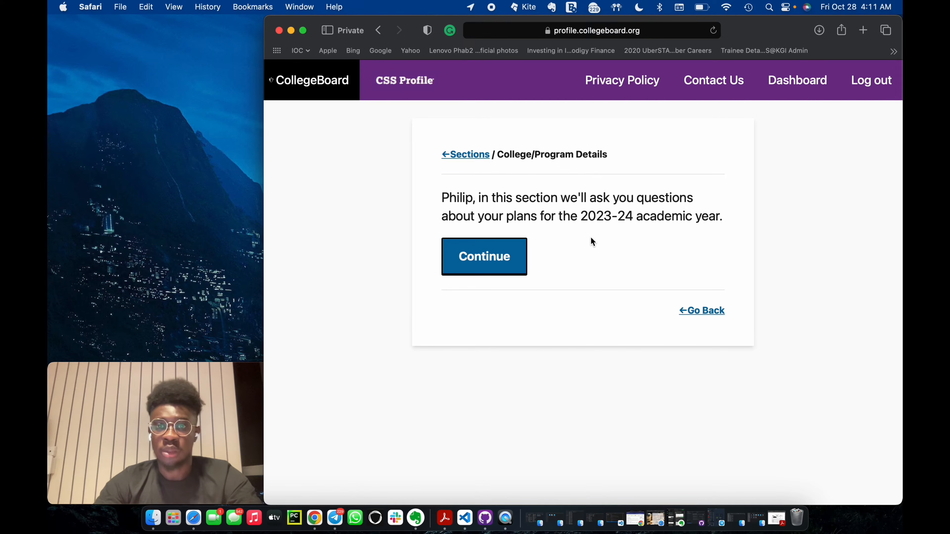
Start the College/Program Details section and search the colleges by College/Program Name for Minerva University.
{"action": "left_click", "coordinate": [461, 260]}
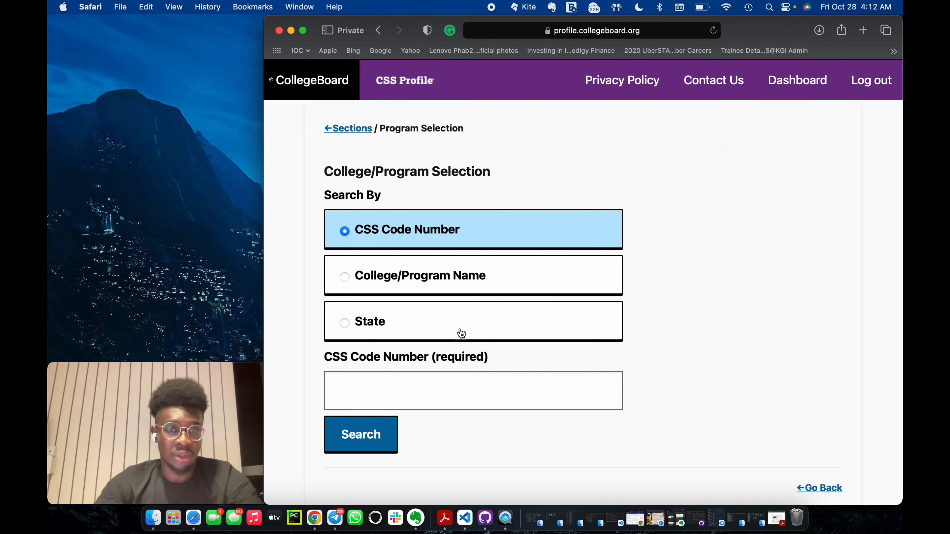
{"action": "left_click", "coordinate": [356, 276]}
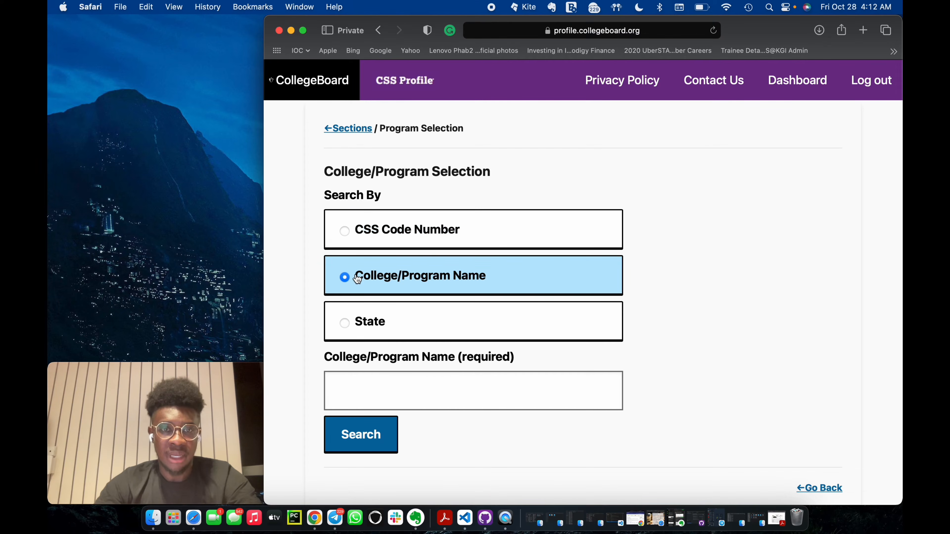
{"action": "left_click", "coordinate": [393, 378]}
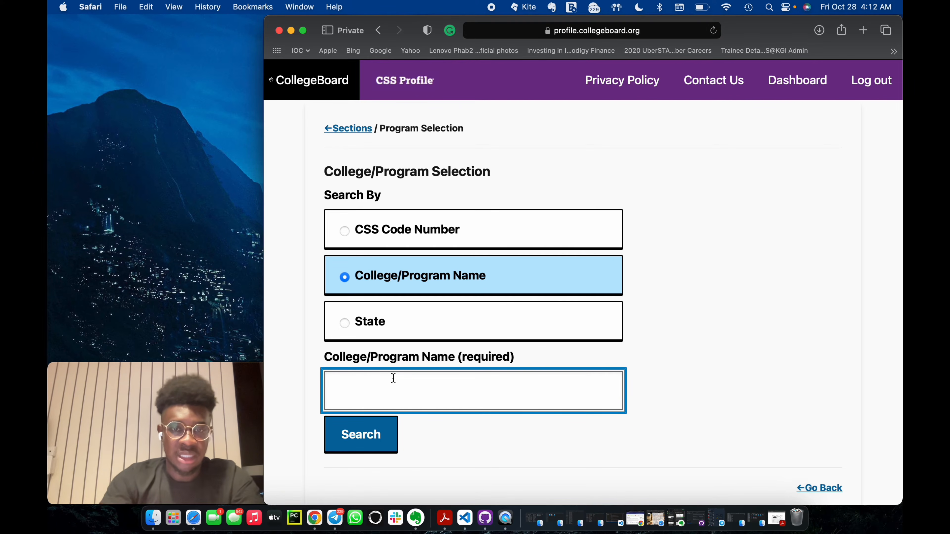
{"action": "type", "text": "Minerv"}
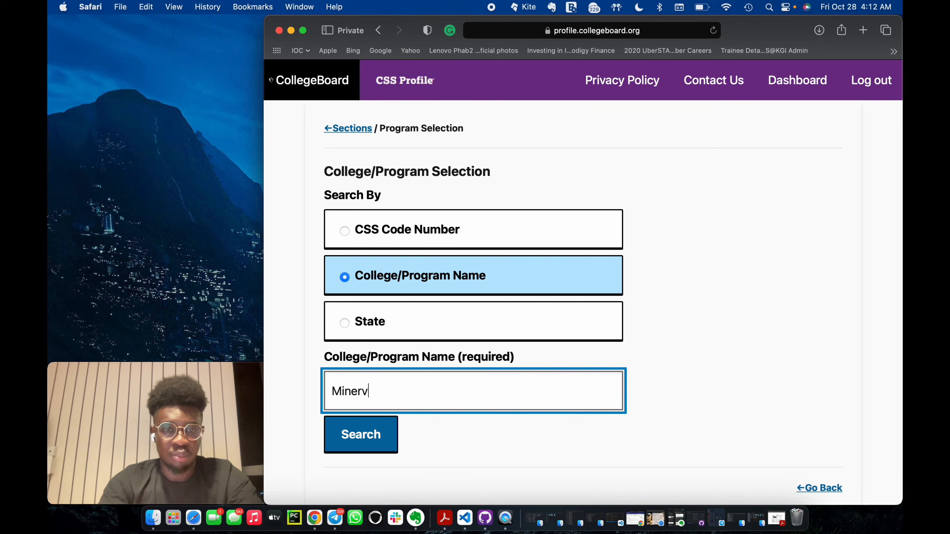
{"action": "type", "text": "a University"}
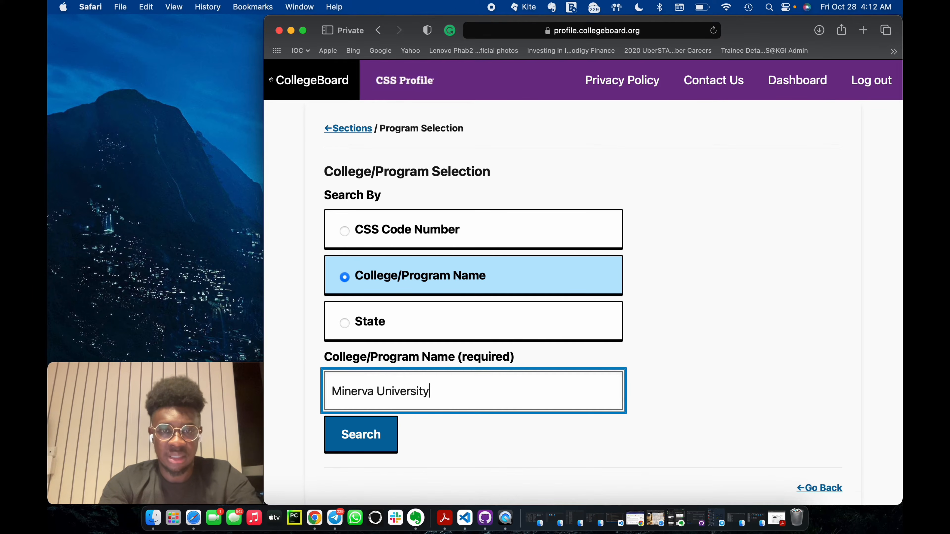
{"action": "left_click", "coordinate": [361, 440]}
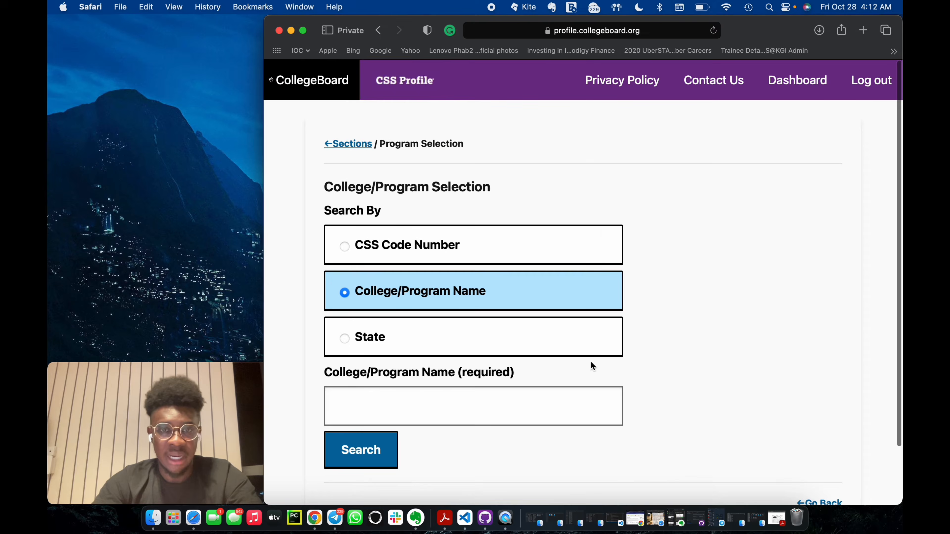
{"action": "scroll", "coordinate": [594, 355], "scroll_direction": "down", "scroll_amount": 10}
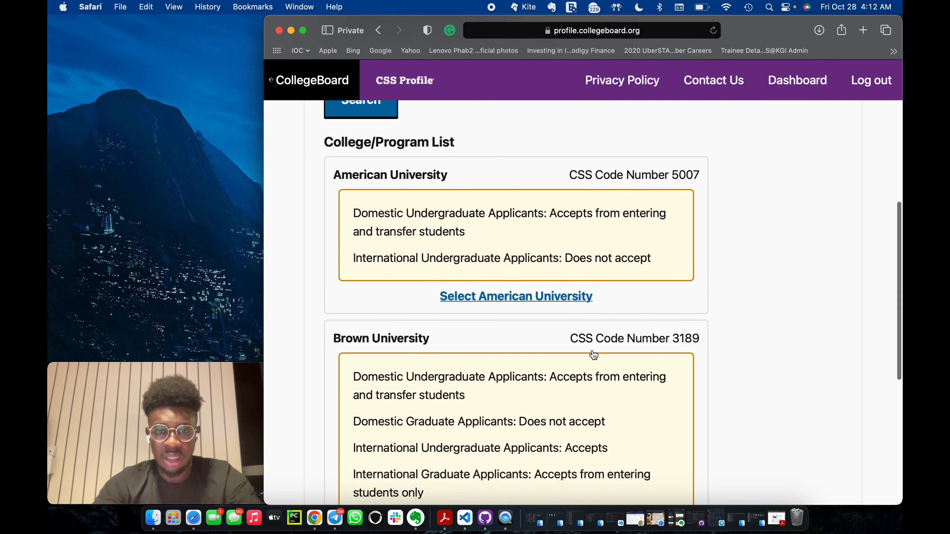
{"action": "scroll", "coordinate": [594, 355], "scroll_direction": "up", "scroll_amount": 2}
{"action": "scroll", "coordinate": [593, 353], "scroll_direction": "down", "scroll_amount": 5}
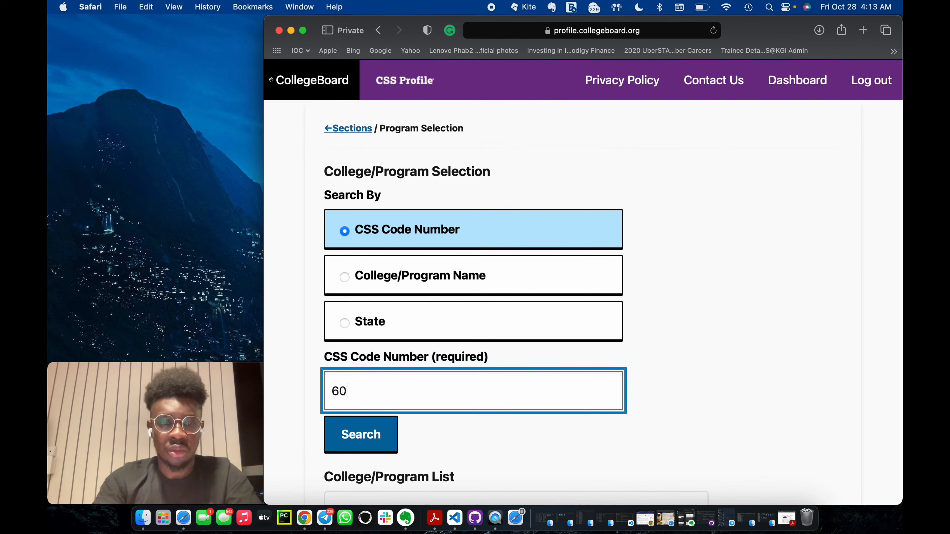
Search the college list by CSS Code Number for 6033.
{"action": "type", "text": "33"}
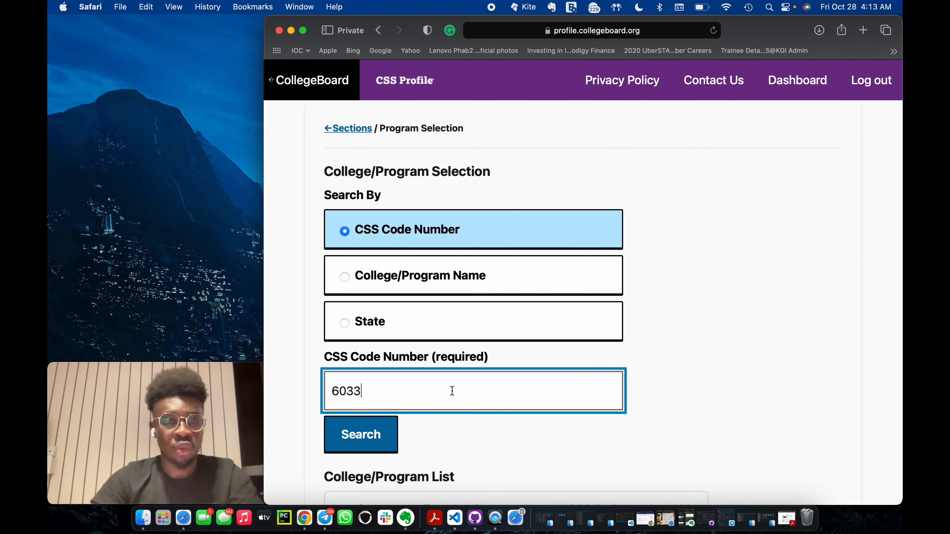
{"action": "left_click", "coordinate": [729, 349]}
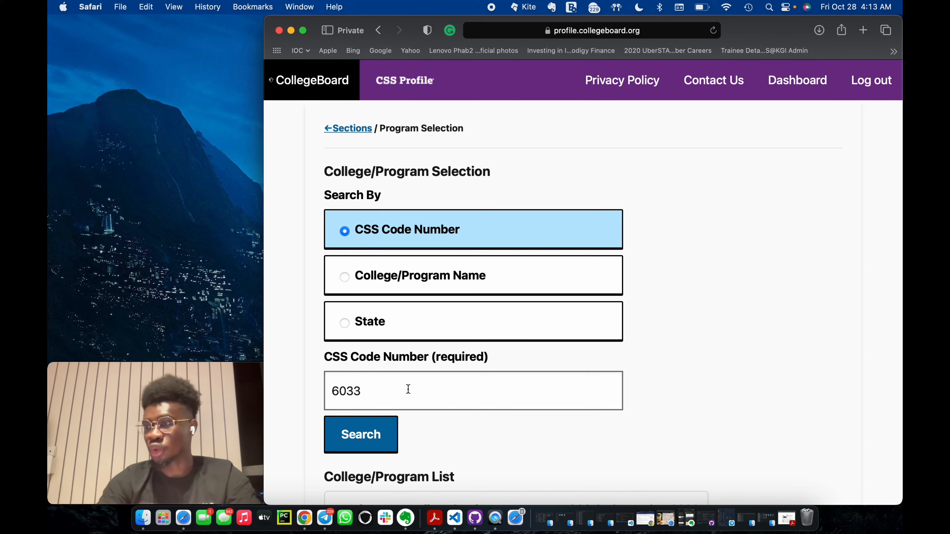
{"action": "left_click", "coordinate": [362, 435]}
{"action": "scroll", "coordinate": [361, 430], "scroll_direction": "down", "scroll_amount": 3}
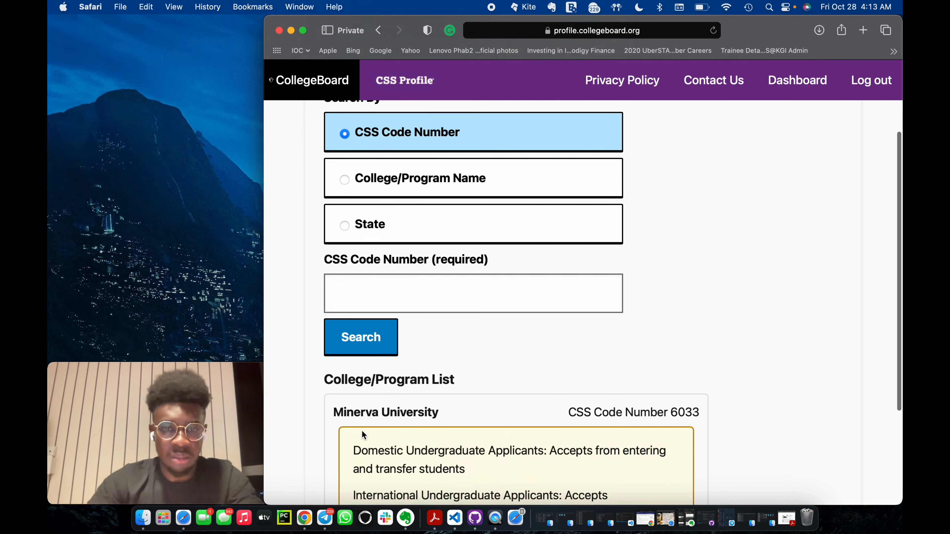
{"action": "scroll", "coordinate": [361, 431], "scroll_direction": "down", "scroll_amount": 2}
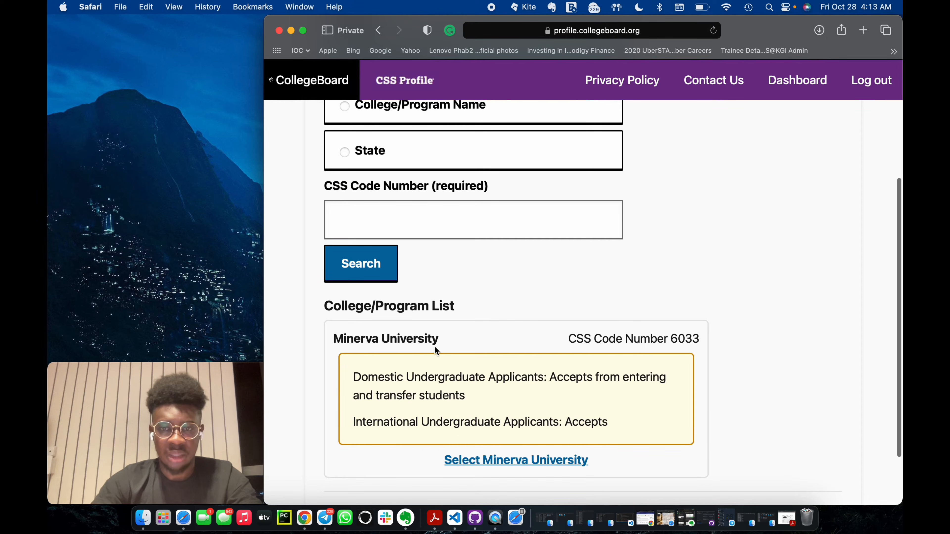
Add Minerva University to the selected colleges or programs and save the selection.
{"action": "left_click", "coordinate": [533, 463]}
{"action": "scroll", "coordinate": [516, 414], "scroll_direction": "down", "scroll_amount": 5}
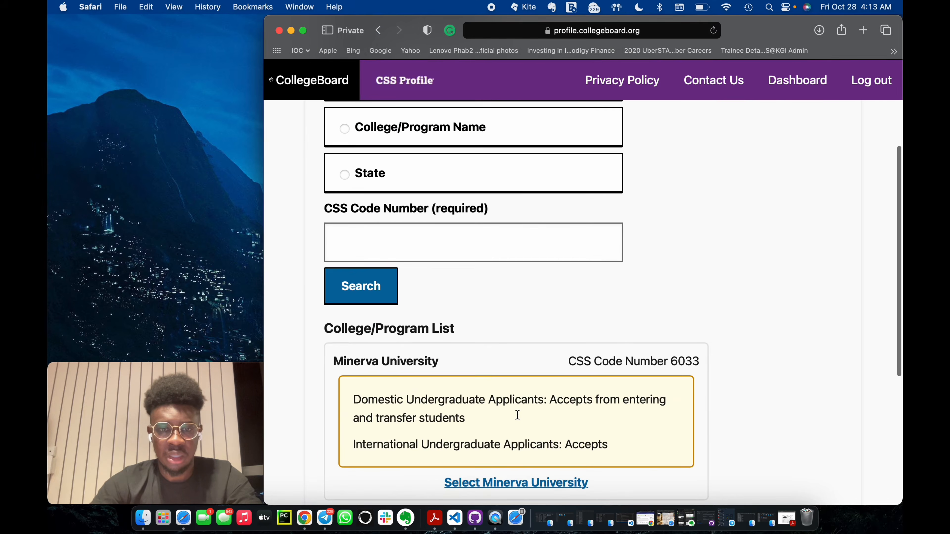
{"action": "scroll", "coordinate": [518, 415], "scroll_direction": "down", "scroll_amount": 6}
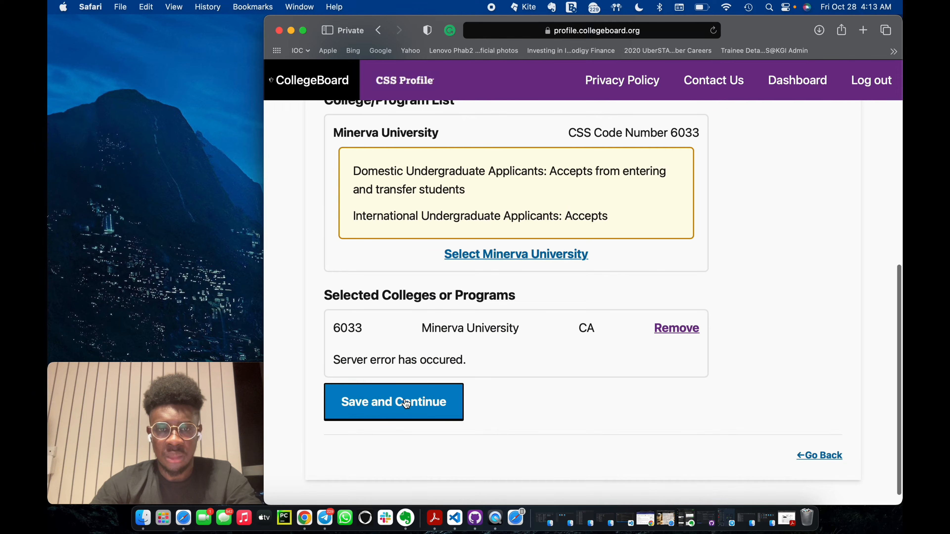
{"action": "left_click", "coordinate": [406, 404]}
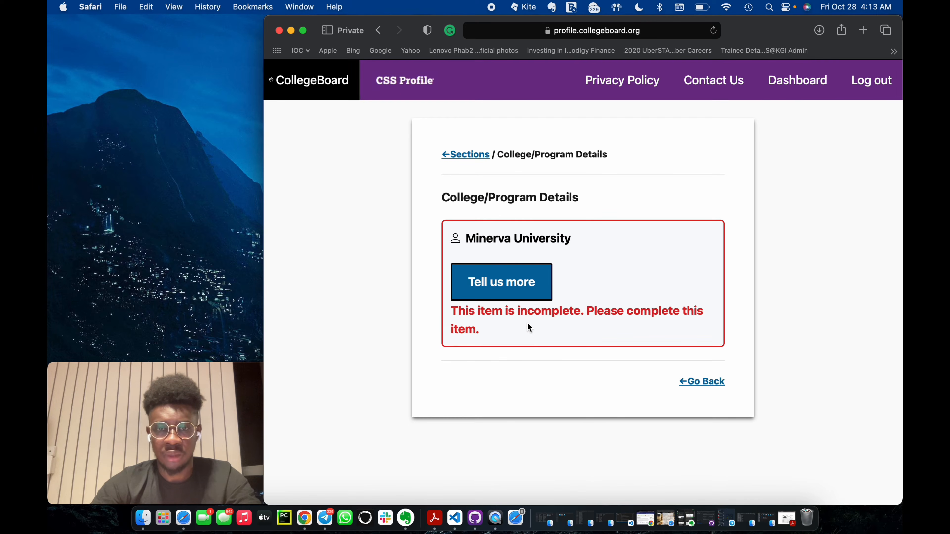
Open the Minerva University details and set the 2023-24 year in school to First year undergraduate, never previously attended.
{"action": "left_click", "coordinate": [508, 288]}
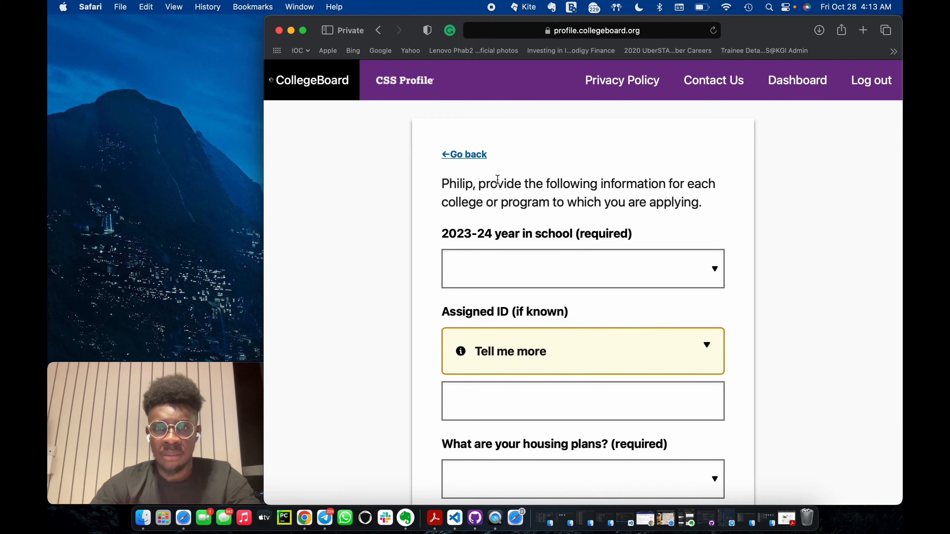
{"action": "scroll", "coordinate": [601, 267], "scroll_direction": "down", "scroll_amount": 1}
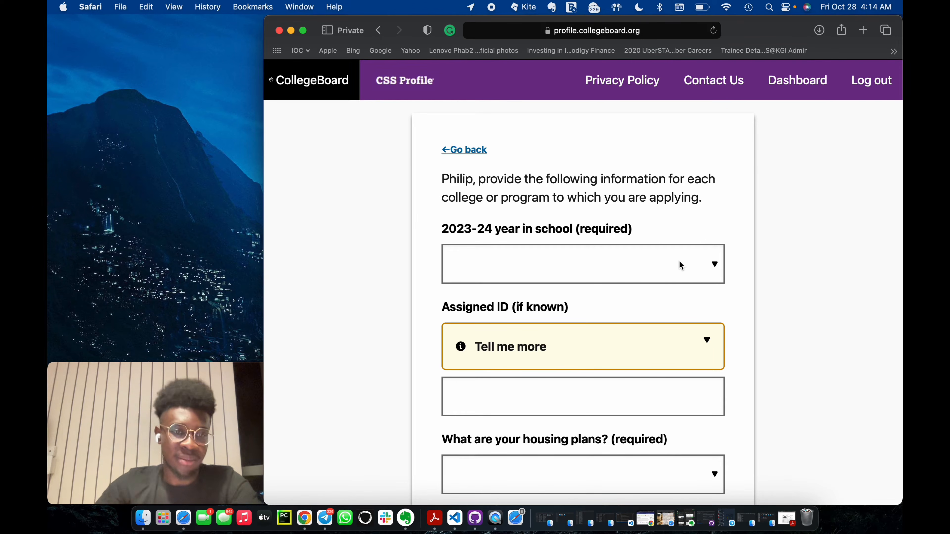
{"action": "left_click", "coordinate": [679, 261]}
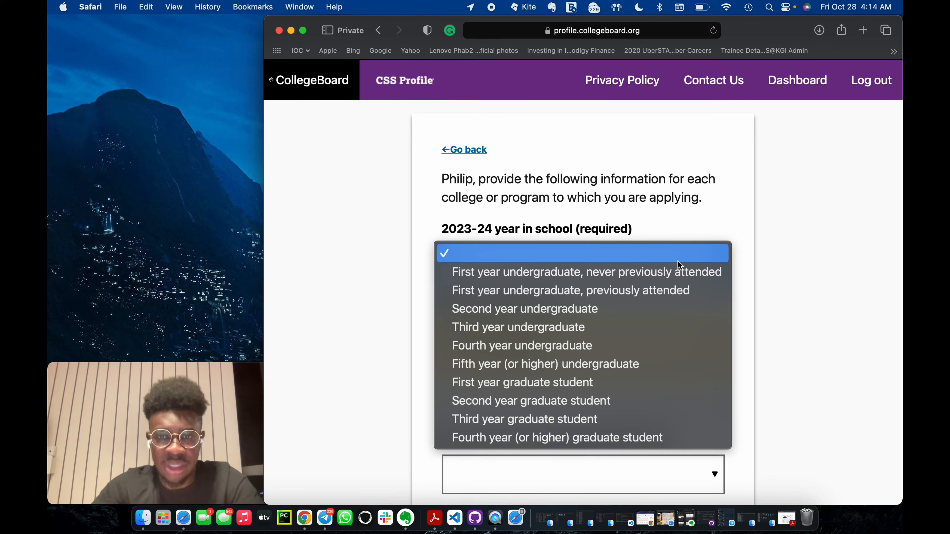
{"action": "left_click", "coordinate": [656, 268]}
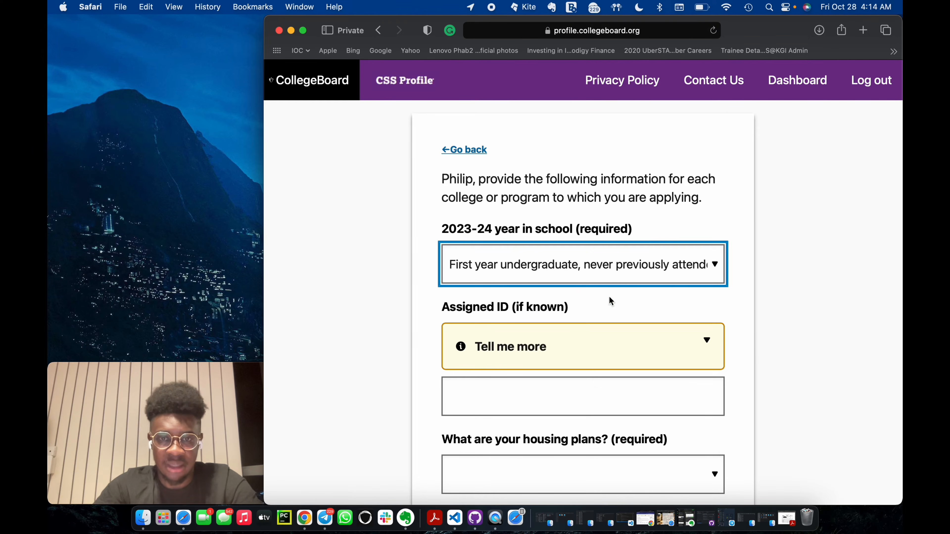
Expand and read the explanation of the Assigned ID question.
{"action": "scroll", "coordinate": [581, 354], "scroll_direction": "down", "scroll_amount": 3}
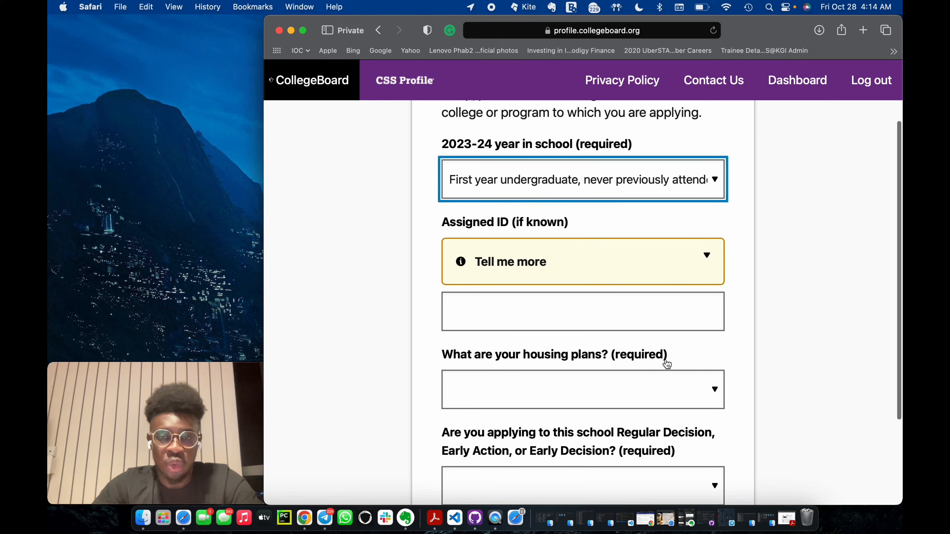
{"action": "left_click", "coordinate": [677, 267]}
{"action": "left_click", "coordinate": [738, 265]}
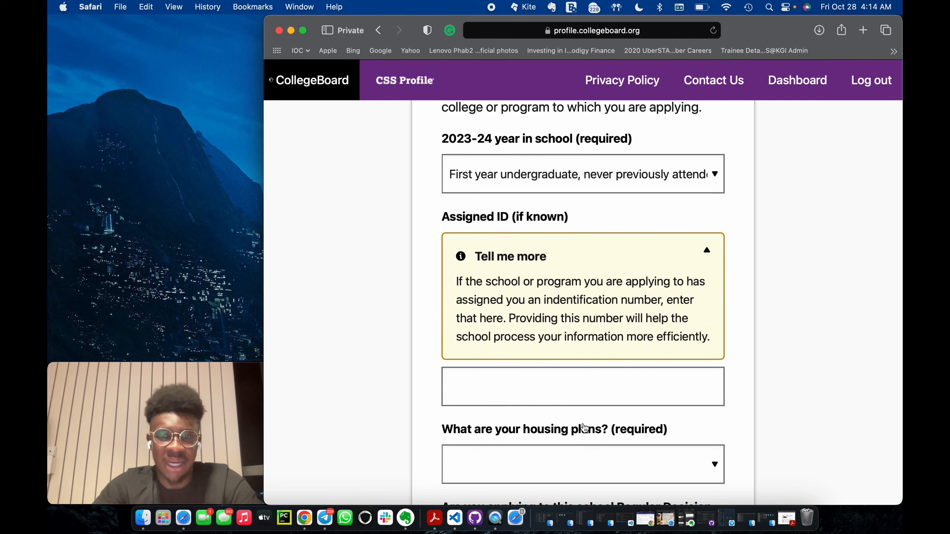
{"action": "scroll", "coordinate": [586, 425], "scroll_direction": "down", "scroll_amount": 3}
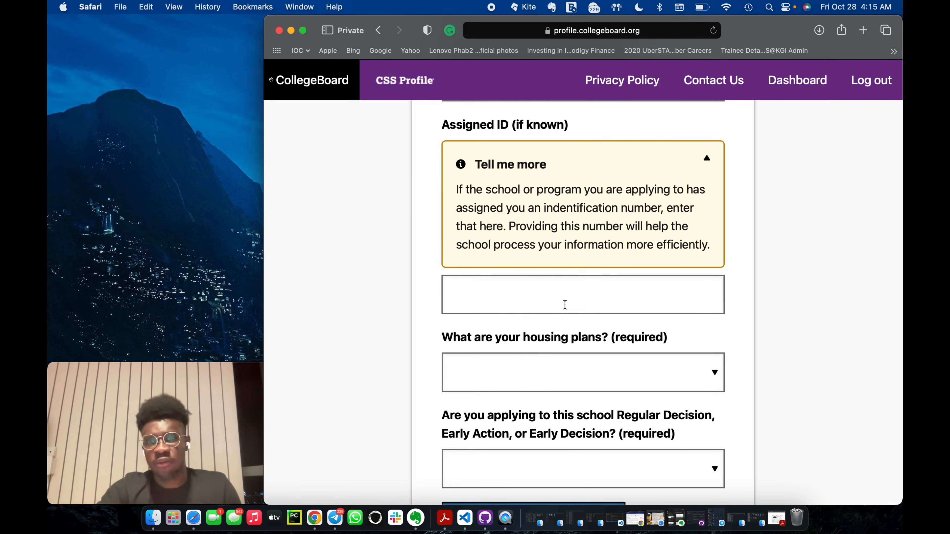
{"action": "scroll", "coordinate": [543, 150], "scroll_direction": "up", "scroll_amount": 2}
{"action": "scroll", "coordinate": [587, 254], "scroll_direction": "down", "scroll_amount": 2}
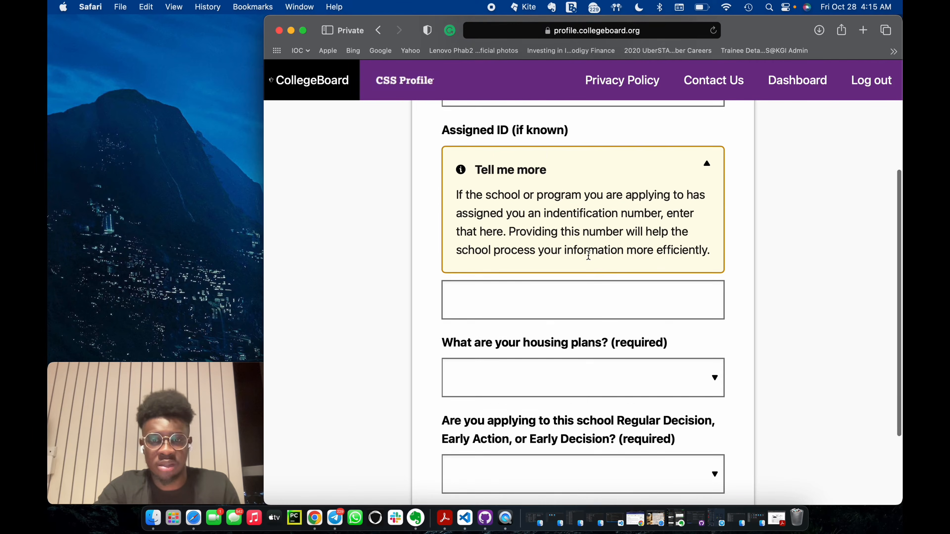
Set the student's housing plans for Minerva University to On campus.
{"action": "left_click", "coordinate": [616, 360]}
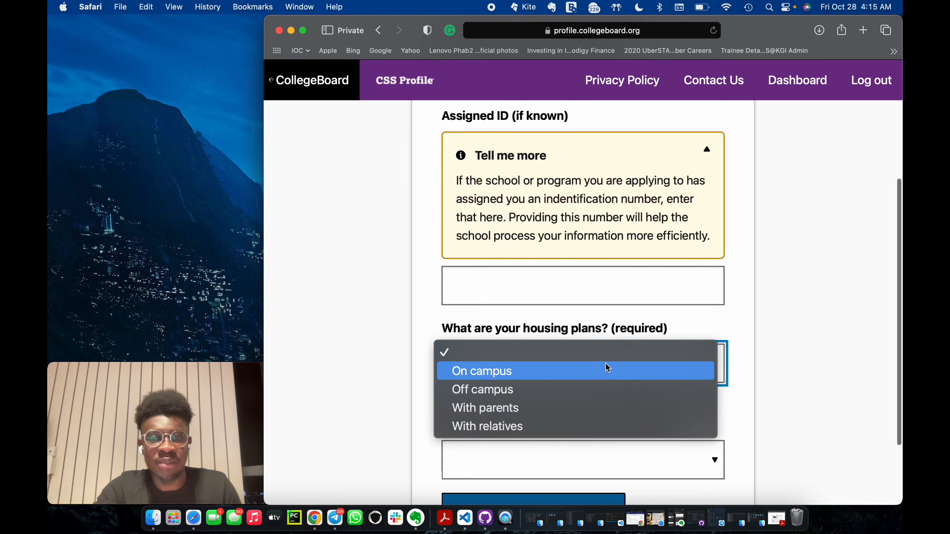
{"action": "left_click", "coordinate": [541, 377]}
{"action": "scroll", "coordinate": [559, 418], "scroll_direction": "down", "scroll_amount": 1}
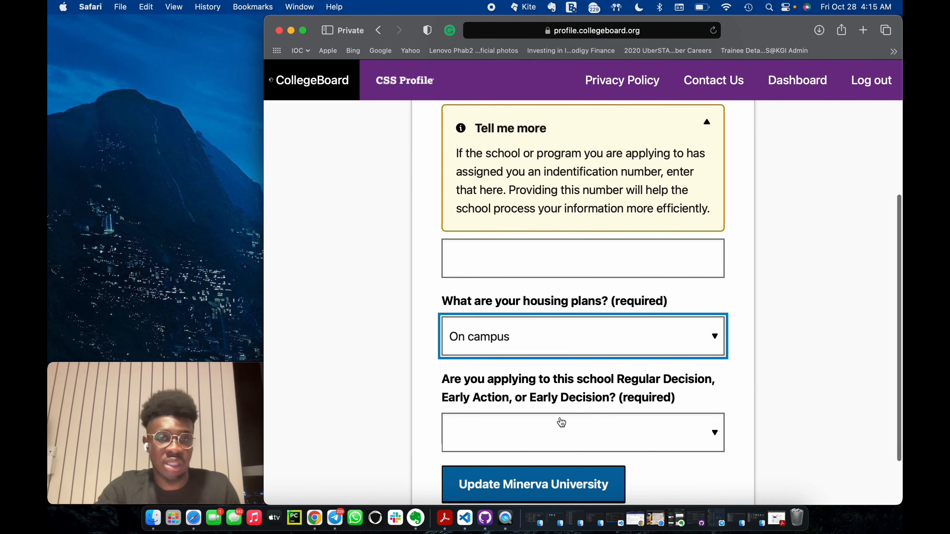
{"action": "scroll", "coordinate": [563, 423], "scroll_direction": "down", "scroll_amount": 1}
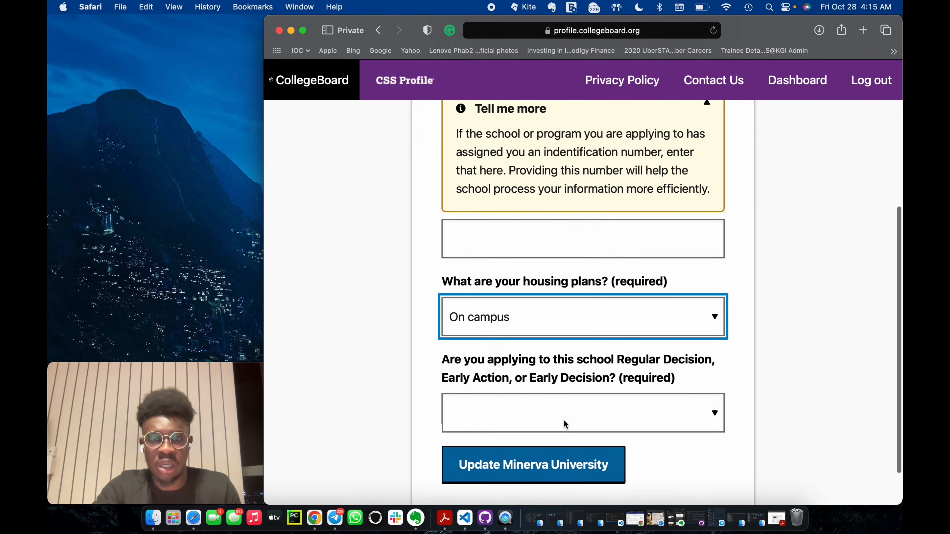
Set the application type to Regular Decision, update the Minerva University entry and save the college details.
{"action": "left_click", "coordinate": [563, 401]}
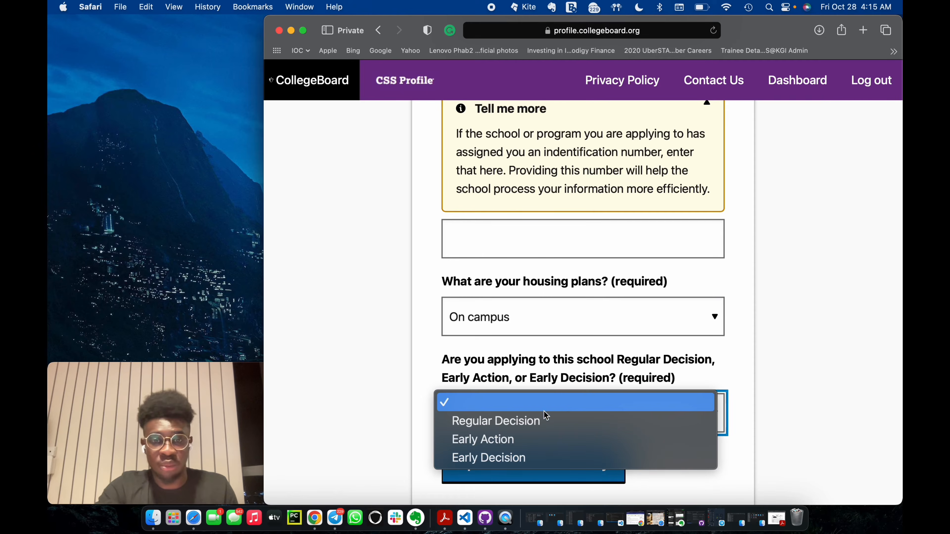
{"action": "left_click", "coordinate": [539, 424]}
{"action": "scroll", "coordinate": [587, 403], "scroll_direction": "down", "scroll_amount": 2}
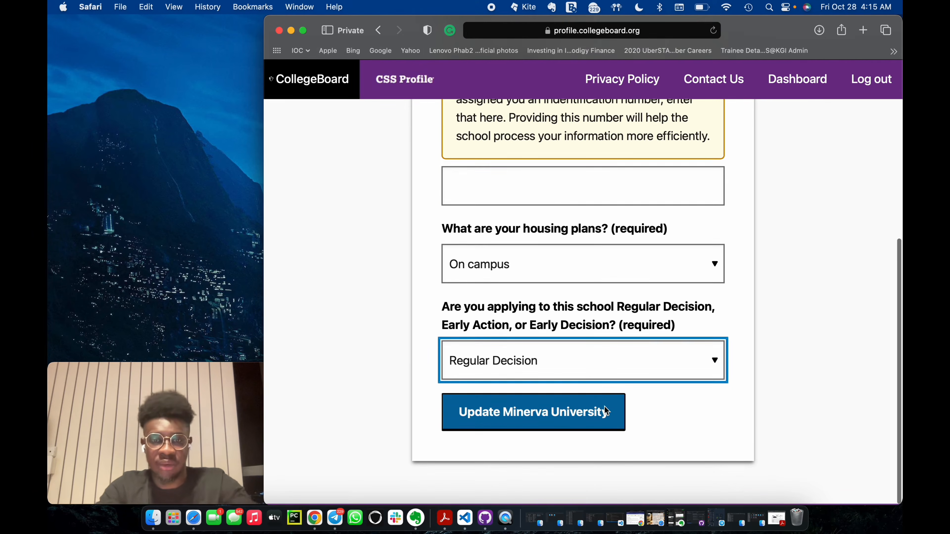
{"action": "left_click", "coordinate": [557, 411]}
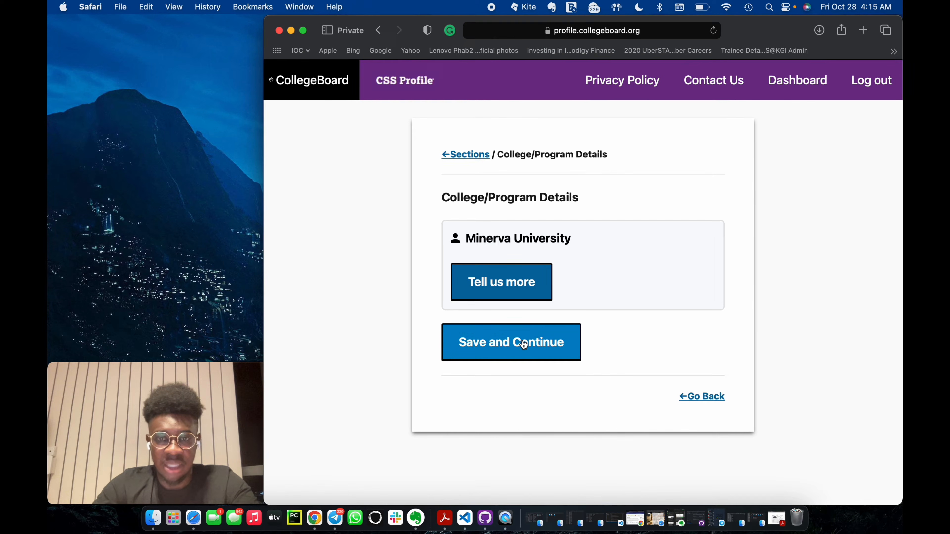
{"action": "left_click", "coordinate": [524, 344]}
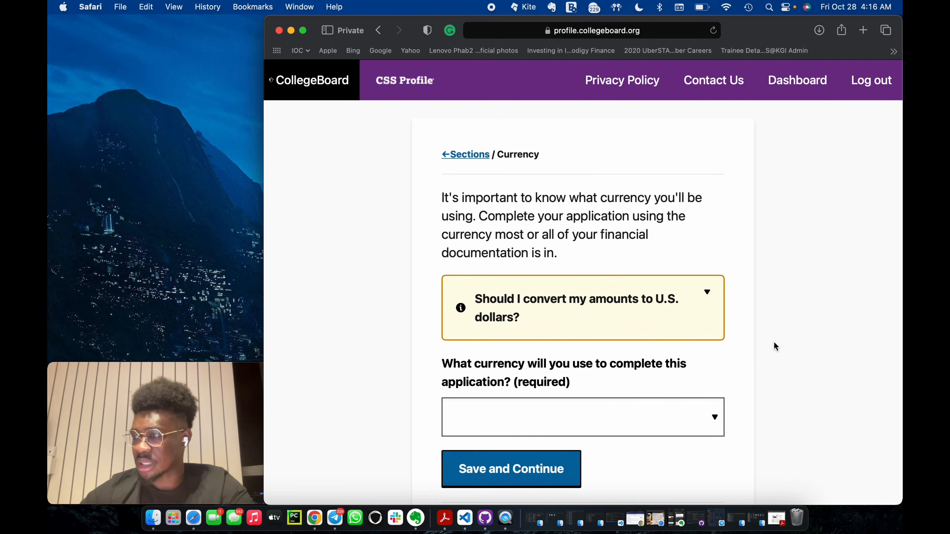
Choose Ghana cedi as the currency for completing the application and save the page.
{"action": "left_click", "coordinate": [704, 418]}
{"action": "scroll", "coordinate": [599, 429], "scroll_direction": "down", "scroll_amount": 10}
{"action": "scroll", "coordinate": [586, 430], "scroll_direction": "down", "scroll_amount": 10}
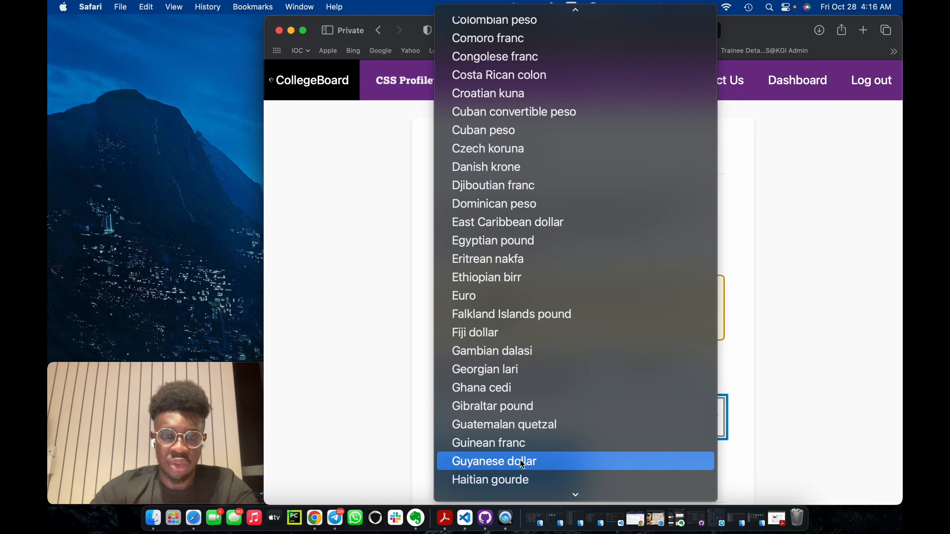
{"action": "scroll", "coordinate": [522, 443], "scroll_direction": "down", "scroll_amount": 1}
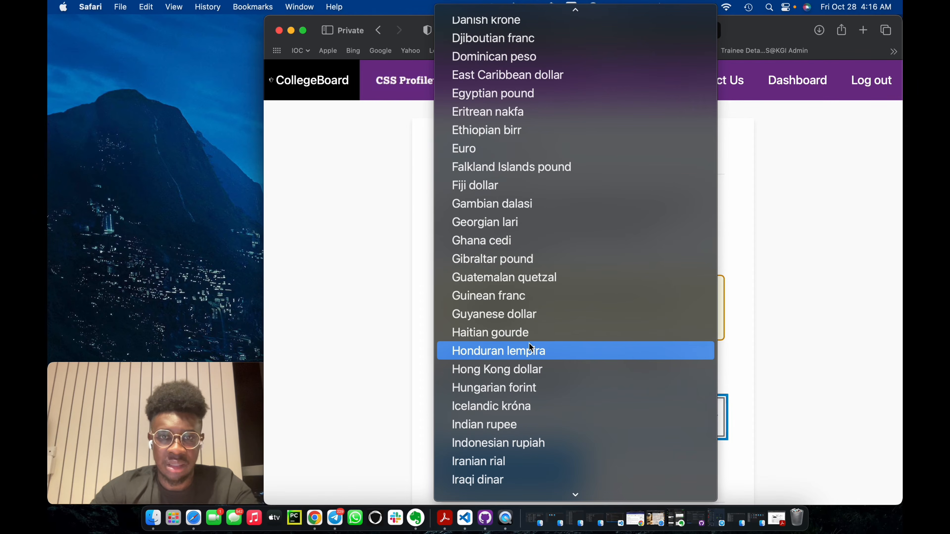
{"action": "left_click", "coordinate": [507, 240]}
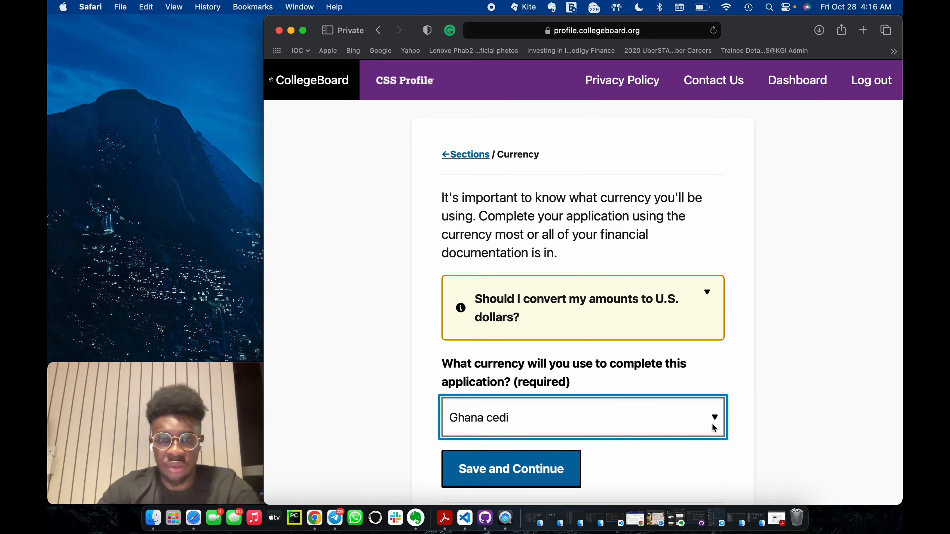
{"action": "scroll", "coordinate": [712, 426], "scroll_direction": "down", "scroll_amount": 2}
{"action": "left_click", "coordinate": [533, 439]}
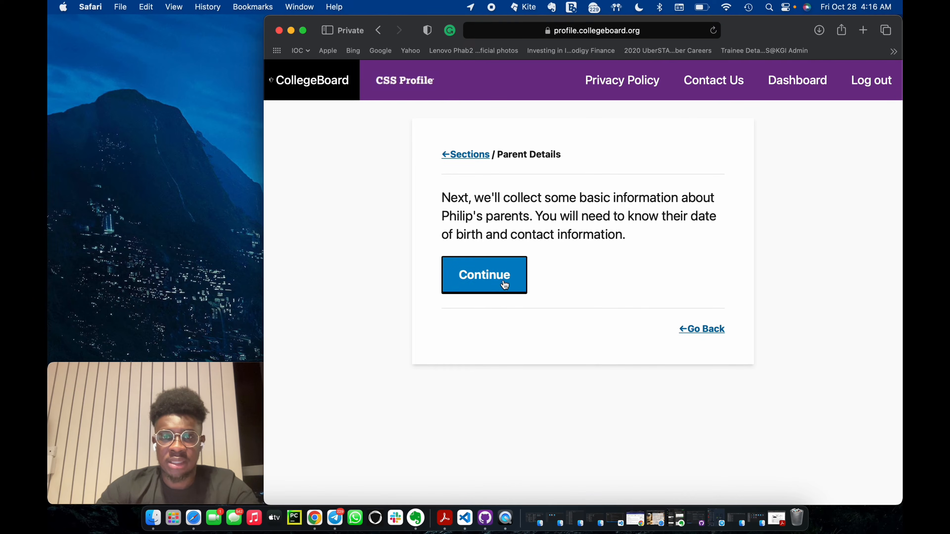
Continue into the parent details section and enter parent 1's full date of birth.
{"action": "left_click", "coordinate": [499, 274]}
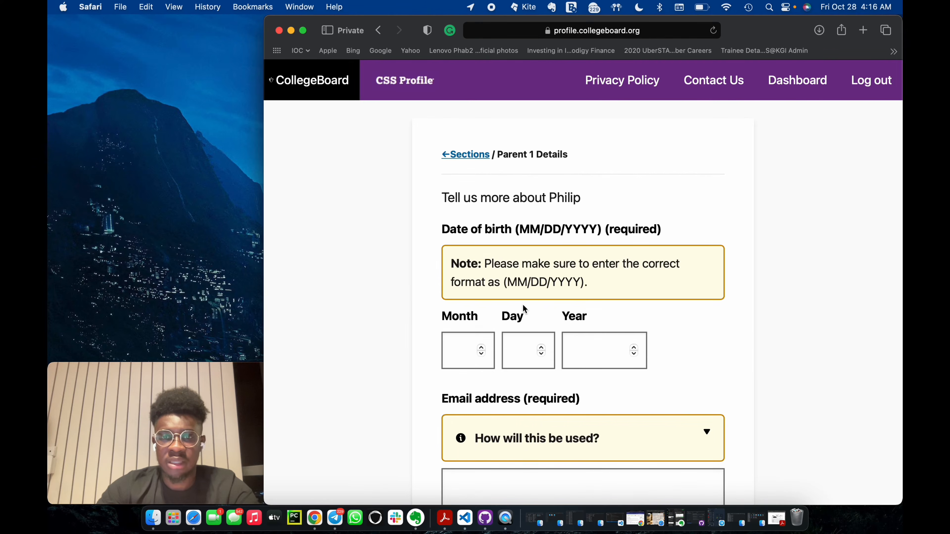
{"action": "scroll", "coordinate": [509, 281], "scroll_direction": "down", "scroll_amount": 2}
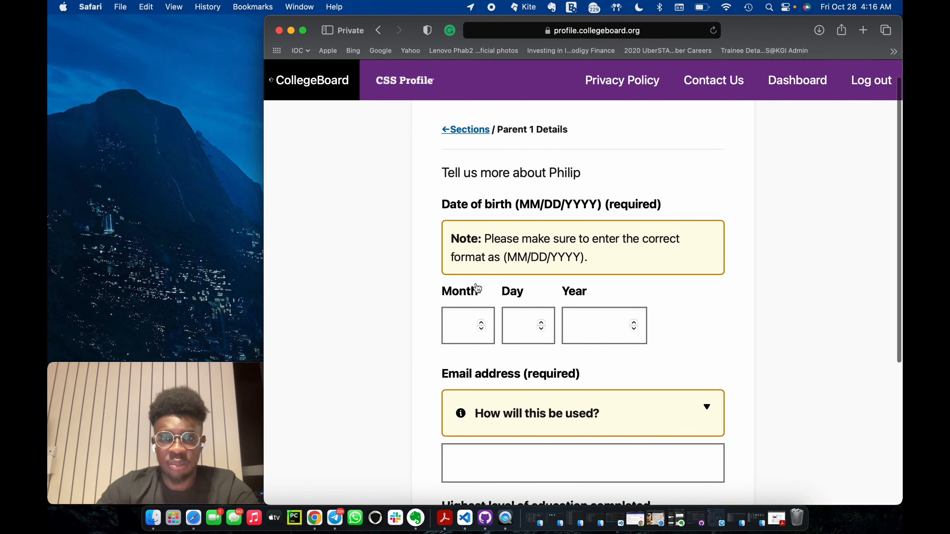
{"action": "left_click", "coordinate": [458, 327]}
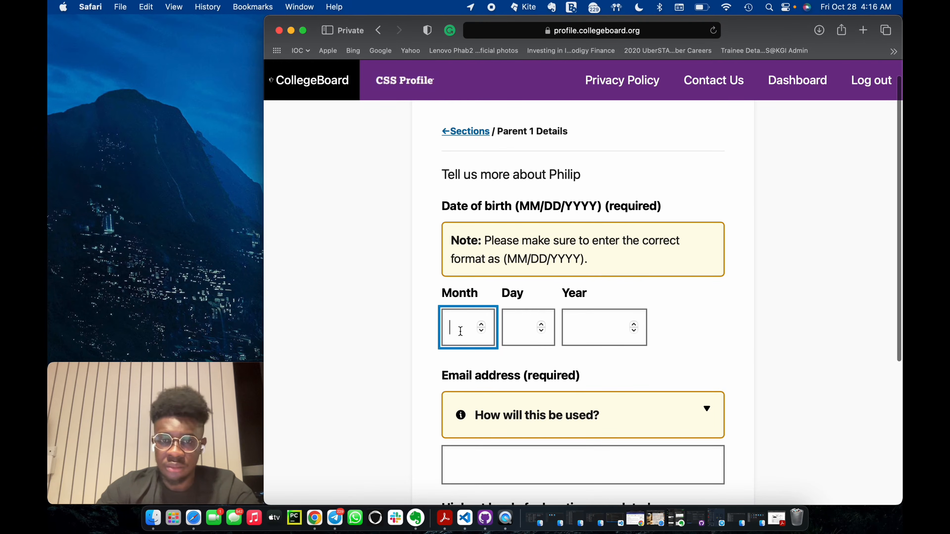
{"action": "type", "text": "10"}
{"action": "left_click", "coordinate": [520, 323]}
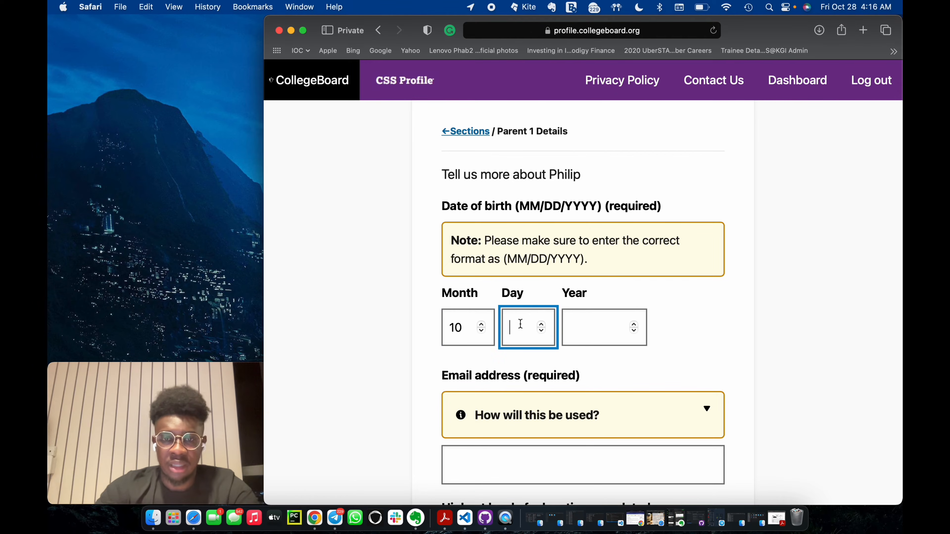
{"action": "type", "text": "20"}
{"action": "left_click", "coordinate": [577, 325]}
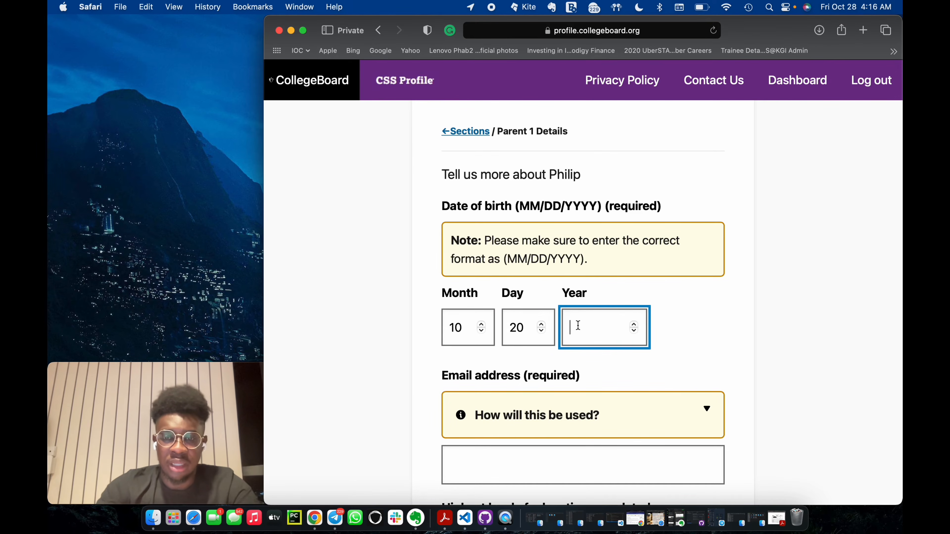
{"action": "type", "text": "18"}
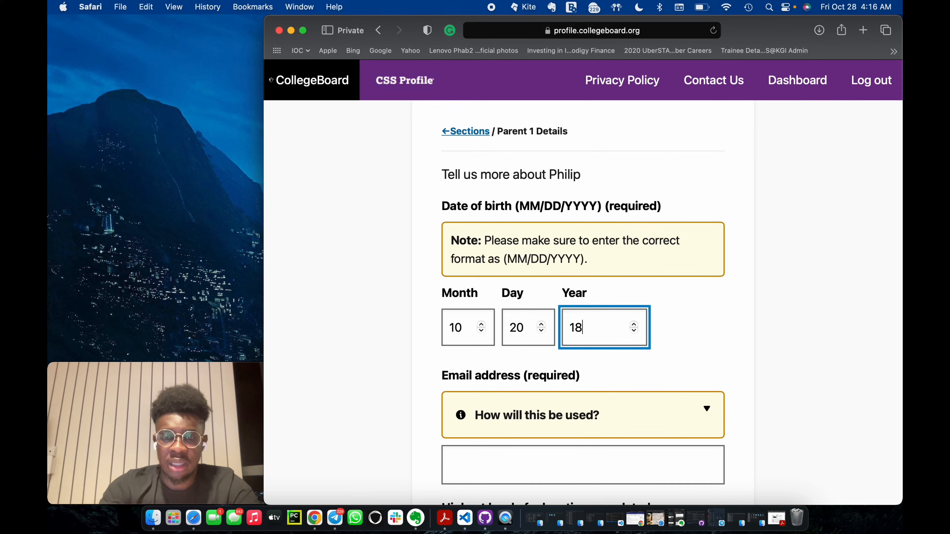
{"action": "type", "text": "70"}
{"action": "key", "text": "BackSpace"}
{"action": "key", "text": "BackSpace"}
{"action": "key", "text": "BackSpace"}
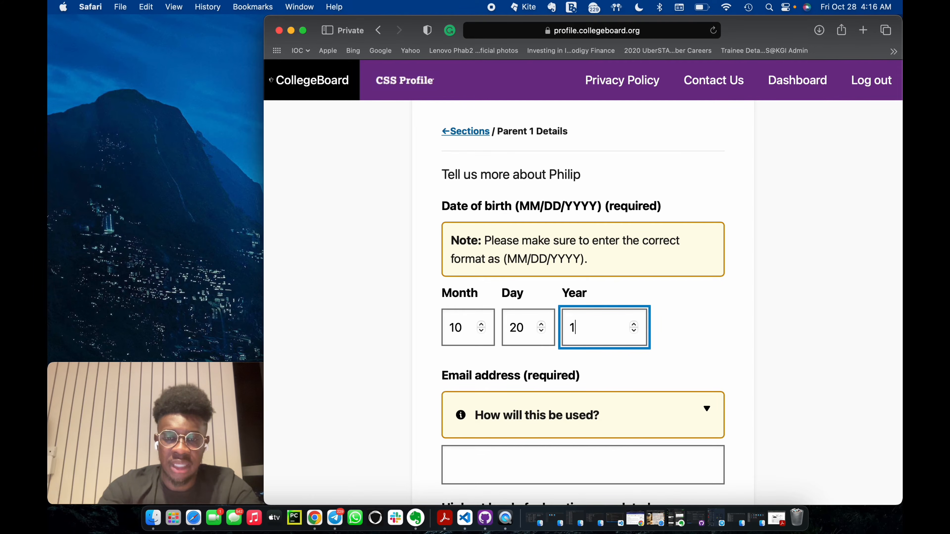
{"action": "type", "text": "970"}
Expand the explanation of how parent 1's email will be used and fill in that parent's email address.
{"action": "scroll", "coordinate": [576, 383], "scroll_direction": "down", "scroll_amount": 2}
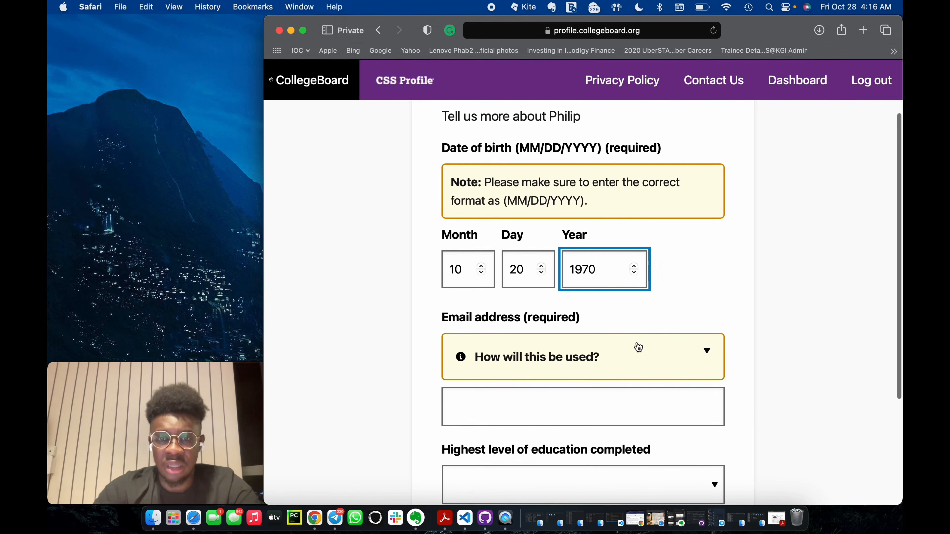
{"action": "left_click", "coordinate": [651, 356]}
{"action": "scroll", "coordinate": [701, 317], "scroll_direction": "down", "scroll_amount": 5}
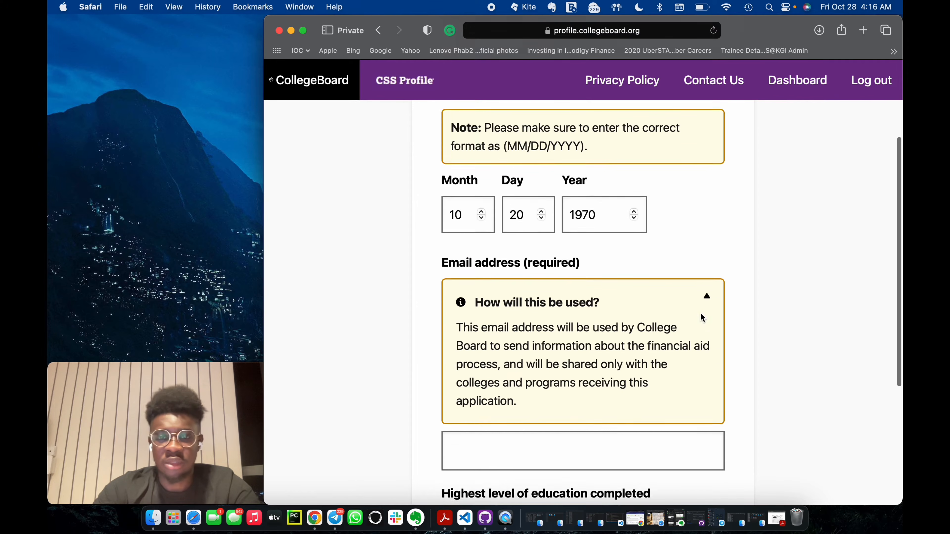
{"action": "left_click", "coordinate": [547, 371]}
{"action": "type", "text": "phil"}
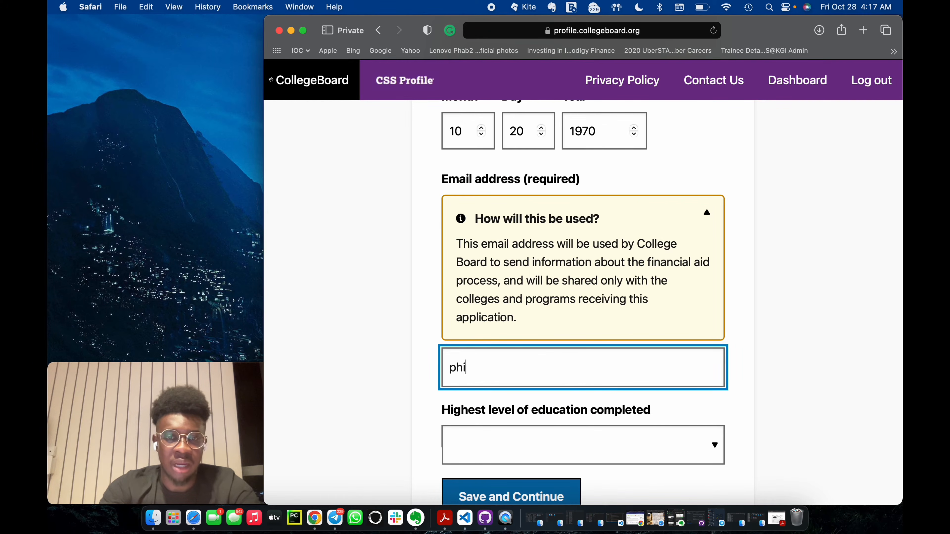
{"action": "key", "text": "BackSpace"}
{"action": "key", "text": "BackSpace"}
{"action": "key", "text": "BackSpace"}
{"action": "key", "text": "BackSpace"}
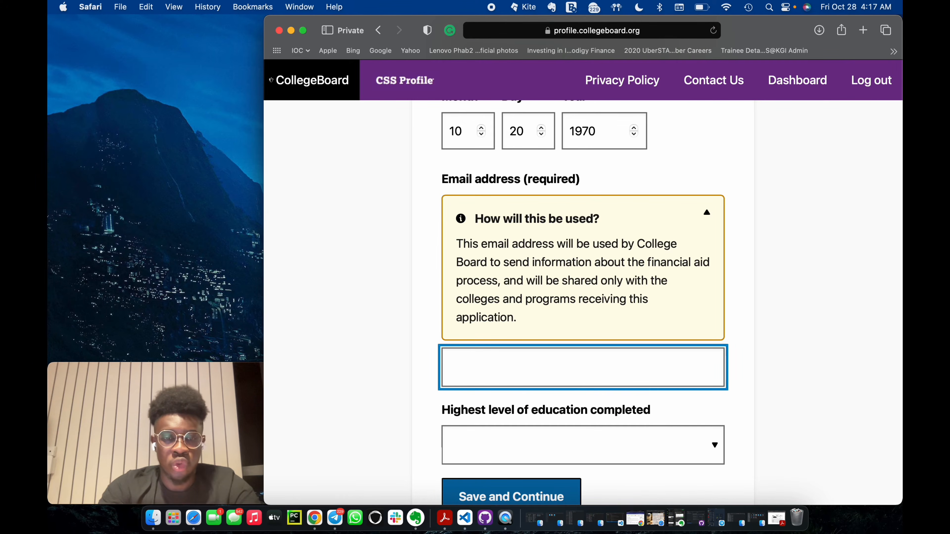
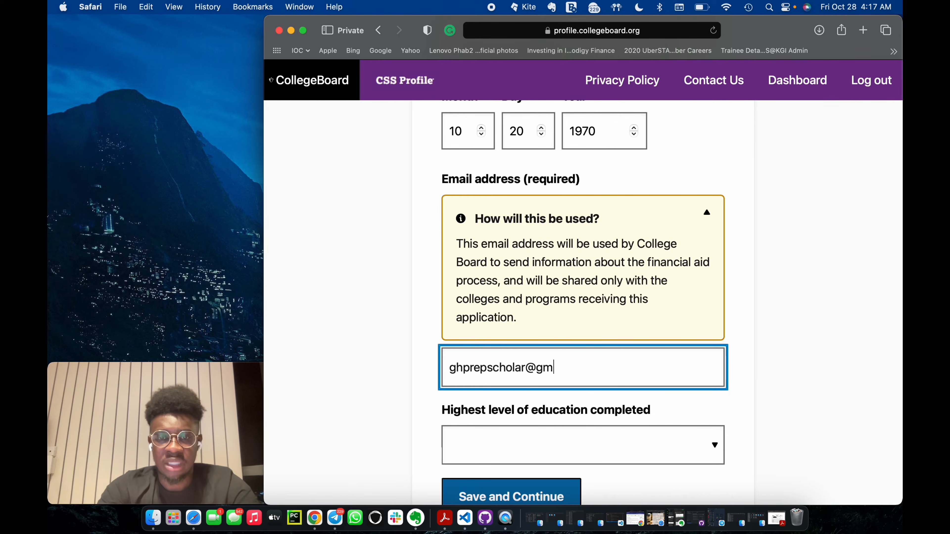
Set parent 1's highest level of education to College/university or beyond and save the parent 1 details.
{"action": "left_click", "coordinate": [619, 437]}
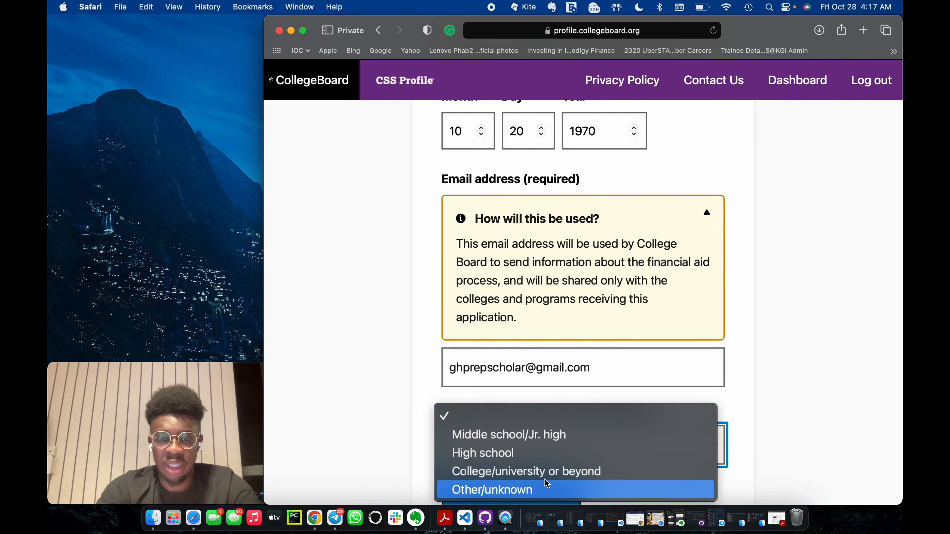
{"action": "left_click", "coordinate": [547, 472]}
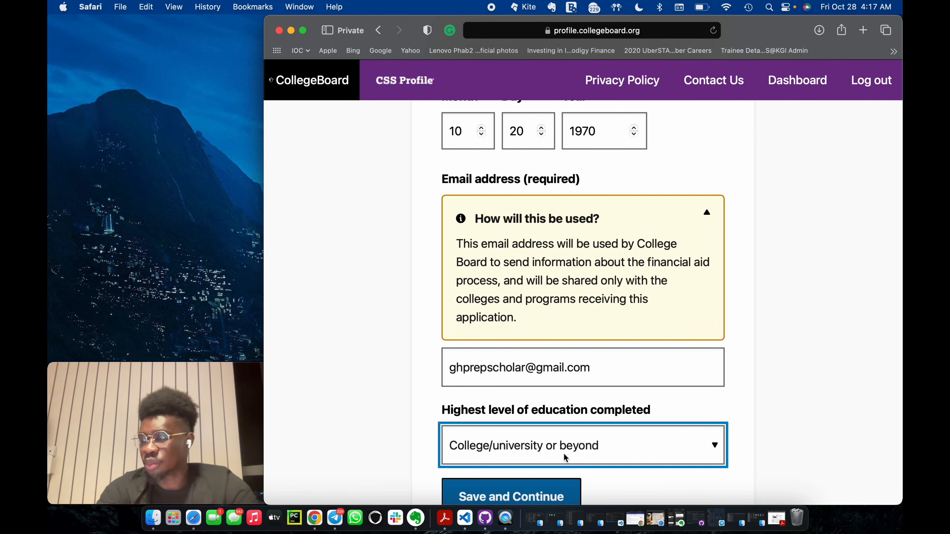
{"action": "scroll", "coordinate": [606, 384], "scroll_direction": "down", "scroll_amount": 3}
{"action": "left_click", "coordinate": [554, 373]}
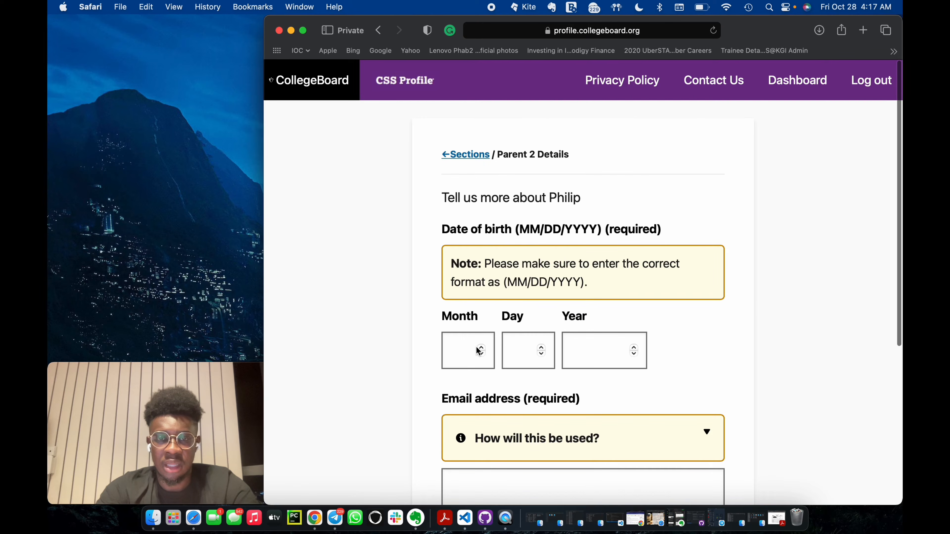
Enter parent 2's full date of birth.
{"action": "left_click", "coordinate": [471, 348]}
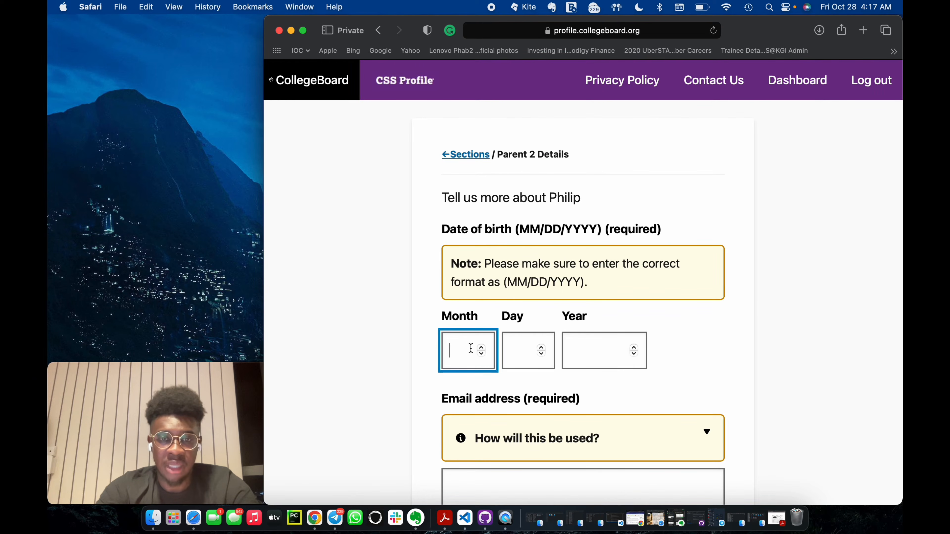
{"action": "type", "text": "10"}
{"action": "left_click", "coordinate": [515, 344]}
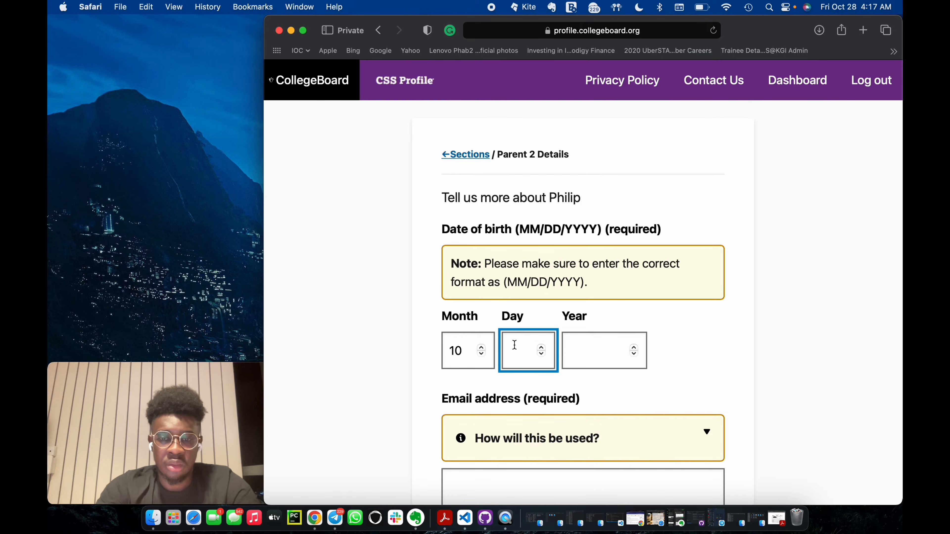
{"action": "type", "text": "20"}
{"action": "left_click", "coordinate": [585, 345]}
{"action": "type", "text": "197"}
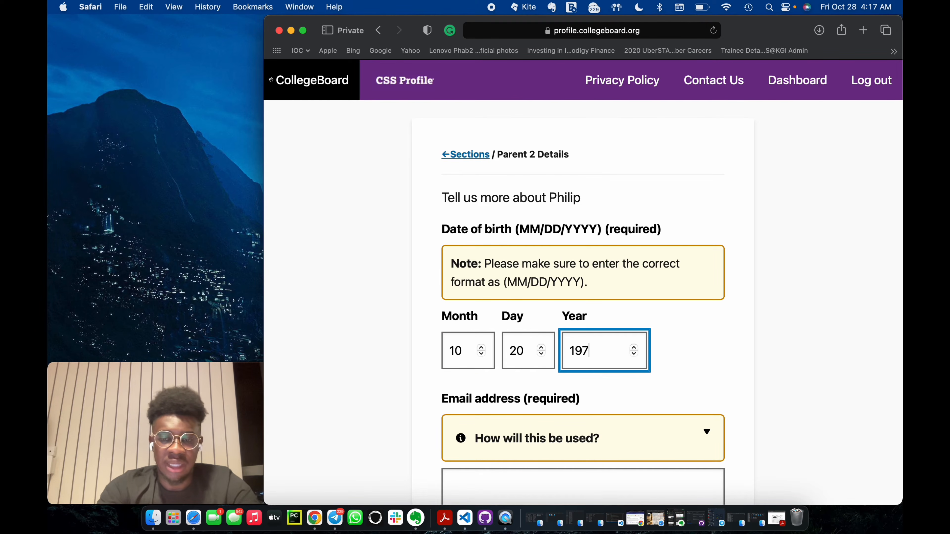
{"action": "type", "text": "0"}
Fill in parent 2's email address.
{"action": "scroll", "coordinate": [529, 405], "scroll_direction": "down", "scroll_amount": 3}
{"action": "left_click", "coordinate": [536, 373]}
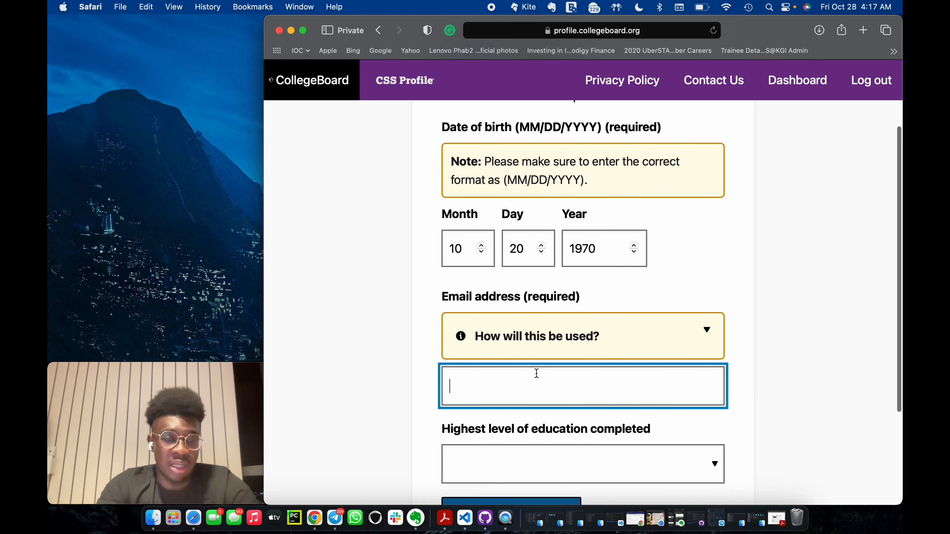
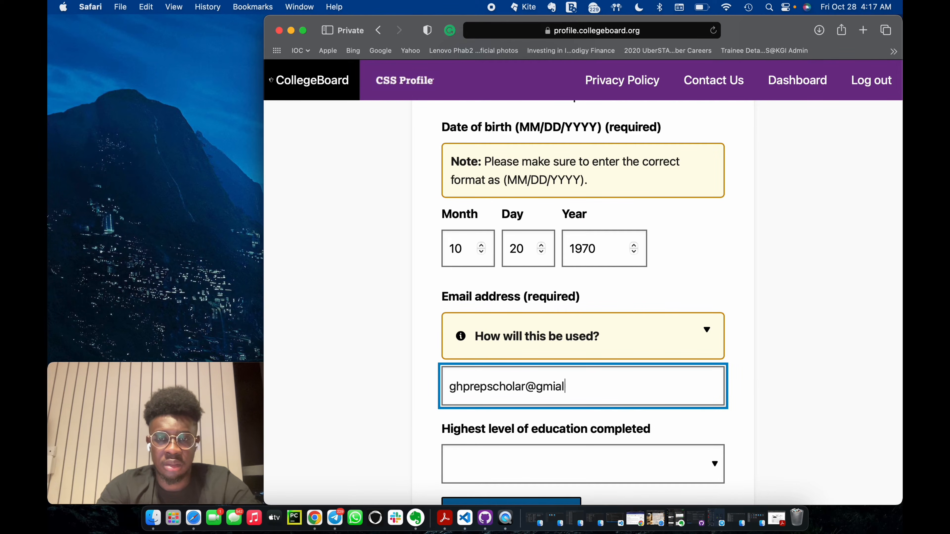
Set parent 2's highest level of education to College/university or beyond and save the parent 2 details.
{"action": "left_click", "coordinate": [546, 456]}
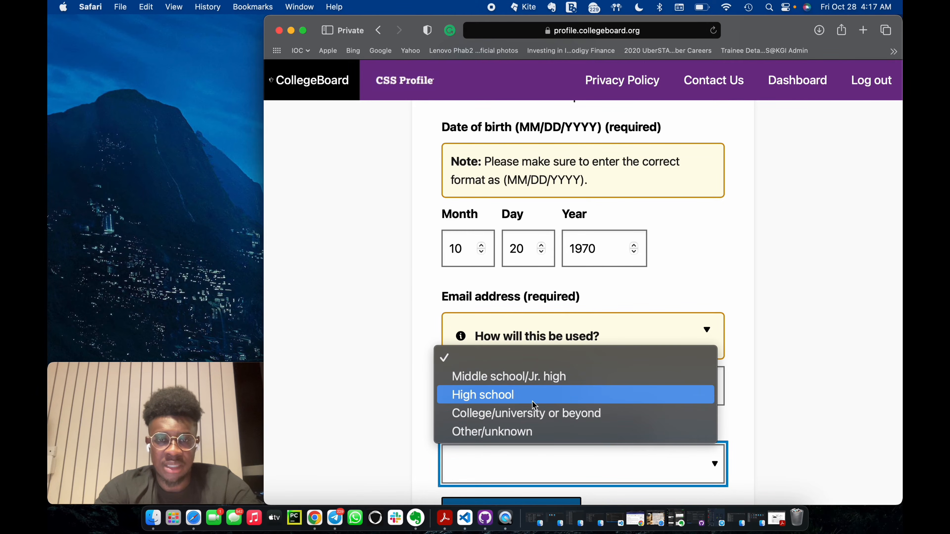
{"action": "left_click", "coordinate": [535, 416]}
{"action": "scroll", "coordinate": [512, 419], "scroll_direction": "down", "scroll_amount": 3}
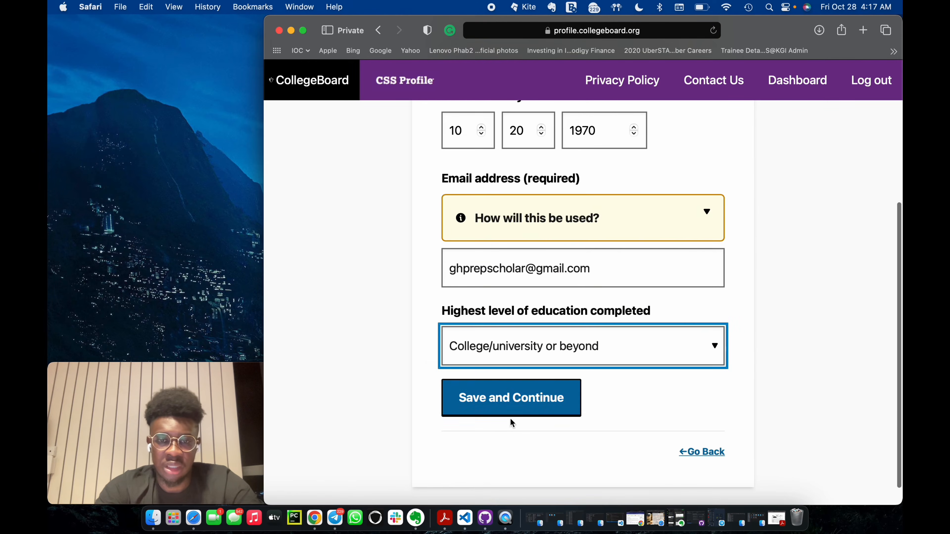
{"action": "left_click", "coordinate": [564, 392]}
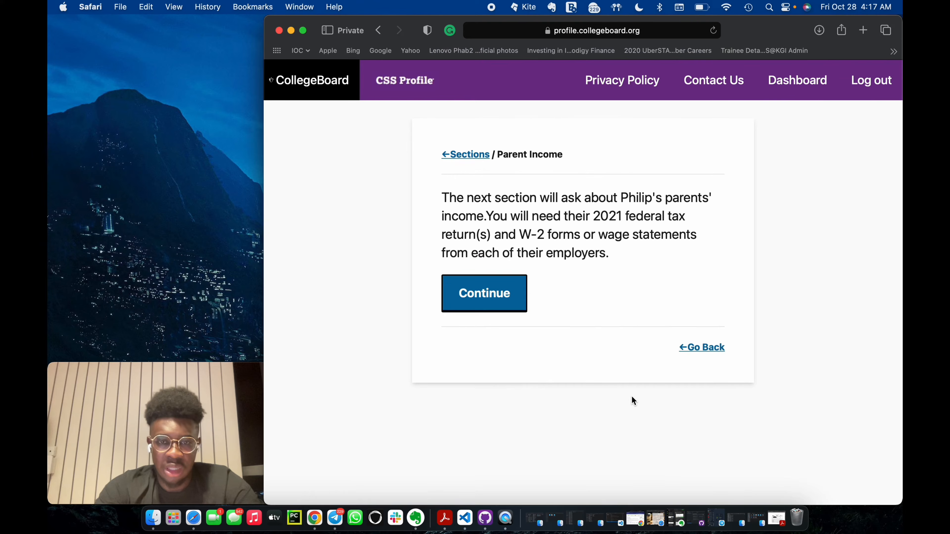
In the parent income section, read the non-U.S. return note, set the 2021 tax return status to Completed current tax return and save.
{"action": "left_click", "coordinate": [504, 303]}
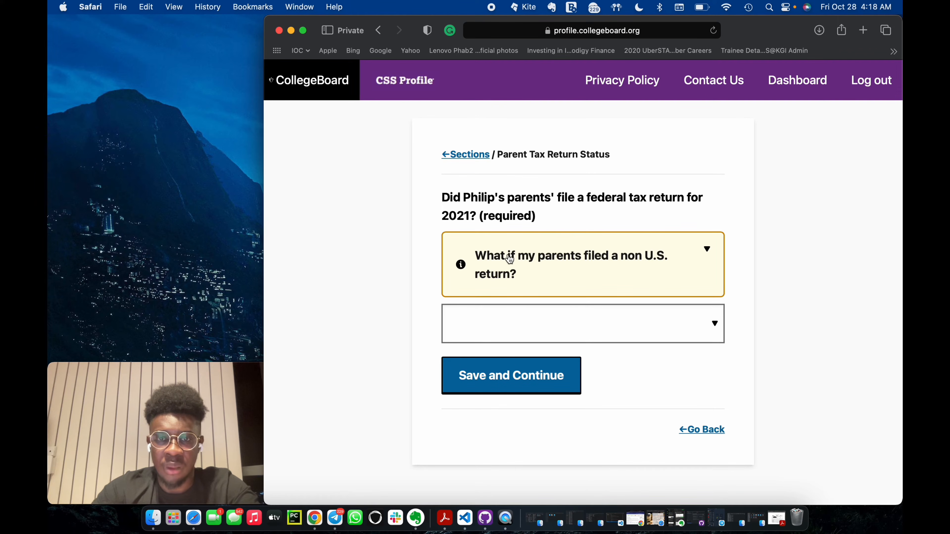
{"action": "left_click", "coordinate": [515, 265]}
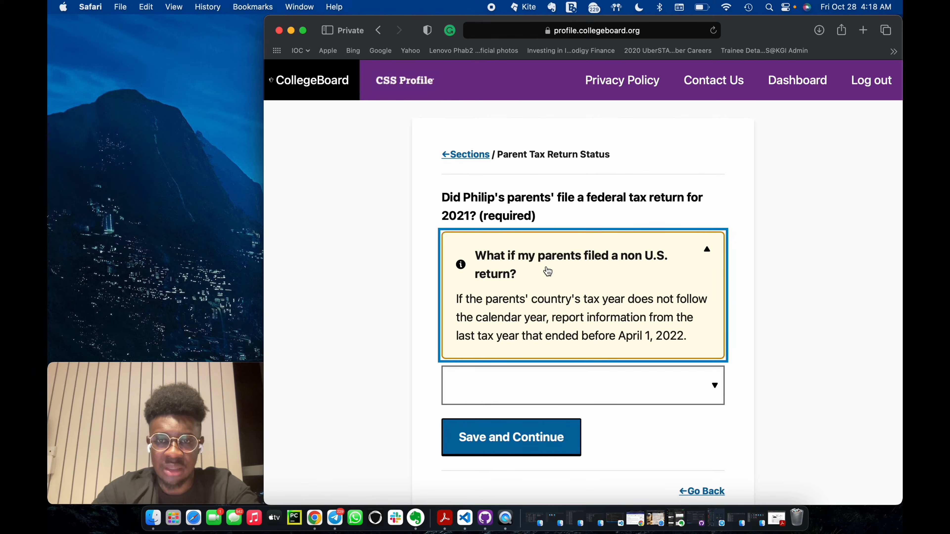
{"action": "left_click", "coordinate": [553, 283]}
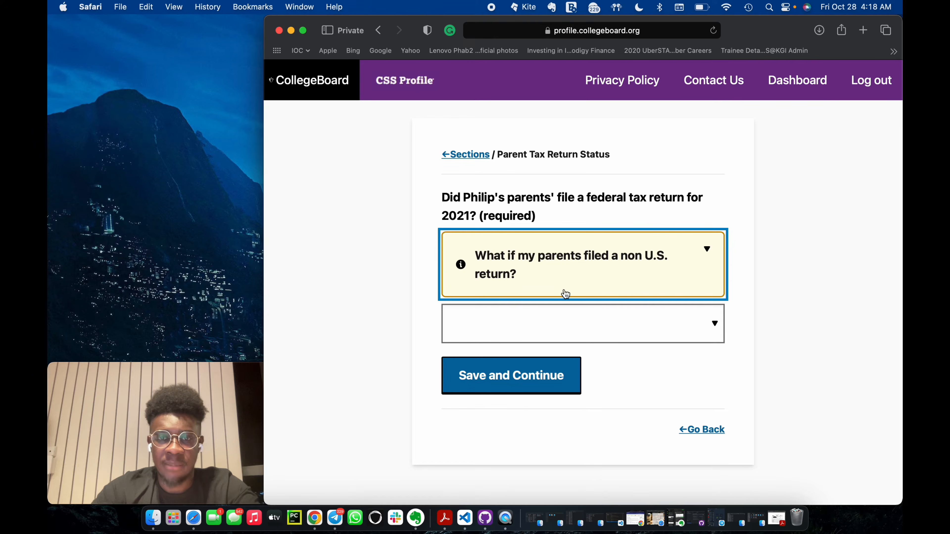
{"action": "left_click", "coordinate": [565, 323]}
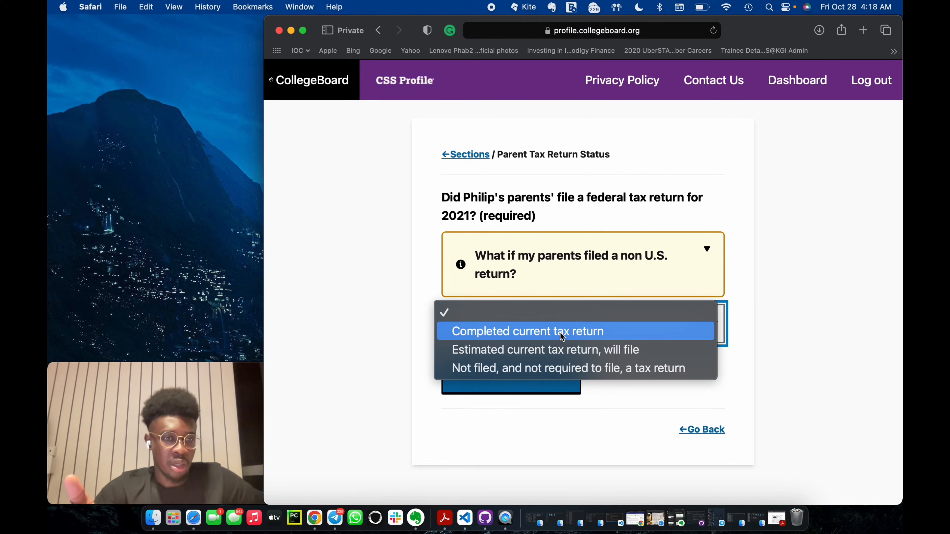
{"action": "left_click", "coordinate": [562, 337]}
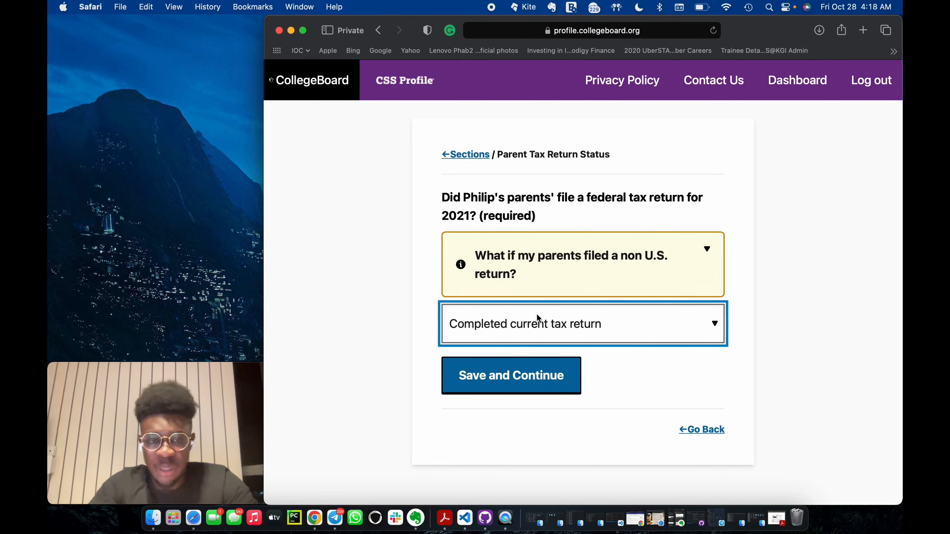
{"action": "left_click", "coordinate": [525, 381]}
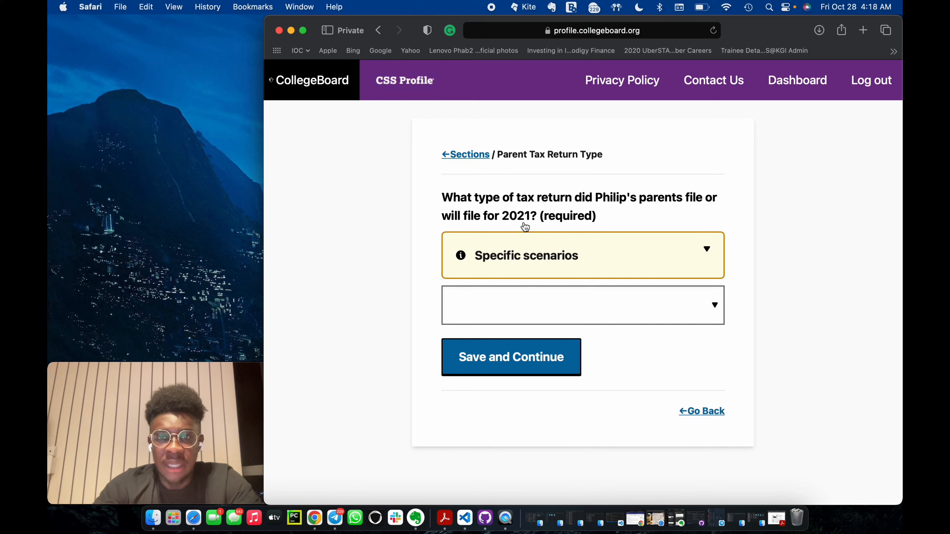
Set the type of the parents' 2021 tax return to Other non-U.S. tax return and save the page.
{"action": "left_click", "coordinate": [531, 264]}
{"action": "left_click", "coordinate": [531, 263]}
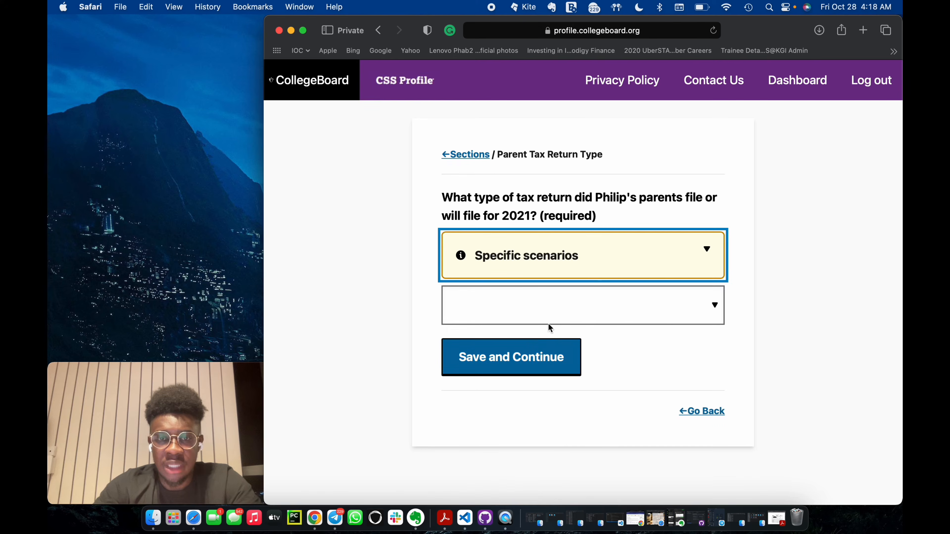
{"action": "left_click", "coordinate": [549, 309]}
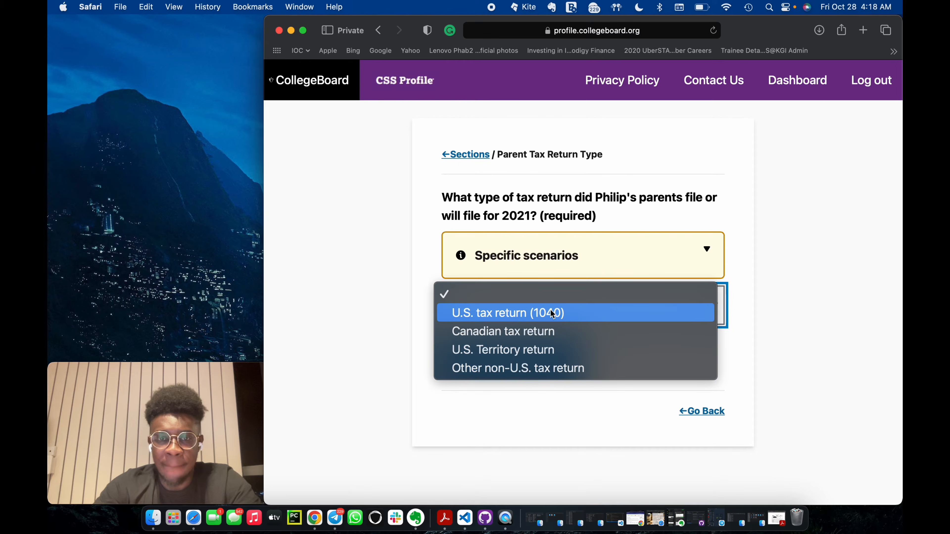
{"action": "left_click", "coordinate": [562, 370]}
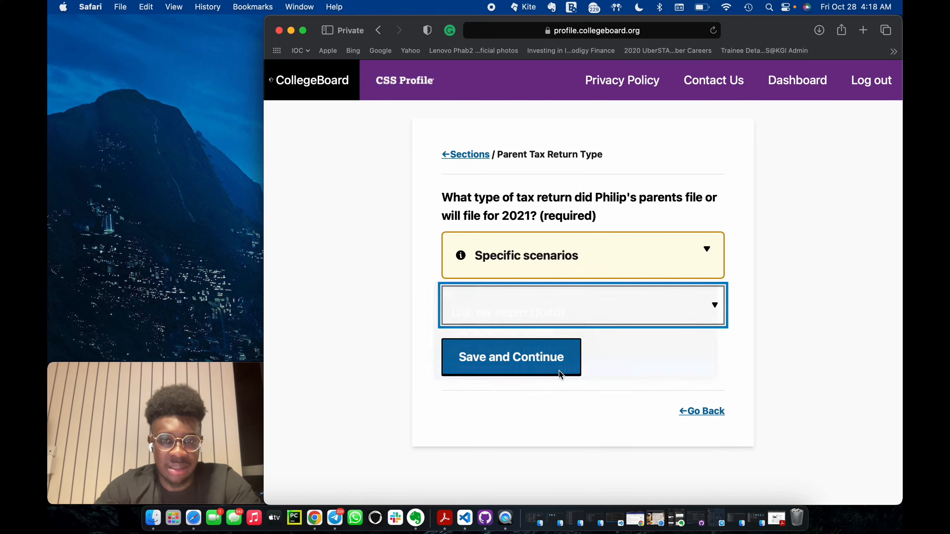
{"action": "left_click", "coordinate": [539, 356]}
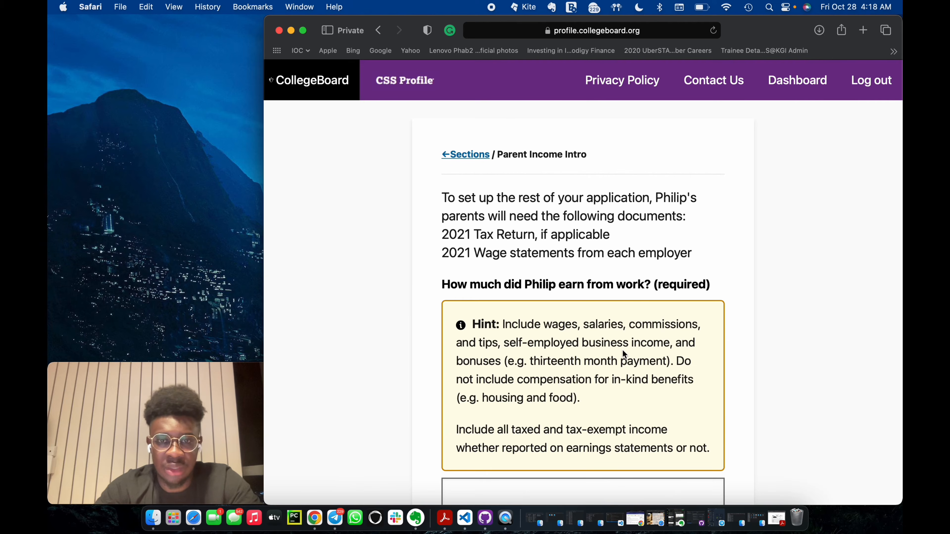
Read the list of required 2021 parent documents and the hint on what counts as earnings from work.
{"action": "scroll", "coordinate": [560, 335], "scroll_direction": "down", "scroll_amount": 2}
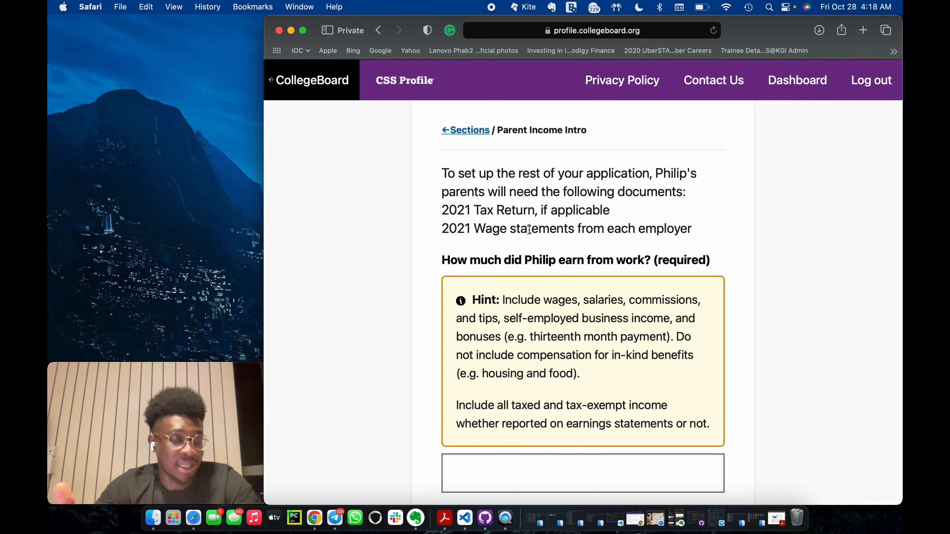
{"action": "left_click_drag", "start_coordinate": [442, 209], "coordinate": [557, 210]}
{"action": "left_click", "coordinate": [442, 223]}
{"action": "left_click_drag", "start_coordinate": [442, 223], "coordinate": [580, 227]}
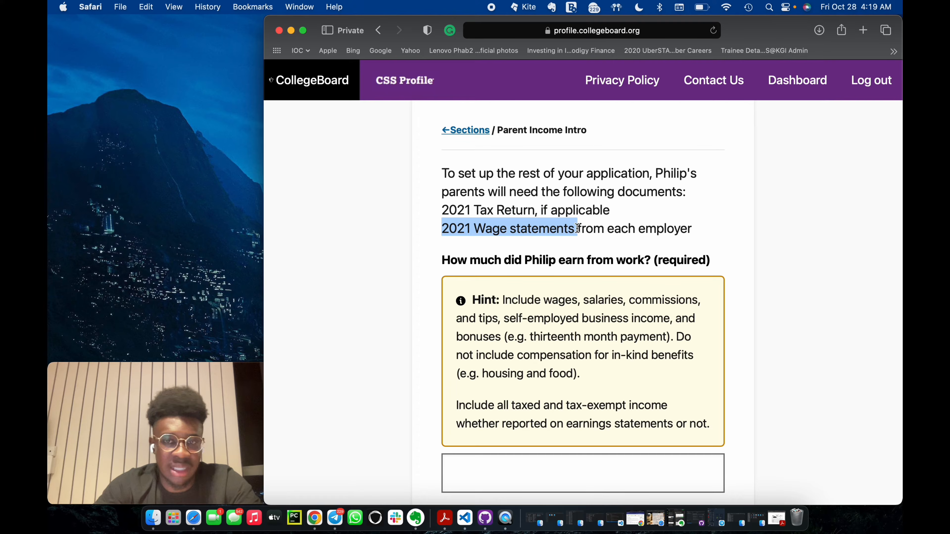
{"action": "left_click", "coordinate": [660, 231]}
{"action": "scroll", "coordinate": [593, 270], "scroll_direction": "down", "scroll_amount": 3}
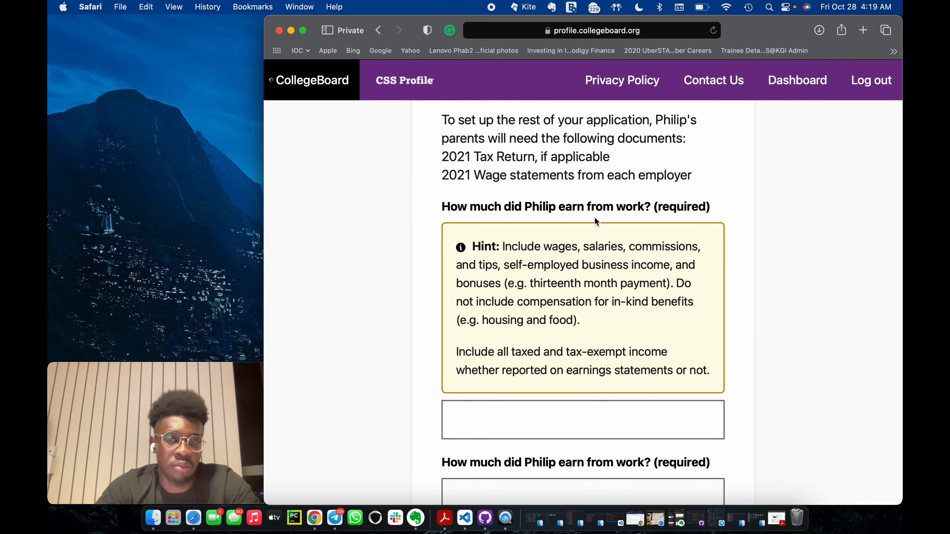
{"action": "scroll", "coordinate": [578, 220], "scroll_direction": "down", "scroll_amount": 4}
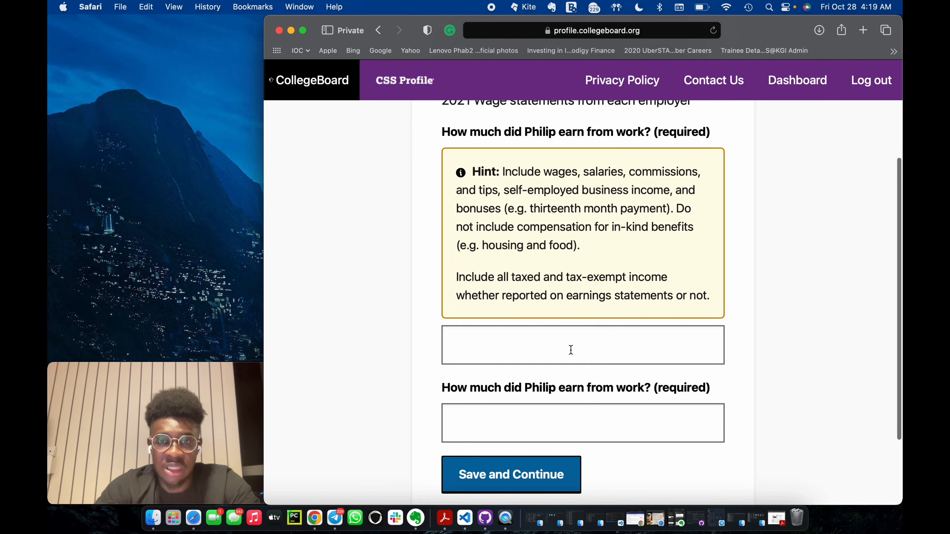
{"action": "left_click", "coordinate": [571, 350]}
{"action": "left_click", "coordinate": [753, 333]}
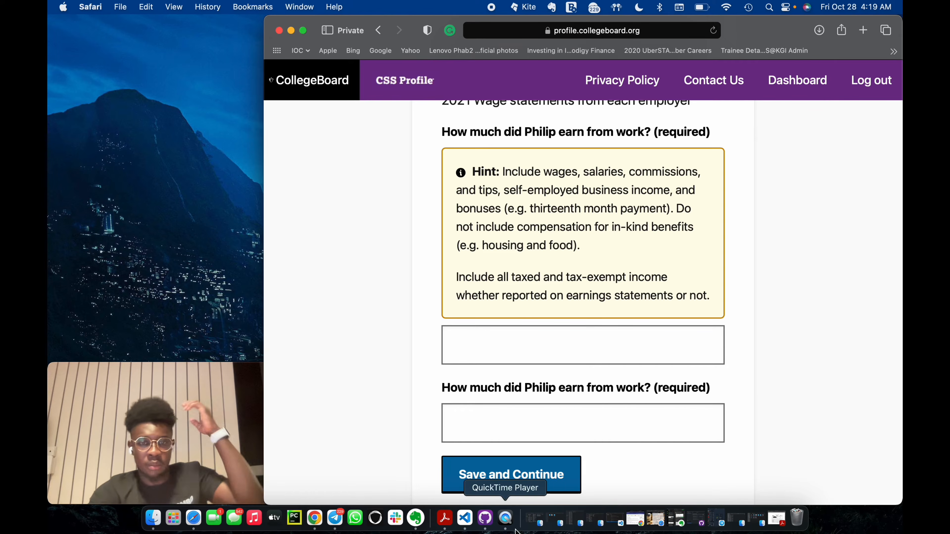
Switch to Adobe Acrobat Reader, examine the yearly salary total on the employee's tax deduction form, and return to the application.
{"action": "left_click", "coordinate": [444, 519]}
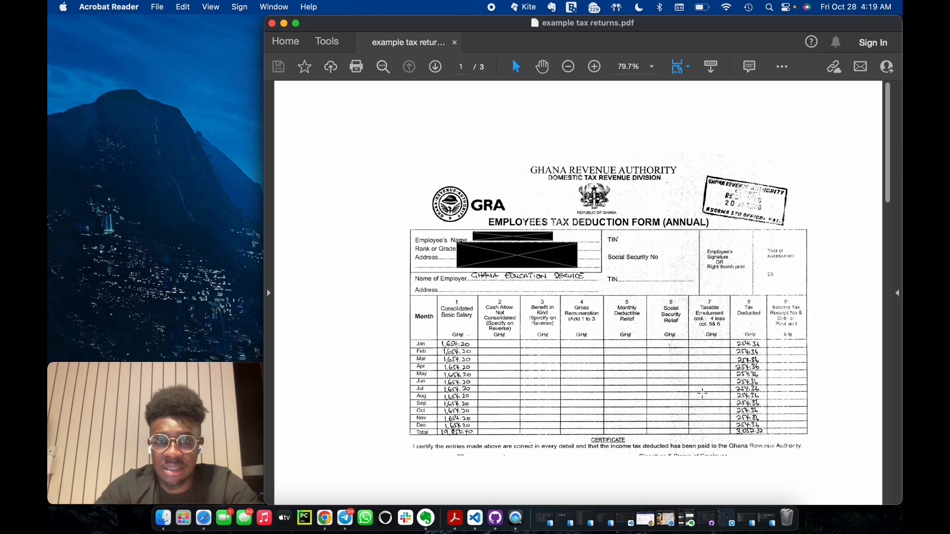
{"action": "scroll", "coordinate": [679, 446], "scroll_direction": "down", "scroll_amount": 1}
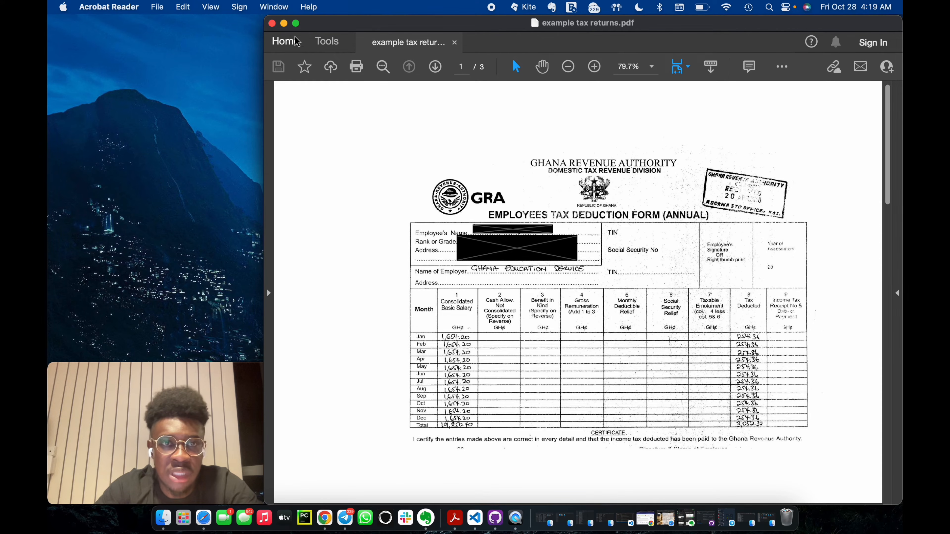
{"action": "left_click", "coordinate": [284, 24]}
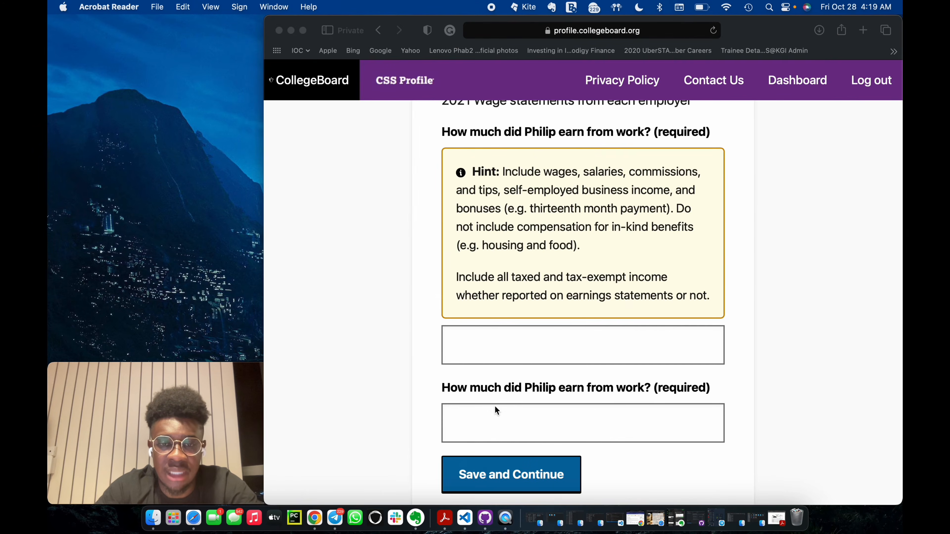
Set the earnings from work to 41677 in the first field and 19850 in the second, and save the page.
{"action": "left_click", "coordinate": [475, 418]}
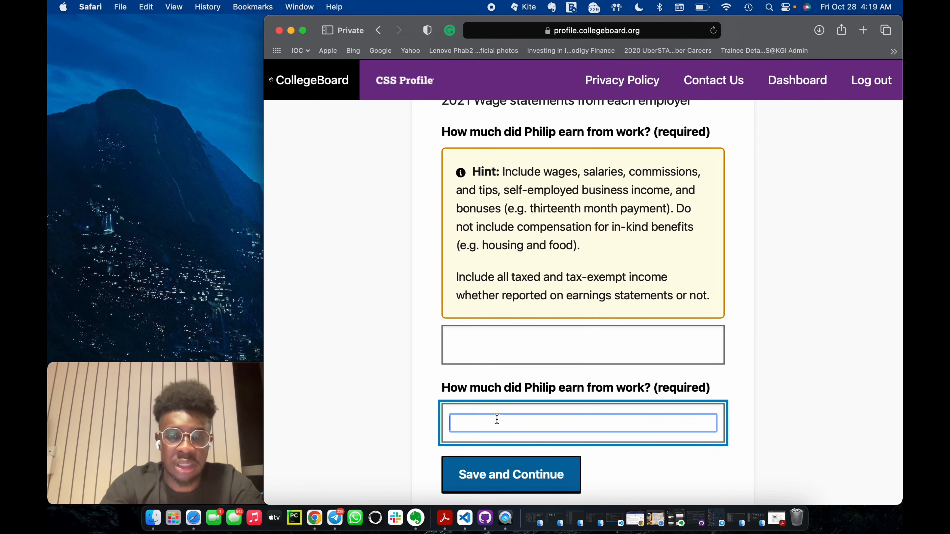
{"action": "type", "text": "19850"}
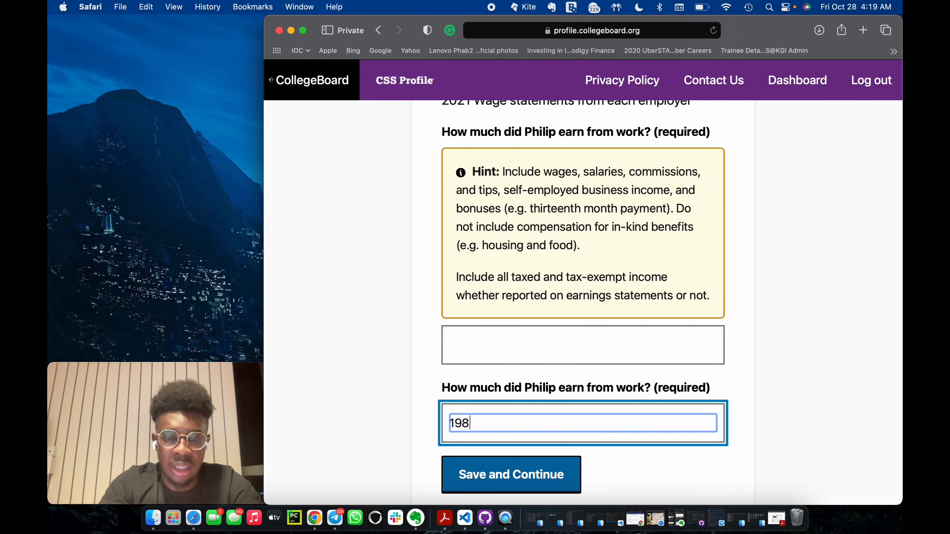
{"action": "left_click", "coordinate": [506, 348]}
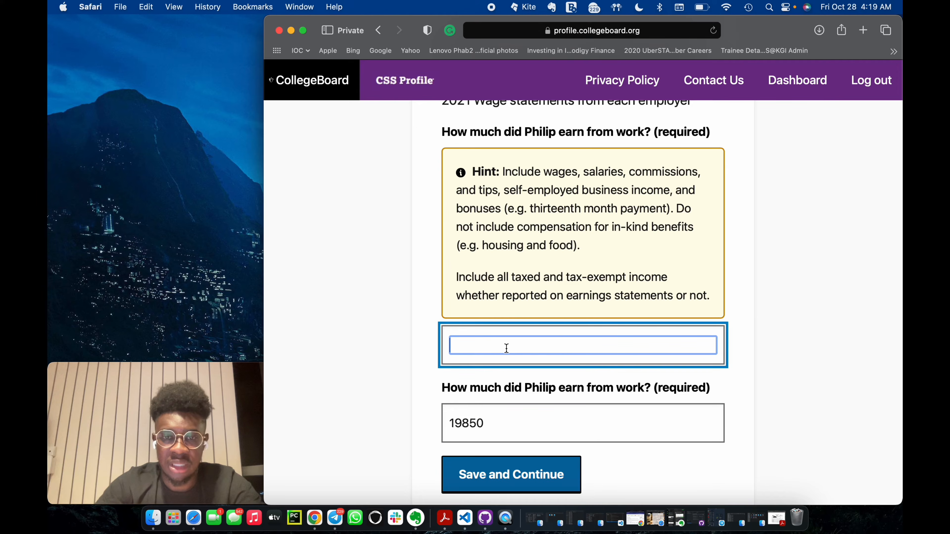
{"action": "type", "text": "41"}
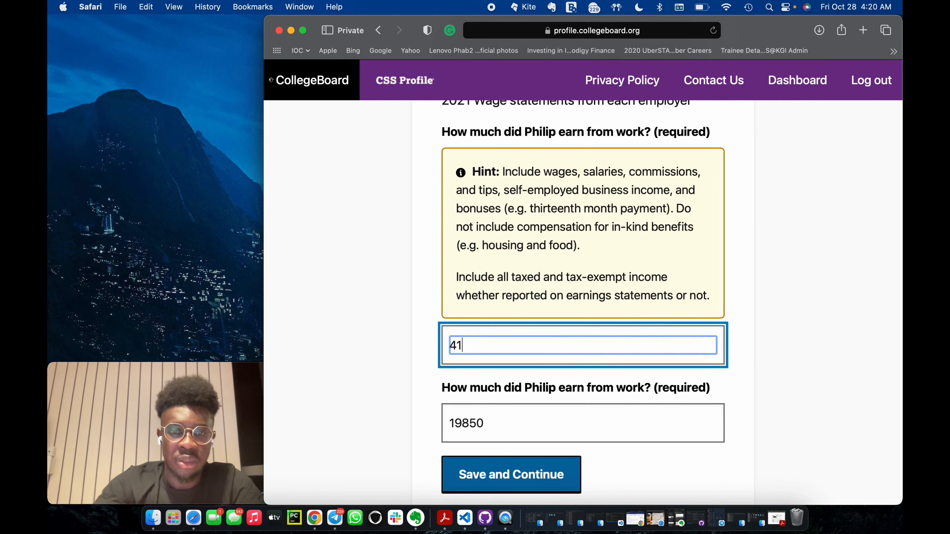
{"action": "type", "text": "677"}
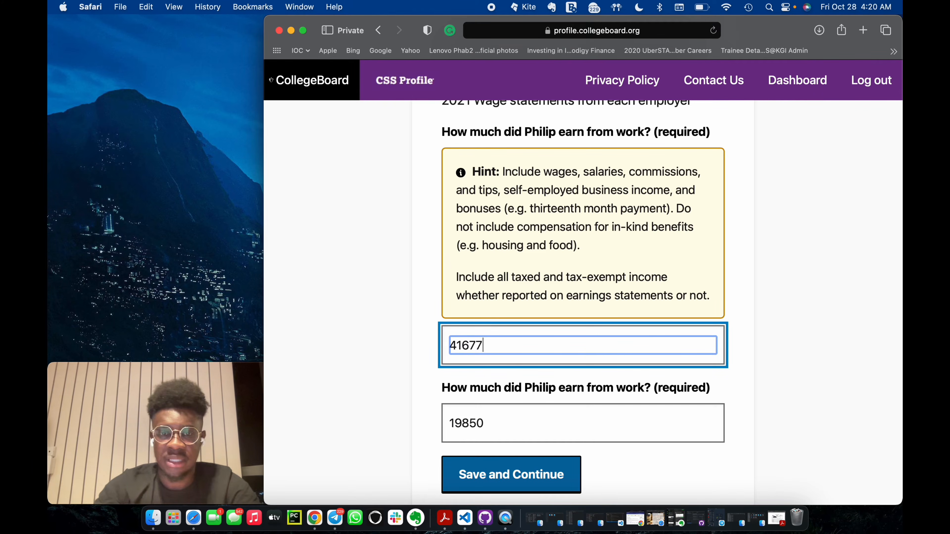
{"action": "left_click", "coordinate": [559, 368]}
{"action": "scroll", "coordinate": [558, 368], "scroll_direction": "up", "scroll_amount": 2}
{"action": "scroll", "coordinate": [559, 368], "scroll_direction": "down", "scroll_amount": 3}
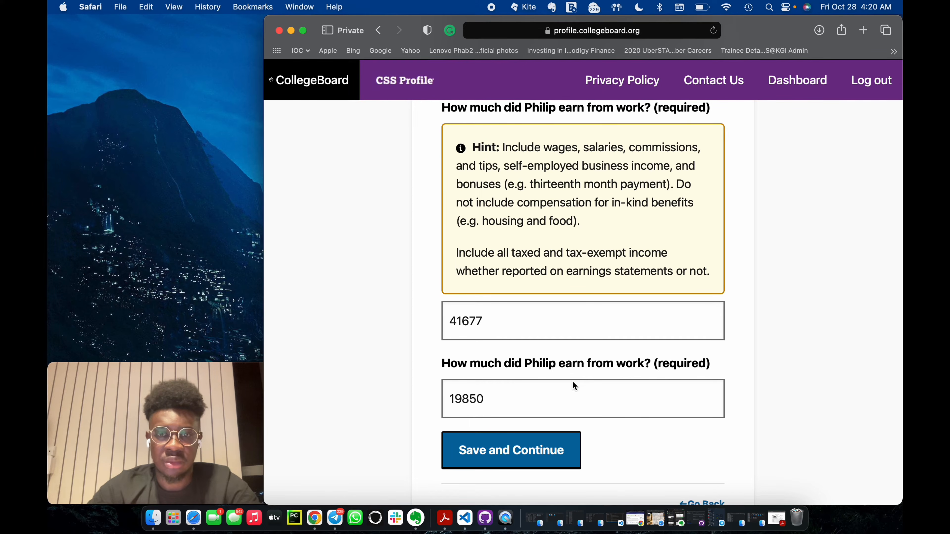
{"action": "scroll", "coordinate": [572, 381], "scroll_direction": "down", "scroll_amount": 2}
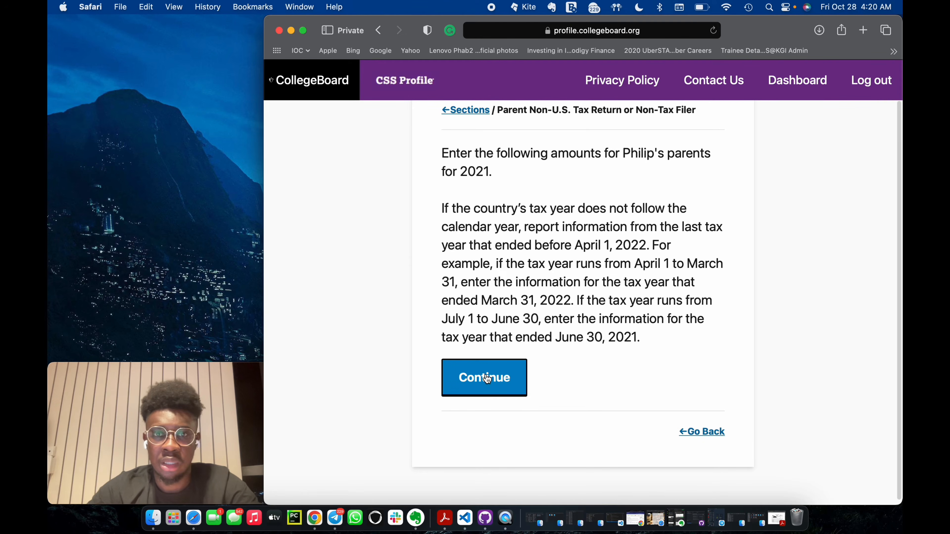
Continue past the tax year instructions, set the total compensation from employers to 61527 and save.
{"action": "scroll", "coordinate": [487, 379], "scroll_direction": "up", "scroll_amount": 1}
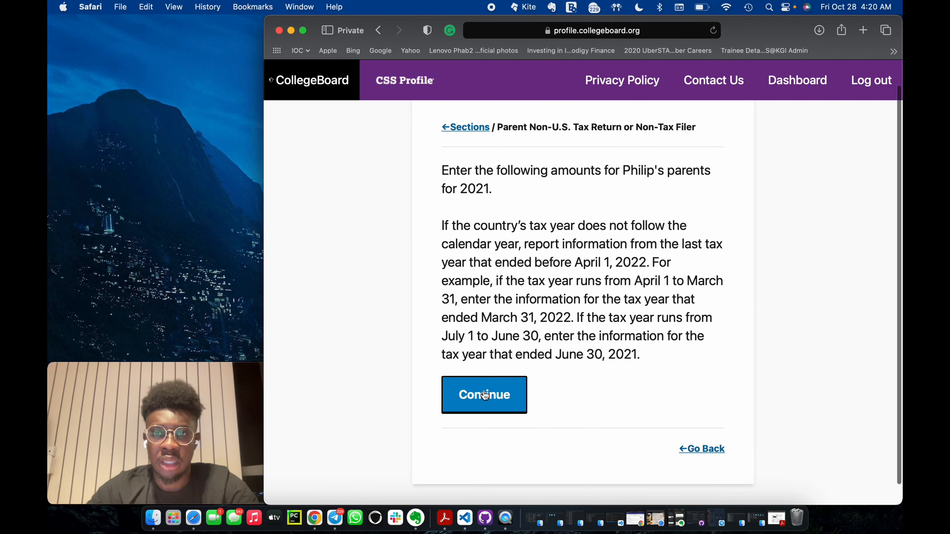
{"action": "left_click", "coordinate": [485, 395]}
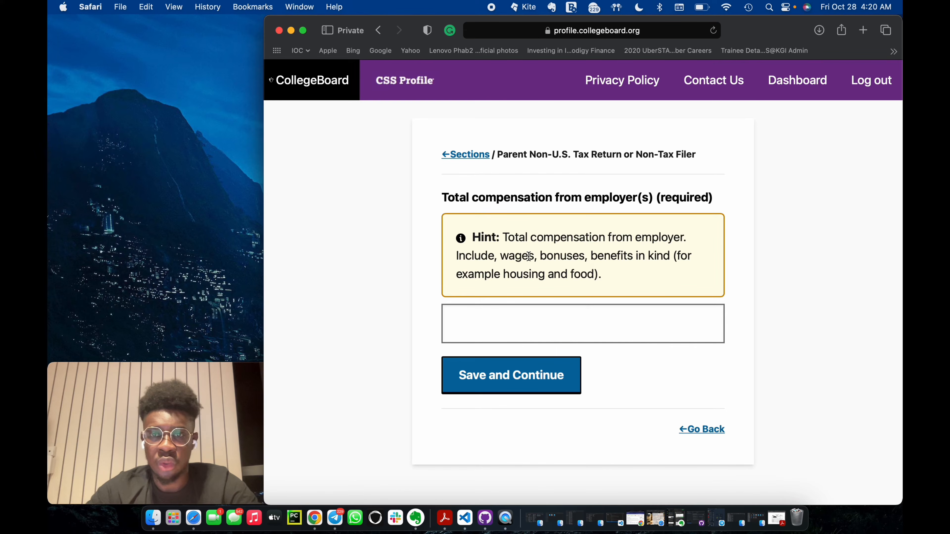
{"action": "left_click", "coordinate": [527, 322]}
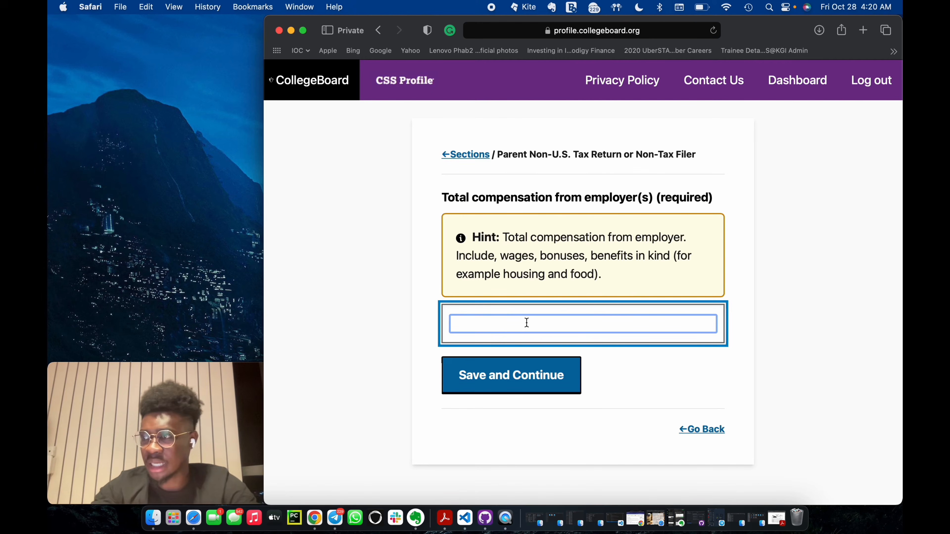
{"action": "type", "text": "61527"}
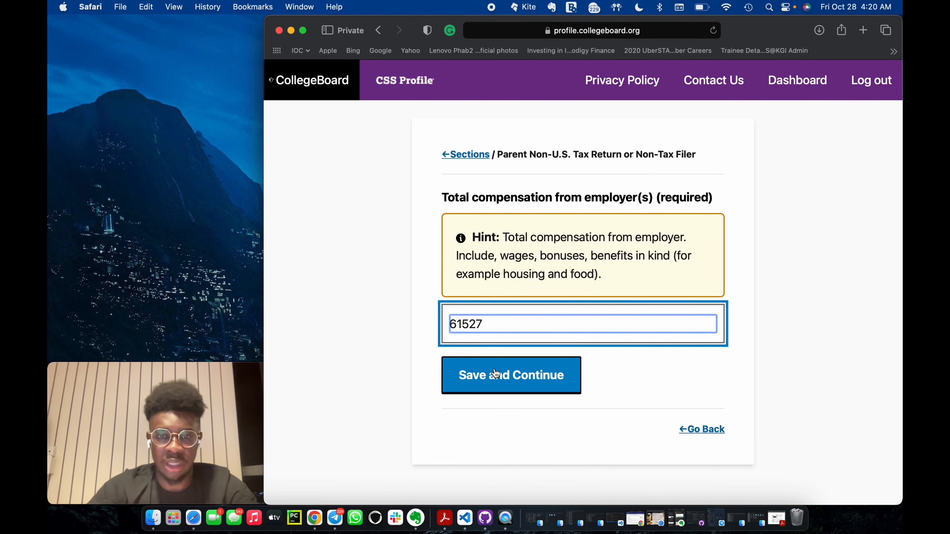
{"action": "left_click", "coordinate": [550, 374]}
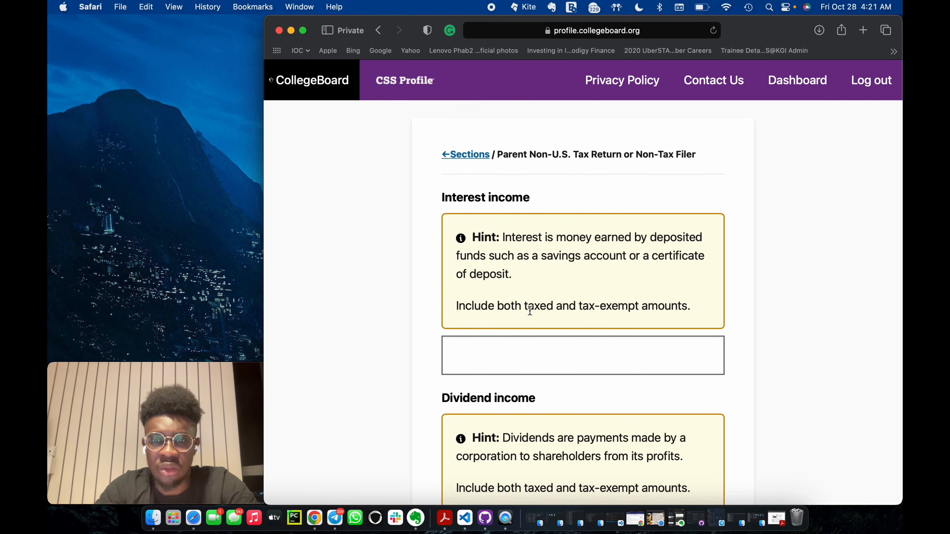
Review the interest and dividend income hints, leave both amounts blank and save the page.
{"action": "scroll", "coordinate": [529, 331], "scroll_direction": "down", "scroll_amount": 2}
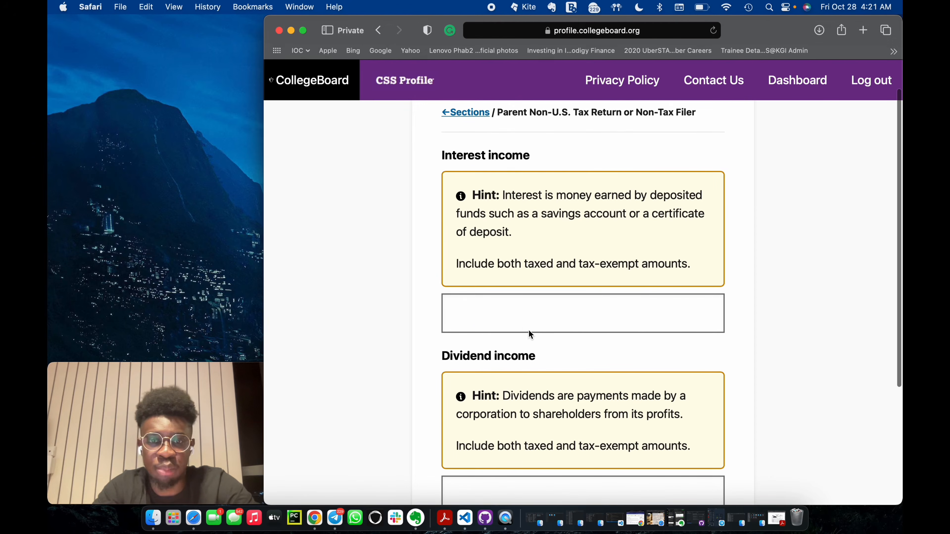
{"action": "left_click", "coordinate": [531, 313]}
{"action": "scroll", "coordinate": [559, 423], "scroll_direction": "down", "scroll_amount": 3}
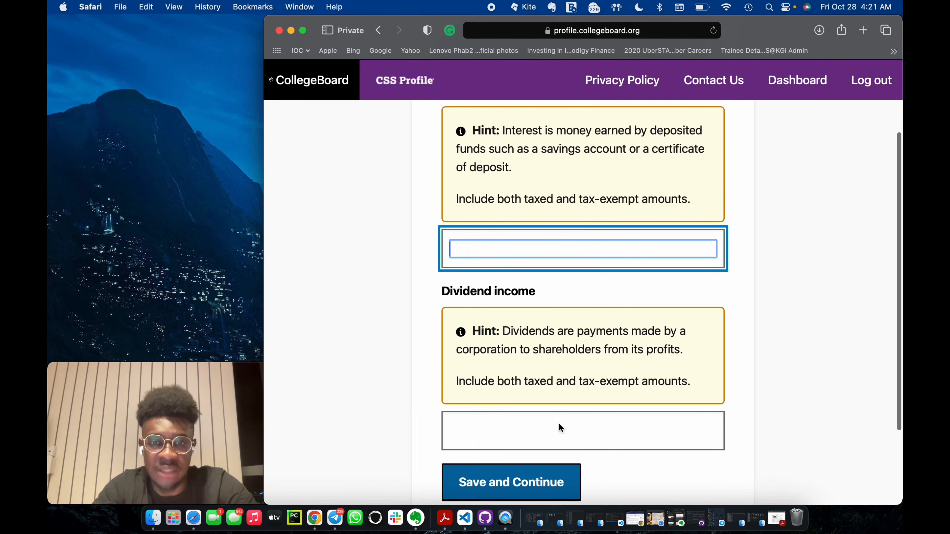
{"action": "scroll", "coordinate": [515, 318], "scroll_direction": "up", "scroll_amount": 4}
{"action": "scroll", "coordinate": [515, 318], "scroll_direction": "down", "scroll_amount": 7}
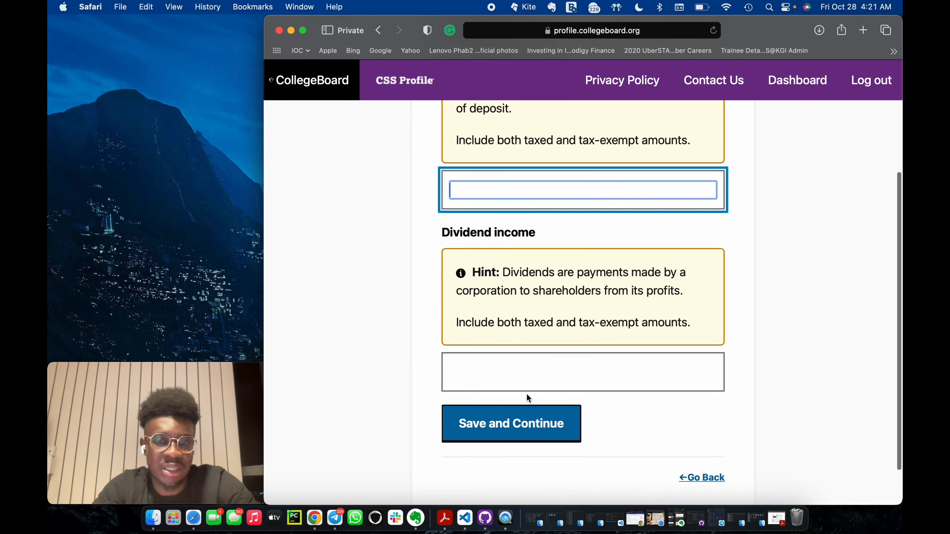
{"action": "scroll", "coordinate": [535, 362], "scroll_direction": "up", "scroll_amount": 3}
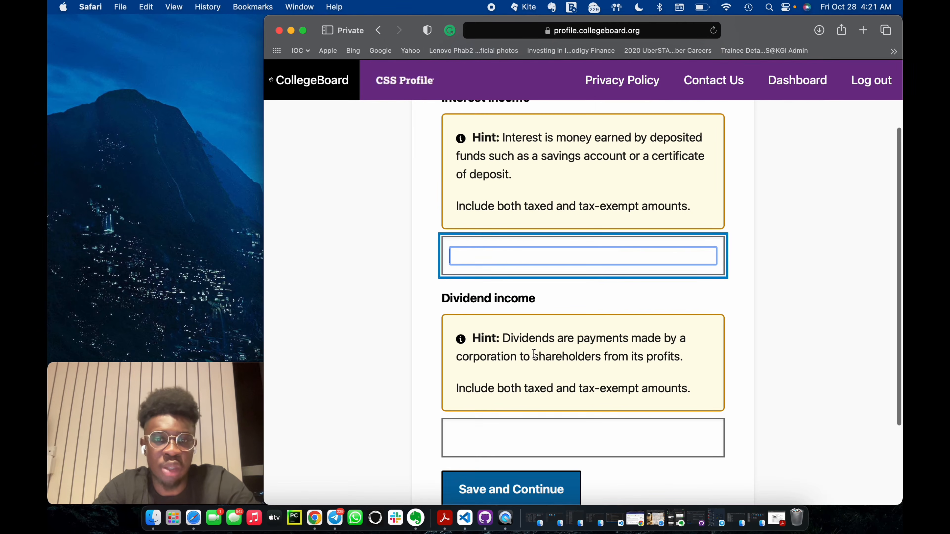
{"action": "scroll", "coordinate": [559, 489], "scroll_direction": "down", "scroll_amount": 3}
{"action": "left_click", "coordinate": [546, 423]}
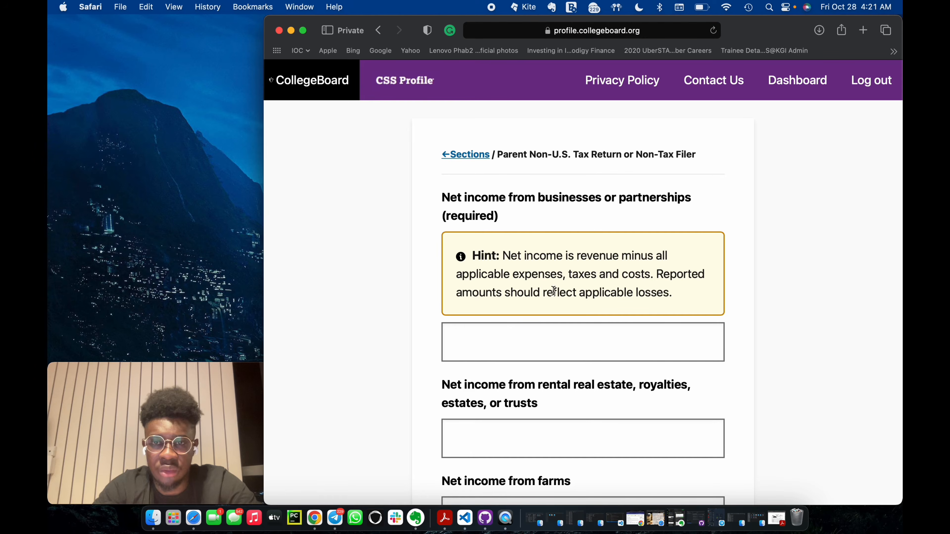
Review the net income questions and try to save the page with all amounts blank.
{"action": "scroll", "coordinate": [552, 225], "scroll_direction": "down", "scroll_amount": 2}
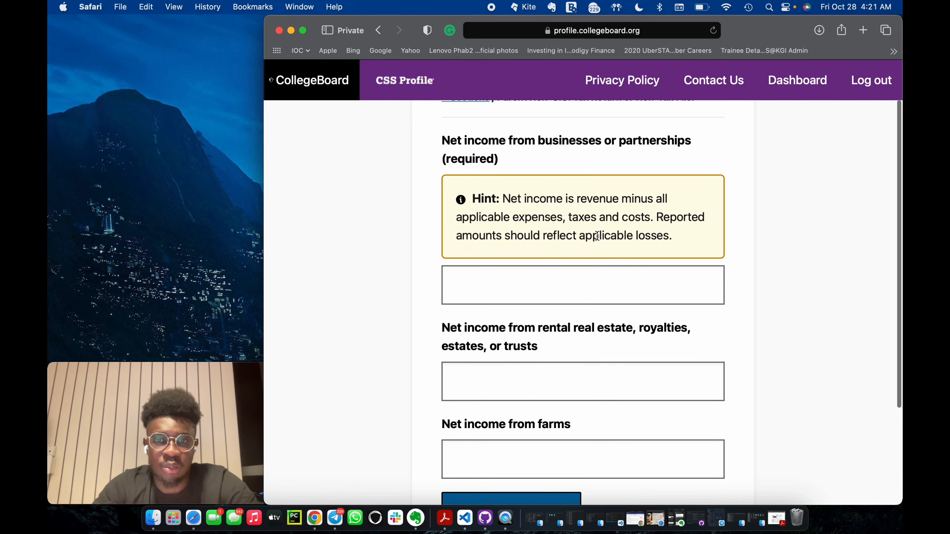
{"action": "scroll", "coordinate": [597, 234], "scroll_direction": "down", "scroll_amount": 2}
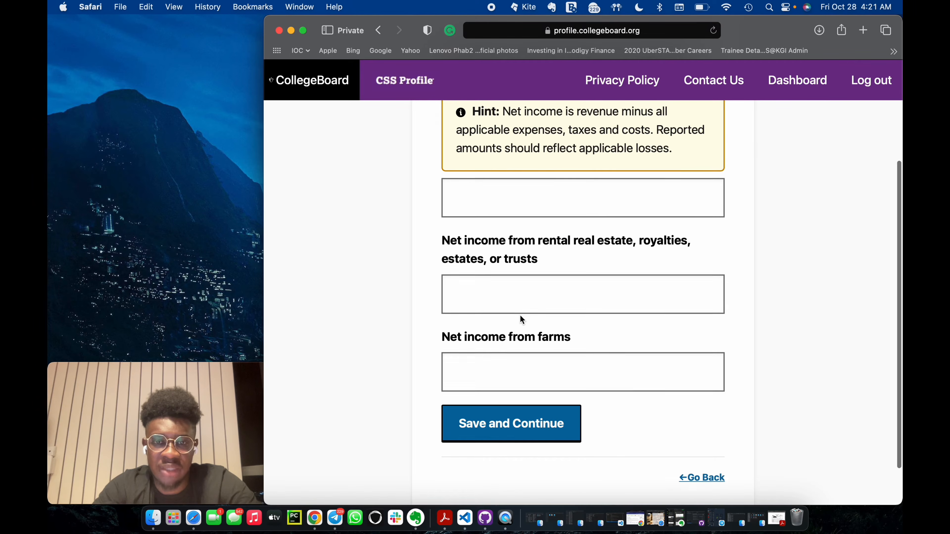
{"action": "scroll", "coordinate": [520, 315], "scroll_direction": "down", "scroll_amount": 2}
{"action": "scroll", "coordinate": [538, 304], "scroll_direction": "up", "scroll_amount": 2}
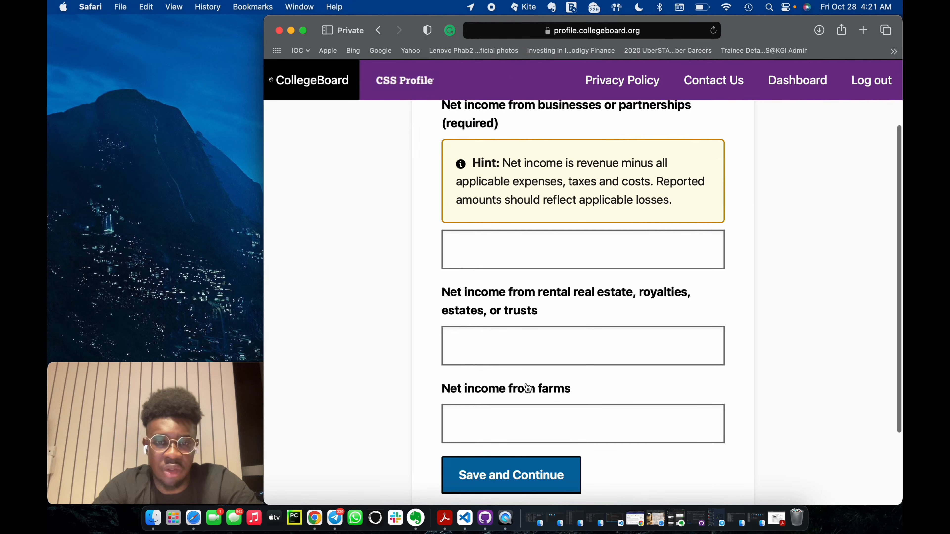
{"action": "scroll", "coordinate": [523, 385], "scroll_direction": "down", "scroll_amount": 2}
{"action": "left_click", "coordinate": [564, 426]}
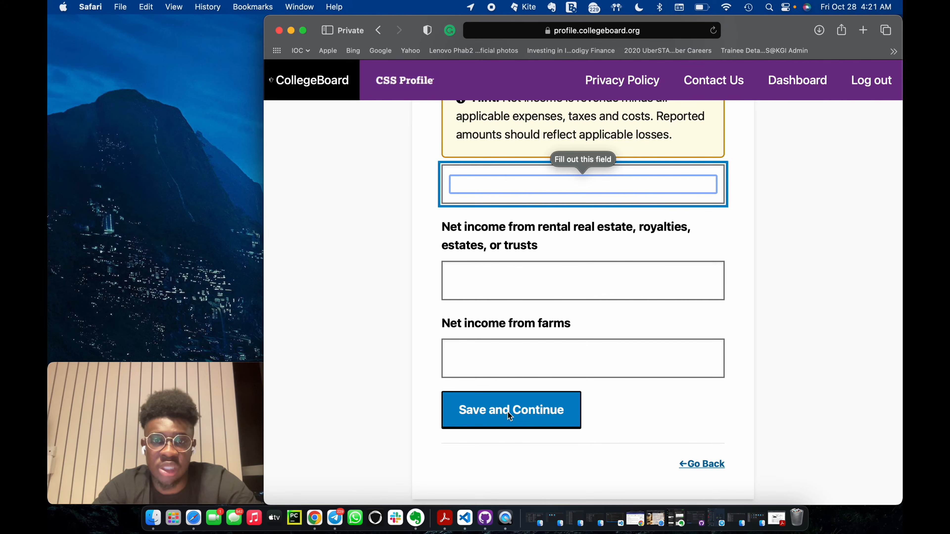
Set the net income from businesses or partnerships to 0, leave the rental and farm amounts blank, and save.
{"action": "scroll", "coordinate": [511, 331], "scroll_direction": "up", "scroll_amount": 2}
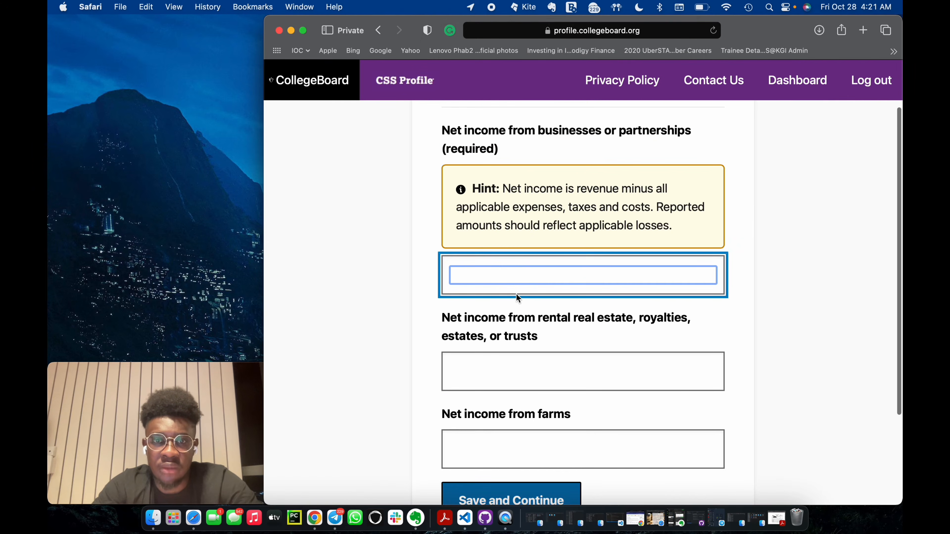
{"action": "type", "text": "0"}
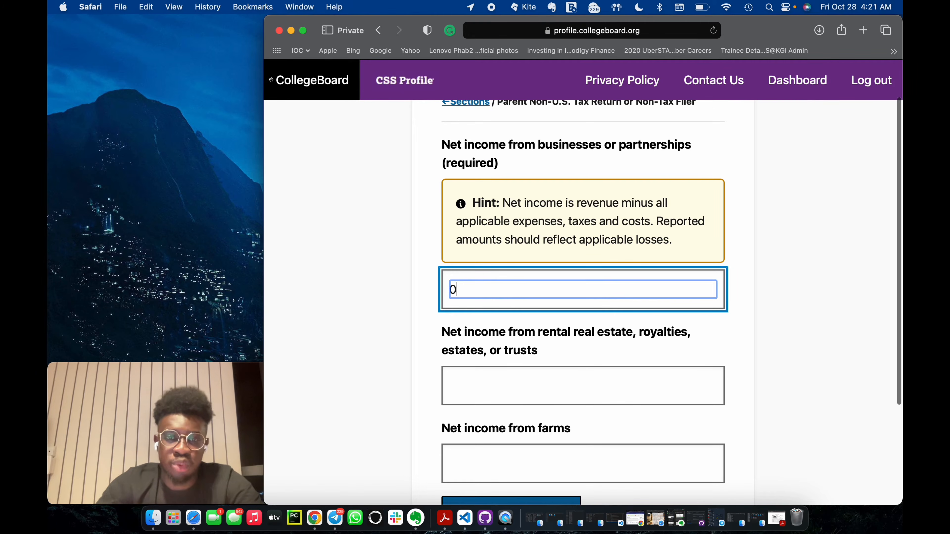
{"action": "key", "text": "Tab"}
{"action": "scroll", "coordinate": [559, 342], "scroll_direction": "down", "scroll_amount": 3}
{"action": "left_click", "coordinate": [553, 389]}
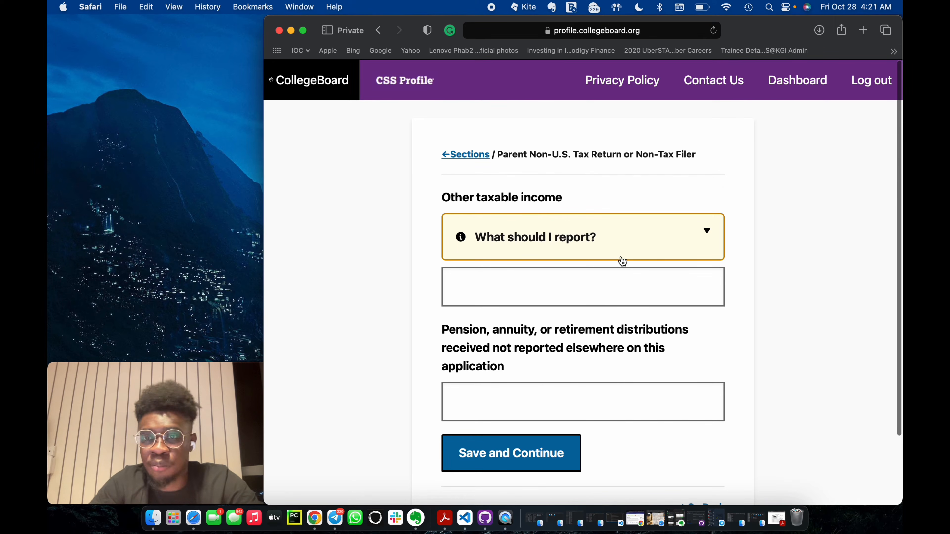
Review the hint on other taxable income, leave that amount and the pension distributions blank, and save the page.
{"action": "left_click", "coordinate": [668, 229]}
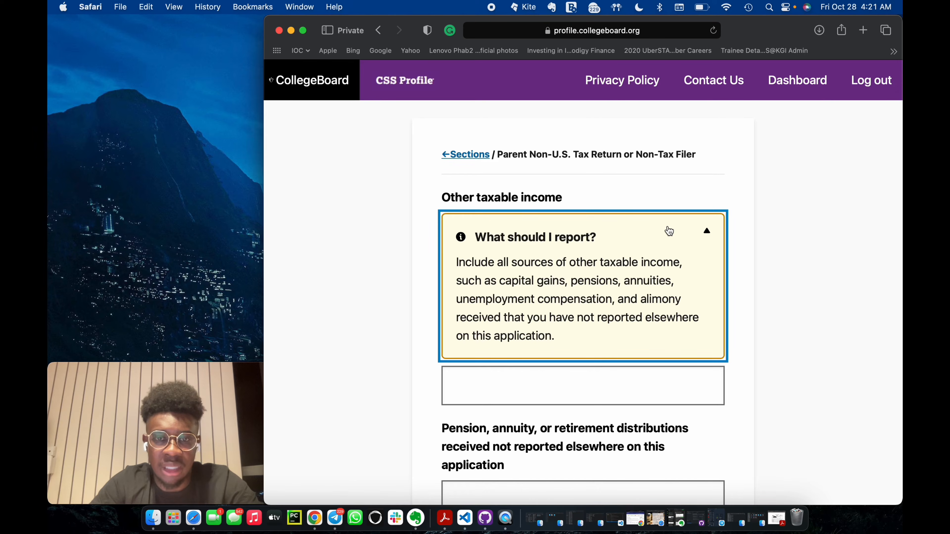
{"action": "left_click", "coordinate": [633, 229]}
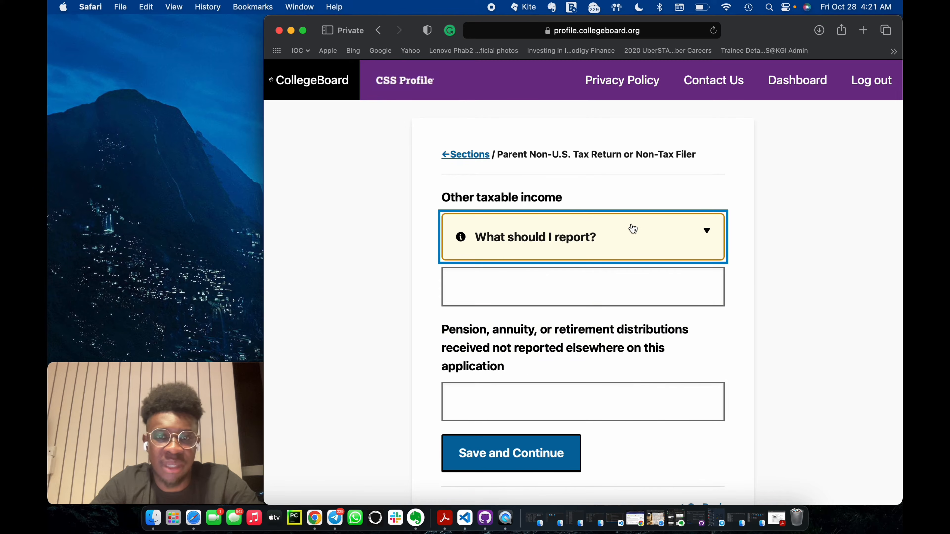
{"action": "left_click", "coordinate": [556, 354]}
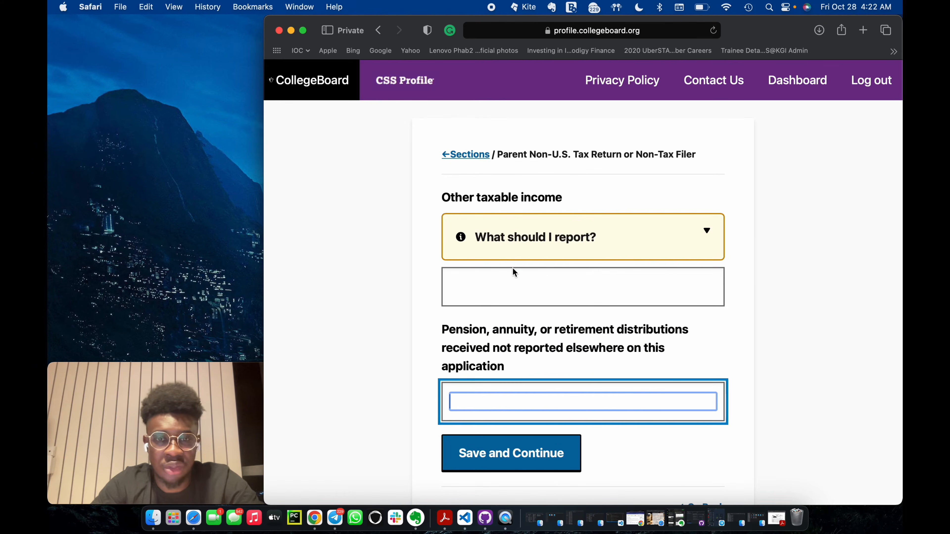
{"action": "left_click", "coordinate": [516, 328]}
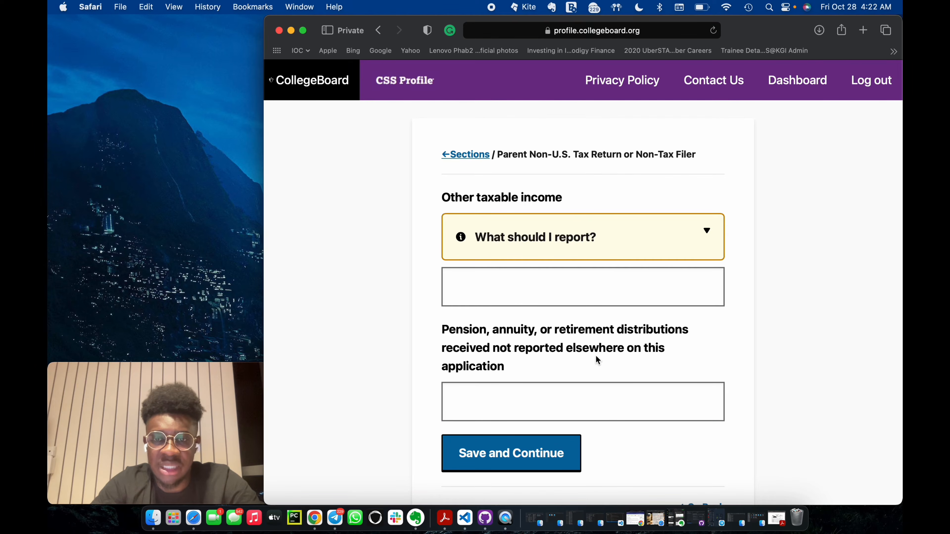
{"action": "scroll", "coordinate": [595, 356], "scroll_direction": "down", "scroll_amount": 2}
{"action": "scroll", "coordinate": [542, 360], "scroll_direction": "up", "scroll_amount": 2}
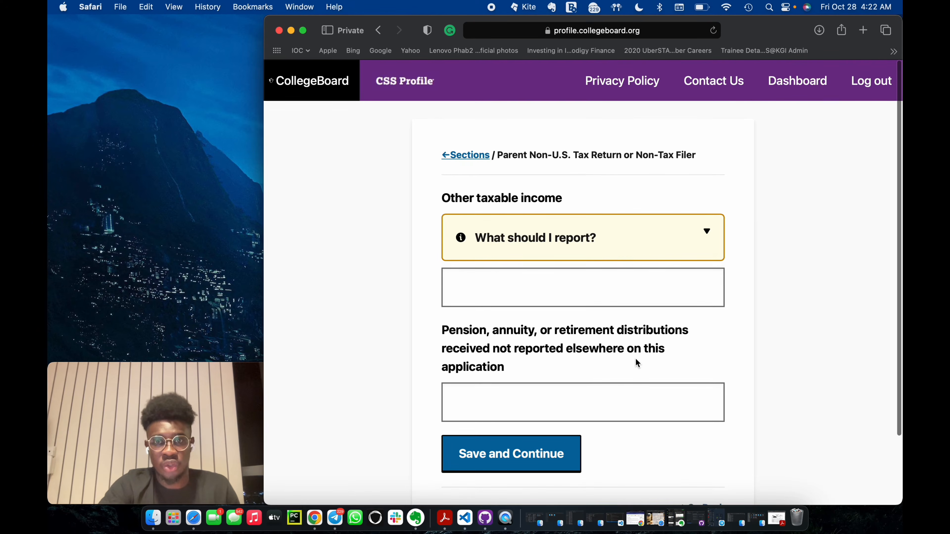
{"action": "scroll", "coordinate": [637, 362], "scroll_direction": "down", "scroll_amount": 3}
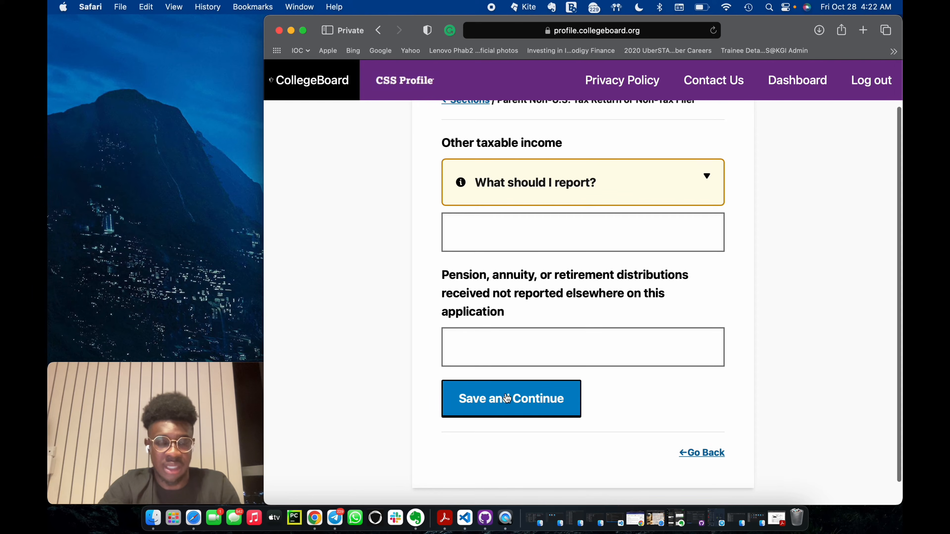
{"action": "left_click", "coordinate": [518, 400]}
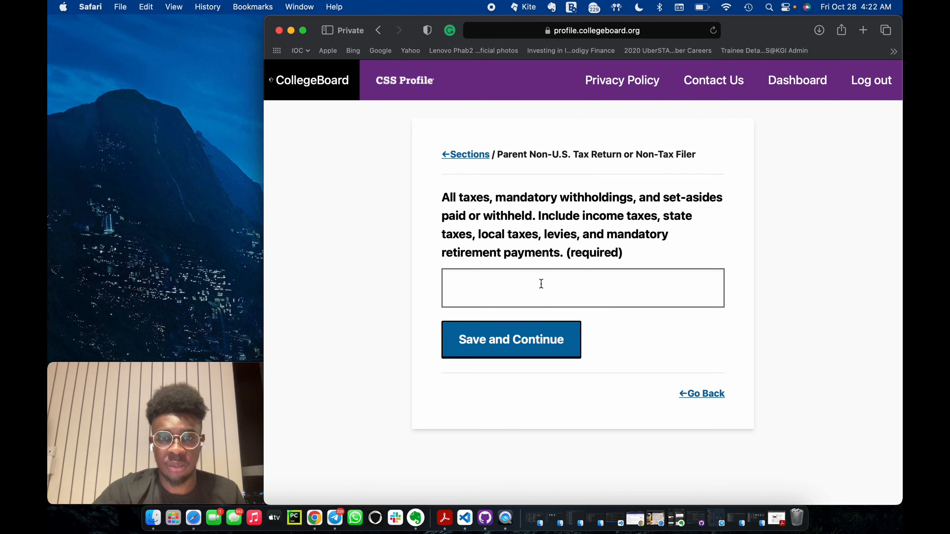
Check the example tax returns PDF in Acrobat Reader, return to the form and set all taxes and withholdings paid to 18000.
{"action": "left_click", "coordinate": [445, 517]}
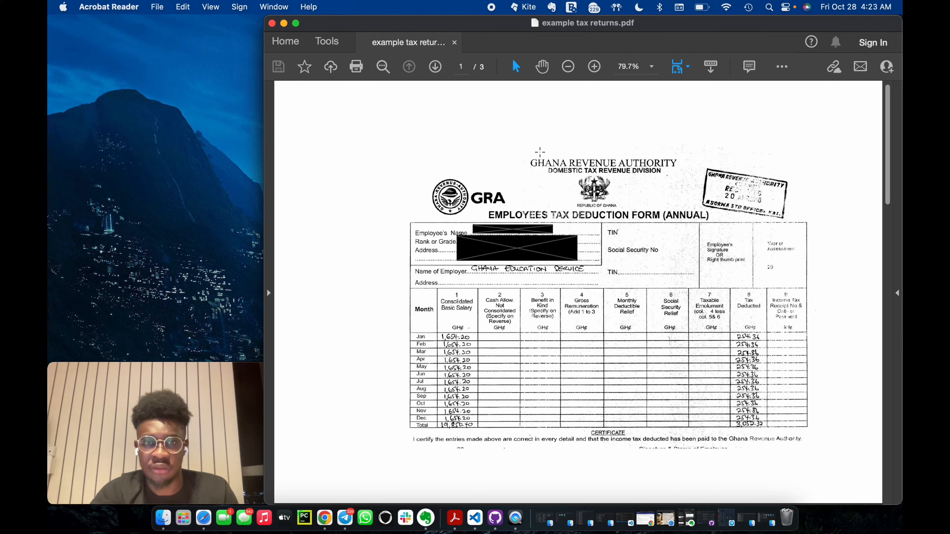
{"action": "left_click", "coordinate": [284, 24]}
{"action": "left_click", "coordinate": [586, 289]}
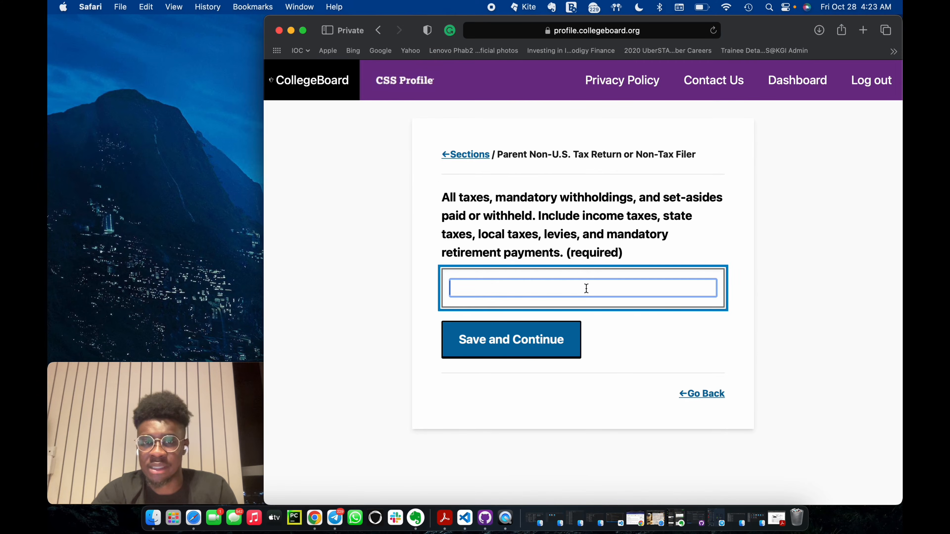
{"action": "type", "text": "18000"}
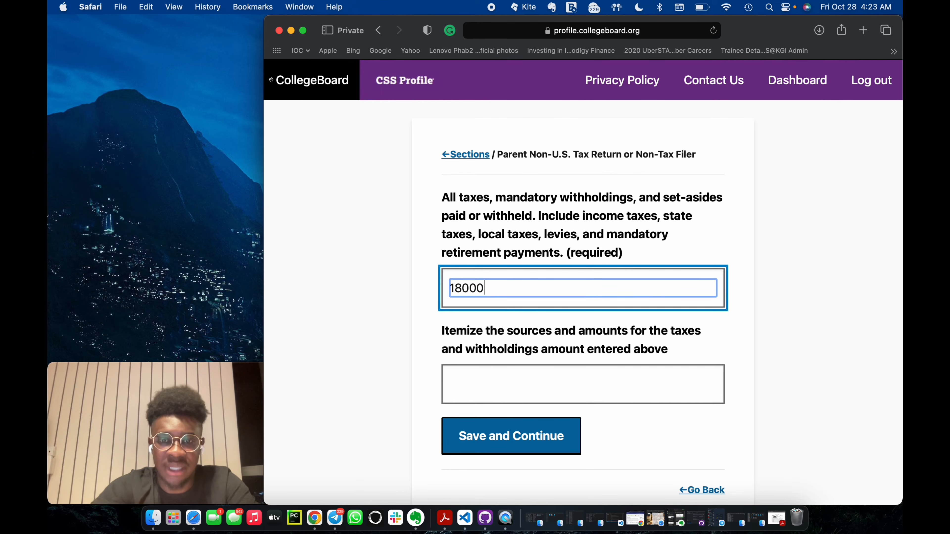
{"action": "left_click", "coordinate": [717, 332]}
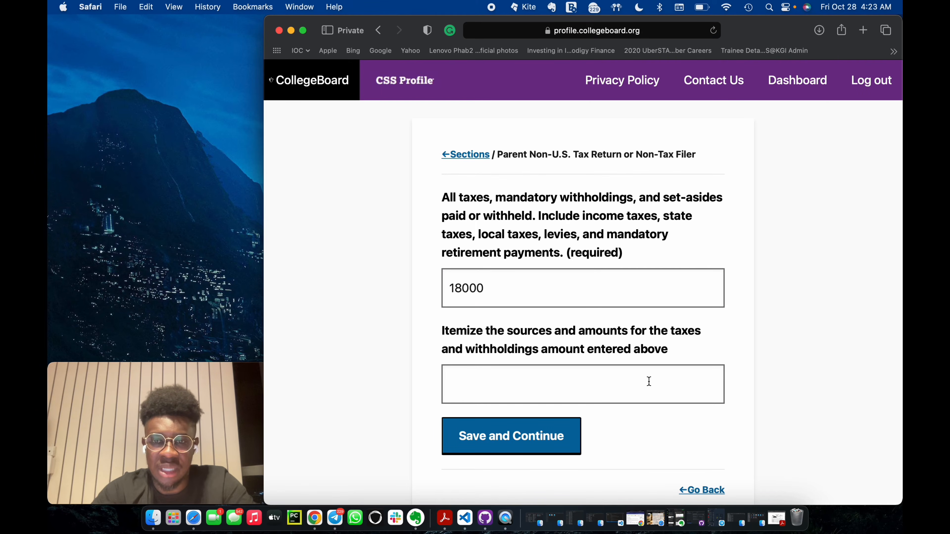
Itemize the source of the taxes and withholdings as "Annual income from work" and save the page.
{"action": "left_click", "coordinate": [539, 376]}
{"action": "type", "text": "A"}
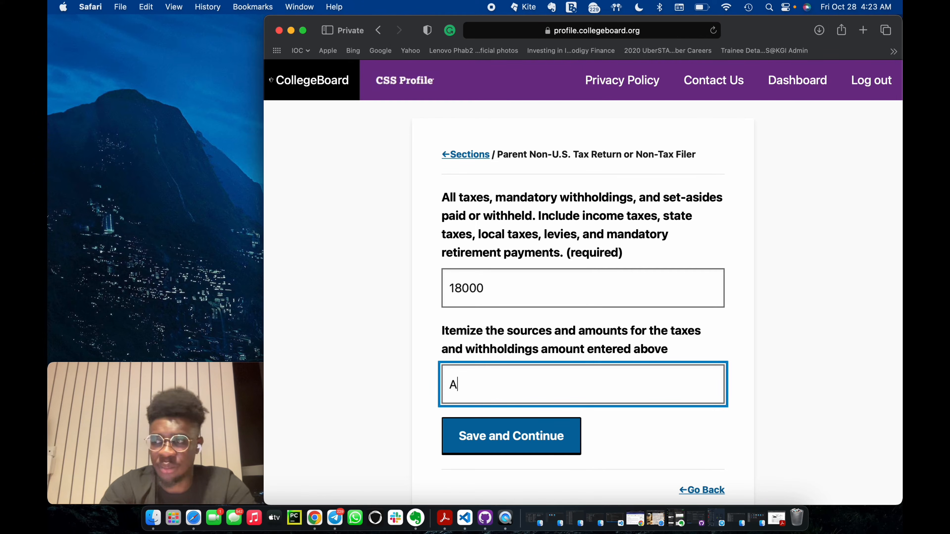
{"action": "type", "text": "nnual in"}
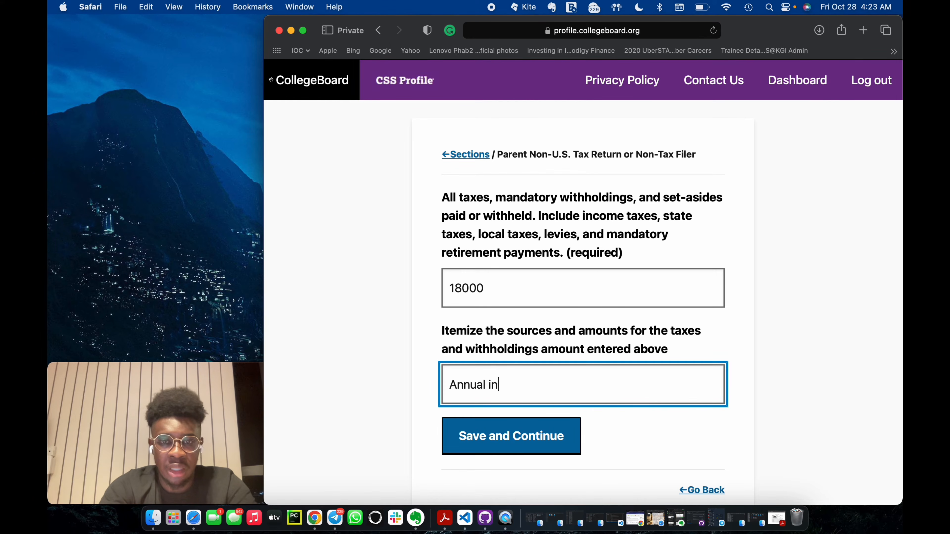
{"action": "type", "text": "come from work"}
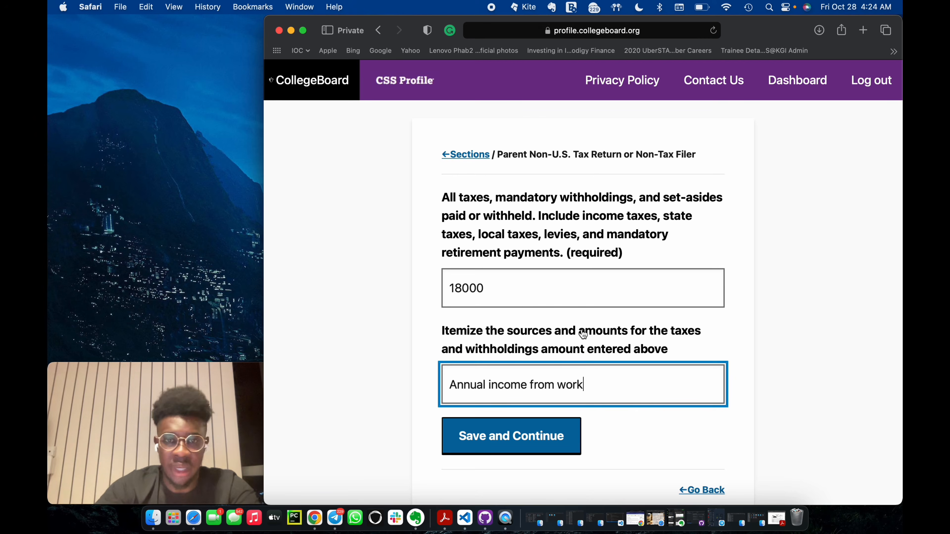
{"action": "left_click", "coordinate": [523, 432]}
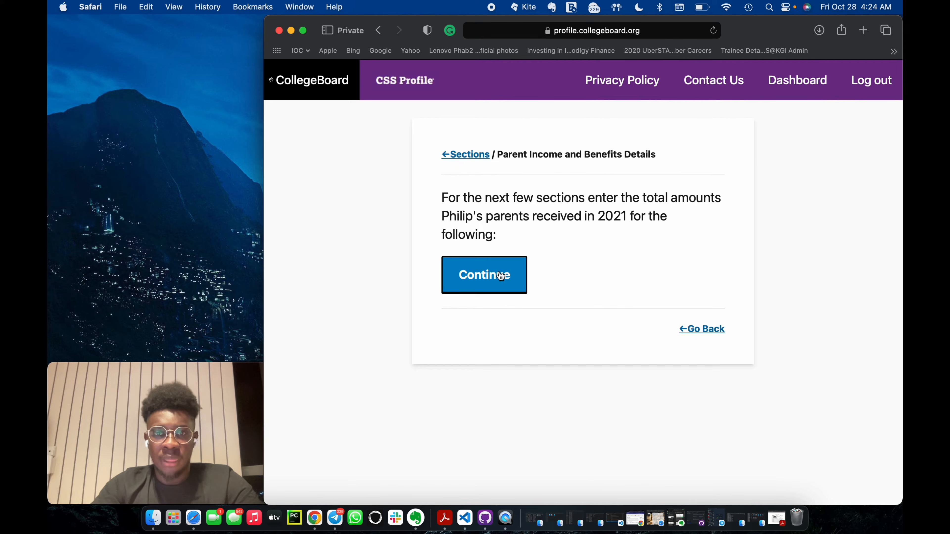
Continue past the 2021 income and benefits introduction, set the alimony received to 0 and save.
{"action": "left_click", "coordinate": [501, 275]}
{"action": "left_click", "coordinate": [522, 243]}
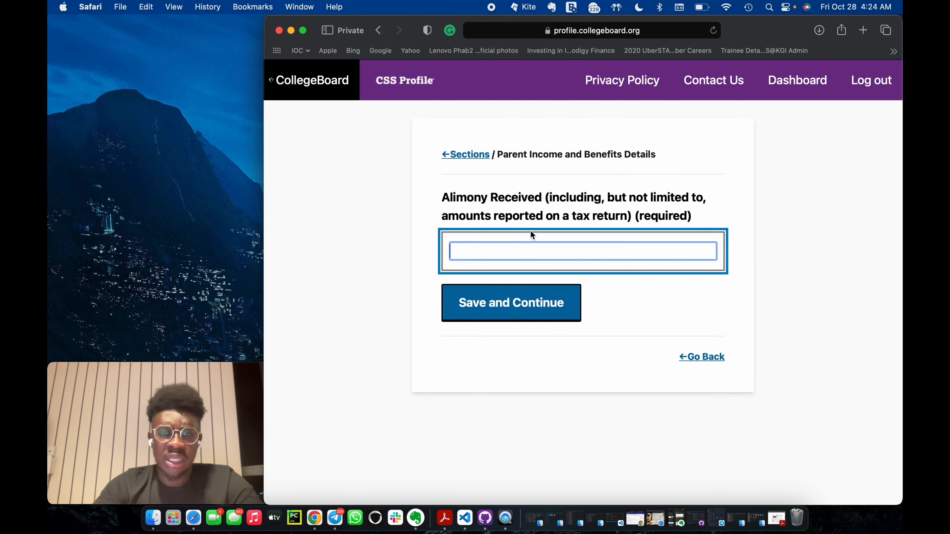
{"action": "type", "text": "0"}
{"action": "left_click", "coordinate": [535, 302]}
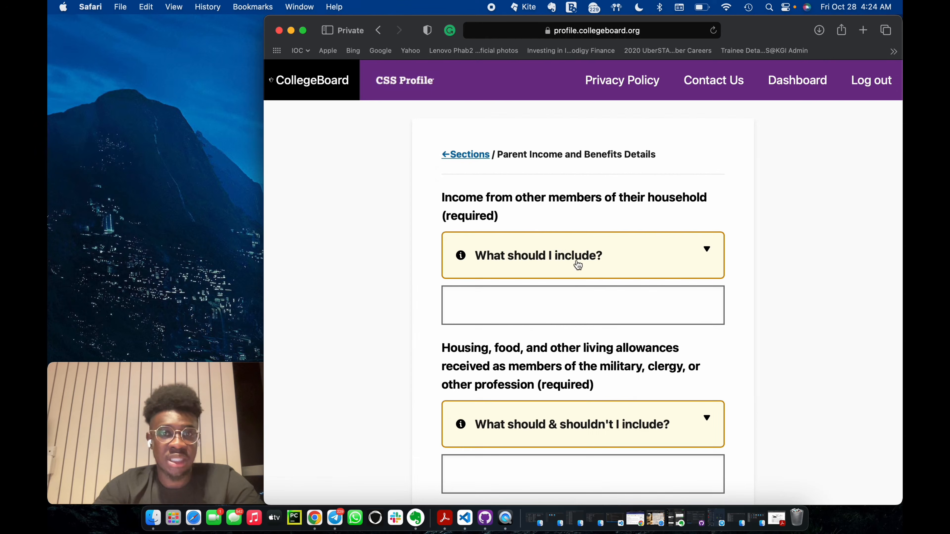
Set the income from other household members and the housing, food and living allowances both to 0.
{"action": "scroll", "coordinate": [548, 305], "scroll_direction": "down", "scroll_amount": 1}
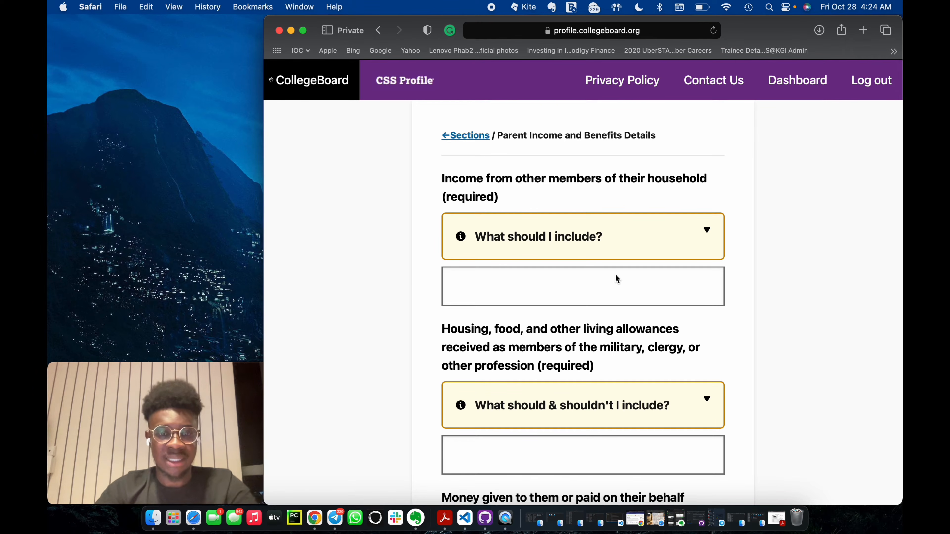
{"action": "scroll", "coordinate": [616, 277], "scroll_direction": "down", "scroll_amount": 1}
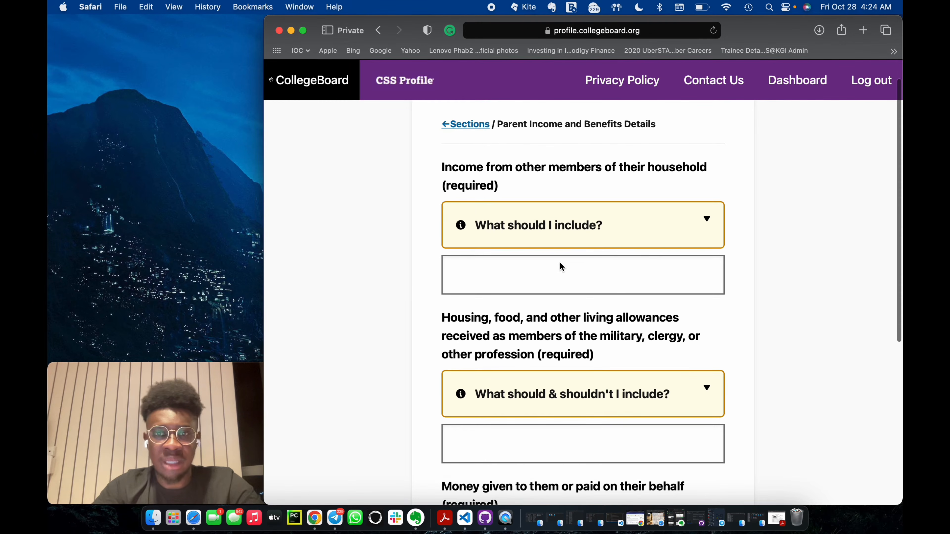
{"action": "left_click", "coordinate": [528, 269]}
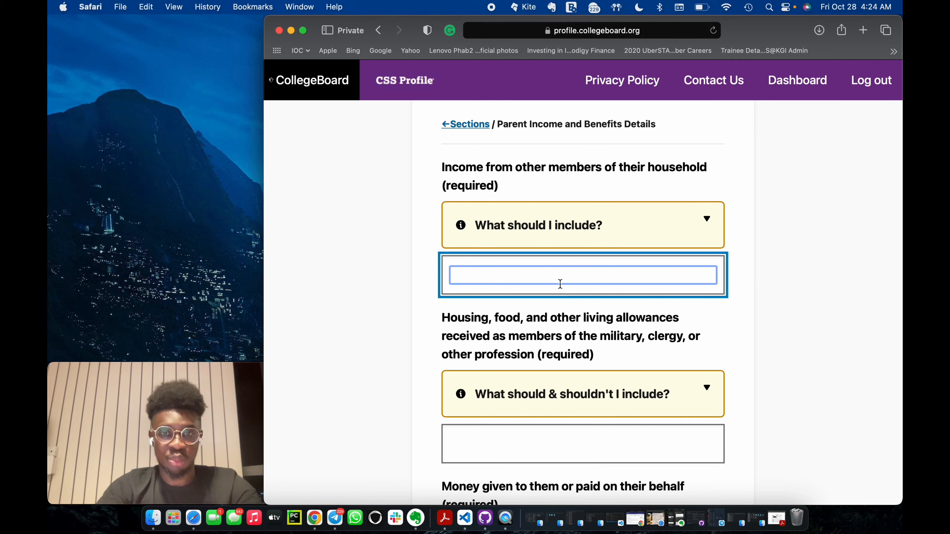
{"action": "type", "text": "0"}
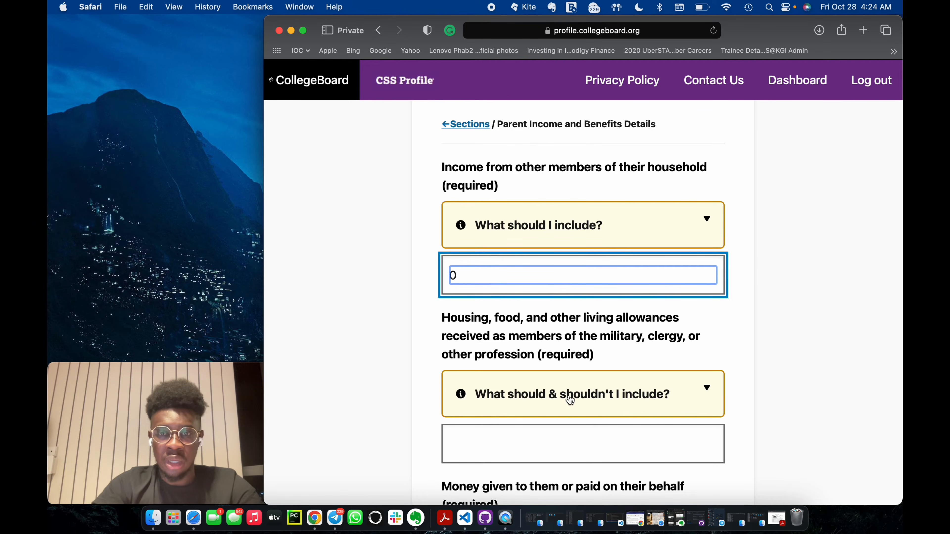
{"action": "scroll", "coordinate": [566, 397], "scroll_direction": "down", "scroll_amount": 2}
{"action": "left_click", "coordinate": [742, 277]}
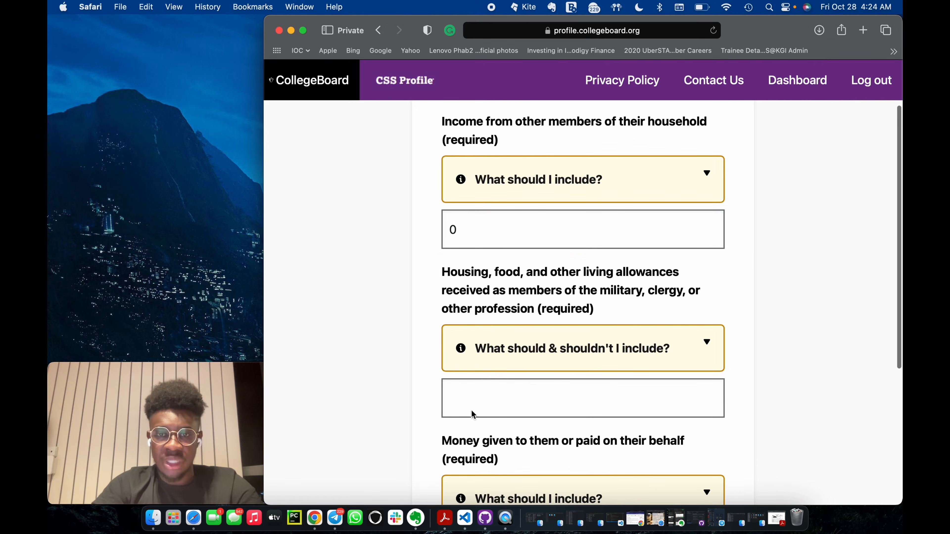
{"action": "left_click", "coordinate": [496, 393]}
{"action": "type", "text": "0"}
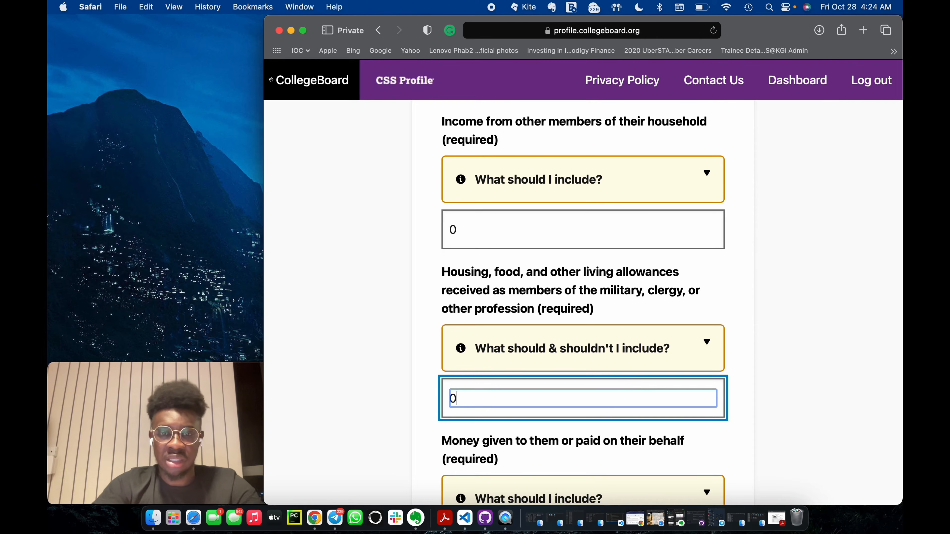
Set the money given to the parents or paid on their behalf to 0 and save the page.
{"action": "scroll", "coordinate": [496, 393], "scroll_direction": "down", "scroll_amount": 3}
{"action": "left_click", "coordinate": [531, 315]}
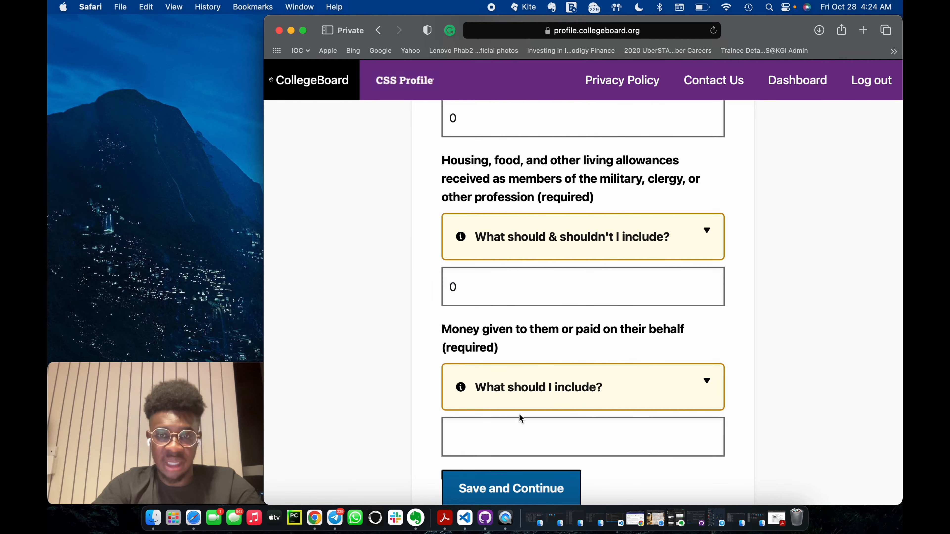
{"action": "left_click", "coordinate": [531, 433]}
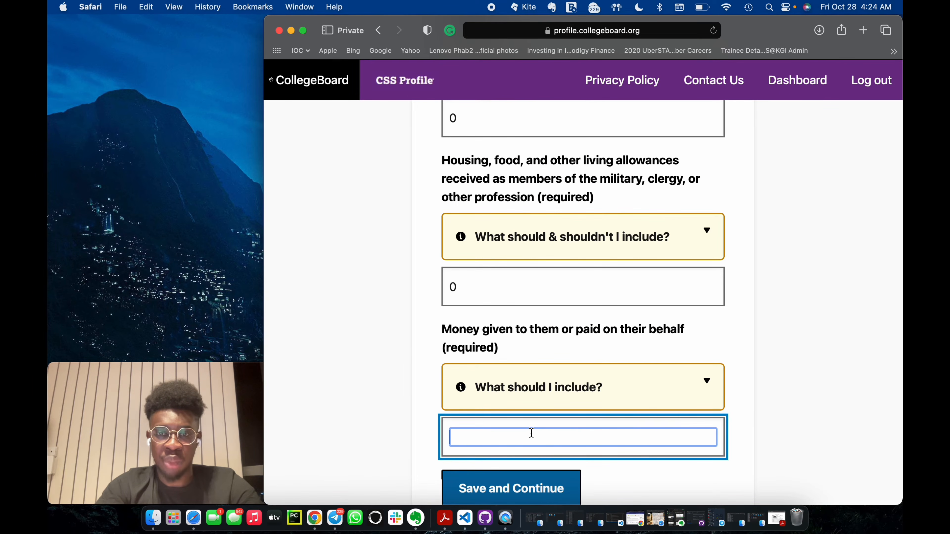
{"action": "type", "text": "0"}
{"action": "scroll", "coordinate": [531, 432], "scroll_direction": "down", "scroll_amount": 3}
{"action": "left_click", "coordinate": [534, 382]}
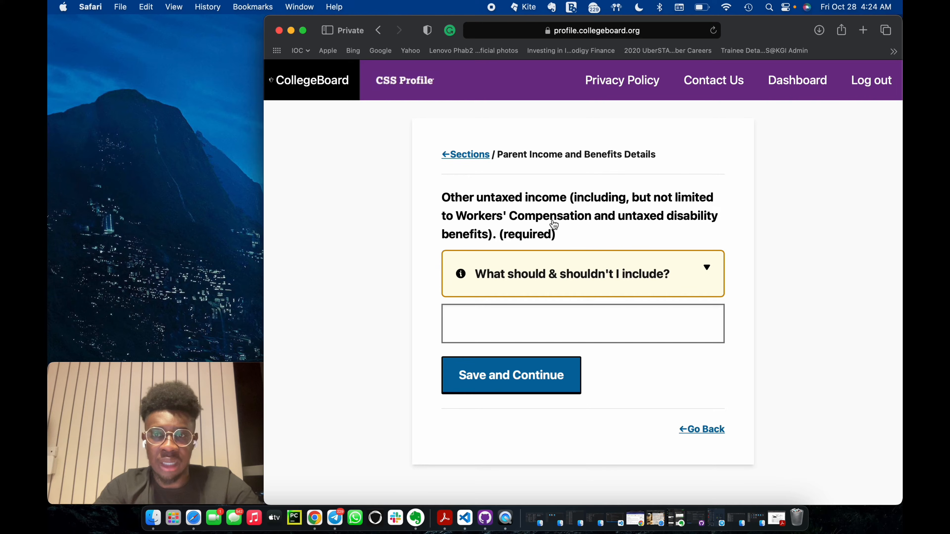
Set the parents' other untaxed income to 0 and save the page.
{"action": "left_click", "coordinate": [538, 330]}
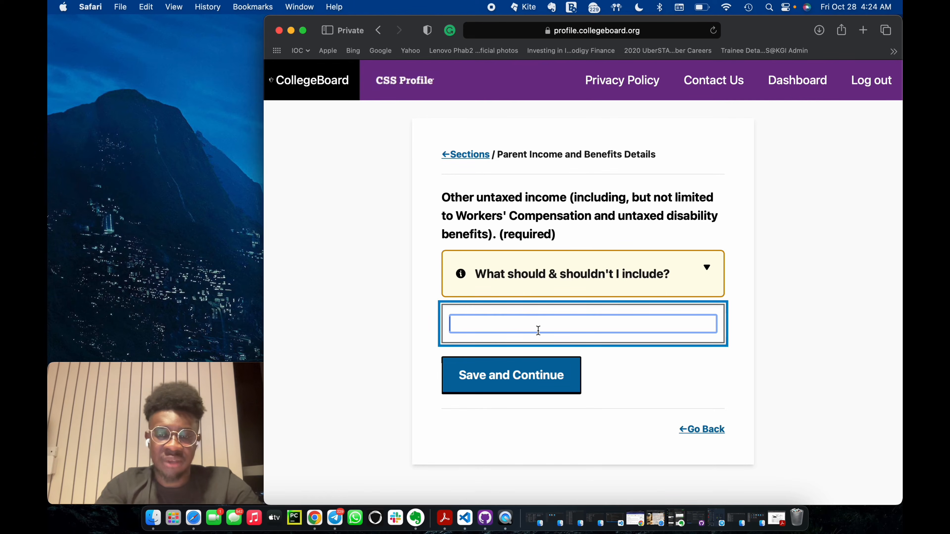
{"action": "type", "text": "0"}
{"action": "left_click", "coordinate": [509, 377]}
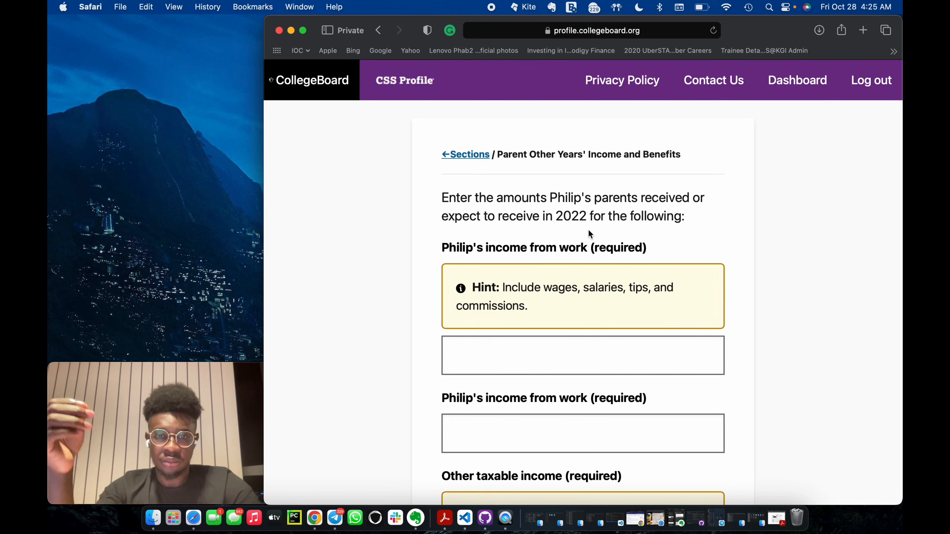
Review the 2022 parent income questions and consult the annual tax deduction form in the example tax returns PDF in Acrobat Reader.
{"action": "scroll", "coordinate": [589, 234], "scroll_direction": "down", "scroll_amount": 5}
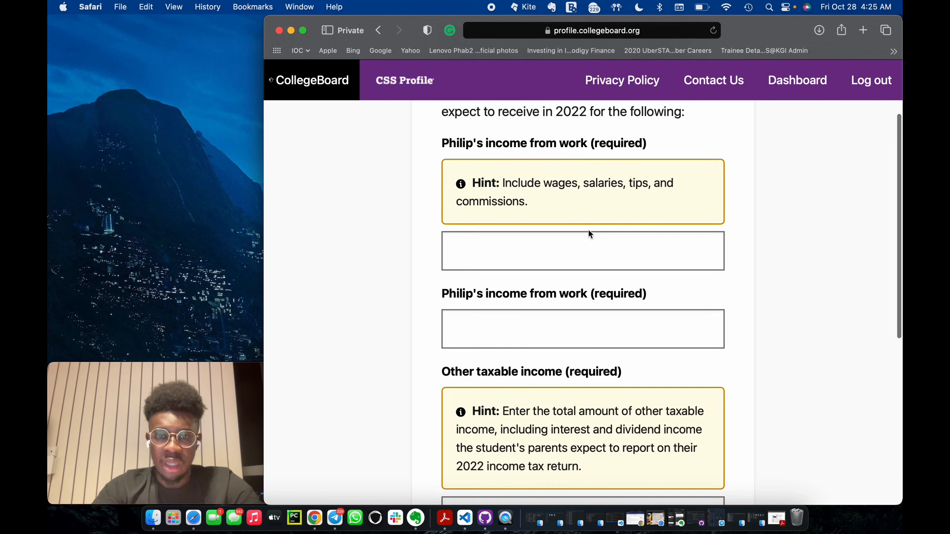
{"action": "scroll", "coordinate": [589, 234], "scroll_direction": "up", "scroll_amount": 5}
{"action": "scroll", "coordinate": [479, 225], "scroll_direction": "down", "scroll_amount": 2}
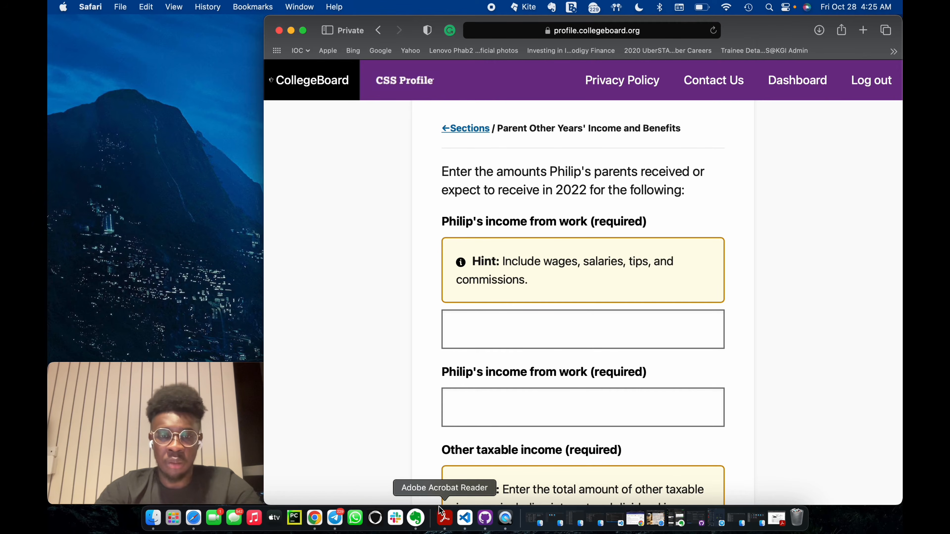
{"action": "left_click", "coordinate": [444, 516]}
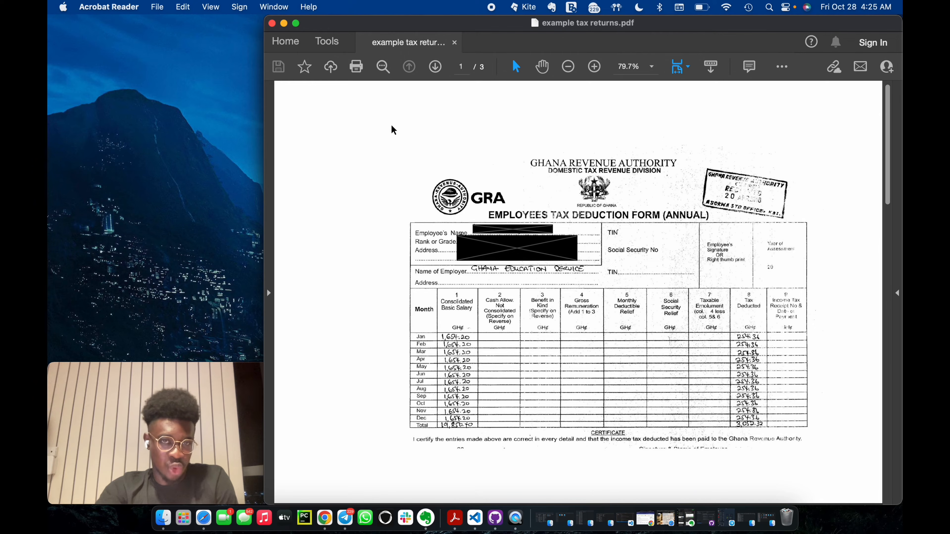
{"action": "left_click", "coordinate": [284, 23]}
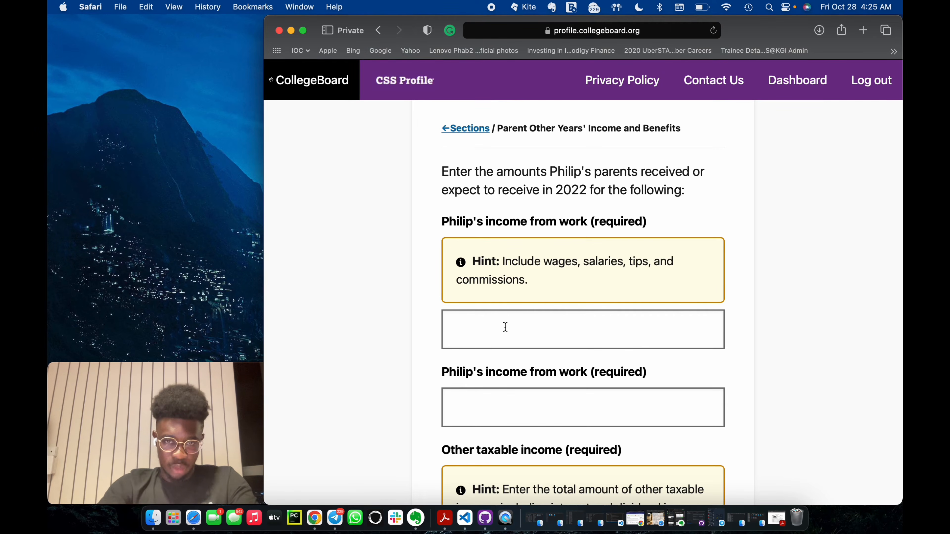
Set the first 2022 income from work amount to 42000.
{"action": "left_click", "coordinate": [495, 330]}
{"action": "type", "text": "20"}
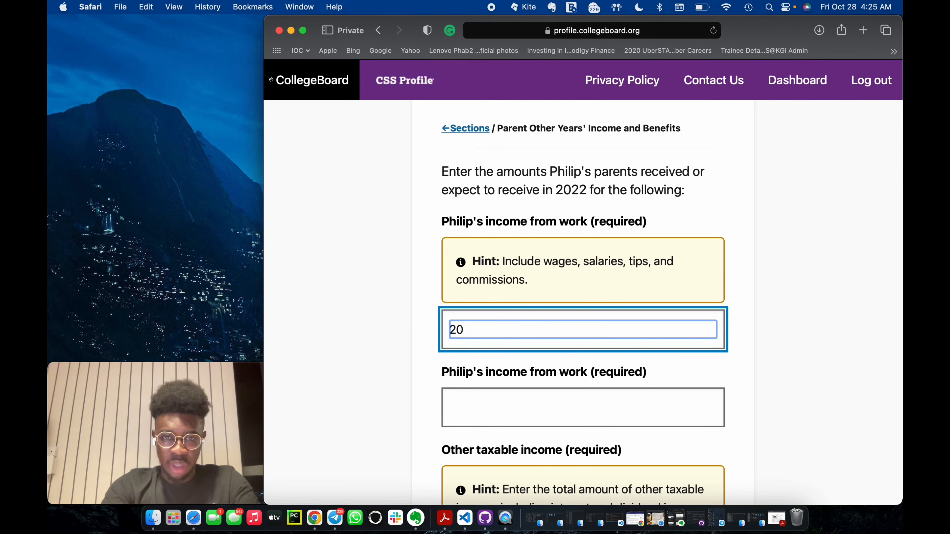
{"action": "key", "text": "BackSpace"}
{"action": "key", "text": "BackSpace"}
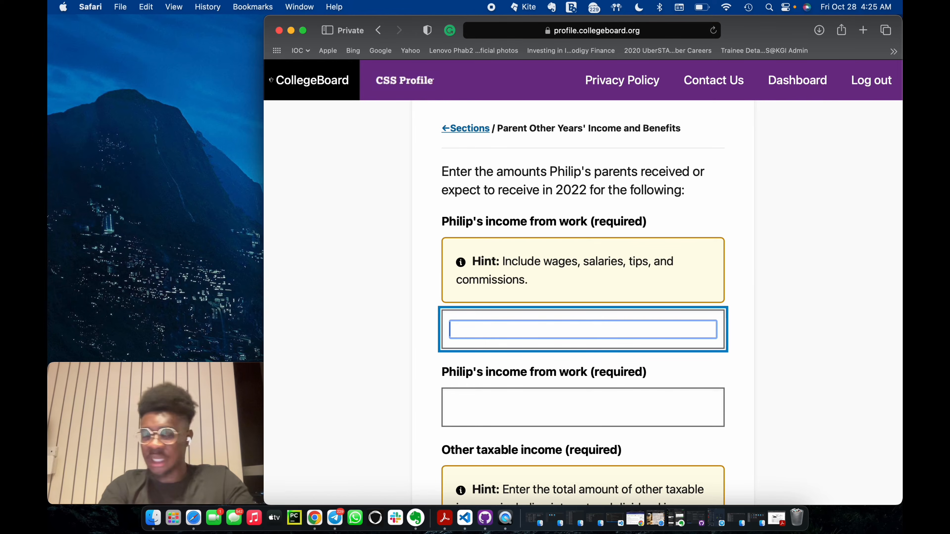
{"action": "type", "text": "42000"}
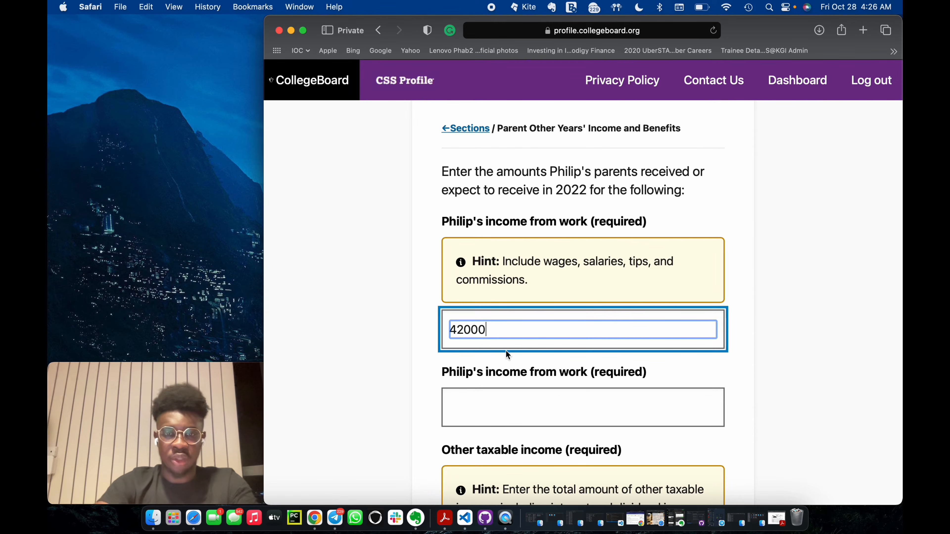
Set the second 2022 income from work amount to 20000.
{"action": "left_click", "coordinate": [522, 409]}
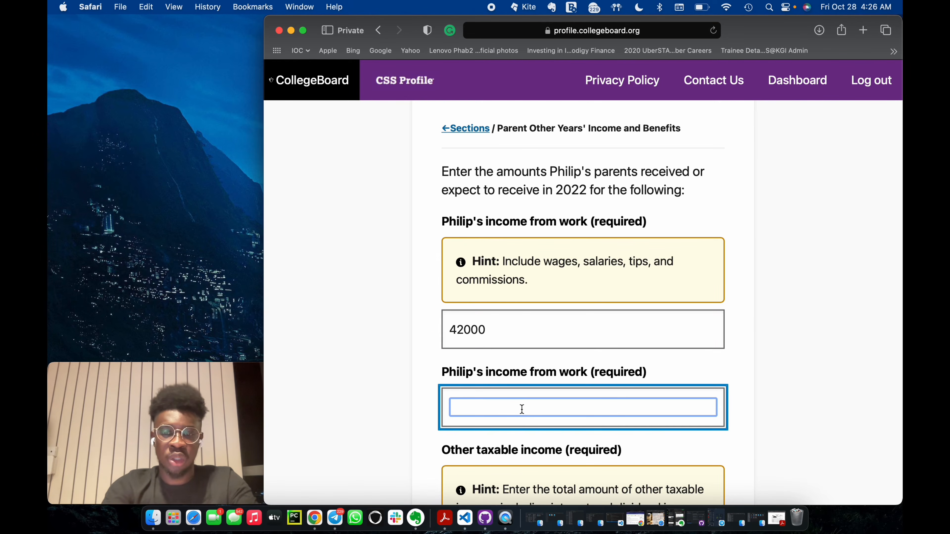
{"action": "type", "text": "20000"}
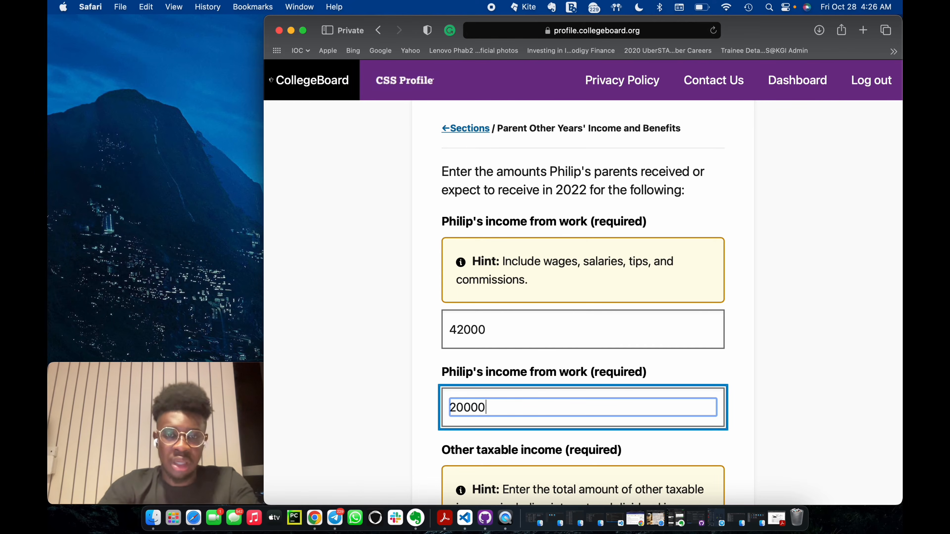
{"action": "left_click", "coordinate": [582, 294]}
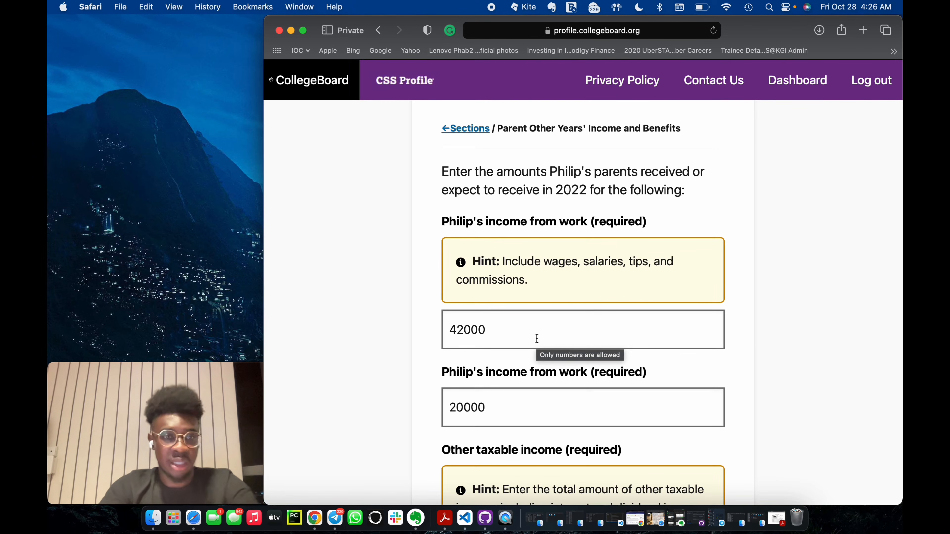
{"action": "left_click", "coordinate": [529, 336]}
{"action": "scroll", "coordinate": [529, 337], "scroll_direction": "down", "scroll_amount": 2}
{"action": "left_click", "coordinate": [511, 347]}
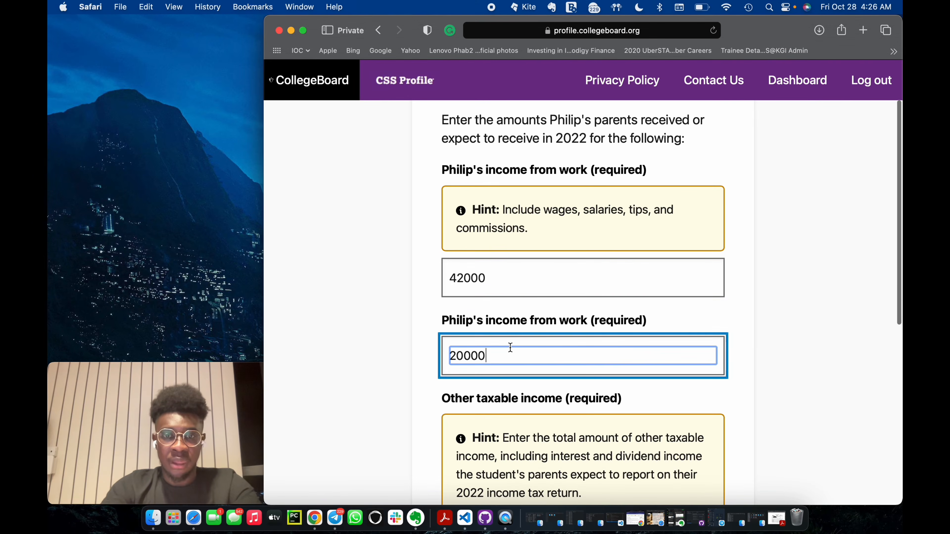
Set the parents' 2022 other taxable income and untaxed income and benefits to 0 and save the page.
{"action": "scroll", "coordinate": [521, 383], "scroll_direction": "down", "scroll_amount": 3}
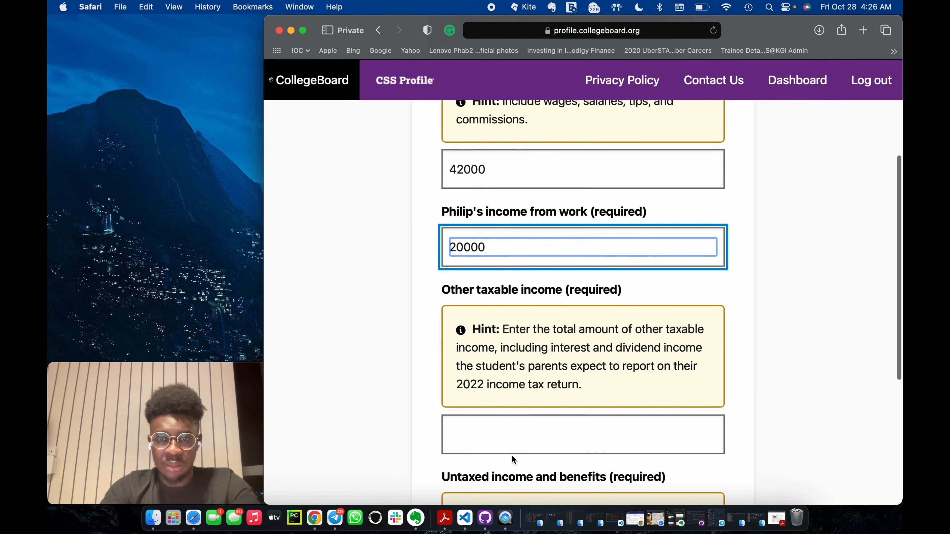
{"action": "scroll", "coordinate": [534, 432], "scroll_direction": "down", "scroll_amount": 2}
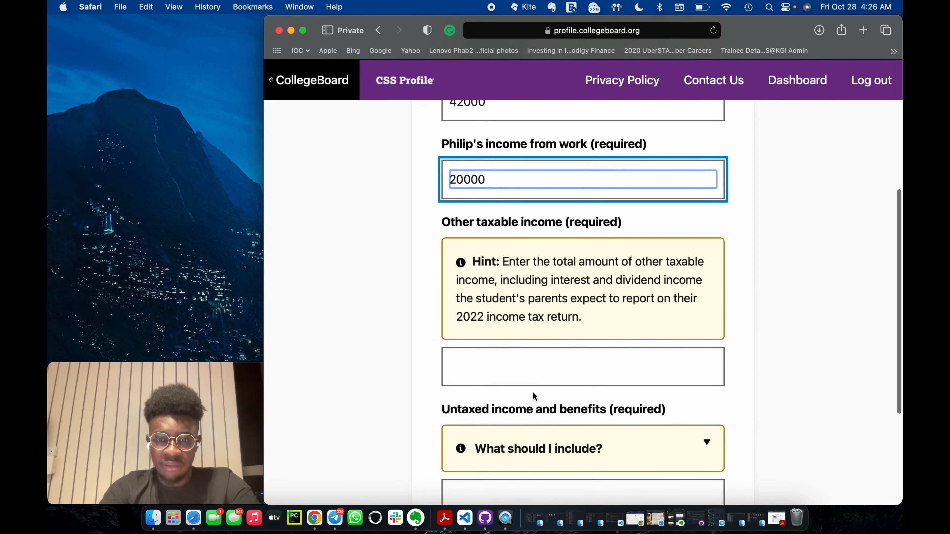
{"action": "scroll", "coordinate": [532, 392], "scroll_direction": "down", "scroll_amount": 1}
{"action": "scroll", "coordinate": [535, 385], "scroll_direction": "up", "scroll_amount": 1}
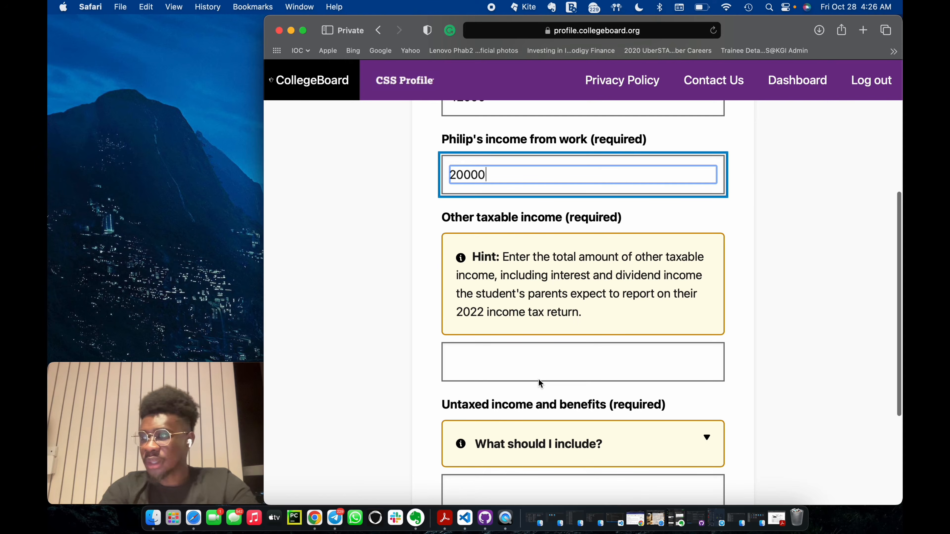
{"action": "left_click", "coordinate": [504, 360]}
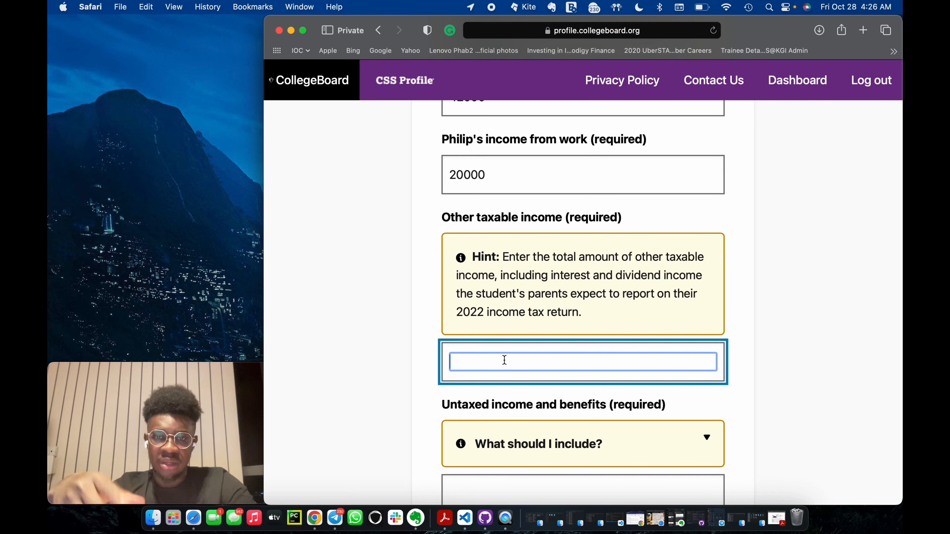
{"action": "type", "text": "0"}
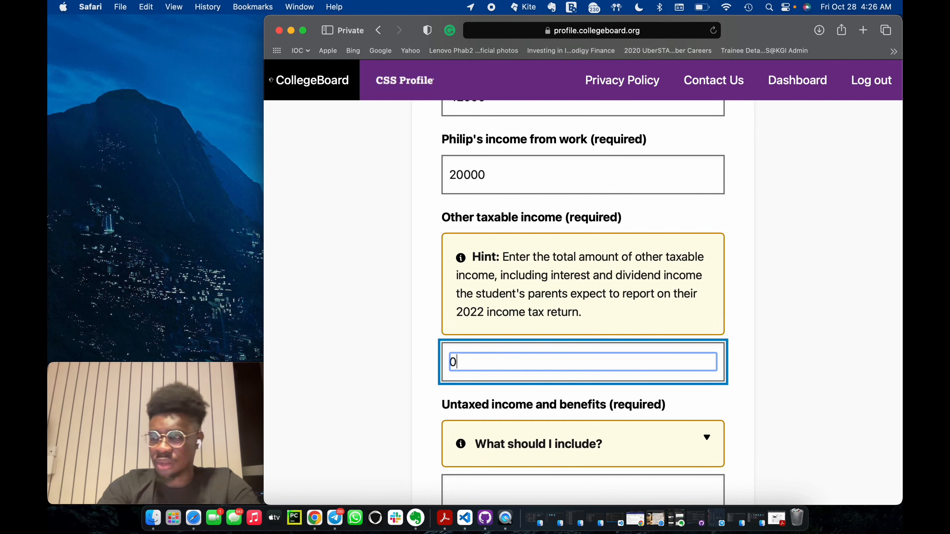
{"action": "key", "text": "Tab"}
{"action": "type", "text": "0"}
{"action": "left_click", "coordinate": [533, 379]}
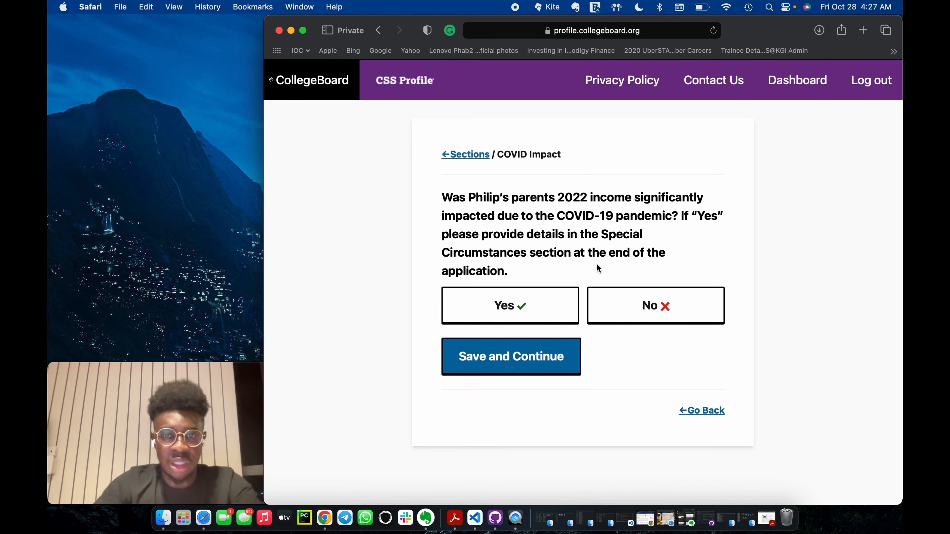
Answer No to both the COVID-19 impact on 2022 income and the expected 2023 income change, saving the answers.
{"action": "left_click", "coordinate": [641, 310]}
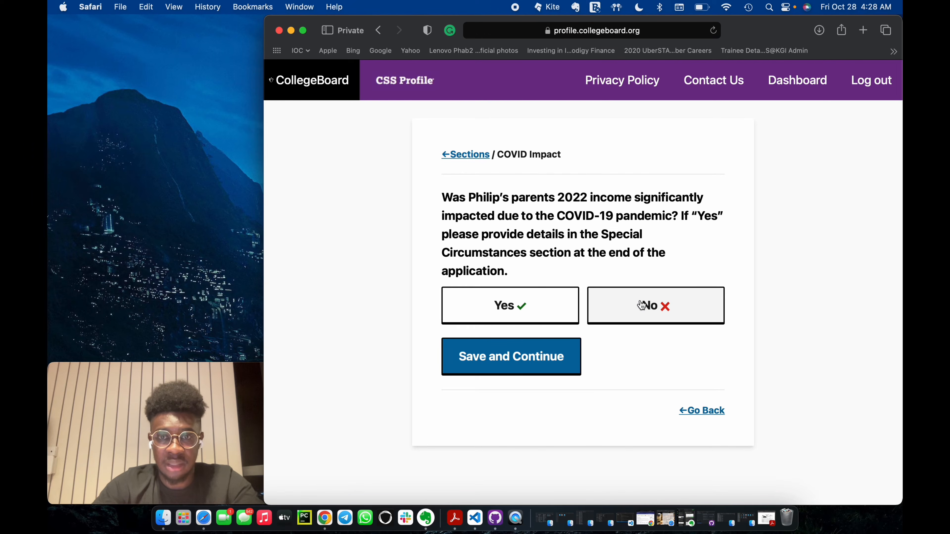
{"action": "left_click", "coordinate": [532, 361]}
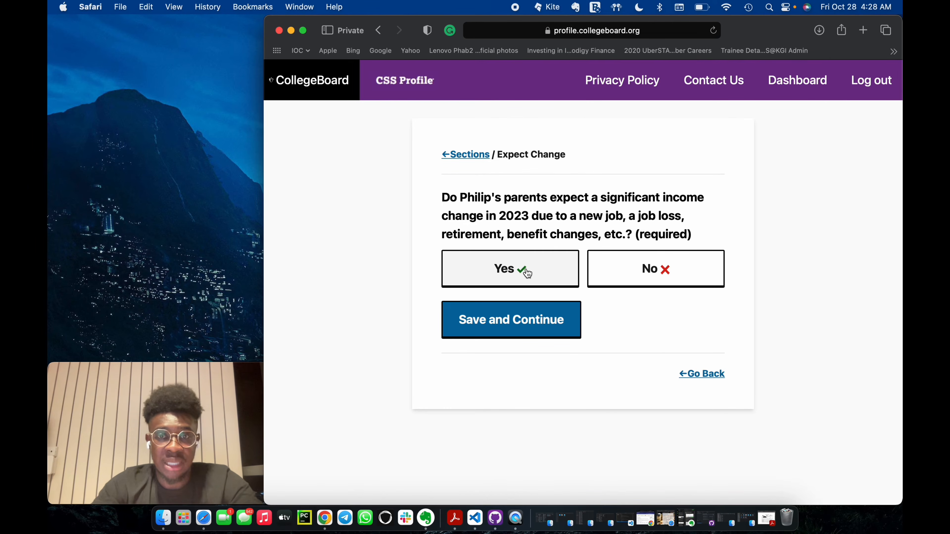
{"action": "left_click", "coordinate": [642, 270]}
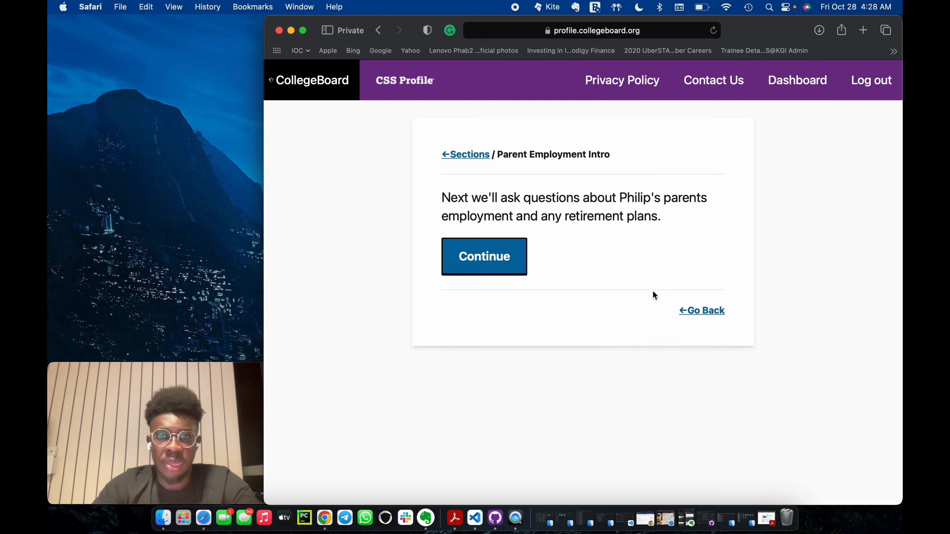
Continue to the parent employment questions, set the first parent's employment status to Employed by others and save it.
{"action": "left_click", "coordinate": [487, 260]}
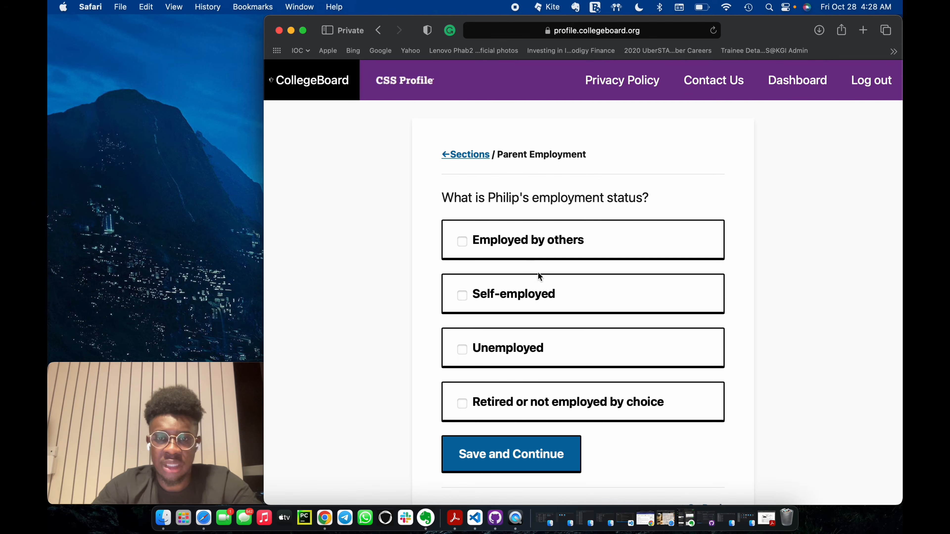
{"action": "left_click", "coordinate": [512, 243]}
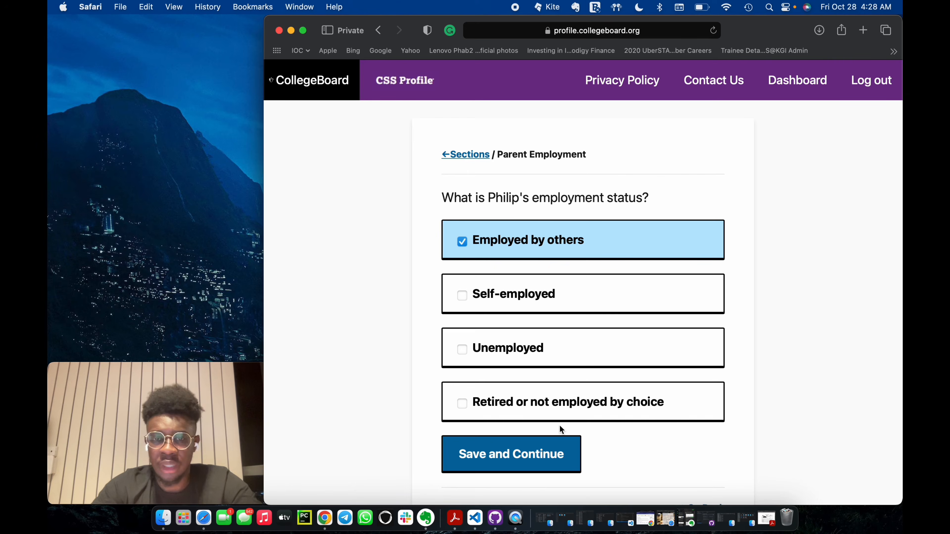
{"action": "left_click", "coordinate": [548, 467]}
Enter Police Officer as the first parent's occupation and Ghana Police Service as the workplace.
{"action": "scroll", "coordinate": [631, 393], "scroll_direction": "down", "scroll_amount": 2}
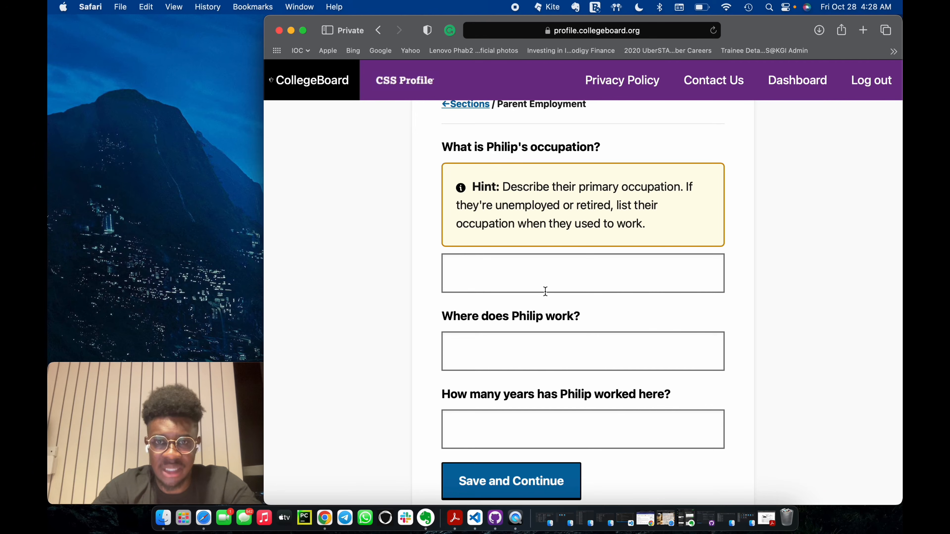
{"action": "left_click", "coordinate": [539, 276]}
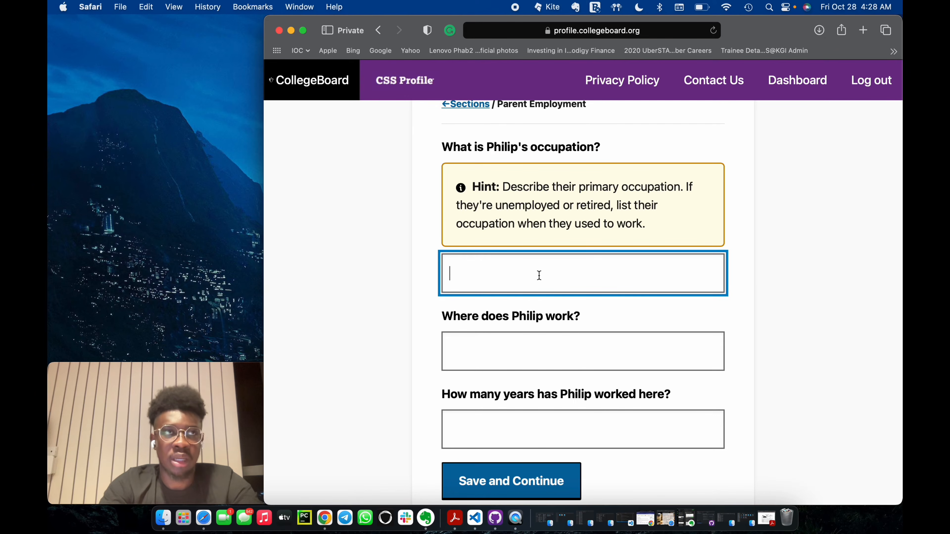
{"action": "type", "text": "Police M"}
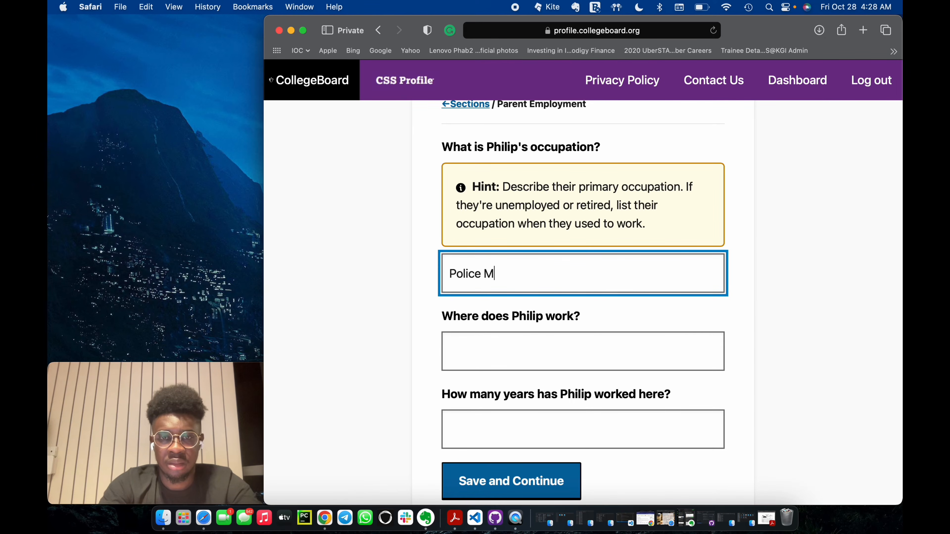
{"action": "key", "text": "BackSpace"}
{"action": "key", "text": "BackSpace"}
{"action": "type", "text": "Officer"}
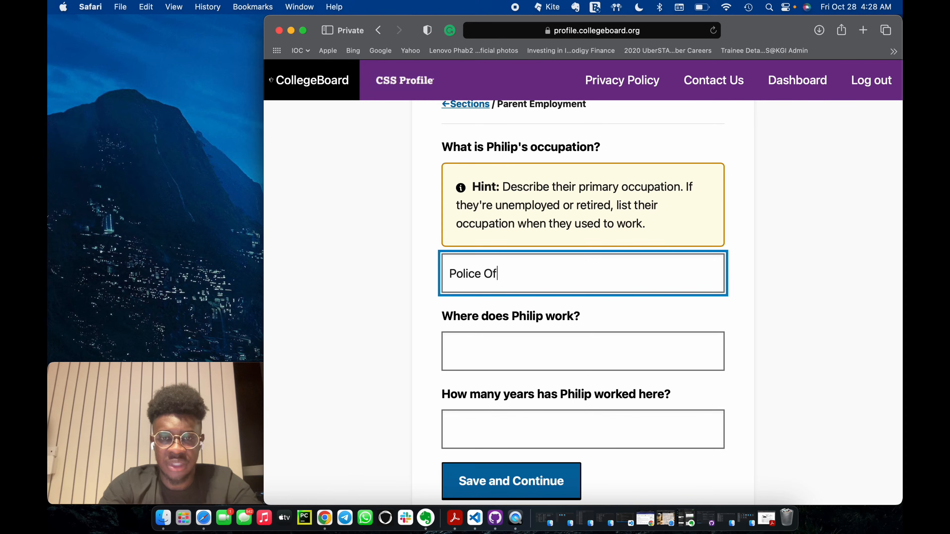
{"action": "left_click", "coordinate": [519, 341]}
{"action": "type", "text": "Ghana Pr"}
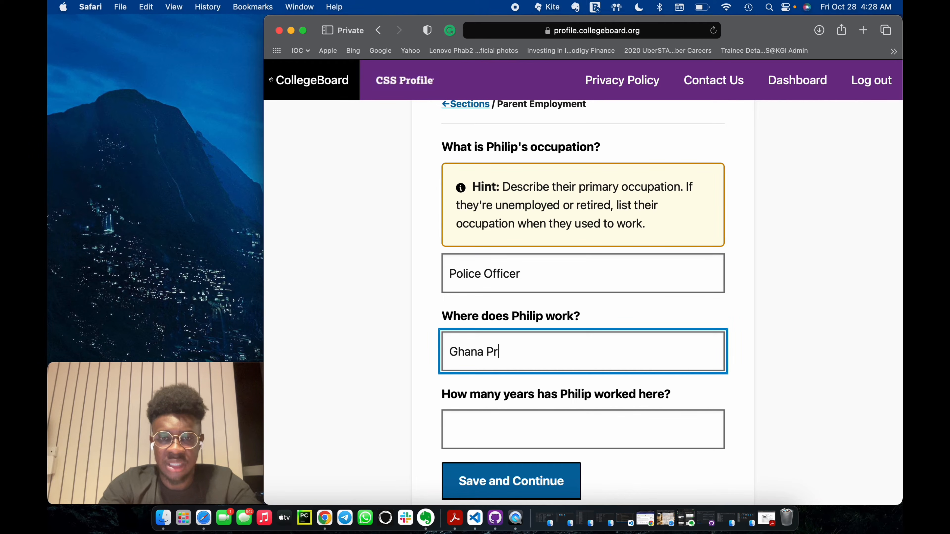
{"action": "key", "text": "BackSpace"}
{"action": "type", "text": "olice Service"}
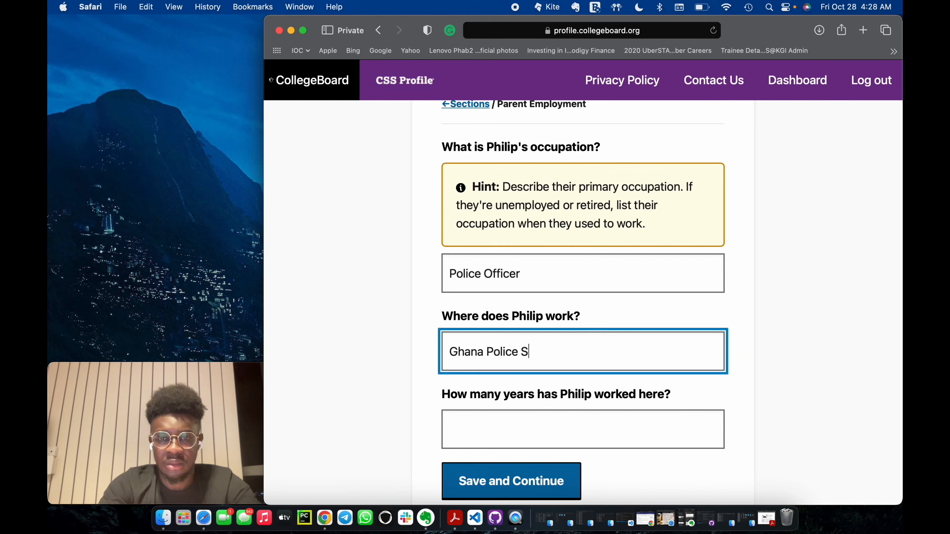
Set the first parent's years worked at this employer to 21 and save the page.
{"action": "left_click", "coordinate": [501, 418]}
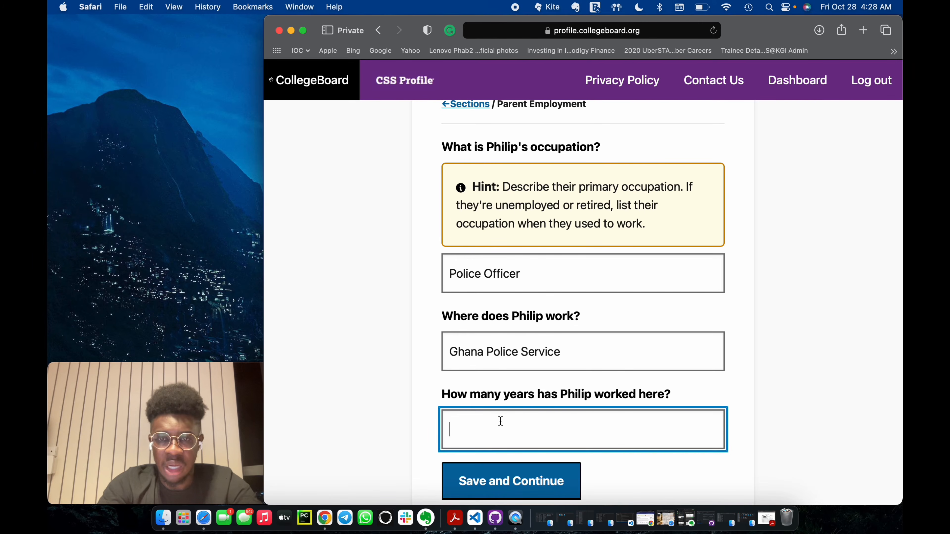
{"action": "type", "text": "21"}
{"action": "scroll", "coordinate": [596, 382], "scroll_direction": "down", "scroll_amount": 3}
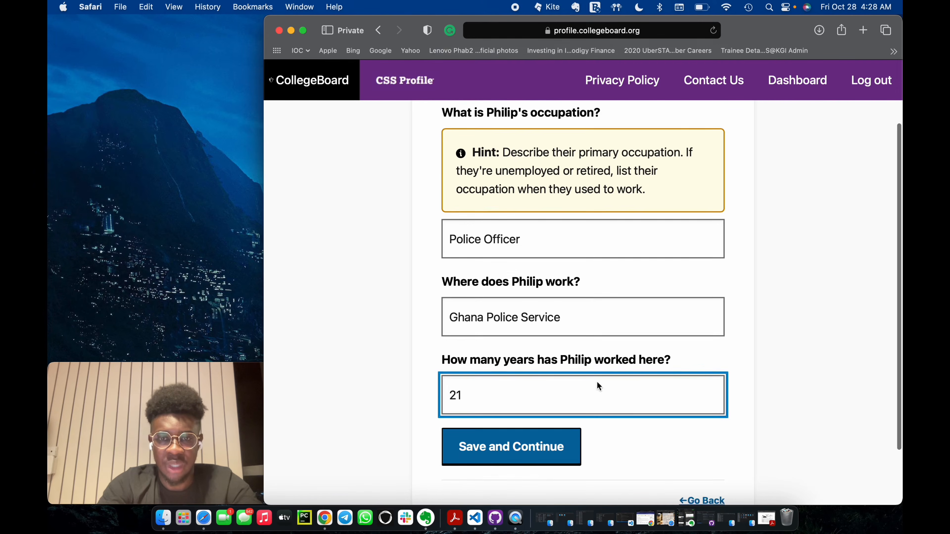
{"action": "left_click", "coordinate": [664, 440]}
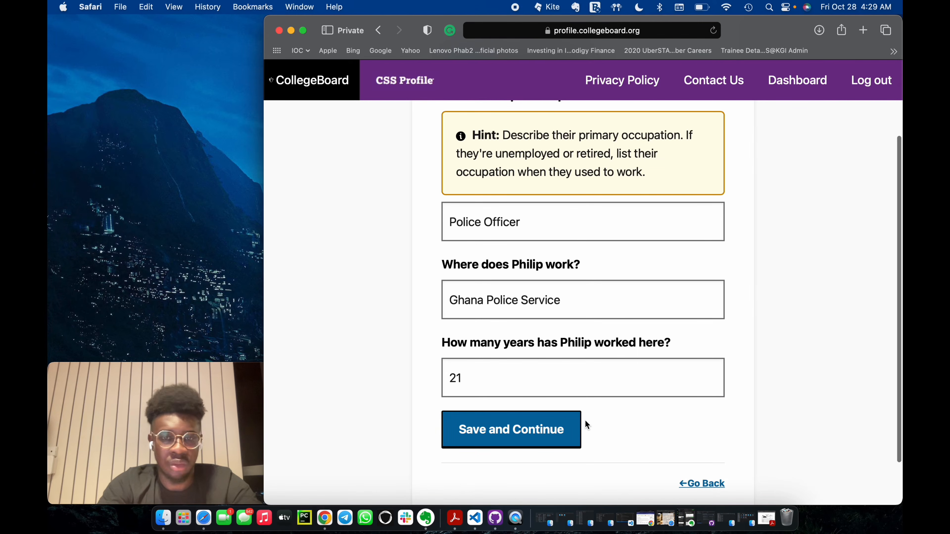
{"action": "left_click", "coordinate": [504, 430]}
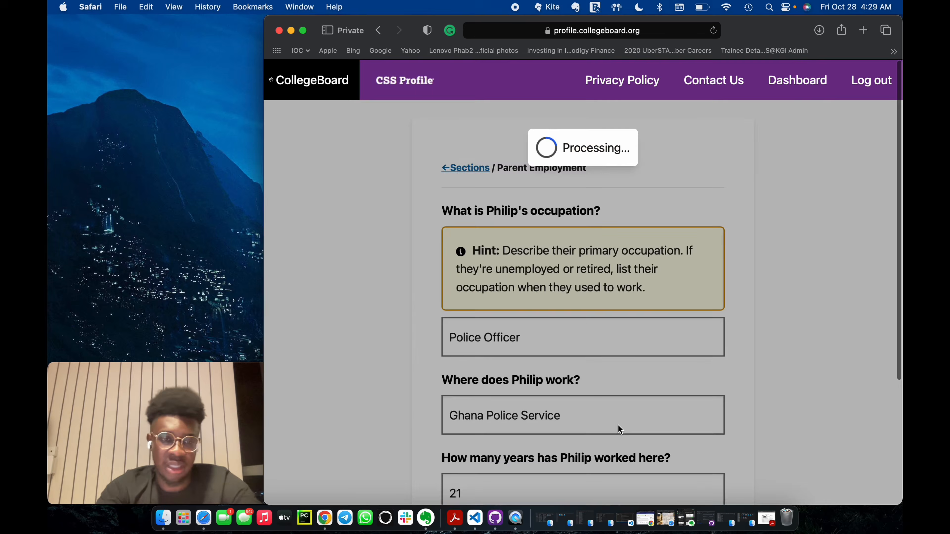
Review the retirement plan options, choose Other type of plan for the first parent and save the page.
{"action": "scroll", "coordinate": [546, 277], "scroll_direction": "down", "scroll_amount": 5}
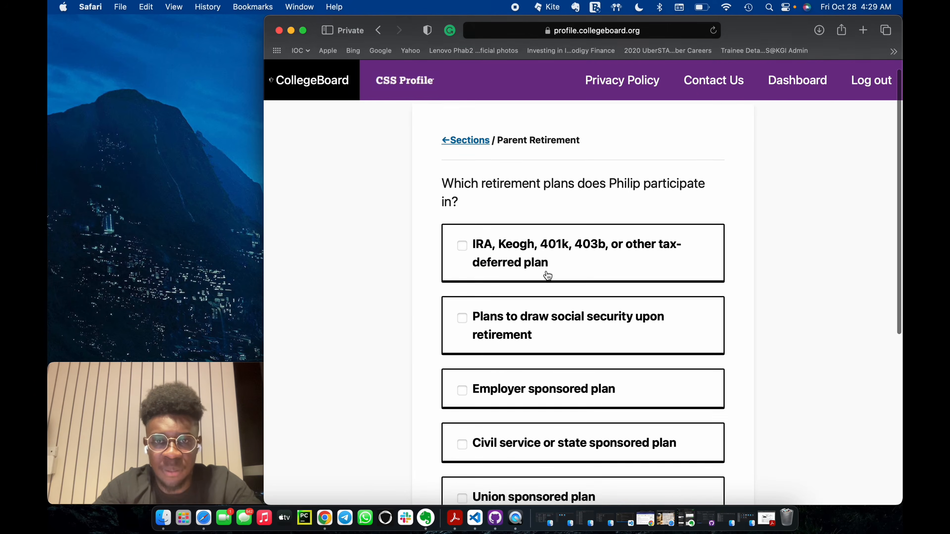
{"action": "scroll", "coordinate": [547, 276], "scroll_direction": "down", "scroll_amount": 3}
{"action": "scroll", "coordinate": [547, 276], "scroll_direction": "up", "scroll_amount": 3}
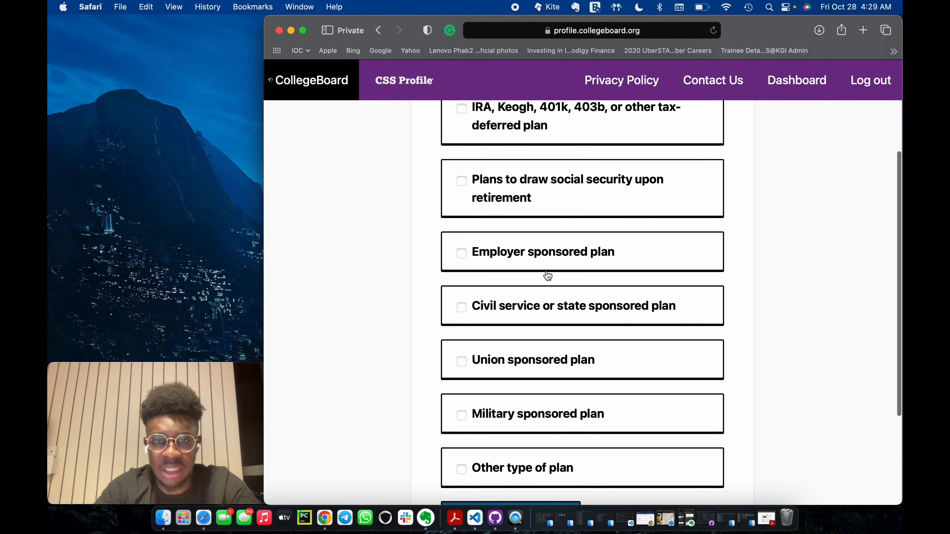
{"action": "scroll", "coordinate": [538, 234], "scroll_direction": "up", "scroll_amount": 1}
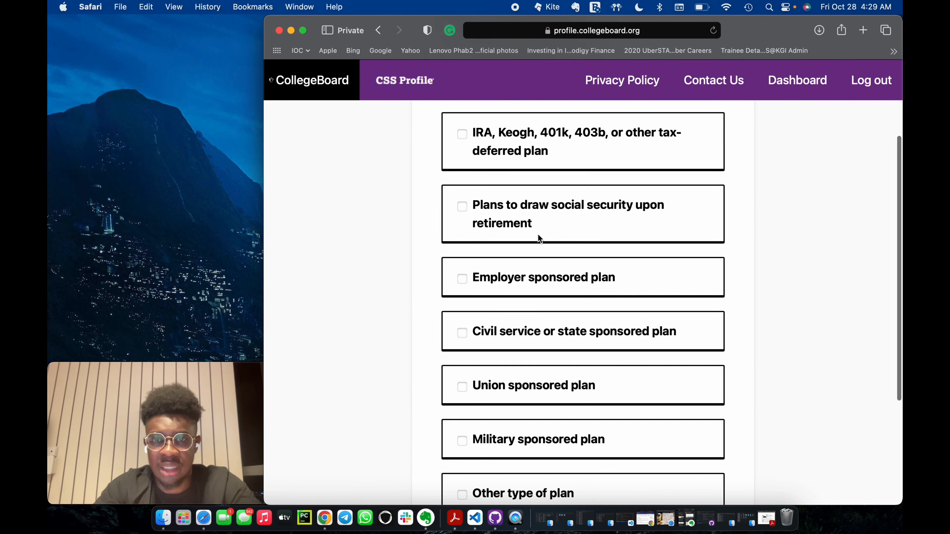
{"action": "scroll", "coordinate": [538, 240], "scroll_direction": "up", "scroll_amount": 2}
{"action": "scroll", "coordinate": [537, 239], "scroll_direction": "down", "scroll_amount": 2}
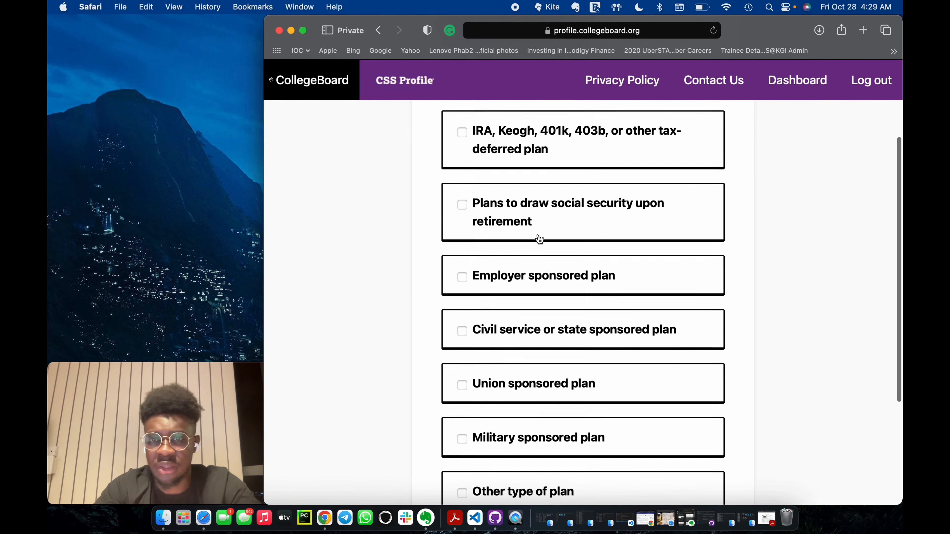
{"action": "scroll", "coordinate": [522, 302], "scroll_direction": "down", "scroll_amount": 3}
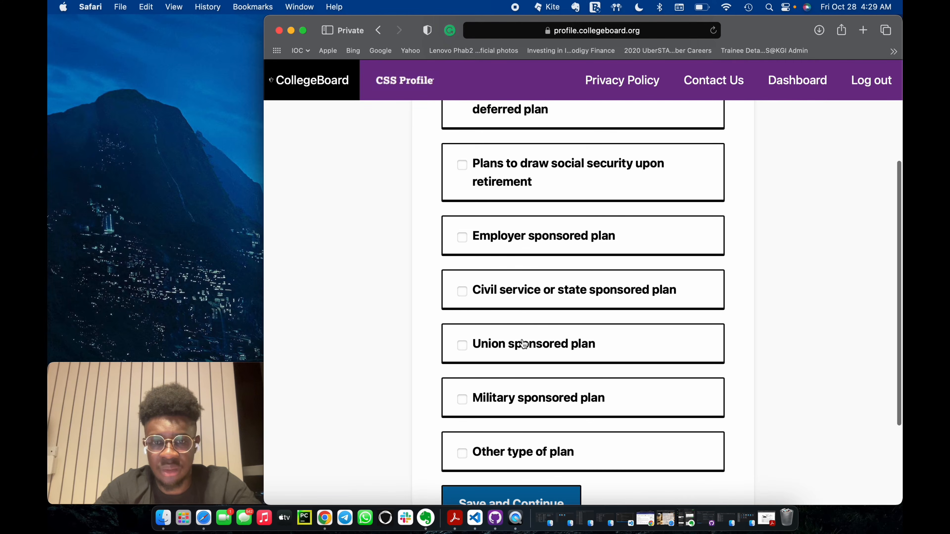
{"action": "left_click", "coordinate": [505, 420]}
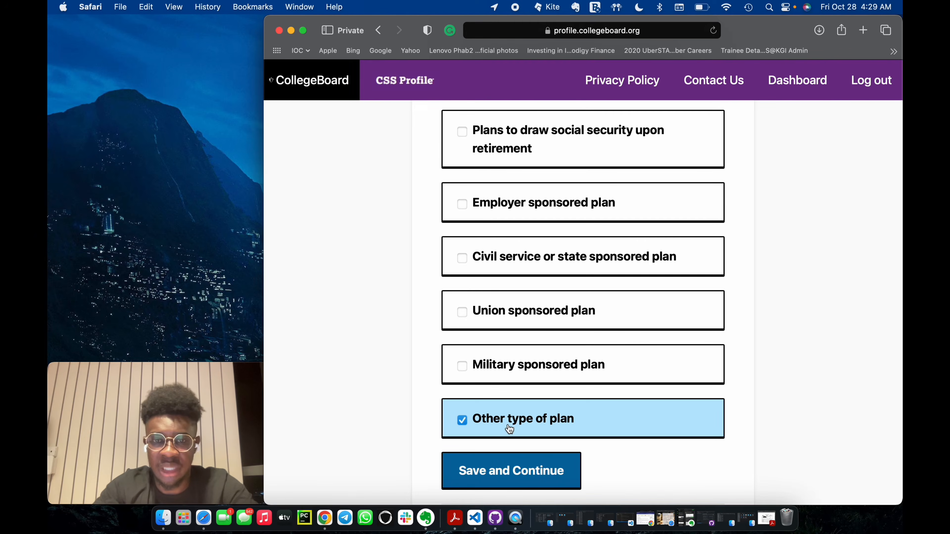
{"action": "left_click", "coordinate": [530, 471]}
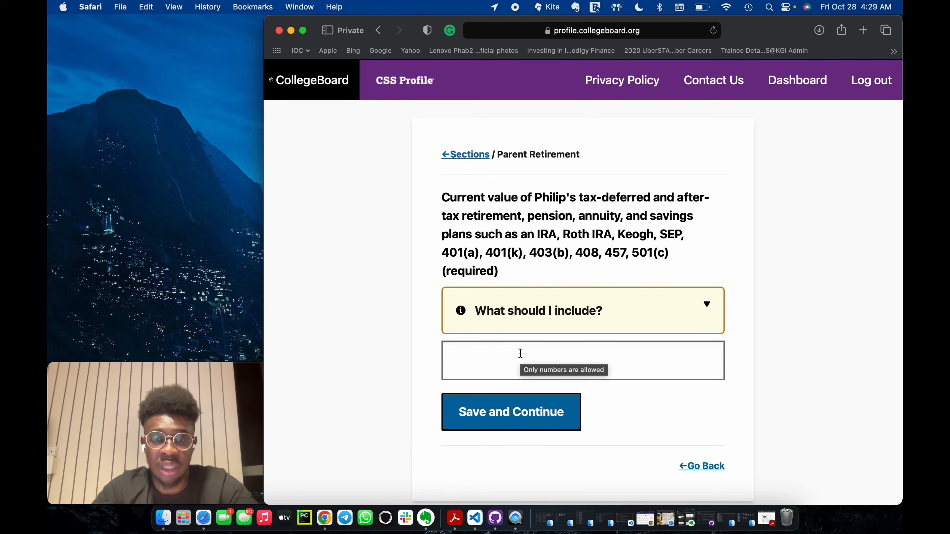
Set the current value of the first parent's retirement, pension and savings plans to 9500 and save the page.
{"action": "left_click", "coordinate": [520, 353]}
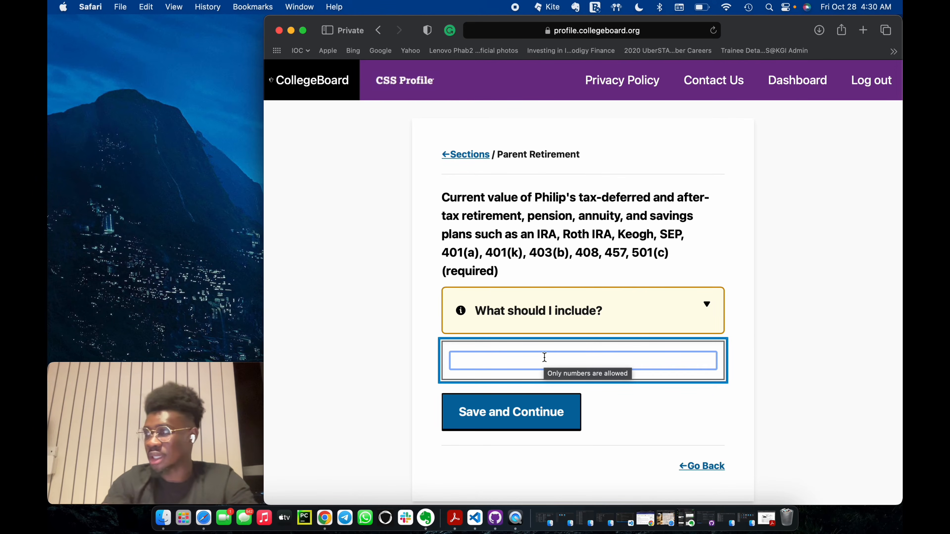
{"action": "type", "text": "9500"}
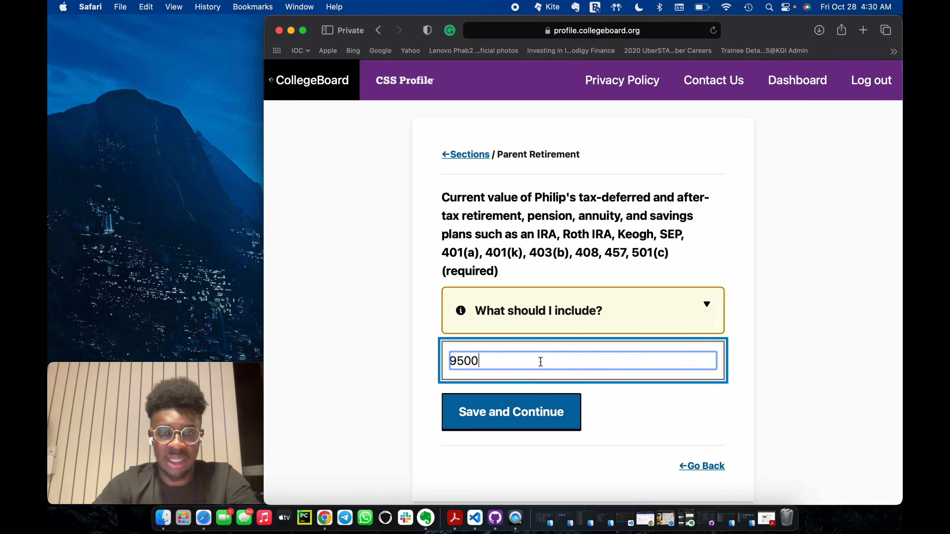
{"action": "left_click", "coordinate": [531, 418]}
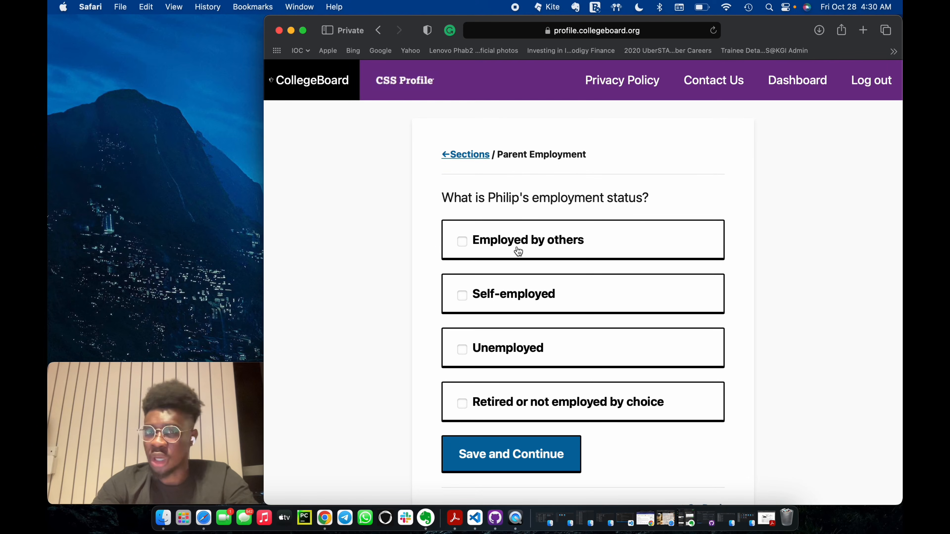
Mark the second parent as employed by others, save the page and enter Teacher as the occupation.
{"action": "left_click", "coordinate": [468, 259]}
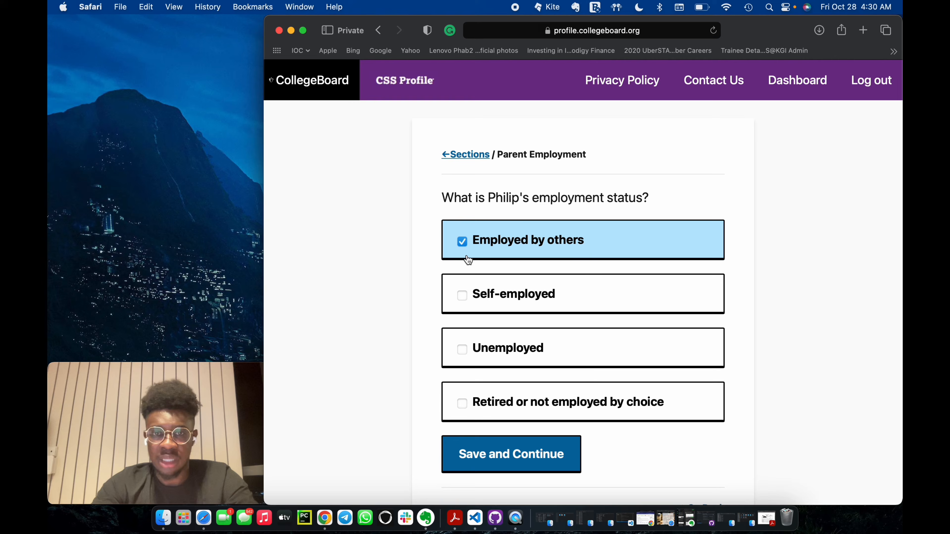
{"action": "left_click", "coordinate": [504, 449]}
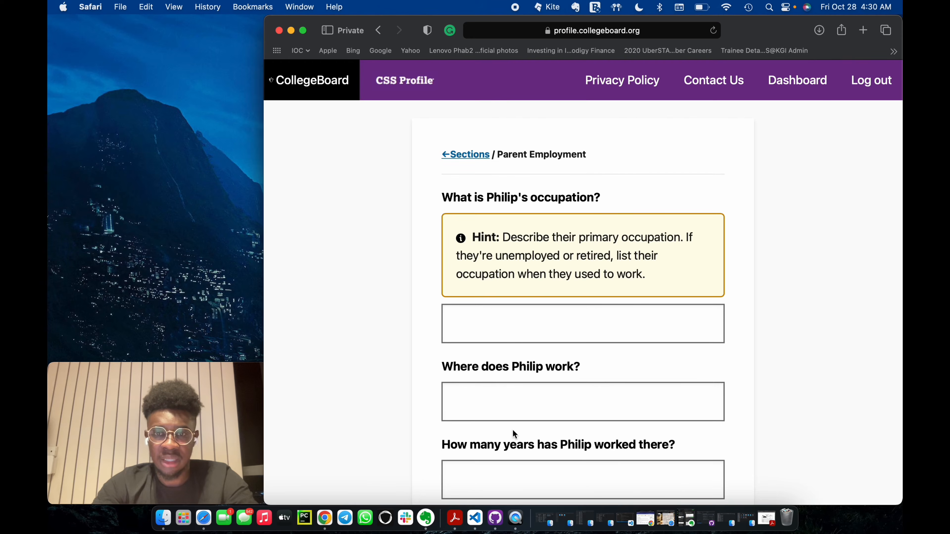
{"action": "scroll", "coordinate": [485, 370], "scroll_direction": "down", "scroll_amount": 2}
{"action": "left_click", "coordinate": [486, 287]}
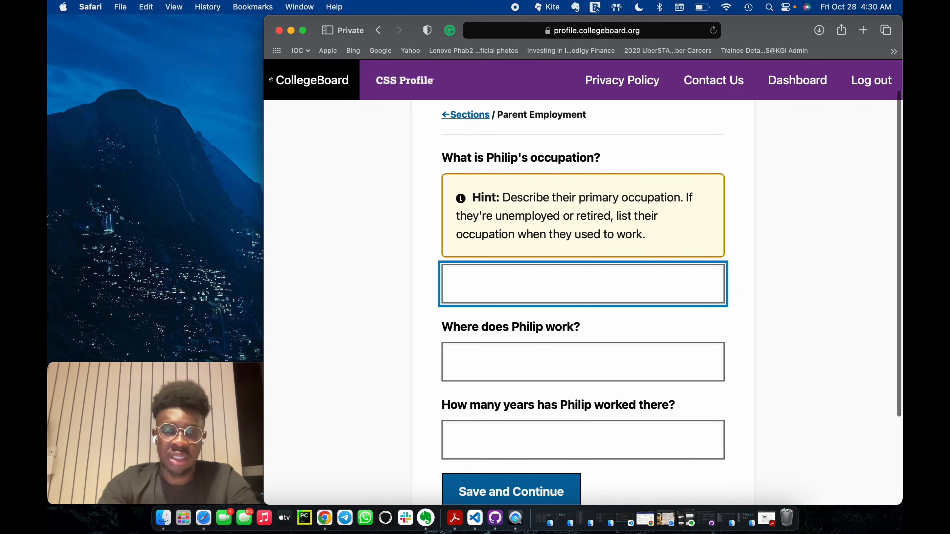
{"action": "type", "text": "Teacher"}
Enter Ghana Education Service as the second parent's workplace with 15 years worked there, and save the page.
{"action": "left_click", "coordinate": [485, 344]}
{"action": "type", "text": "G"}
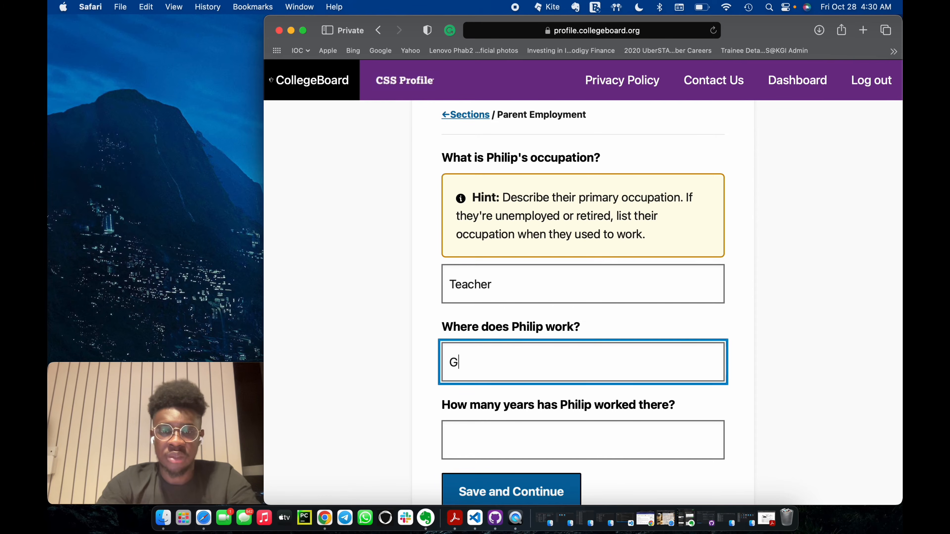
{"action": "type", "text": "Ed"}
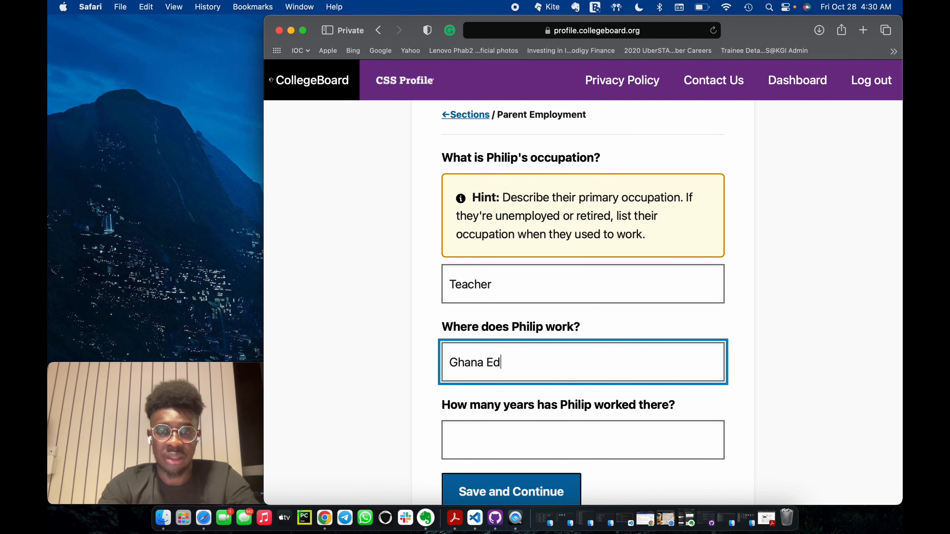
{"action": "type", "text": "ucation Service"}
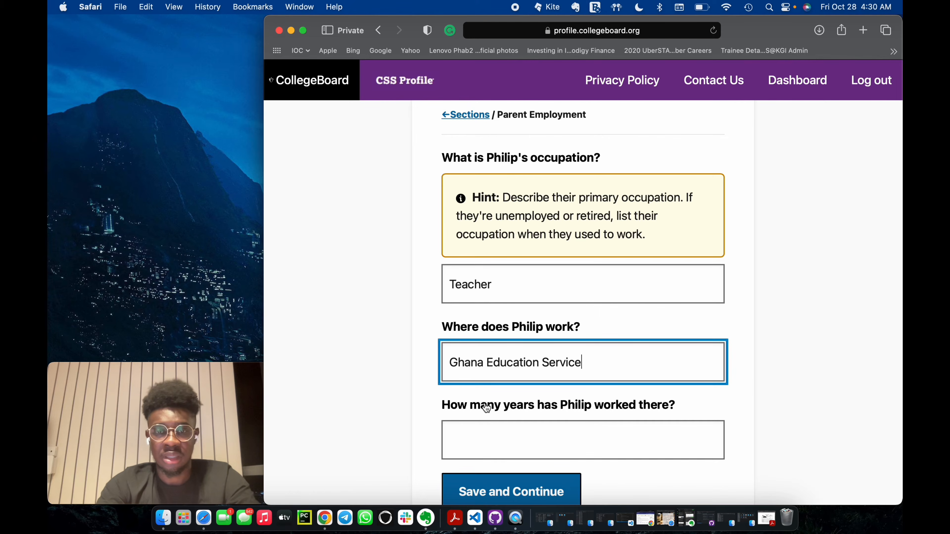
{"action": "left_click", "coordinate": [498, 430]}
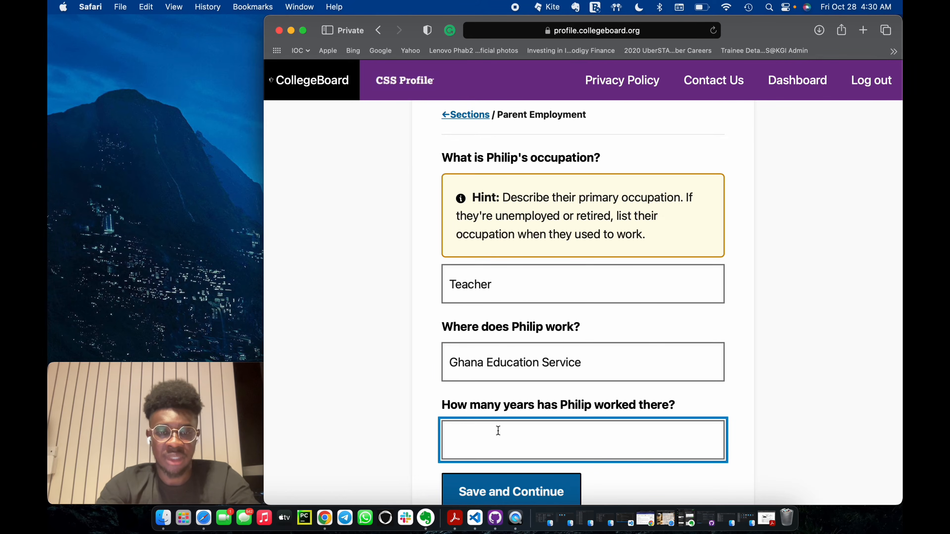
{"action": "type", "text": "15"}
{"action": "left_click", "coordinate": [501, 489]}
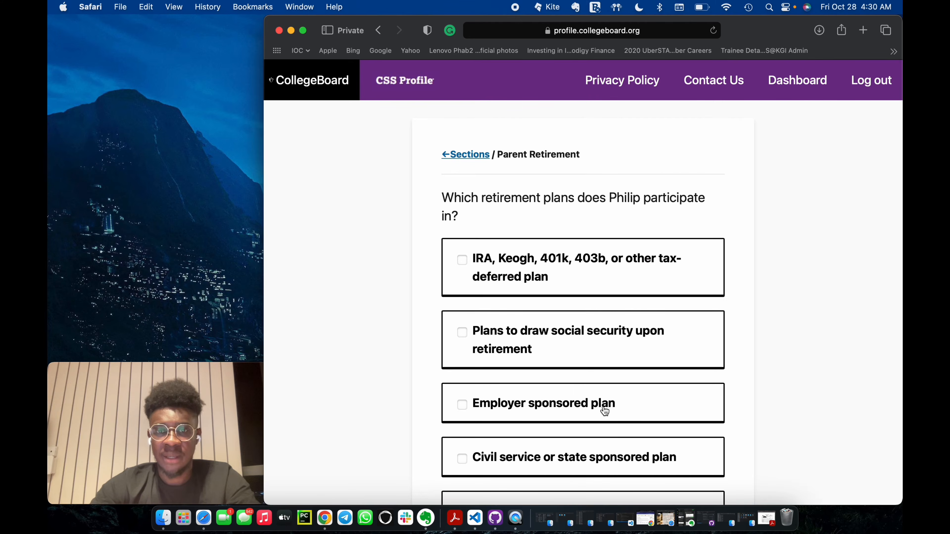
Choose Other type of plan as the second parent's retirement plan and save the page.
{"action": "scroll", "coordinate": [605, 407], "scroll_direction": "down", "scroll_amount": 5}
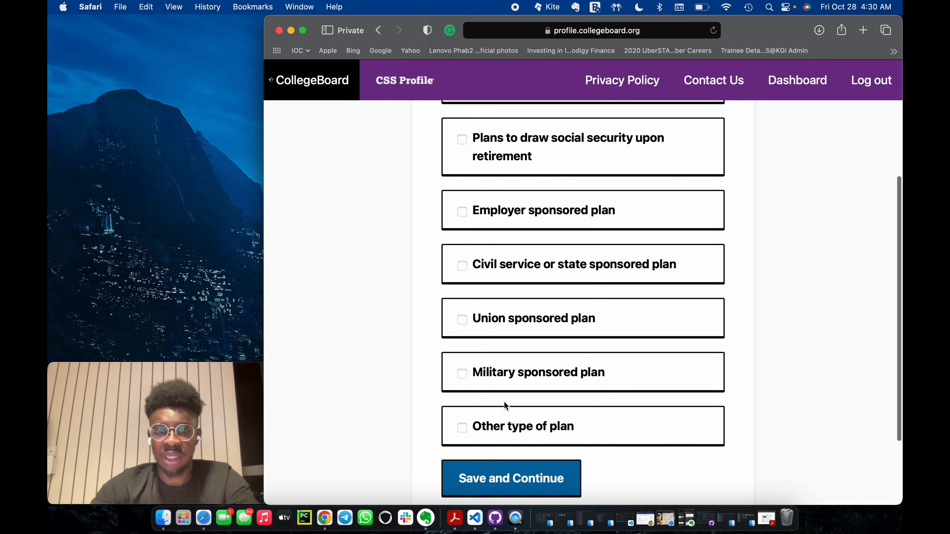
{"action": "left_click", "coordinate": [493, 431]}
{"action": "key", "text": "Return"}
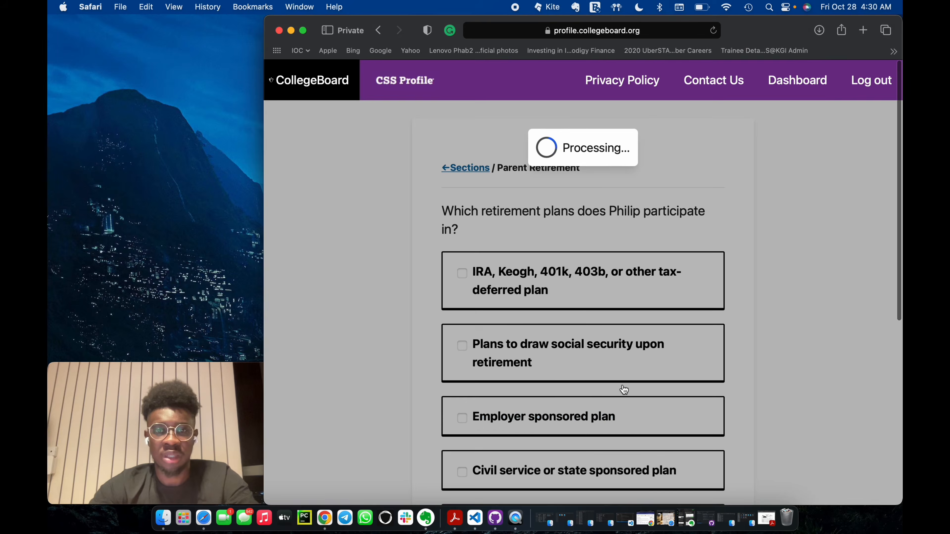
Set the current value of the second parent's retirement, pension and savings plans to 5500 and save the page.
{"action": "left_click", "coordinate": [585, 361]}
{"action": "type", "text": "5500"}
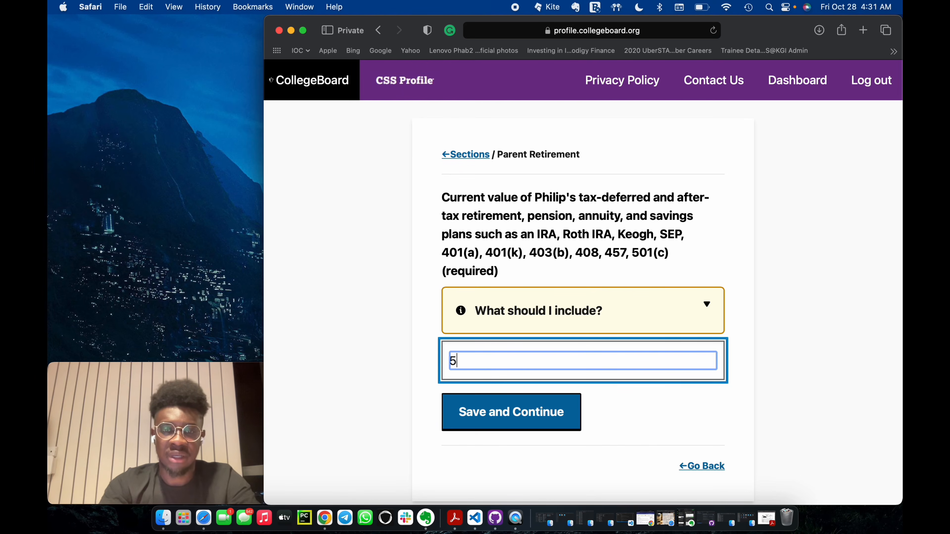
{"action": "left_click", "coordinate": [527, 421]}
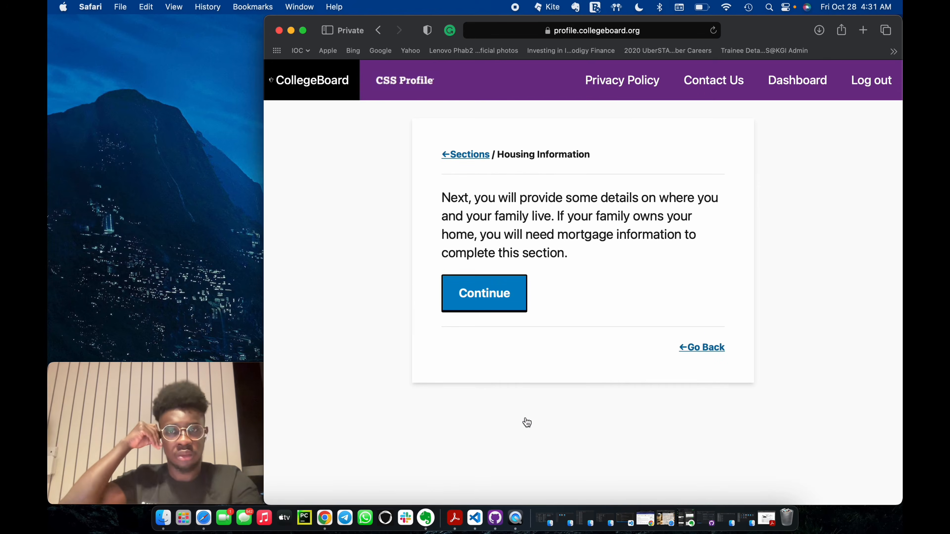
Start the housing section, answer Yes to the student and parents sharing a permanent address, and save the prefilled home address.
{"action": "left_click", "coordinate": [483, 296]}
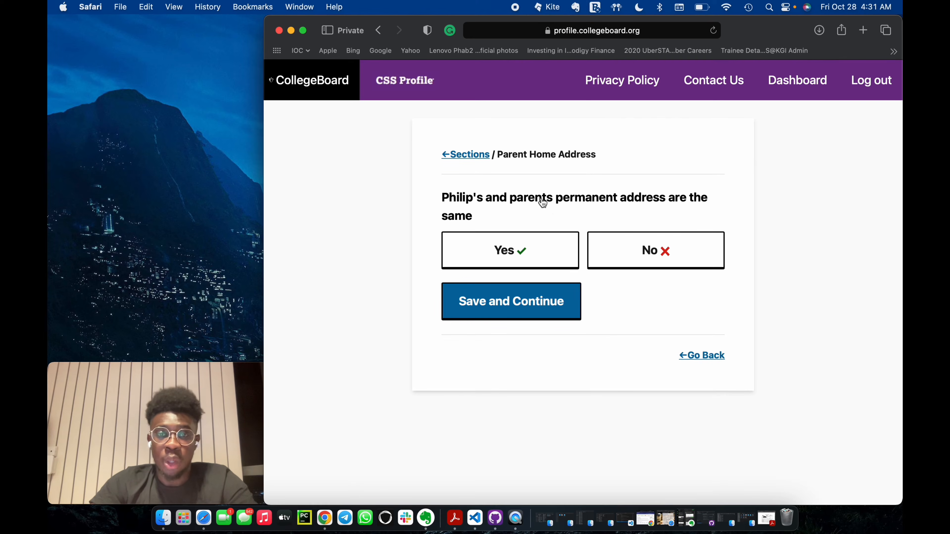
{"action": "left_click", "coordinate": [524, 251]}
{"action": "left_click", "coordinate": [527, 303]}
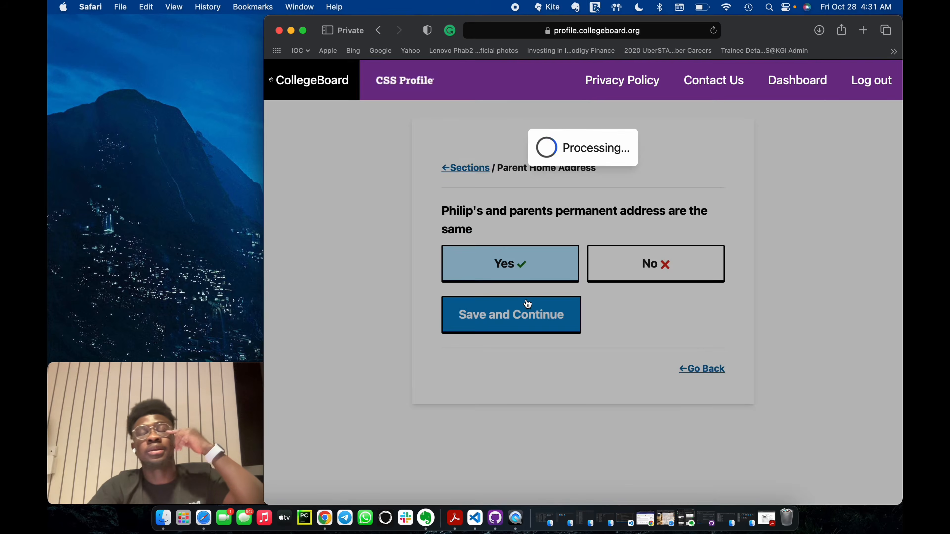
{"action": "scroll", "coordinate": [566, 324], "scroll_direction": "down", "scroll_amount": 5}
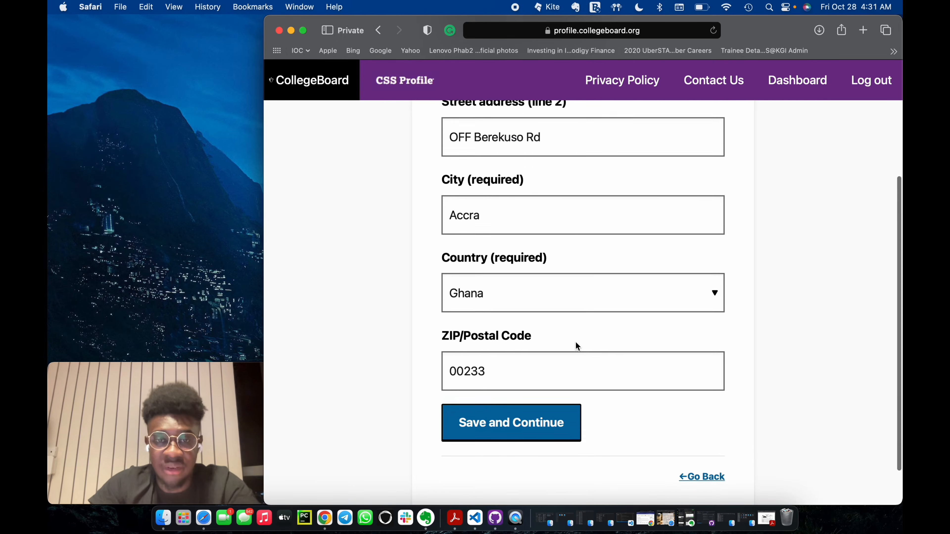
{"action": "left_click", "coordinate": [573, 348]}
Choose Rent home as the family's housing situation and save the page.
{"action": "left_click", "coordinate": [499, 300]}
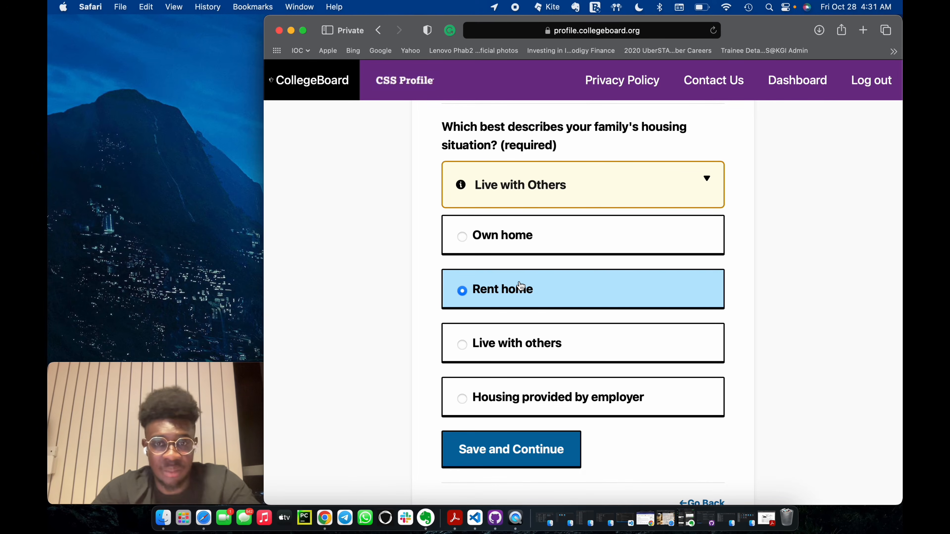
{"action": "scroll", "coordinate": [556, 316], "scroll_direction": "up", "scroll_amount": 3}
{"action": "scroll", "coordinate": [556, 318], "scroll_direction": "down", "scroll_amount": 3}
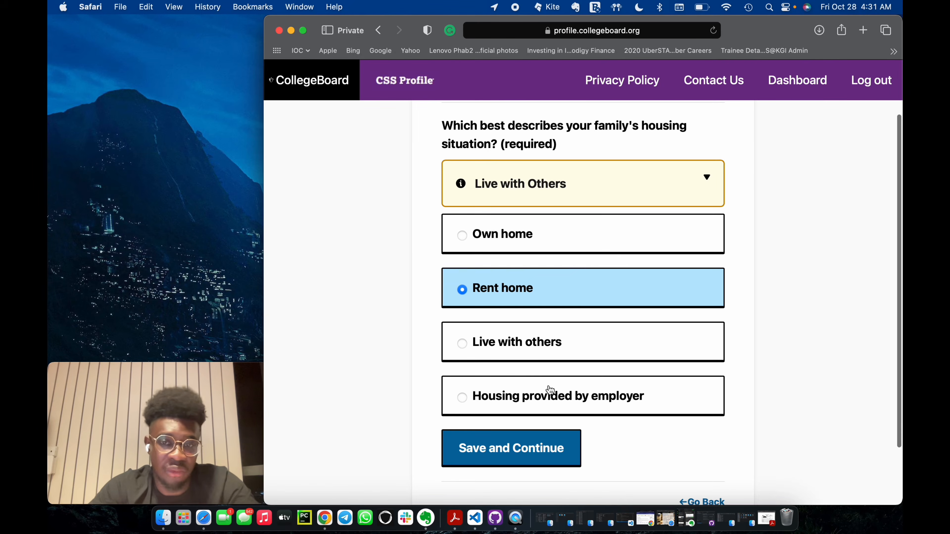
{"action": "scroll", "coordinate": [568, 405], "scroll_direction": "up", "scroll_amount": 2}
{"action": "scroll", "coordinate": [564, 351], "scroll_direction": "down", "scroll_amount": 3}
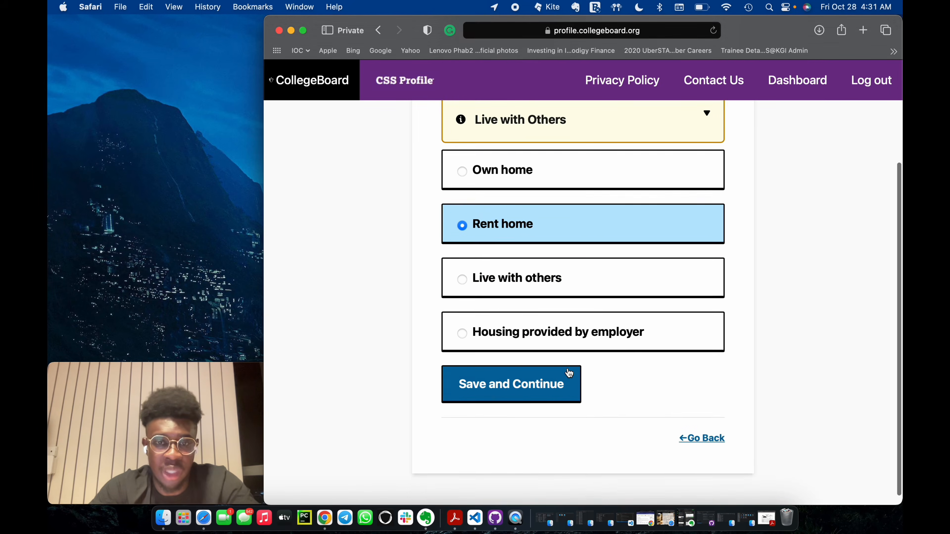
{"action": "scroll", "coordinate": [549, 382], "scroll_direction": "up", "scroll_amount": 3}
{"action": "scroll", "coordinate": [549, 382], "scroll_direction": "down", "scroll_amount": 3}
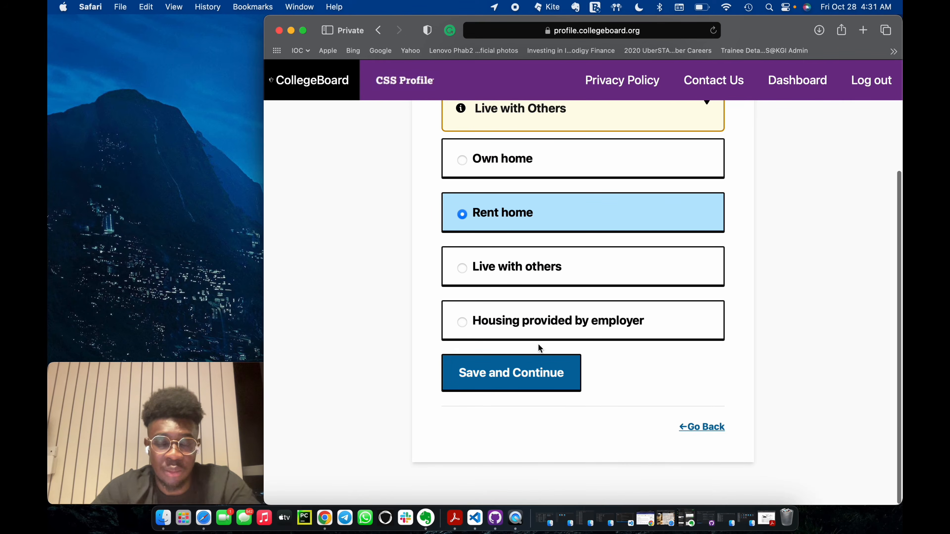
{"action": "left_click", "coordinate": [522, 383]}
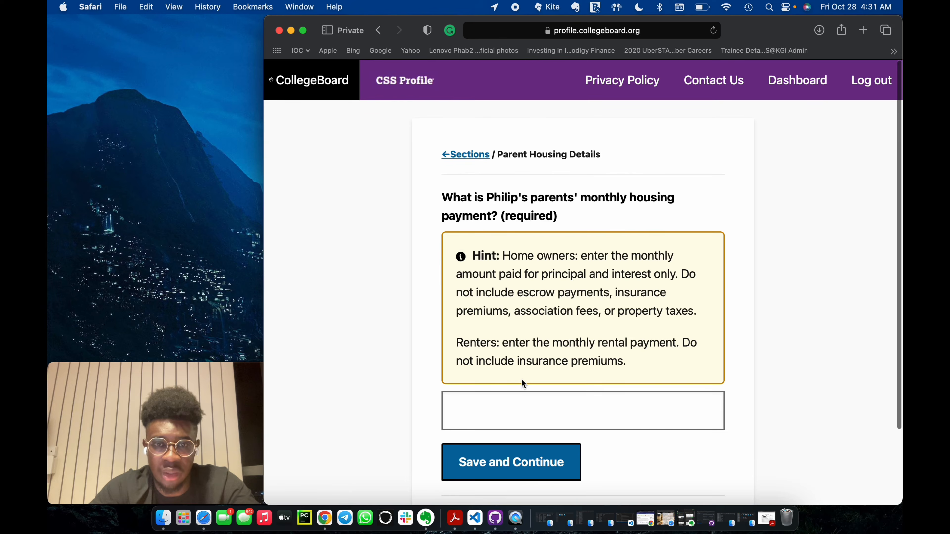
Enter the parents' monthly housing payment.
{"action": "left_click", "coordinate": [507, 408]}
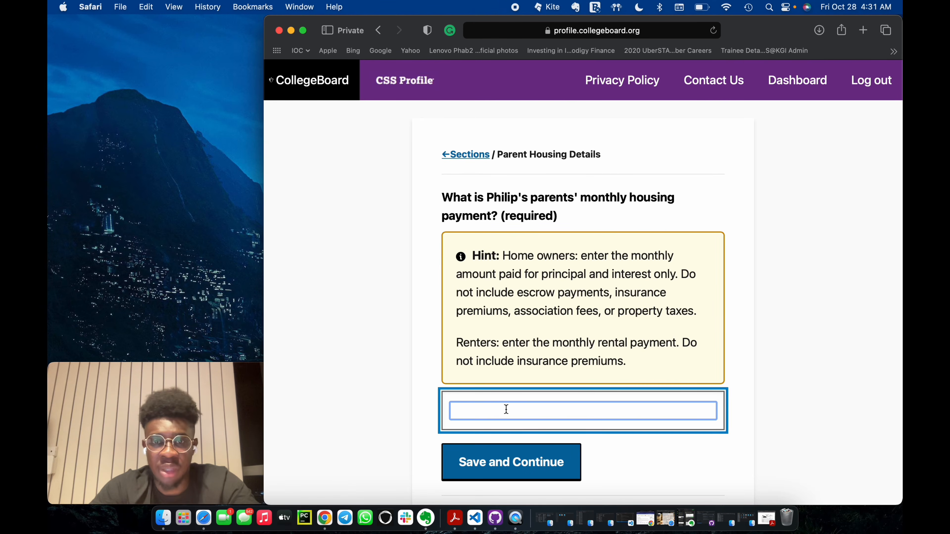
{"action": "type", "text": "1"}
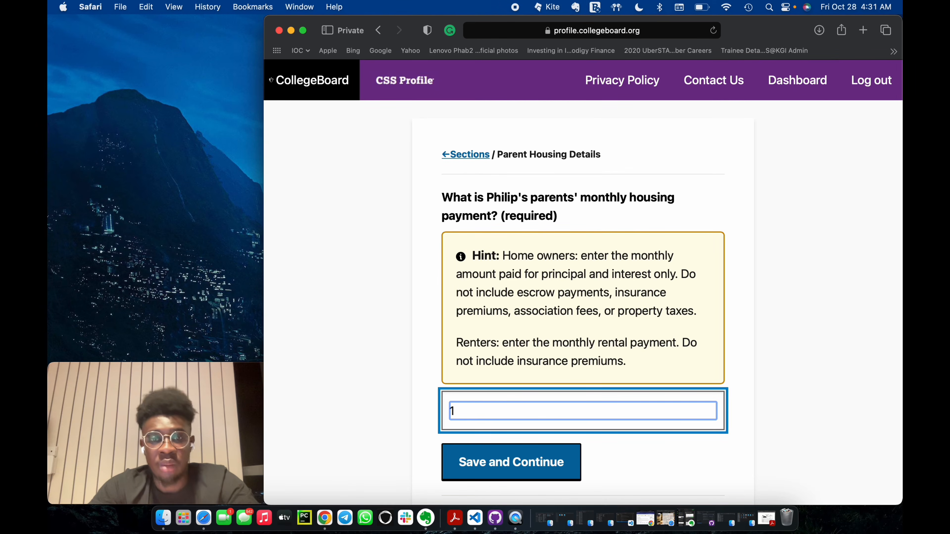
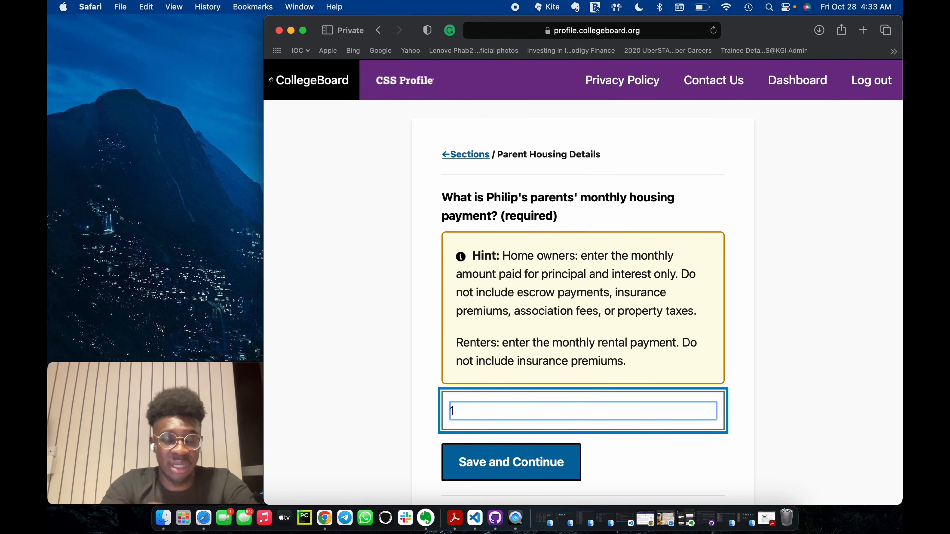
Set the parents' monthly housing payment to 650 and save the page.
{"action": "key", "text": "BackSpace"}
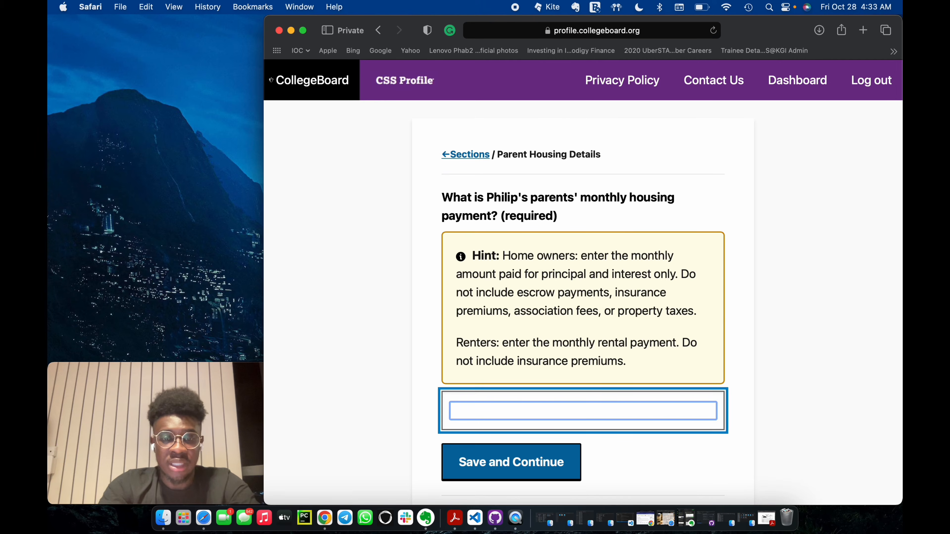
{"action": "type", "text": "6"}
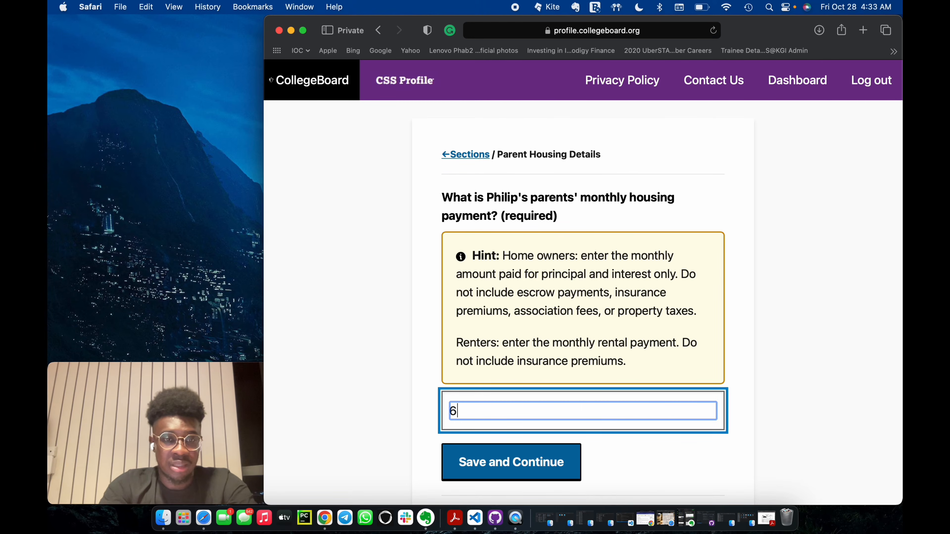
{"action": "type", "text": "50"}
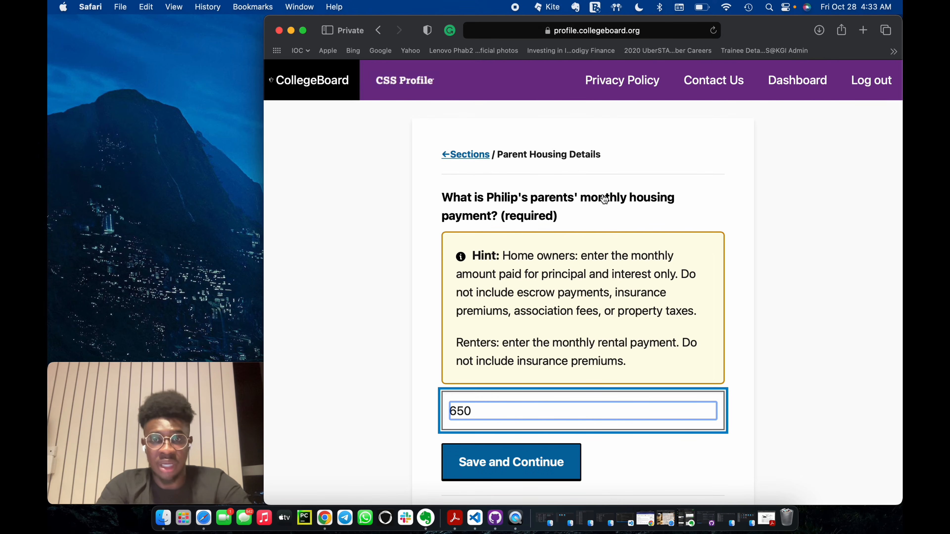
{"action": "left_click", "coordinate": [503, 457]}
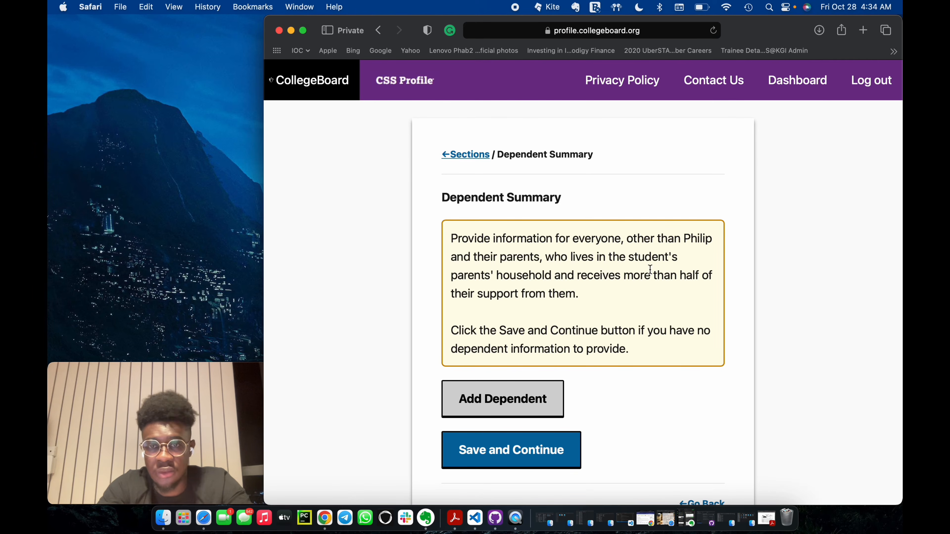
Add a dependent, open its details and enter the dependent's first and last name.
{"action": "left_click", "coordinate": [525, 402]}
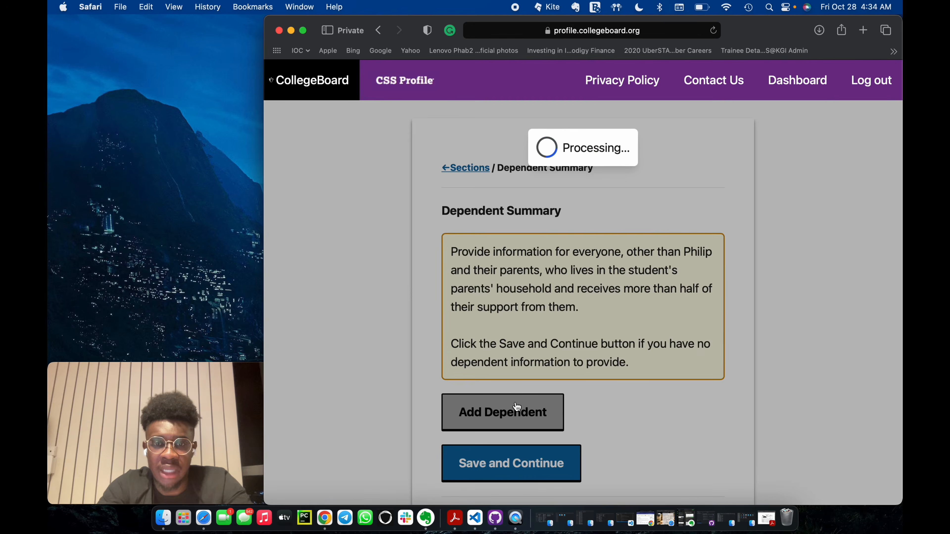
{"action": "scroll", "coordinate": [485, 359], "scroll_direction": "down", "scroll_amount": 3}
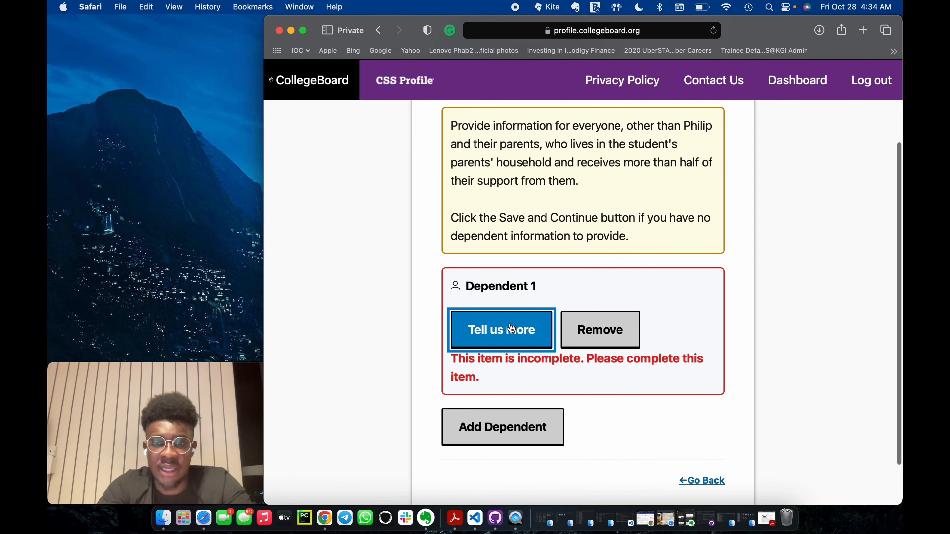
{"action": "left_click", "coordinate": [486, 331]}
{"action": "scroll", "coordinate": [464, 262], "scroll_direction": "up", "scroll_amount": 3}
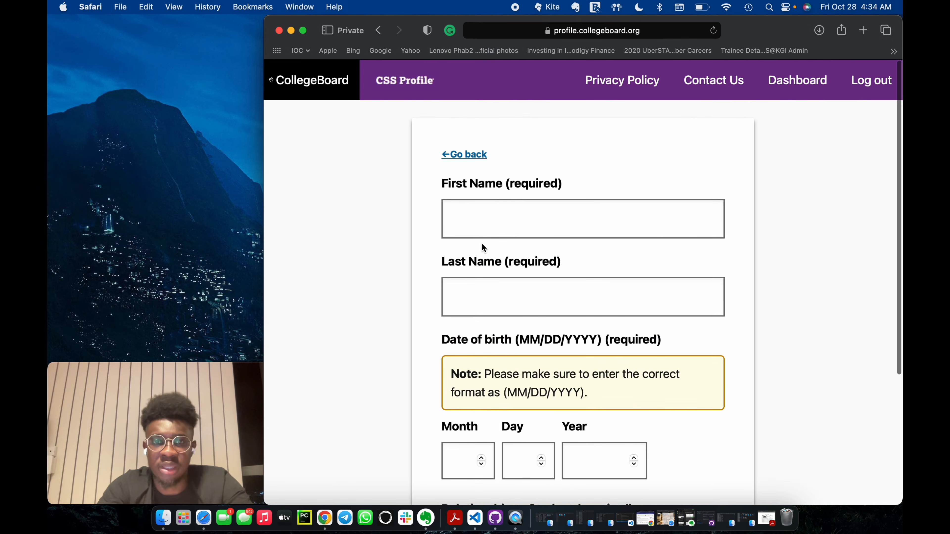
{"action": "left_click", "coordinate": [488, 217]}
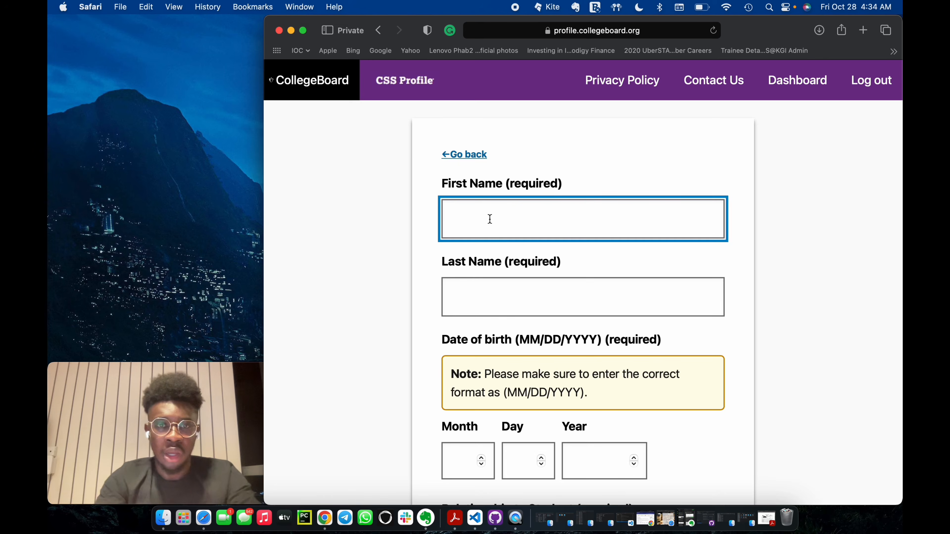
{"action": "type", "text": "Philippi"}
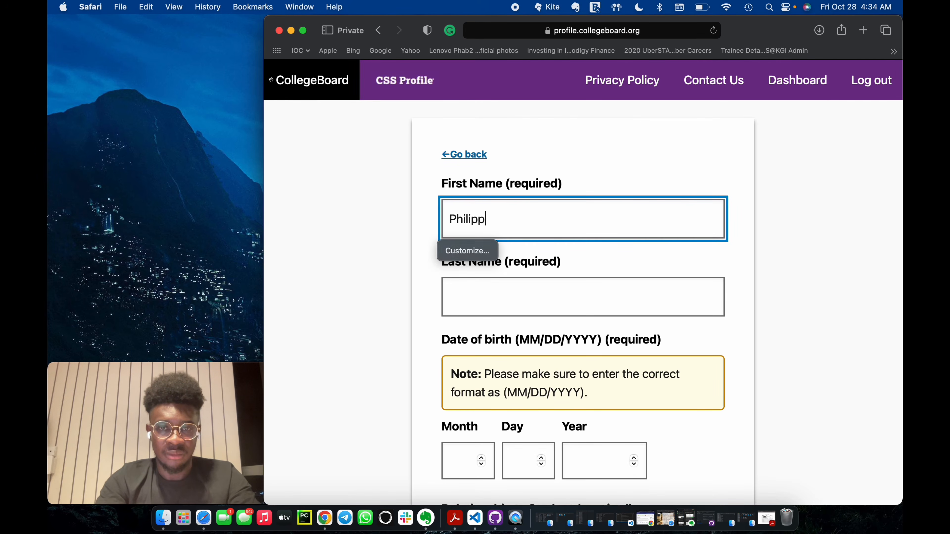
{"action": "key", "text": "BackSpace"}
{"action": "key", "text": "BackSpace"}
{"action": "type", "text": "pa"}
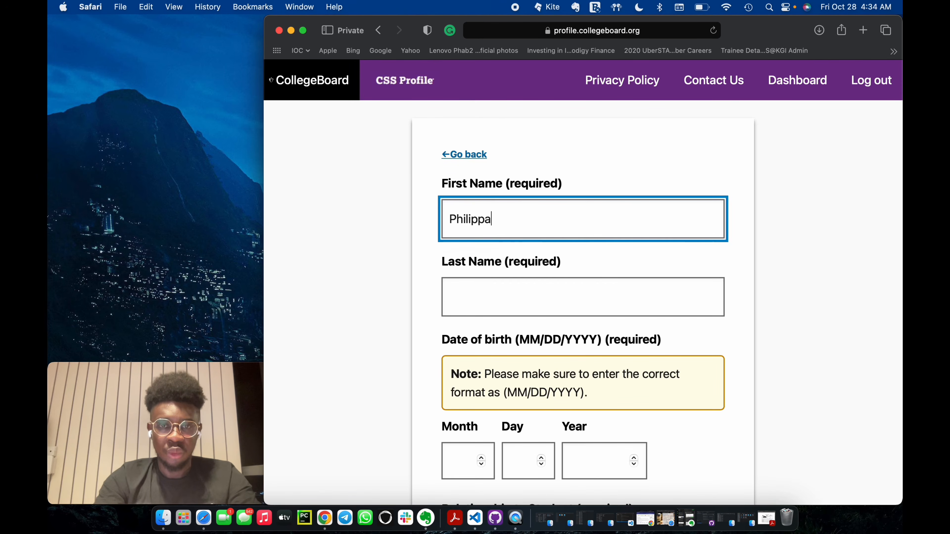
{"action": "left_click", "coordinate": [509, 297]}
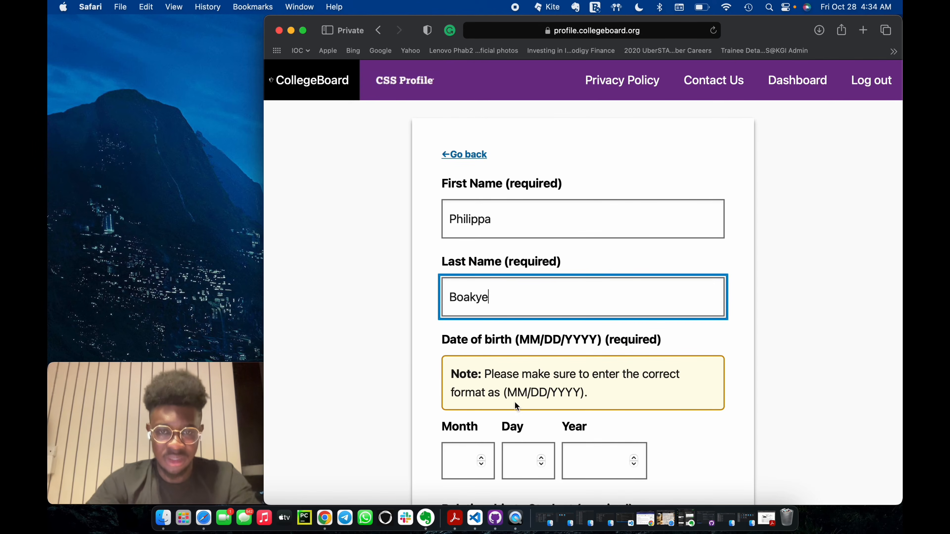
Fill in the month, day and year of the dependent's date of birth.
{"action": "left_click", "coordinate": [460, 458]}
{"action": "type", "text": "10"}
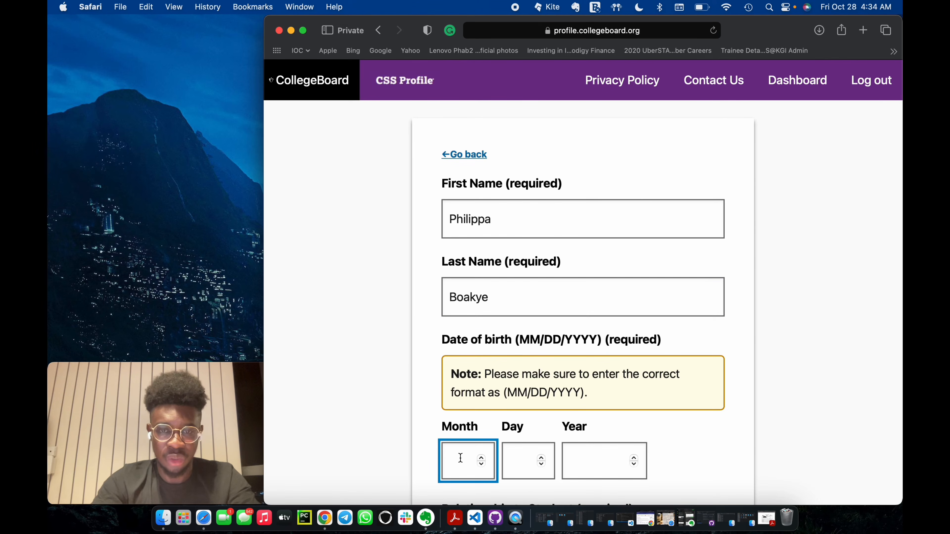
{"action": "left_click", "coordinate": [513, 453]}
{"action": "type", "text": "20"}
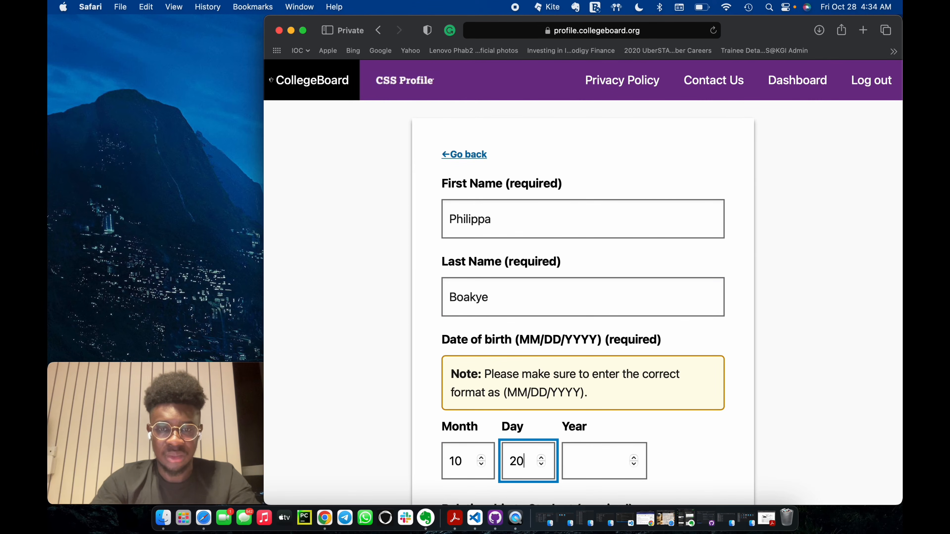
{"action": "left_click", "coordinate": [598, 450]}
{"action": "type", "text": "202"}
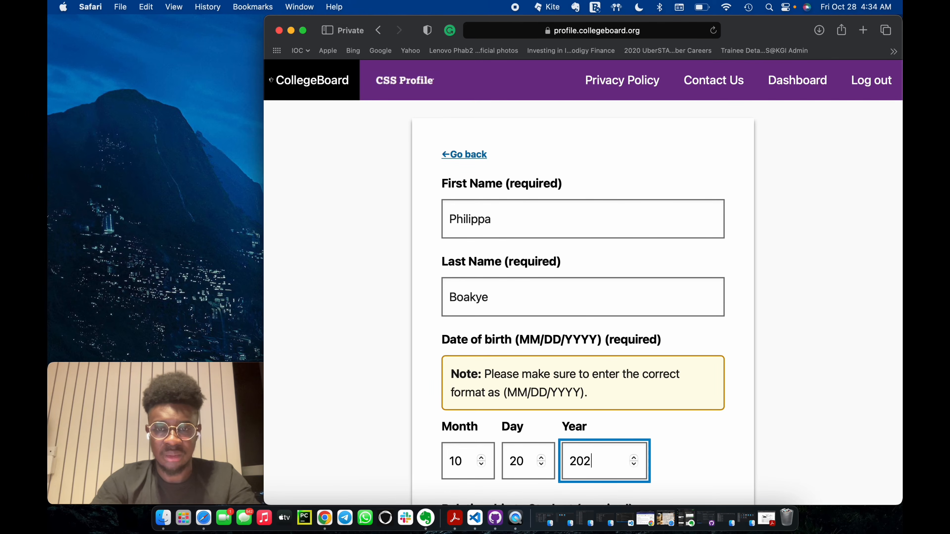
{"action": "key", "text": "BackSpace"}
{"action": "type", "text": "02"}
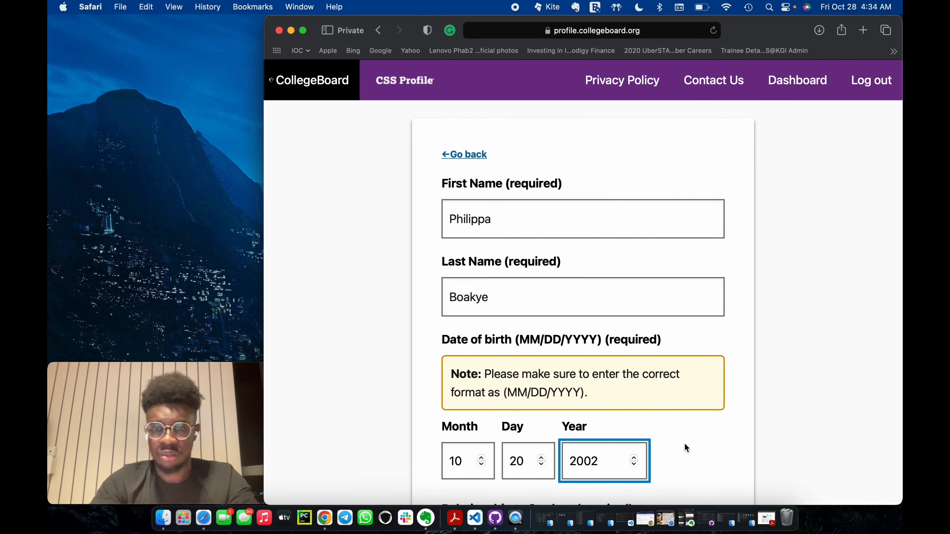
Set the dependent's relationship to the student to Sibling, update the dependent and save the summary page.
{"action": "scroll", "coordinate": [685, 443], "scroll_direction": "down", "scroll_amount": 5}
{"action": "left_click", "coordinate": [578, 360]}
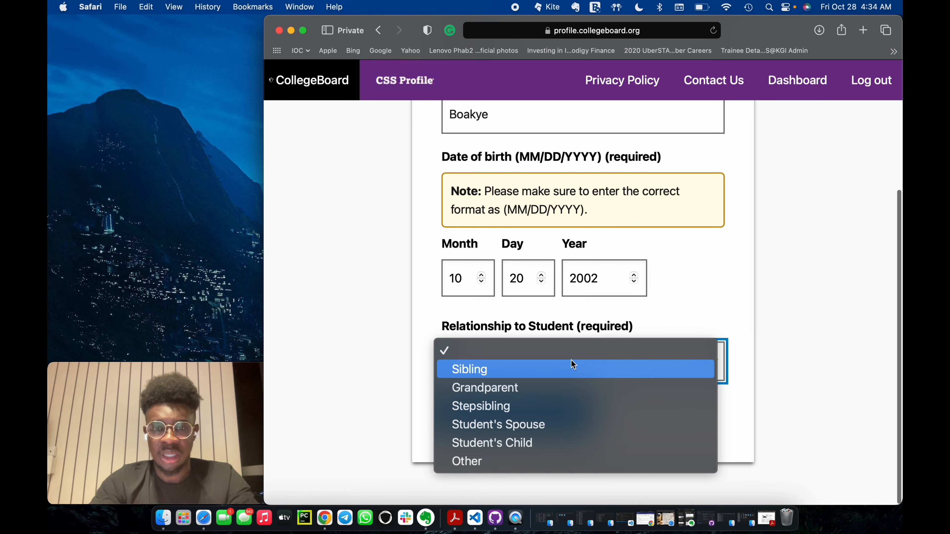
{"action": "left_click", "coordinate": [516, 370]}
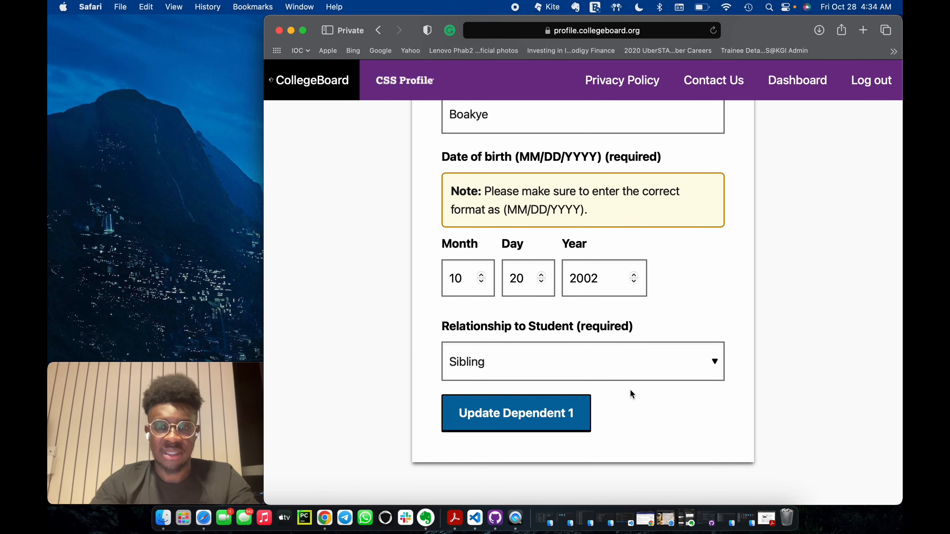
{"action": "left_click", "coordinate": [578, 406]}
{"action": "scroll", "coordinate": [621, 401], "scroll_direction": "down", "scroll_amount": 5}
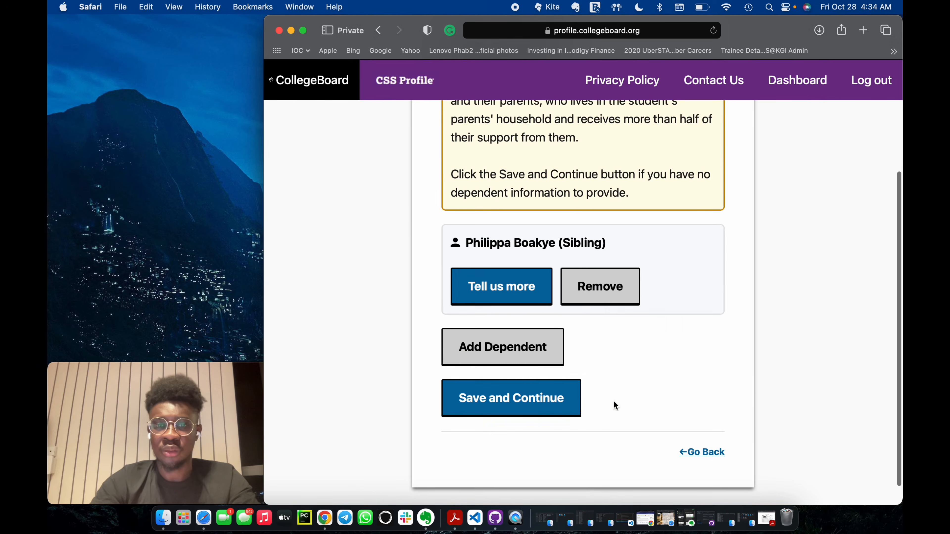
{"action": "left_click", "coordinate": [536, 396]}
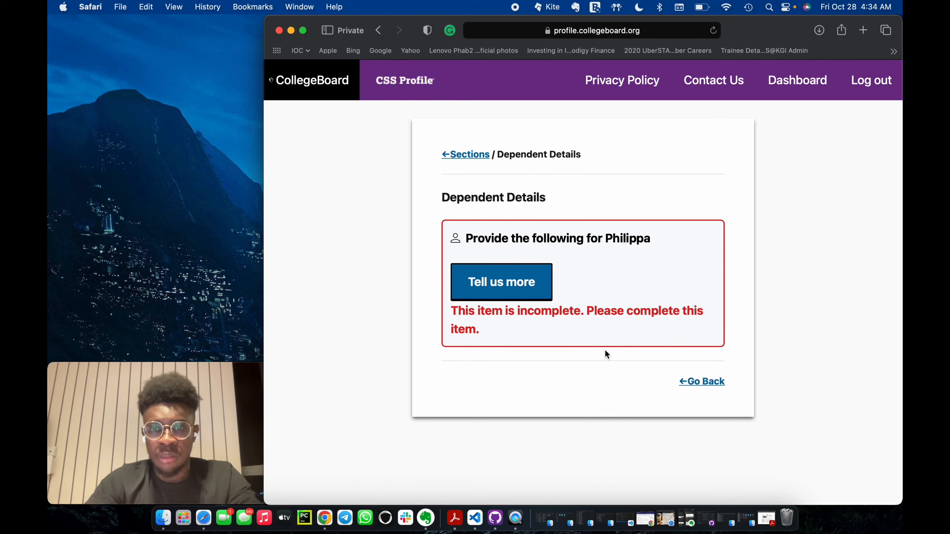
Set the dependent's year in school to 10th grade for 2022-23 and 11th grade for 2023-24, then update and save.
{"action": "left_click", "coordinate": [518, 283]}
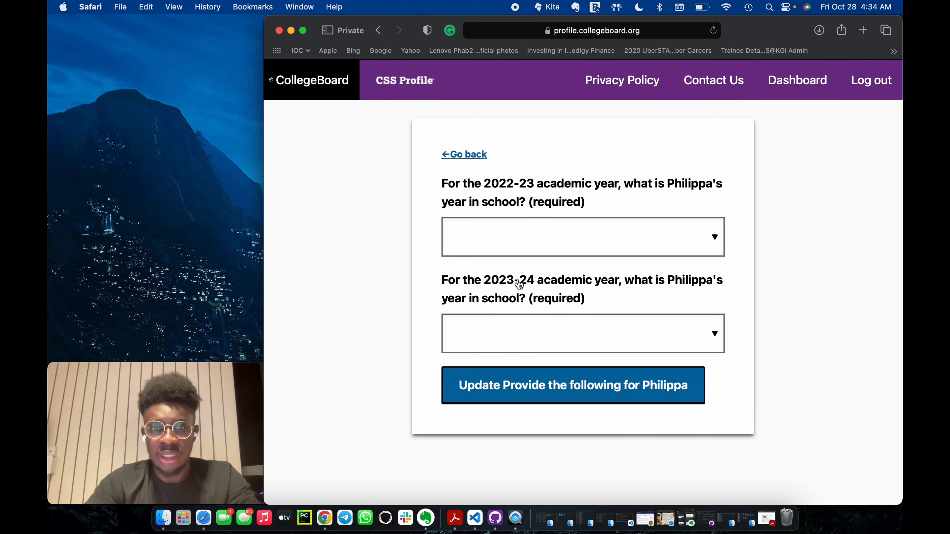
{"action": "left_click", "coordinate": [581, 244]}
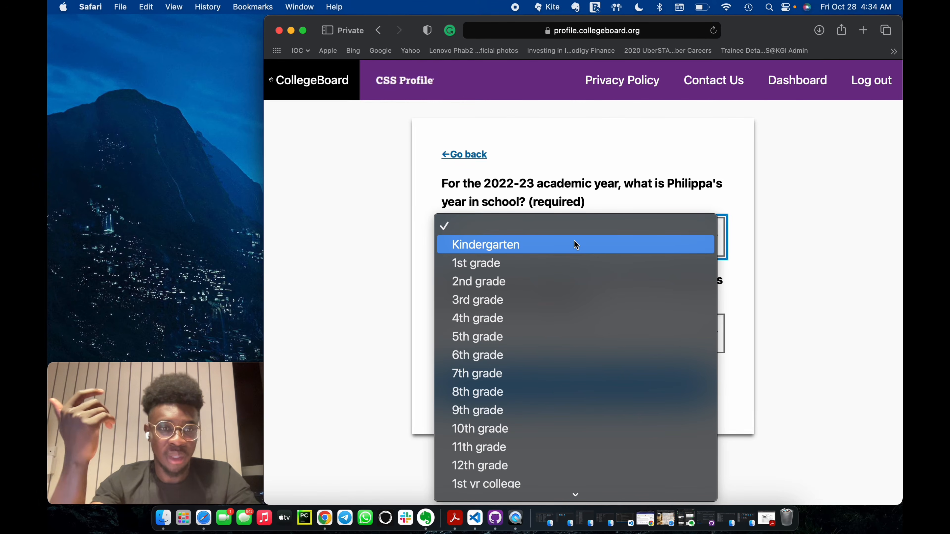
{"action": "scroll", "coordinate": [586, 409], "scroll_direction": "down", "scroll_amount": 3}
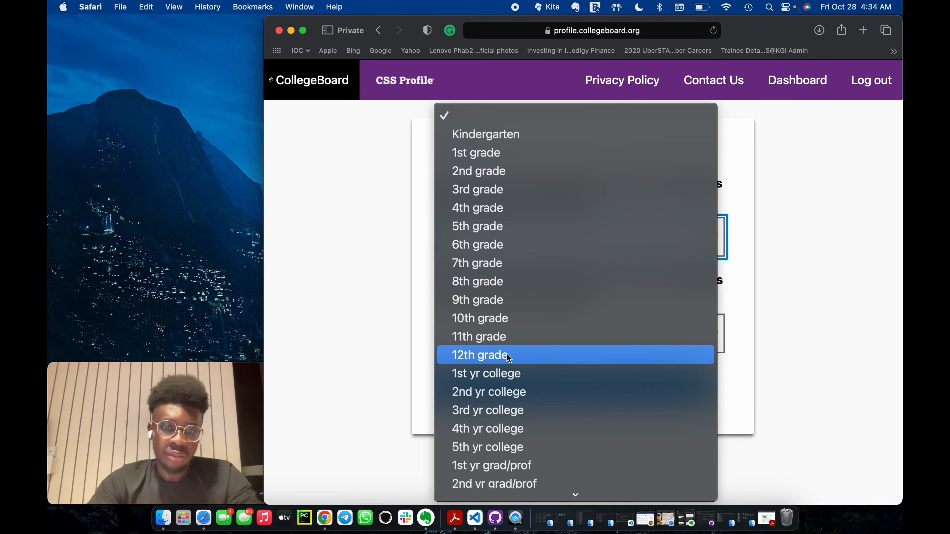
{"action": "scroll", "coordinate": [516, 411], "scroll_direction": "down", "scroll_amount": 2}
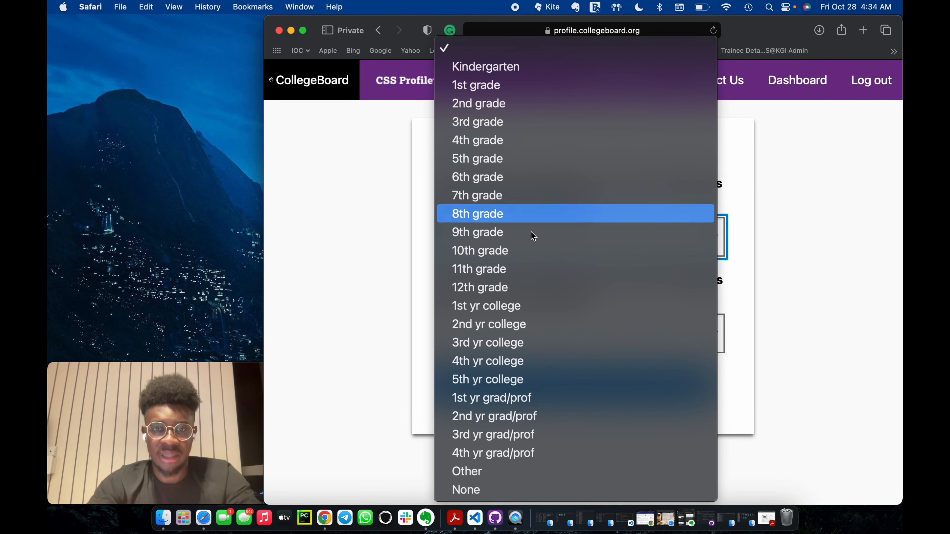
{"action": "left_click", "coordinate": [516, 253]}
{"action": "left_click", "coordinate": [494, 330]}
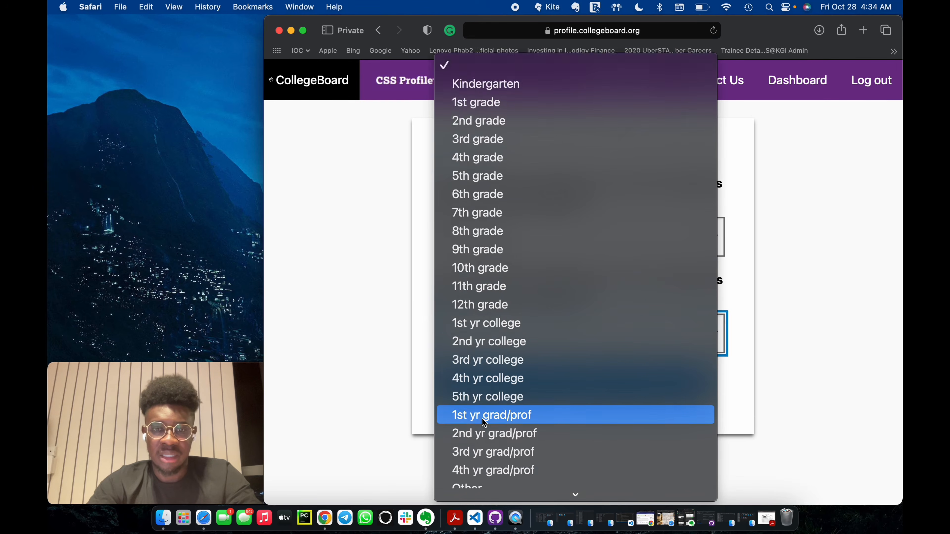
{"action": "scroll", "coordinate": [484, 423], "scroll_direction": "down", "scroll_amount": 1}
{"action": "left_click", "coordinate": [508, 272]}
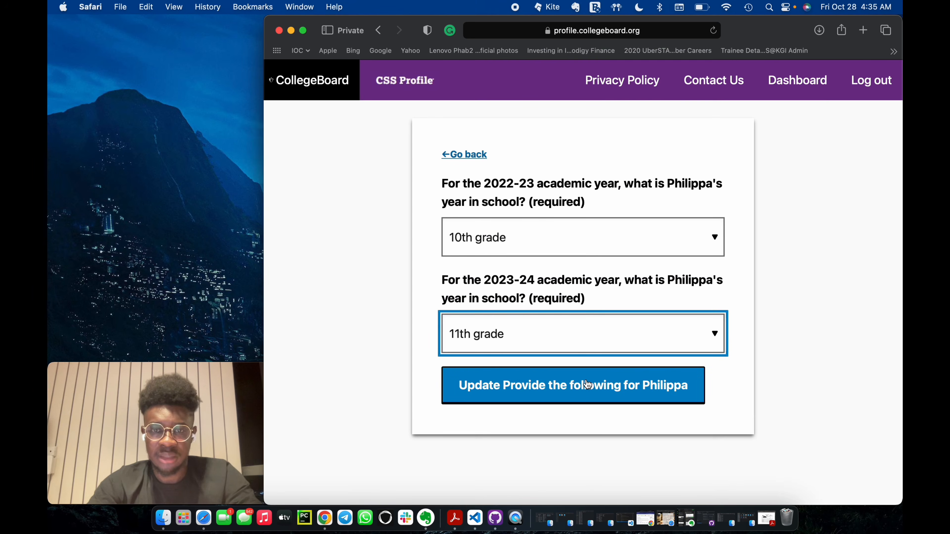
{"action": "left_click", "coordinate": [576, 388]}
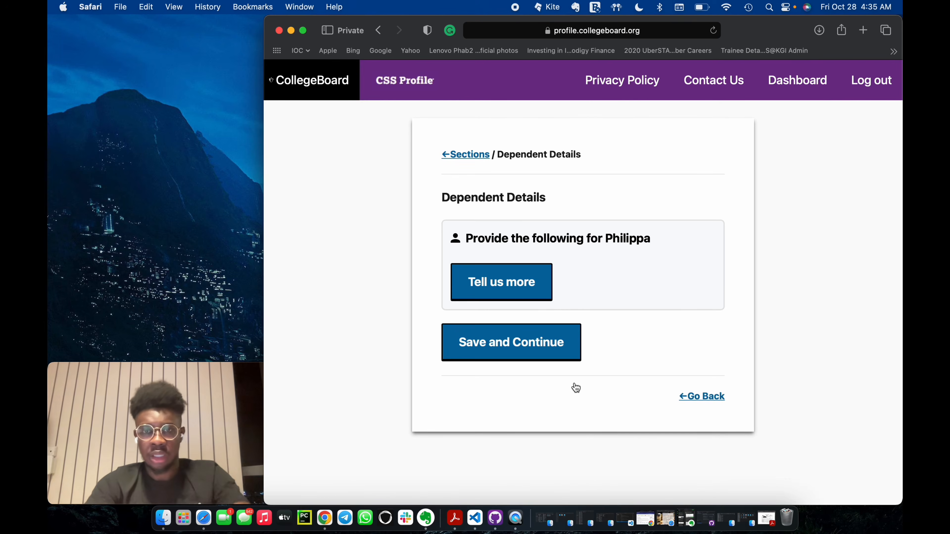
{"action": "left_click", "coordinate": [510, 341]}
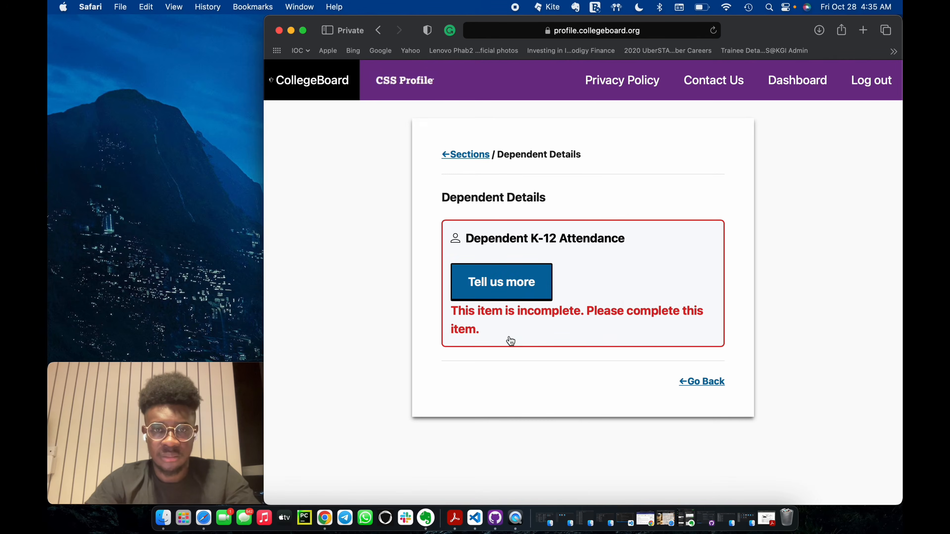
Answer No to the dependent attending a private K-12 school in both 2022-23 and 2023-24, then update and save.
{"action": "left_click", "coordinate": [525, 293]}
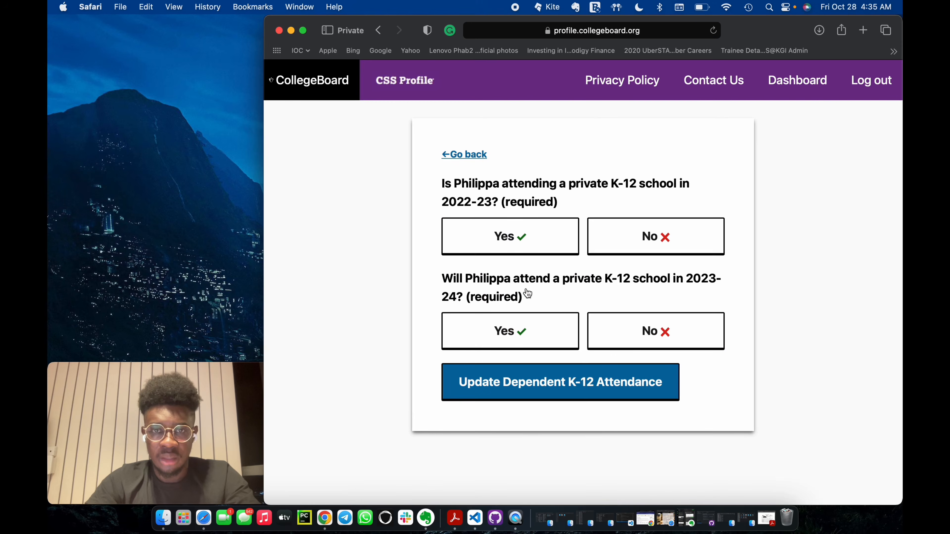
{"action": "left_click", "coordinate": [640, 239]}
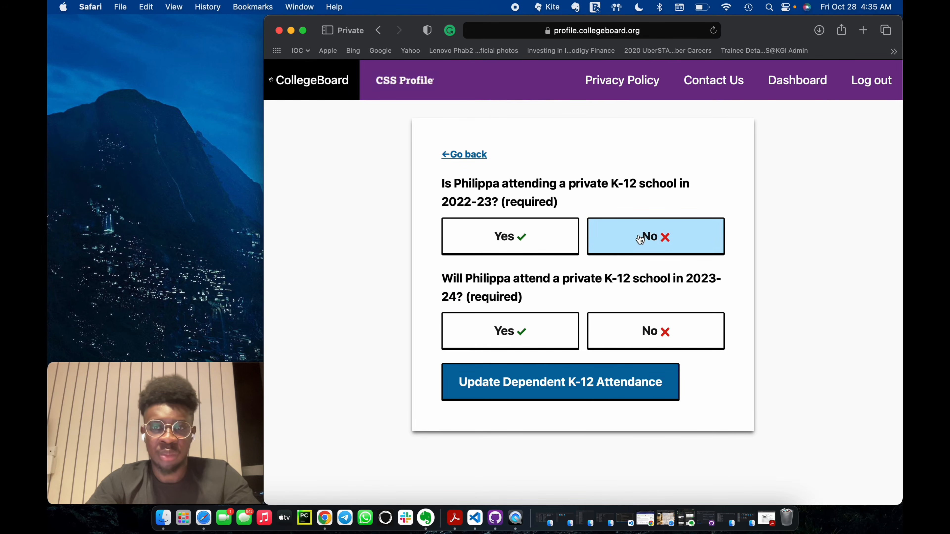
{"action": "left_click", "coordinate": [644, 332]}
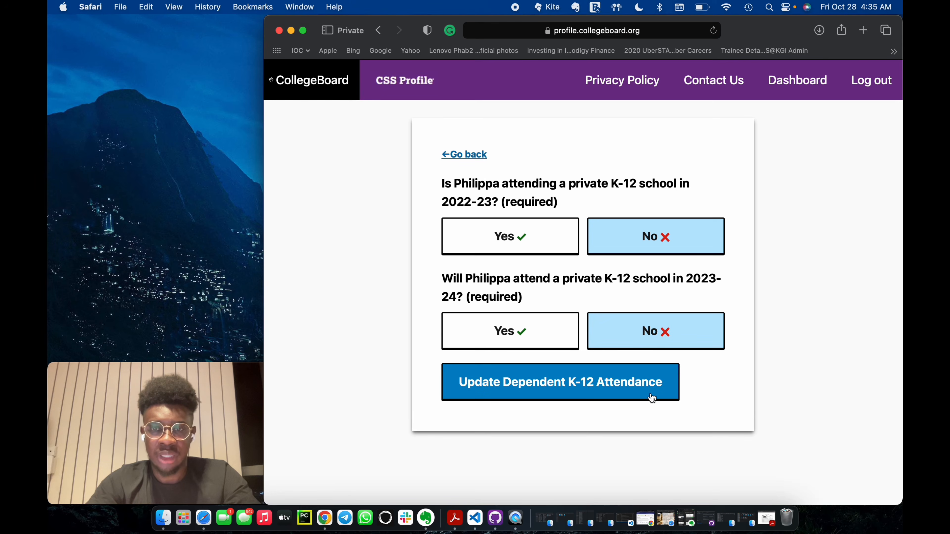
{"action": "left_click", "coordinate": [601, 387]}
{"action": "left_click", "coordinate": [546, 342]}
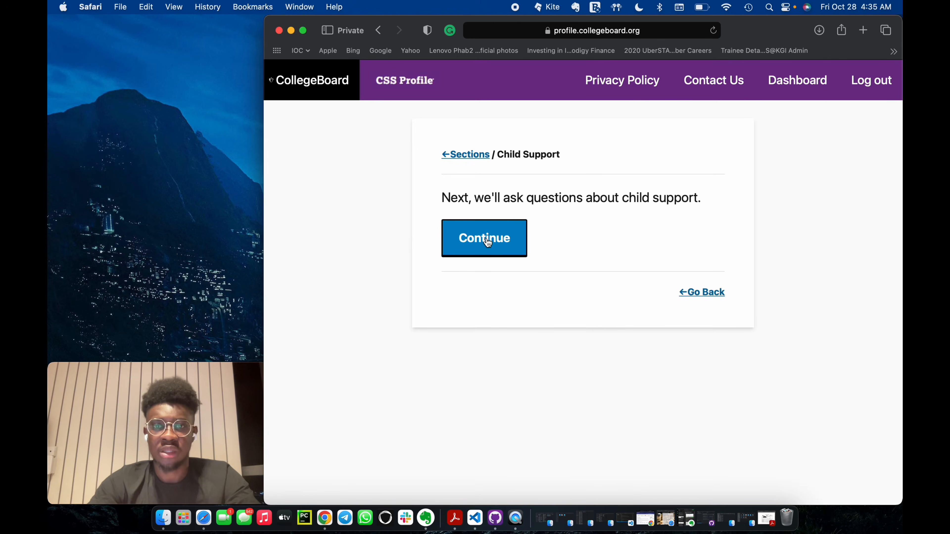
Start the child support section, answer No to support received in 2021 and support paid in 2021 or 2022, saving both pages.
{"action": "left_click", "coordinate": [488, 242]}
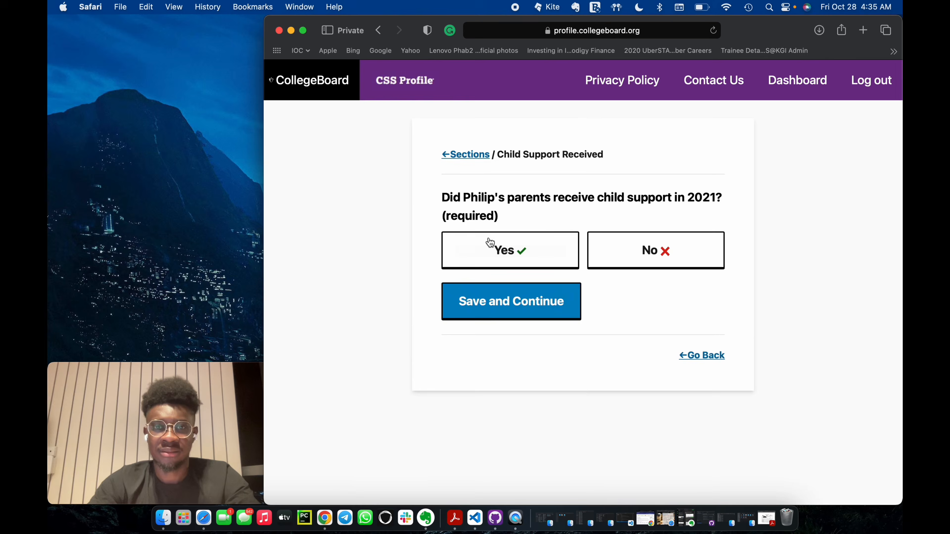
{"action": "left_click", "coordinate": [651, 258]}
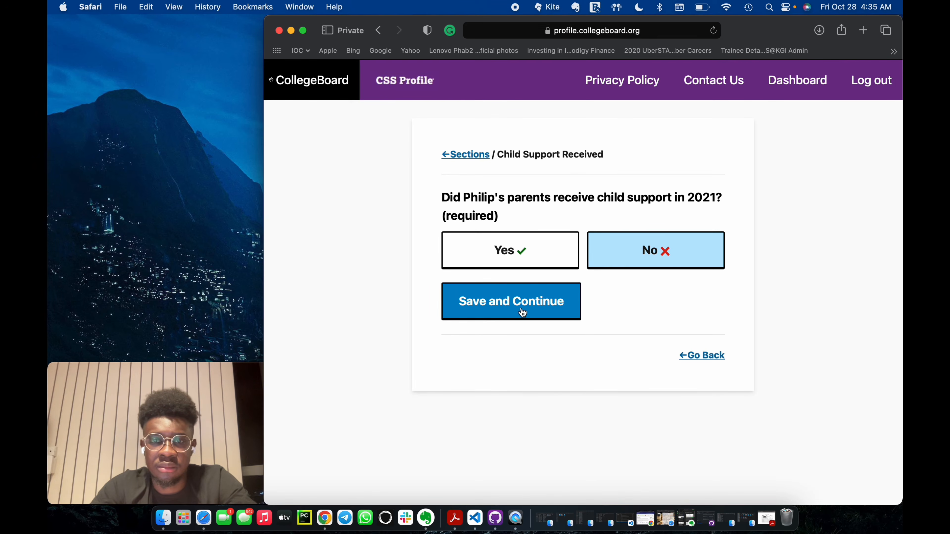
{"action": "left_click", "coordinate": [523, 312]}
{"action": "left_click", "coordinate": [621, 247]}
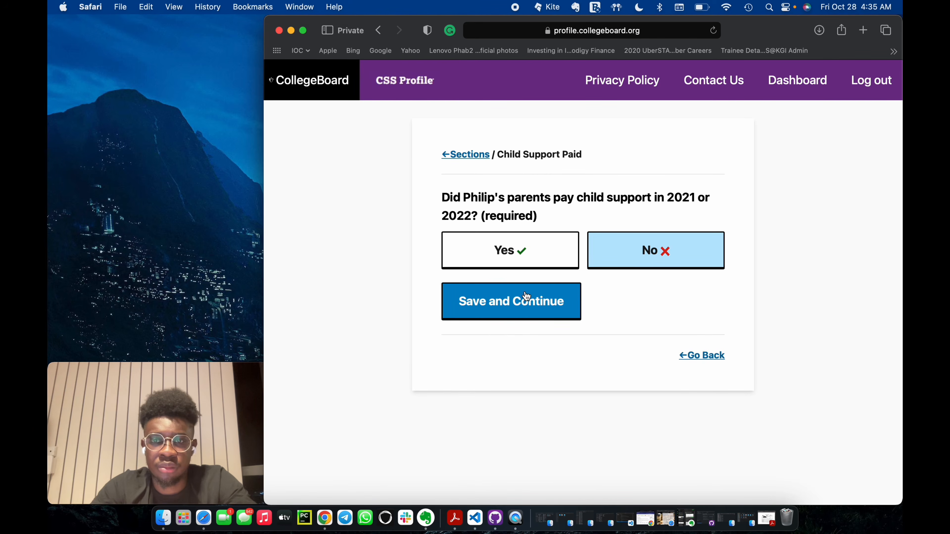
{"action": "left_click", "coordinate": [523, 299]}
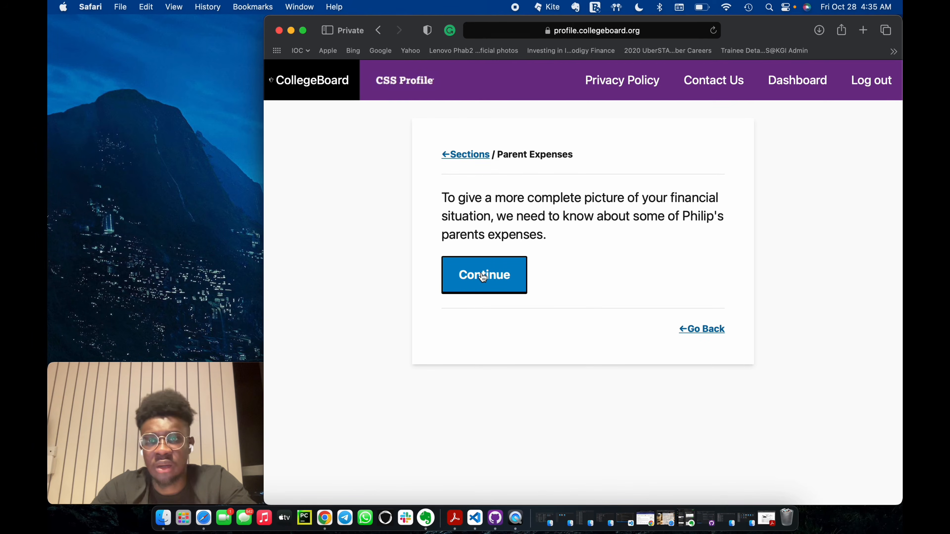
Start the parent expenses section, answer Yes to medical or dental expenses not covered by insurance, and save the page.
{"action": "left_click", "coordinate": [483, 277]}
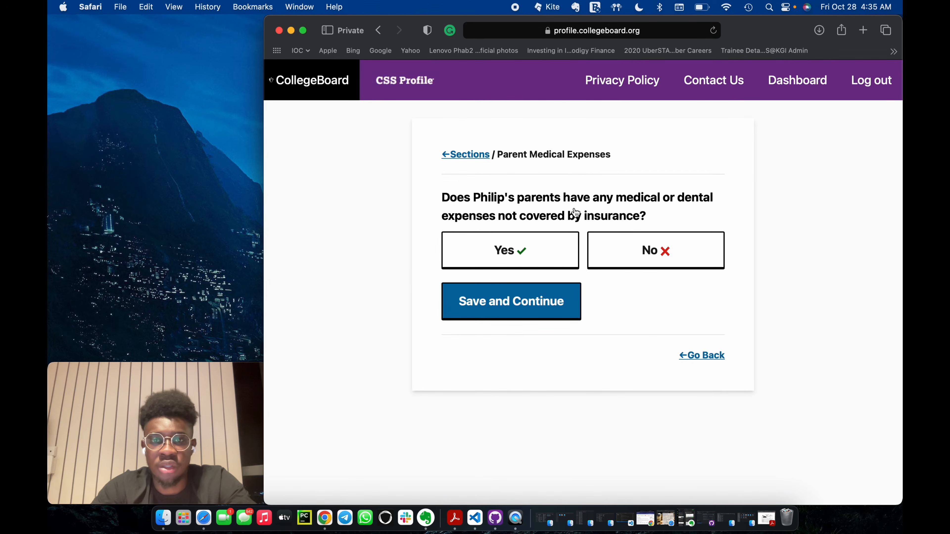
{"action": "left_click", "coordinate": [527, 256]}
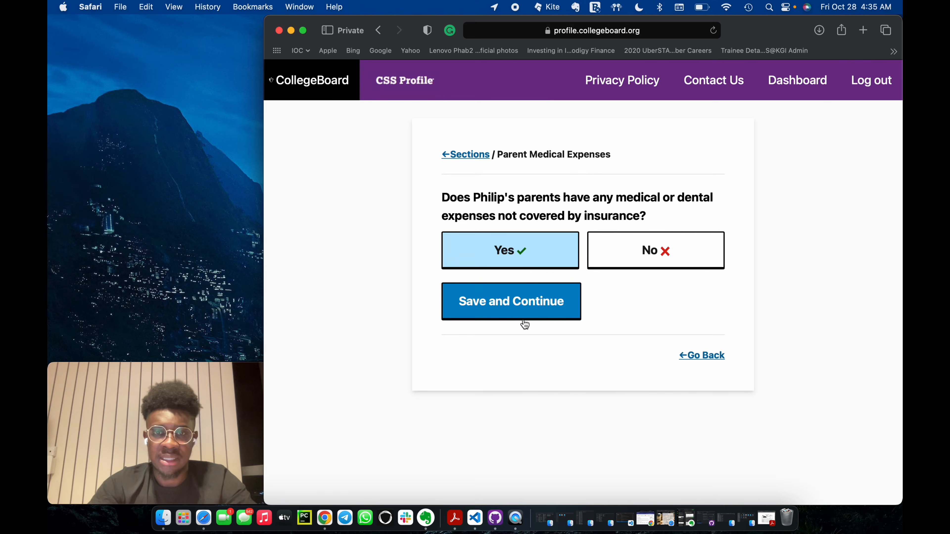
{"action": "left_click", "coordinate": [541, 311]}
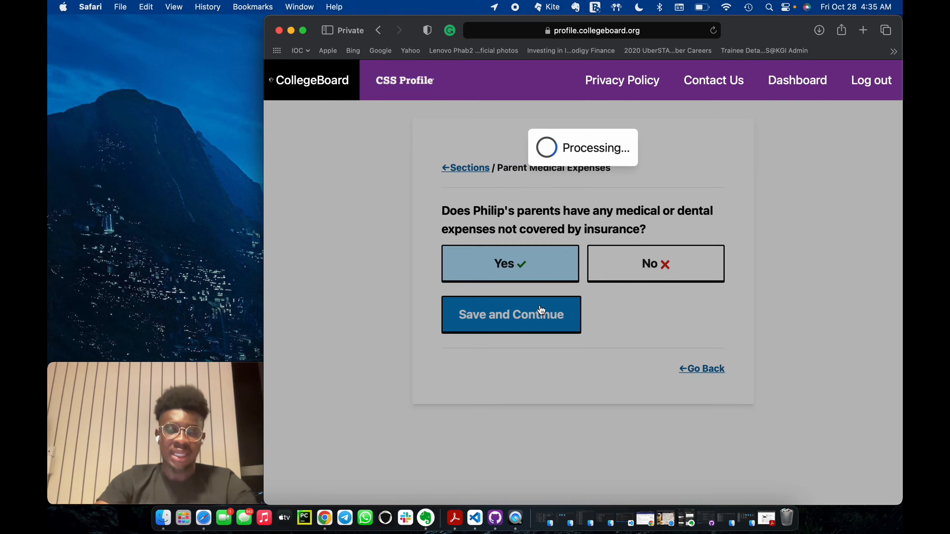
Enter uninsured medical and dental expenses of 5950 for 2021 and an expected 6100 for 2022, saving both pages.
{"action": "left_click", "coordinate": [494, 314]}
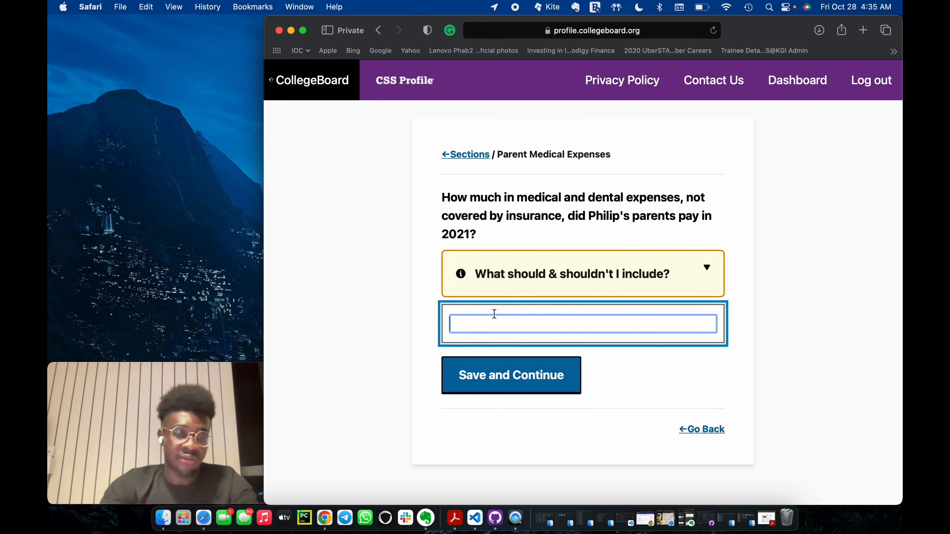
{"action": "type", "text": "59"}
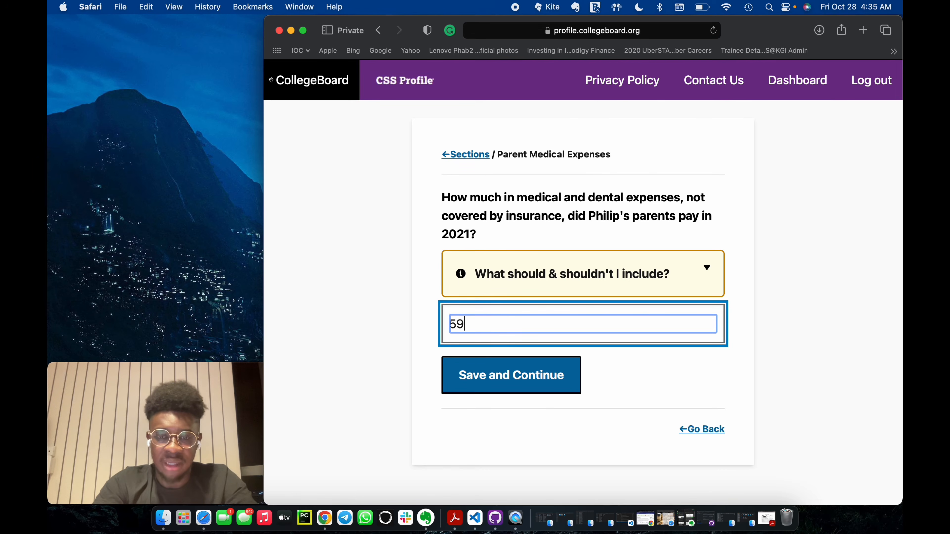
{"action": "type", "text": "50"}
{"action": "left_click", "coordinate": [492, 364]}
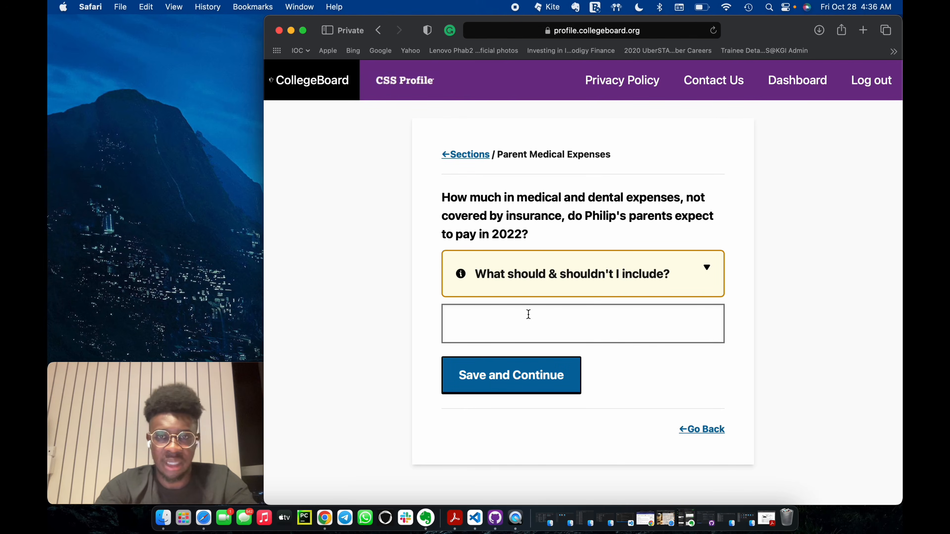
{"action": "left_click", "coordinate": [523, 320]}
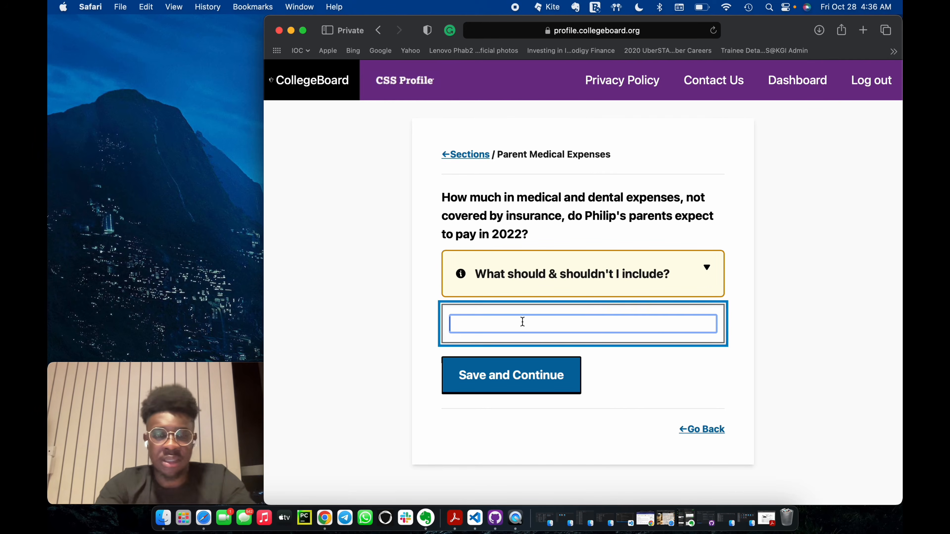
{"action": "type", "text": "6100"}
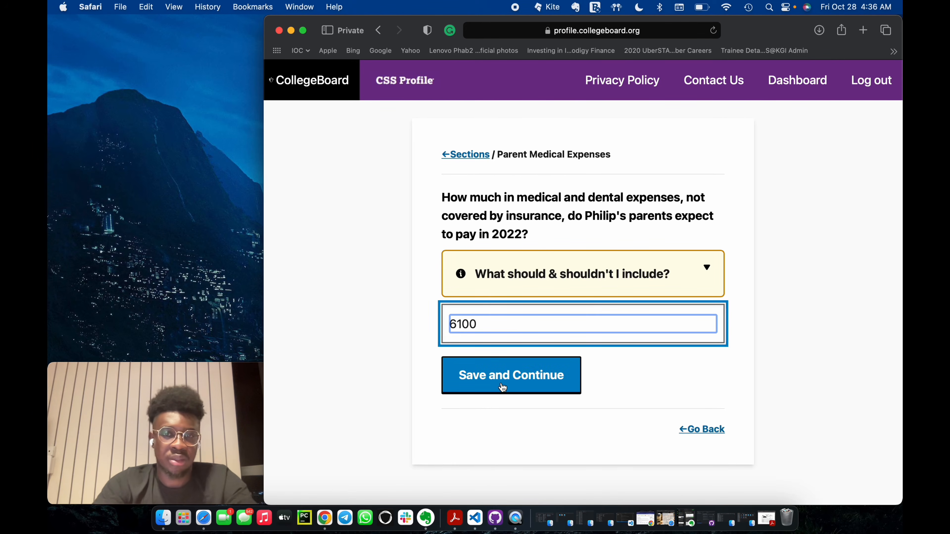
{"action": "left_click", "coordinate": [502, 387]}
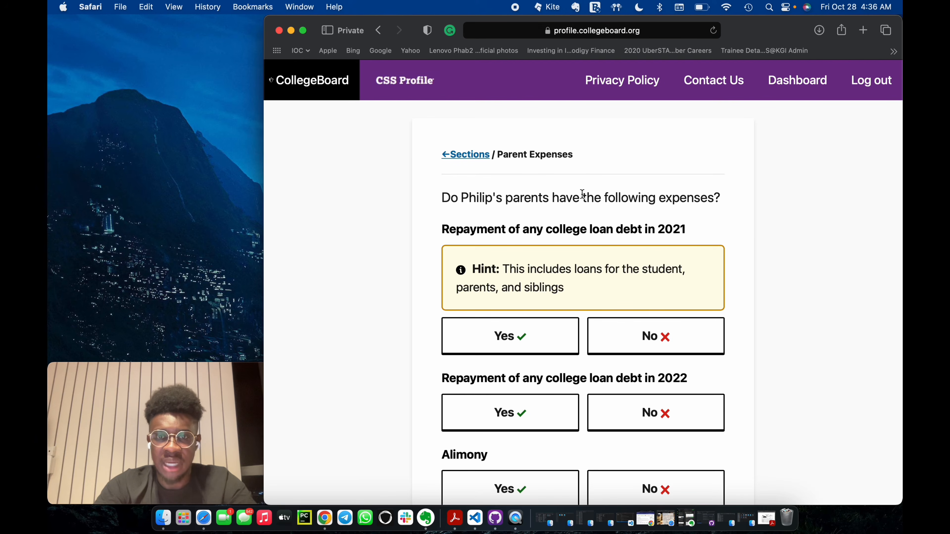
Answer No to college loan repayment in 2021 and 2022 and to alimony, and save the parent expenses page.
{"action": "scroll", "coordinate": [617, 338], "scroll_direction": "down", "scroll_amount": 2}
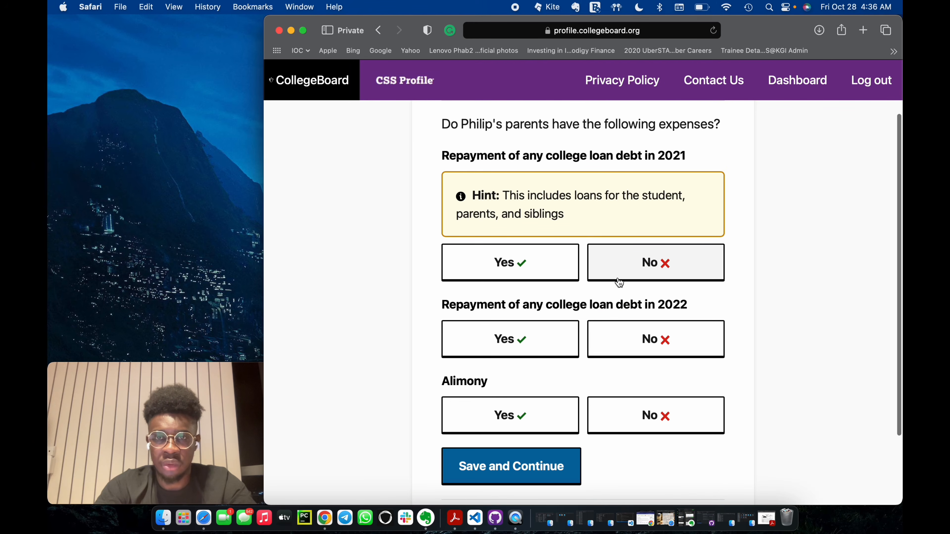
{"action": "left_click", "coordinate": [620, 275]}
{"action": "left_click", "coordinate": [659, 337]}
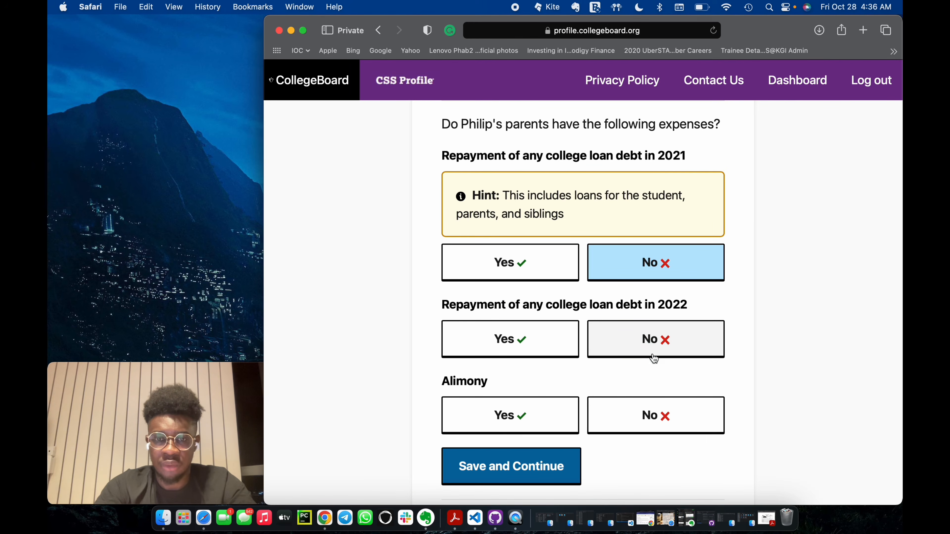
{"action": "left_click", "coordinate": [652, 415]}
{"action": "left_click", "coordinate": [520, 465]}
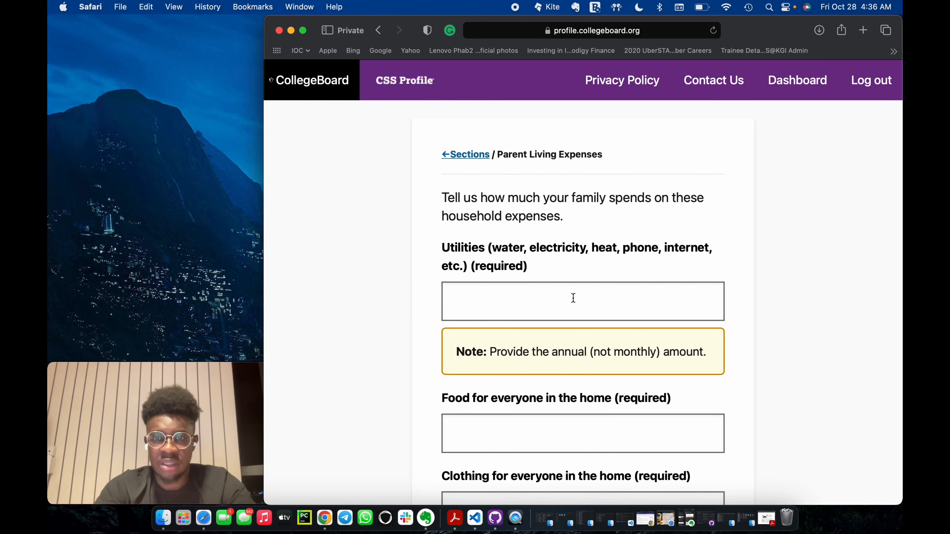
Enter the family's annual household expenses as 5281 for utilities, 5102 for food and 3744 for clothing.
{"action": "scroll", "coordinate": [566, 372], "scroll_direction": "down", "scroll_amount": 1}
{"action": "scroll", "coordinate": [565, 374], "scroll_direction": "down", "scroll_amount": 2}
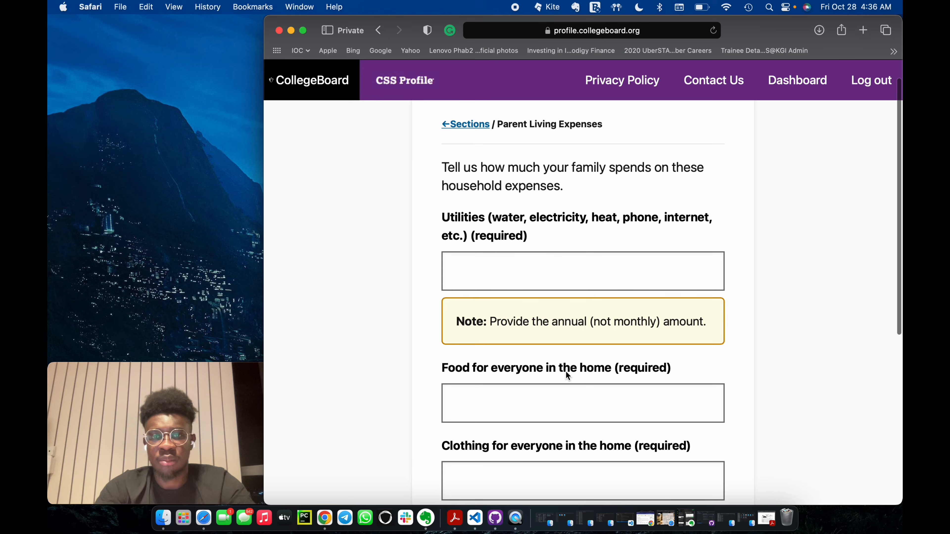
{"action": "left_click", "coordinate": [550, 269]}
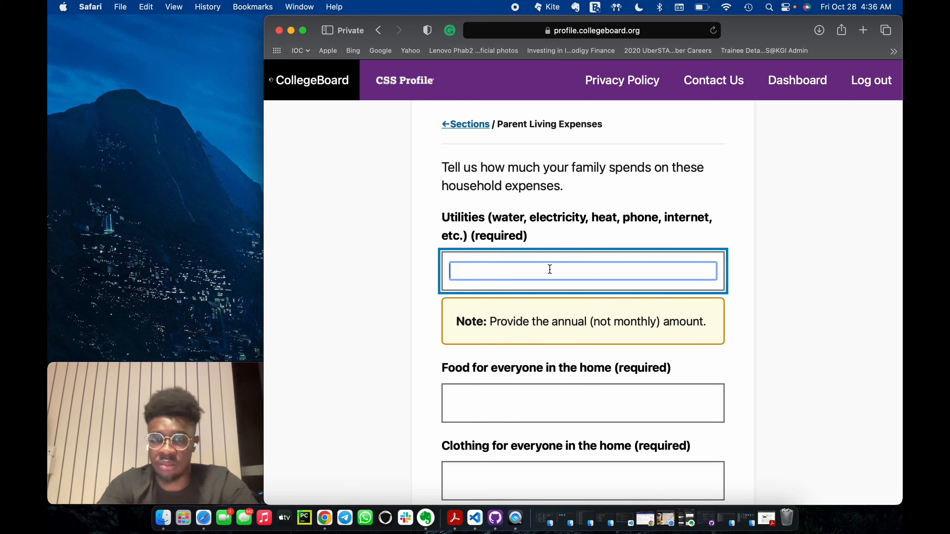
{"action": "type", "text": "5281"}
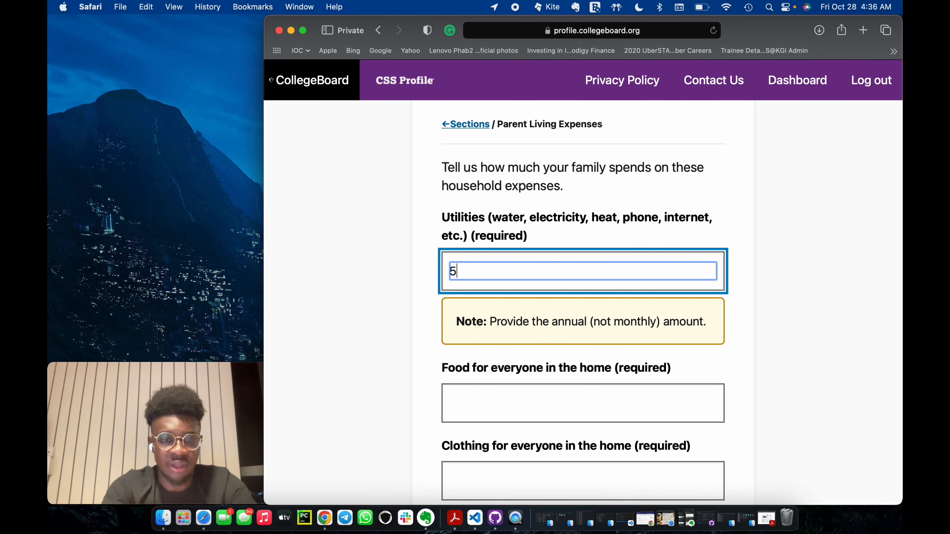
{"action": "left_click", "coordinate": [500, 400]}
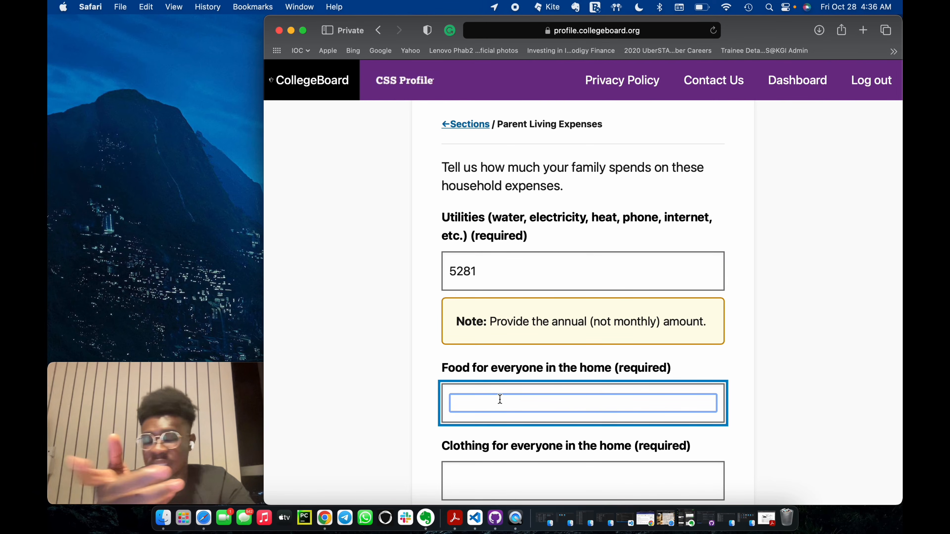
{"action": "type", "text": "5102"}
{"action": "left_click", "coordinate": [508, 472]}
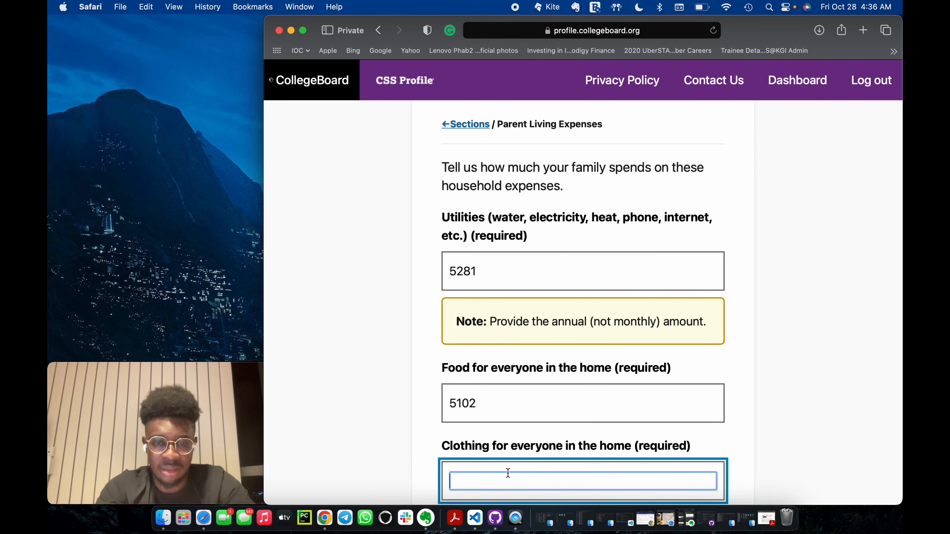
{"action": "type", "text": "3744"}
Enter 3441 for household necessities and save the household expenses page.
{"action": "scroll", "coordinate": [553, 353], "scroll_direction": "down", "scroll_amount": 5}
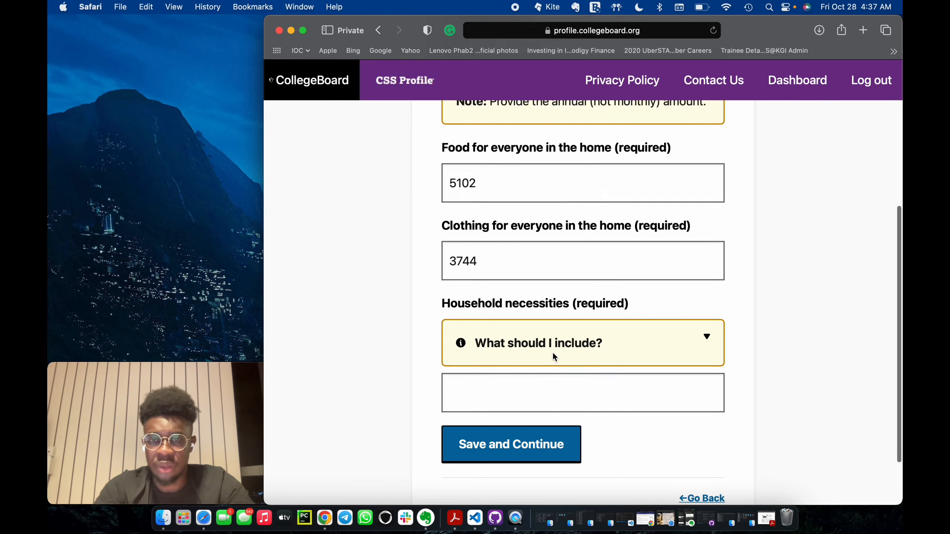
{"action": "key", "text": "Tab"}
{"action": "type", "text": "3441"}
{"action": "left_click", "coordinate": [519, 464]}
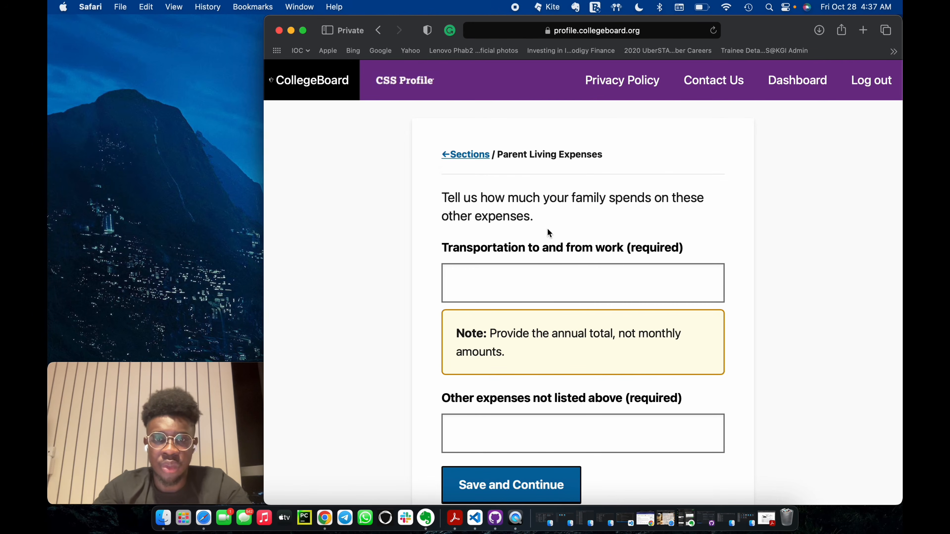
Enter 1200 for annual transportation to and from work and 10020 for other expenses not listed.
{"action": "scroll", "coordinate": [531, 363], "scroll_direction": "down", "scroll_amount": 4}
{"action": "key", "text": "Tab"}
{"action": "type", "text": "1200"}
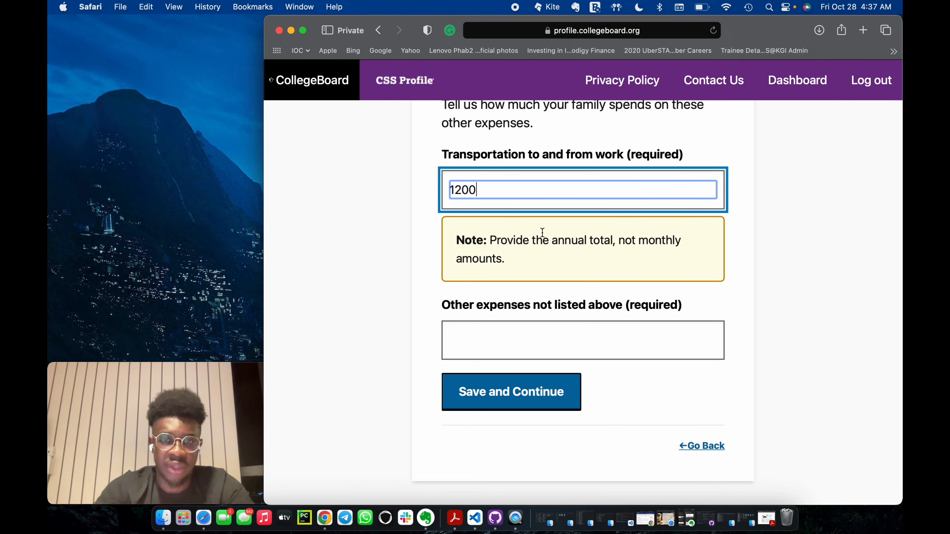
{"action": "key", "text": "Tab"}
{"action": "type", "text": "10020"}
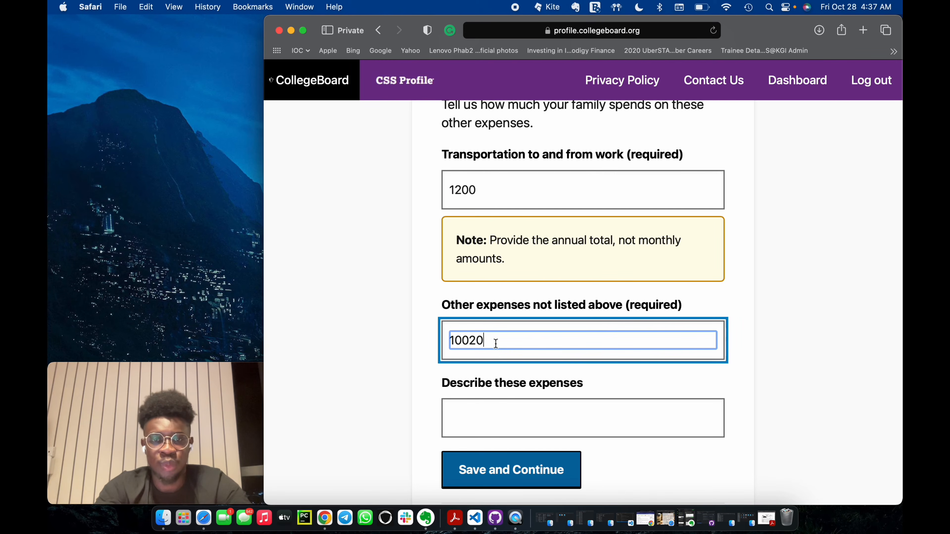
Describe the other expenses as "Educational expenses for siblings" and save the living expenses page.
{"action": "left_click", "coordinate": [488, 418]}
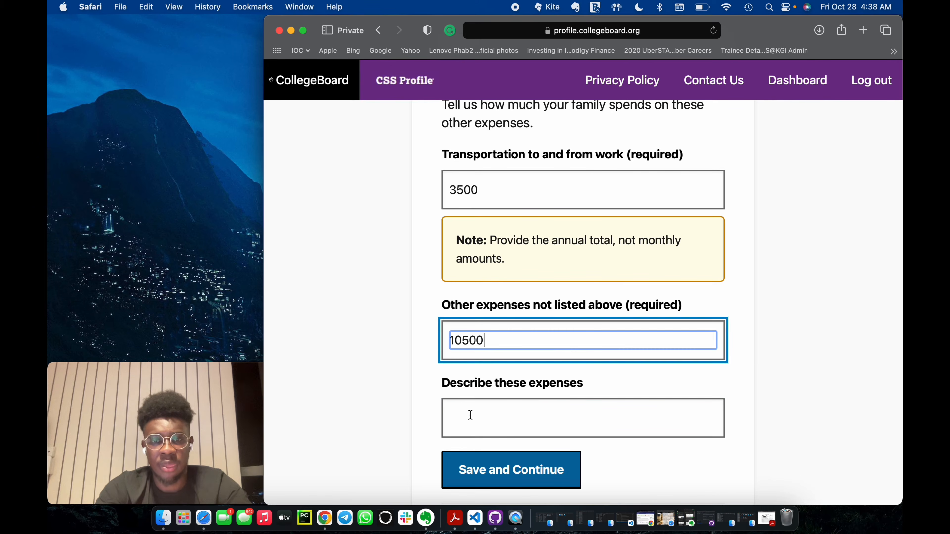
{"action": "left_click", "coordinate": [468, 413]}
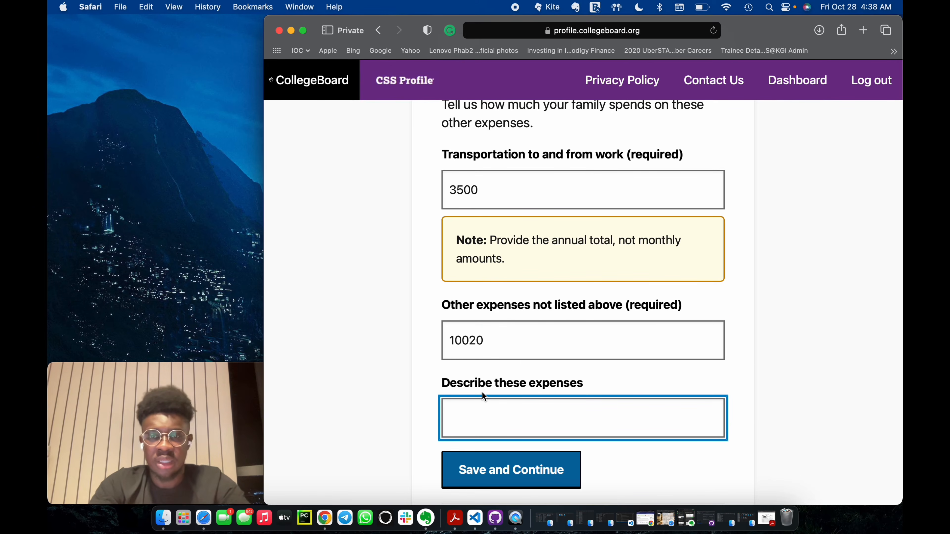
{"action": "left_click_drag", "start_coordinate": [513, 338], "coordinate": [420, 341]}
{"action": "left_click", "coordinate": [483, 413]}
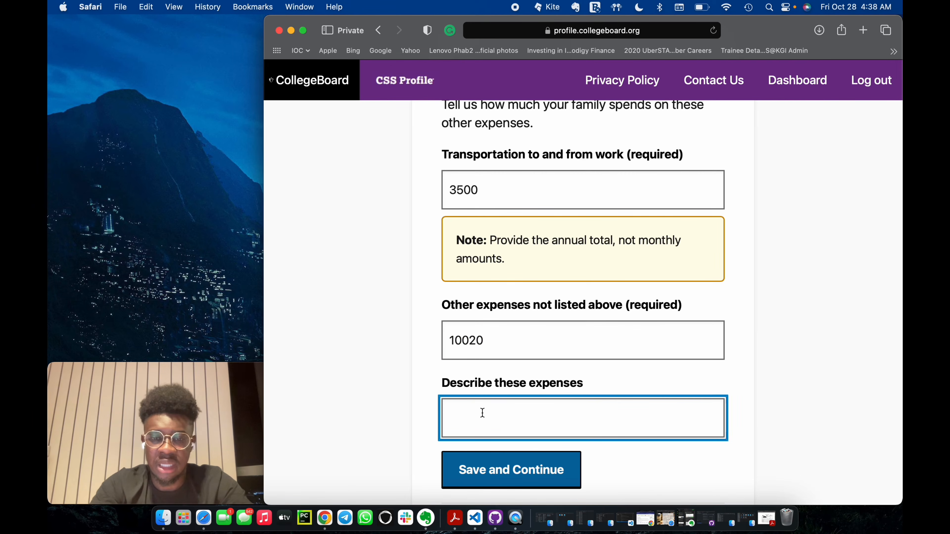
{"action": "type", "text": "Educational expens"}
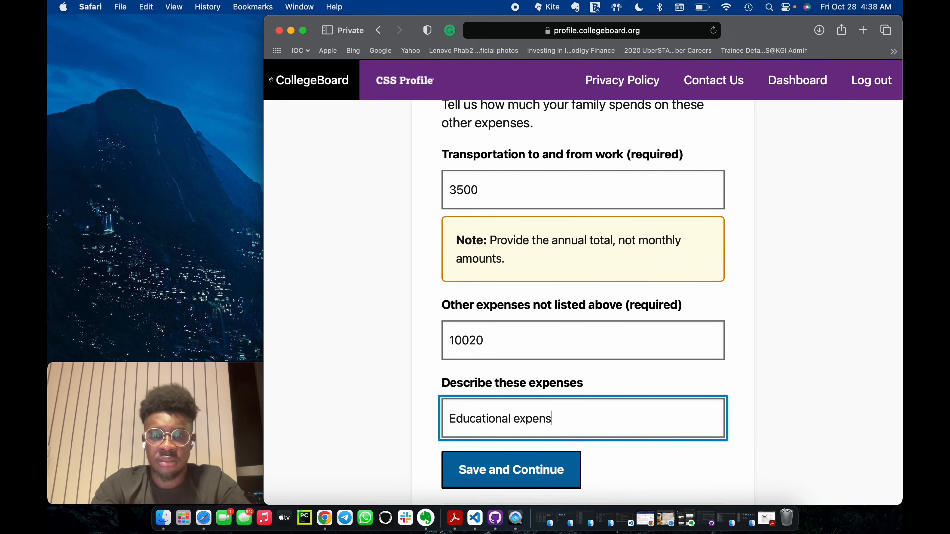
{"action": "type", "text": "es for siblings"}
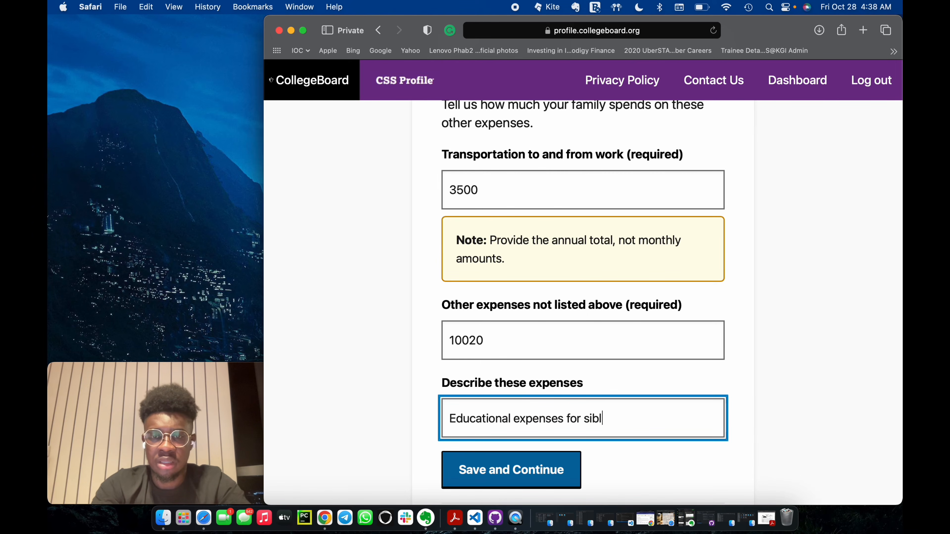
{"action": "left_click", "coordinate": [484, 481]}
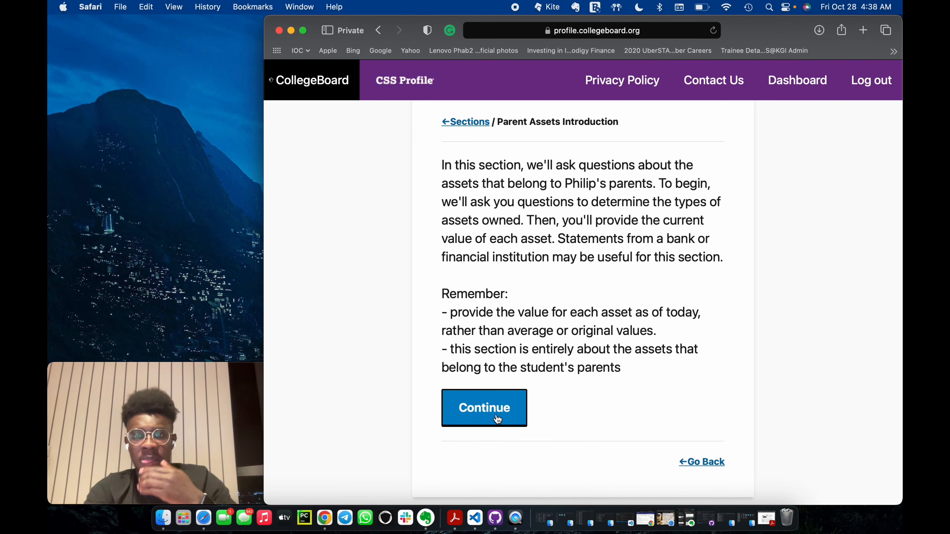
Start the parent assets section, enter 13000 as the current amount in cash, savings, checking and deposit accounts, and save.
{"action": "left_click", "coordinate": [496, 417]}
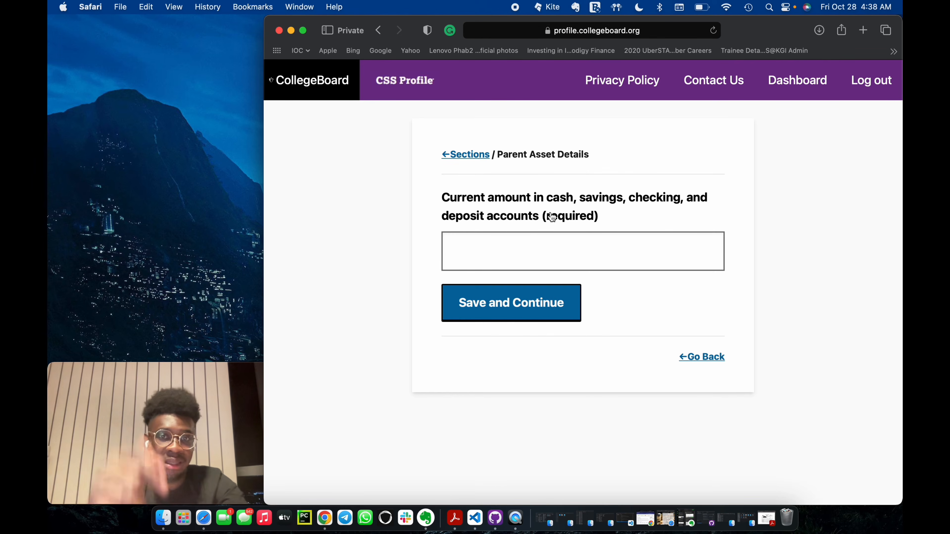
{"action": "left_click", "coordinate": [536, 247]}
{"action": "type", "text": "1"}
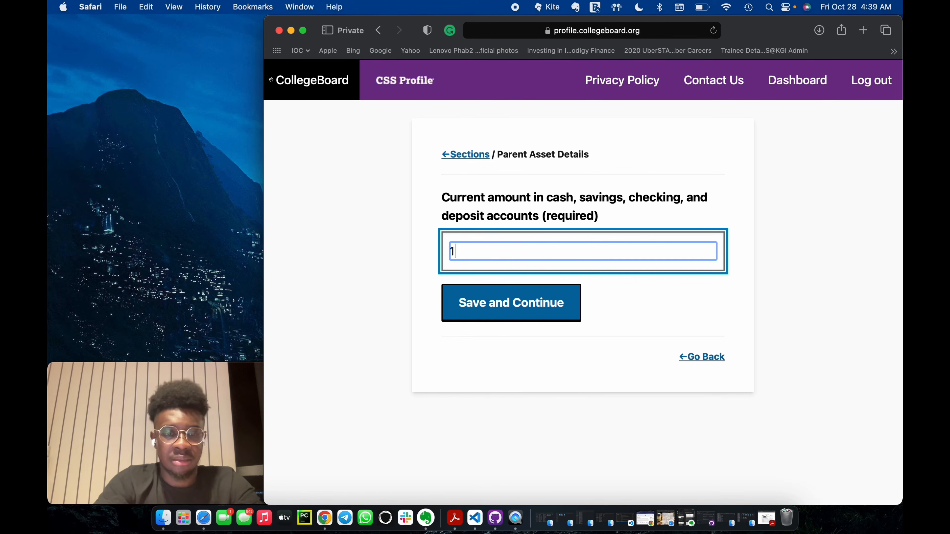
{"action": "type", "text": "3000"}
{"action": "key", "text": "Return"}
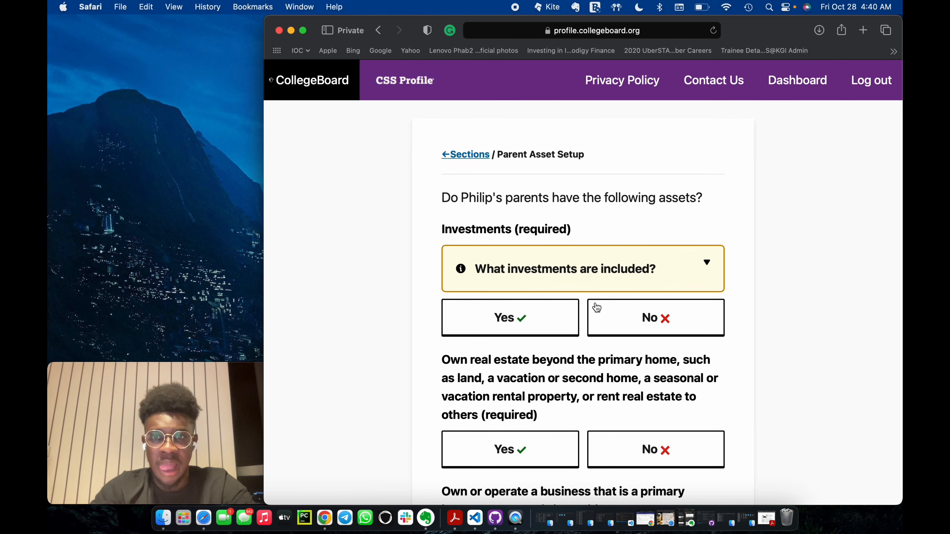
Answer No to investments, additional real estate, business and farm ownership, and assets held in the children's names, saving both pages.
{"action": "left_click", "coordinate": [615, 314]}
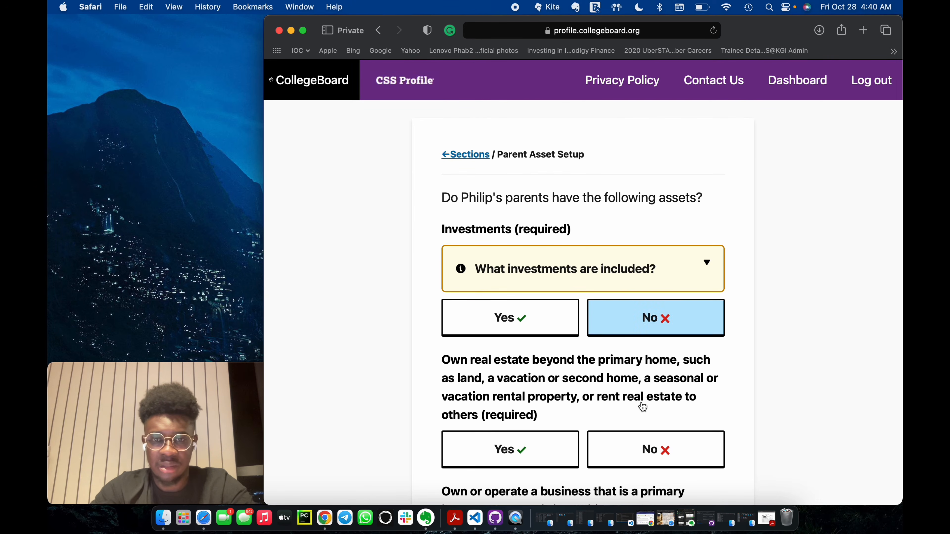
{"action": "scroll", "coordinate": [642, 403], "scroll_direction": "down", "scroll_amount": 2}
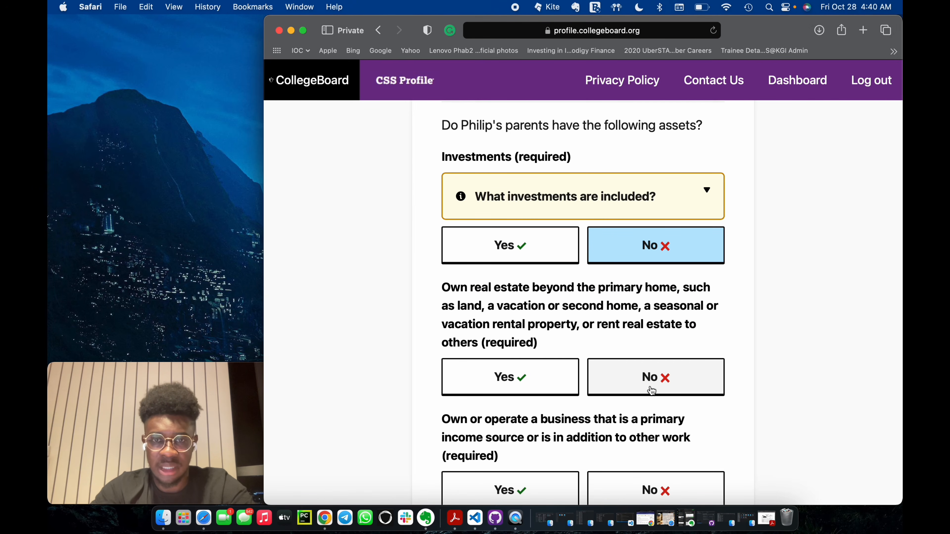
{"action": "left_click", "coordinate": [651, 390]}
{"action": "left_click", "coordinate": [632, 403]}
{"action": "scroll", "coordinate": [632, 398], "scroll_direction": "down", "scroll_amount": 2}
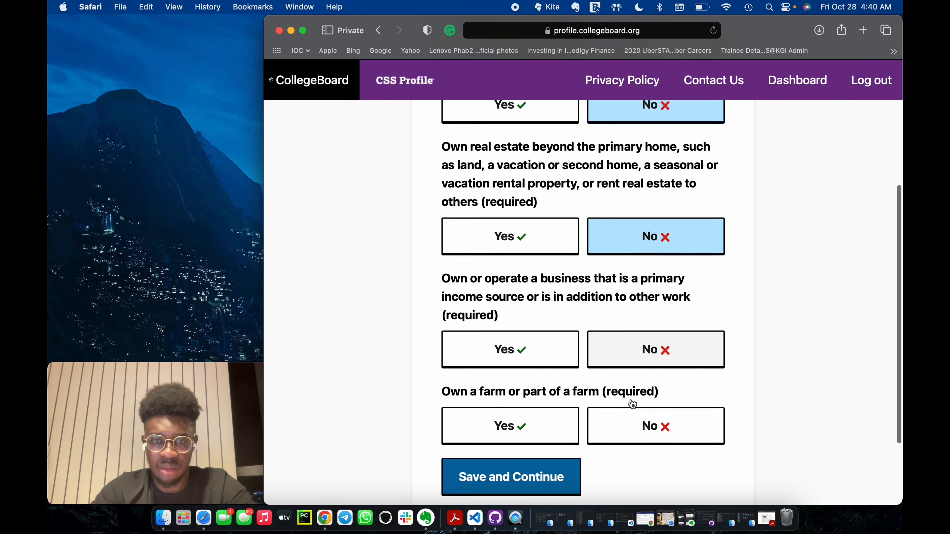
{"action": "left_click", "coordinate": [636, 387]}
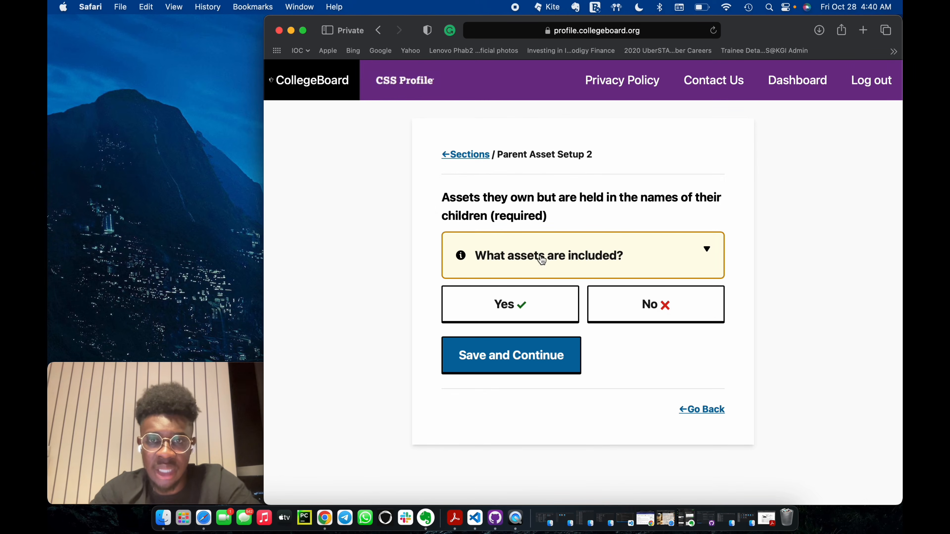
{"action": "left_click", "coordinate": [633, 317]}
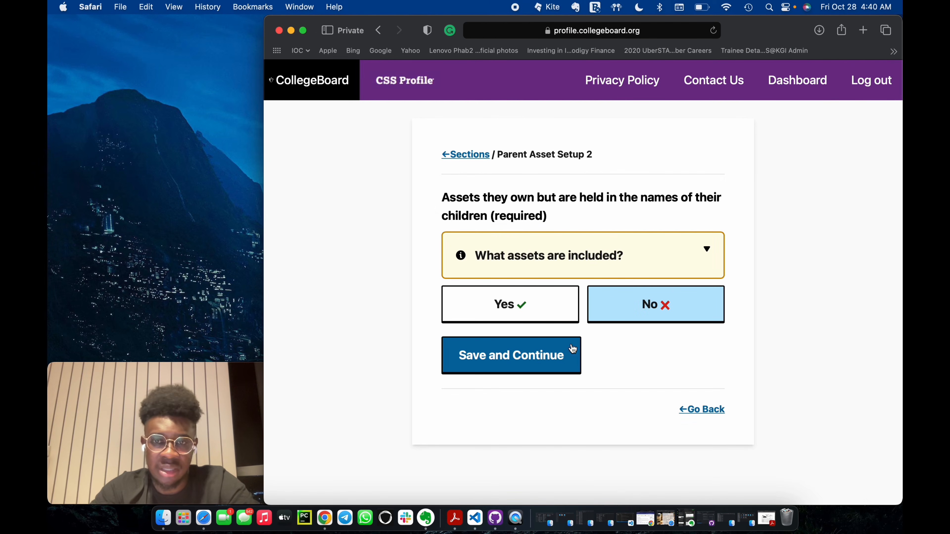
{"action": "left_click", "coordinate": [551, 359]}
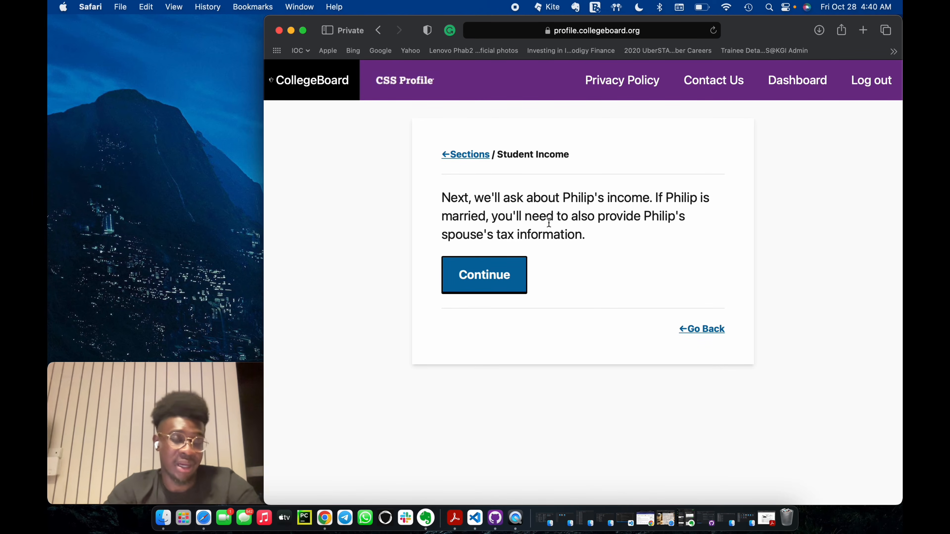
Start the student income section, set the 2021 tax return status to "Not filed, and not required to file, a tax return", and save.
{"action": "left_click", "coordinate": [506, 278]}
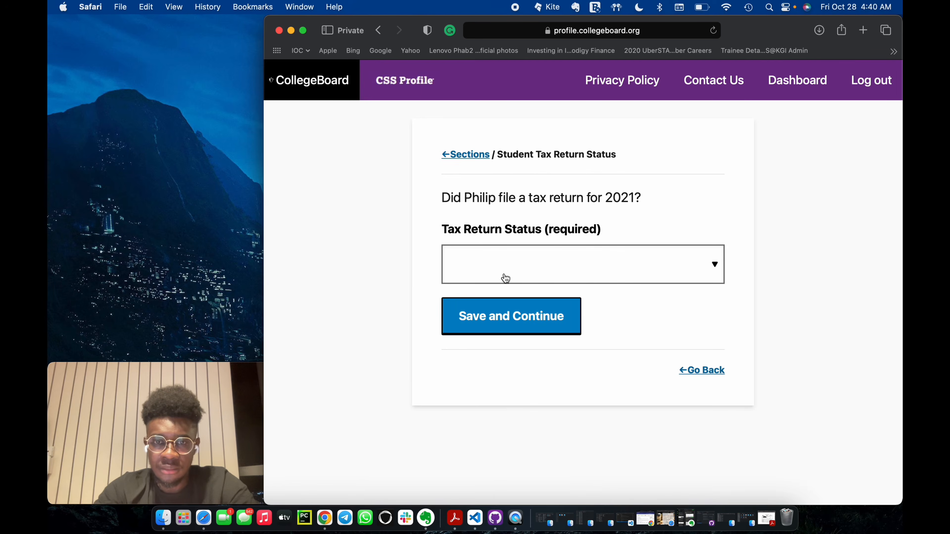
{"action": "left_click", "coordinate": [510, 270]}
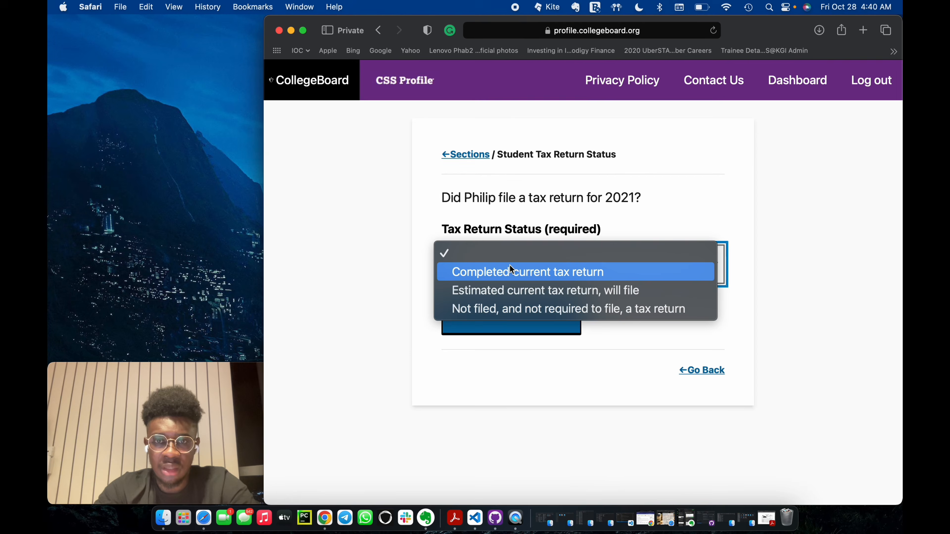
{"action": "left_click", "coordinate": [542, 309]}
{"action": "left_click", "coordinate": [519, 318]}
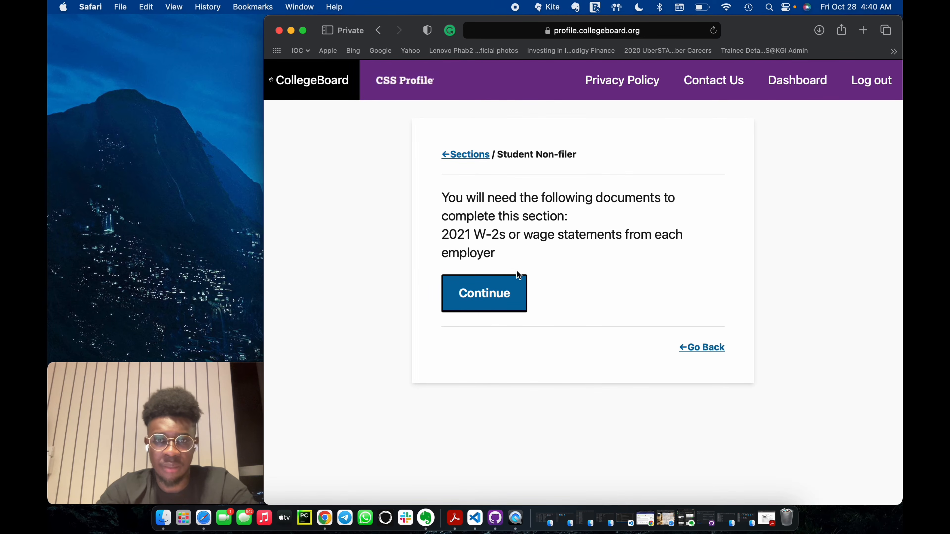
In the student non-filer section, enter 0 for income earned from work and 0 for interest income, saving both pages.
{"action": "left_click", "coordinate": [502, 308]}
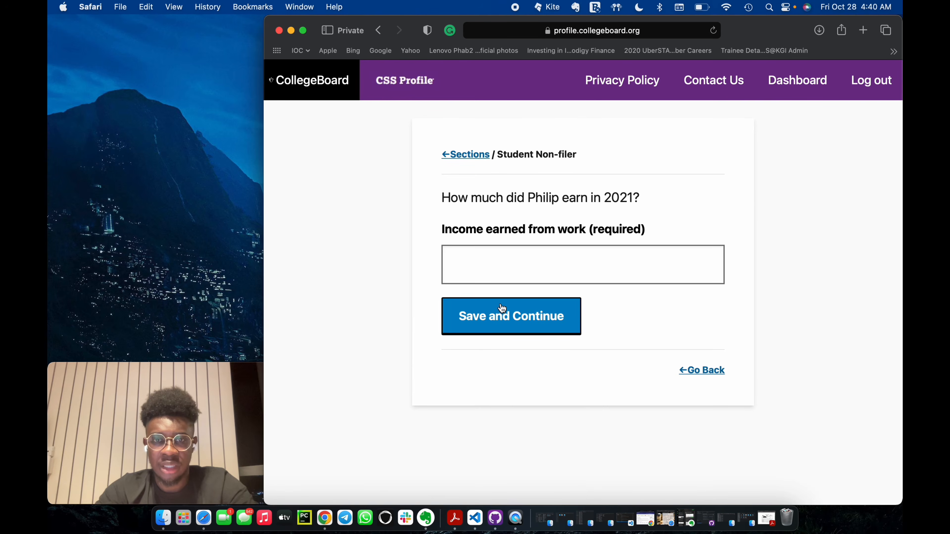
{"action": "left_click", "coordinate": [532, 274]}
{"action": "type", "text": "0"}
{"action": "left_click", "coordinate": [513, 322]}
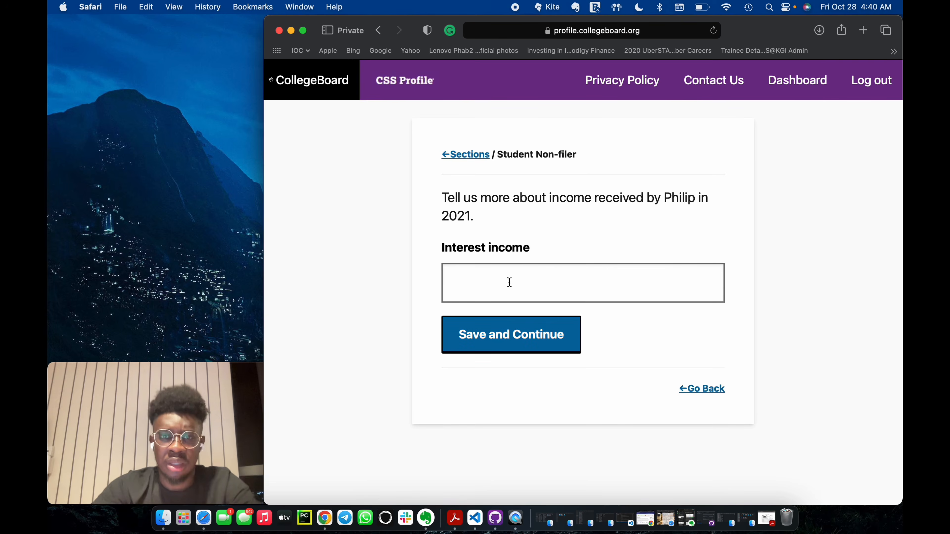
{"action": "left_click", "coordinate": [509, 287]}
{"action": "type", "text": "0"}
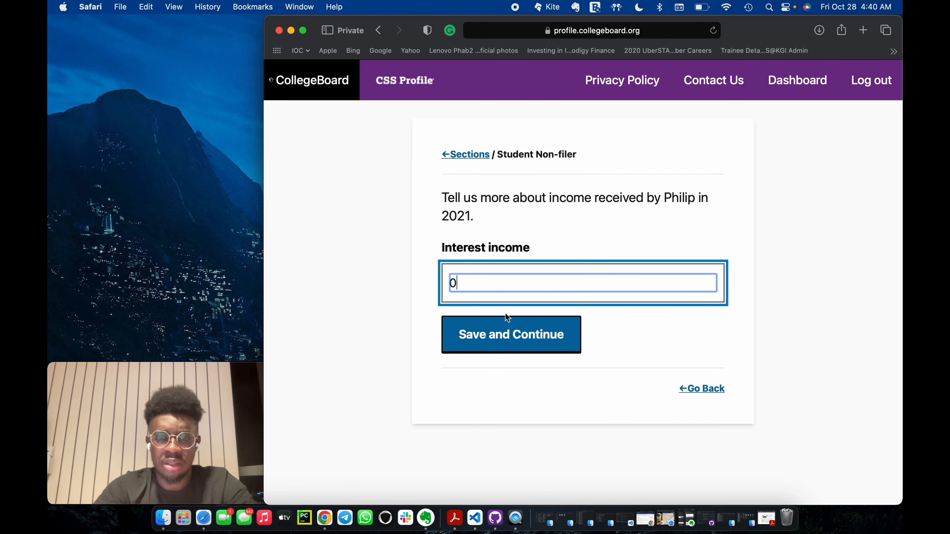
{"action": "left_click", "coordinate": [514, 337]}
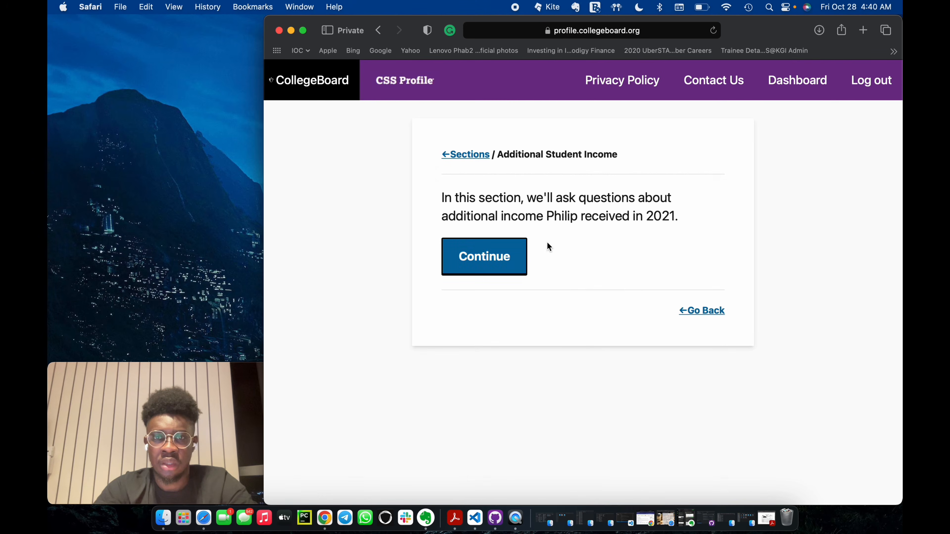
Start the additional student income section, enter 0 for taxable earnings from need-based work programs, grants and scholarship aid, and save.
{"action": "left_click", "coordinate": [524, 276]}
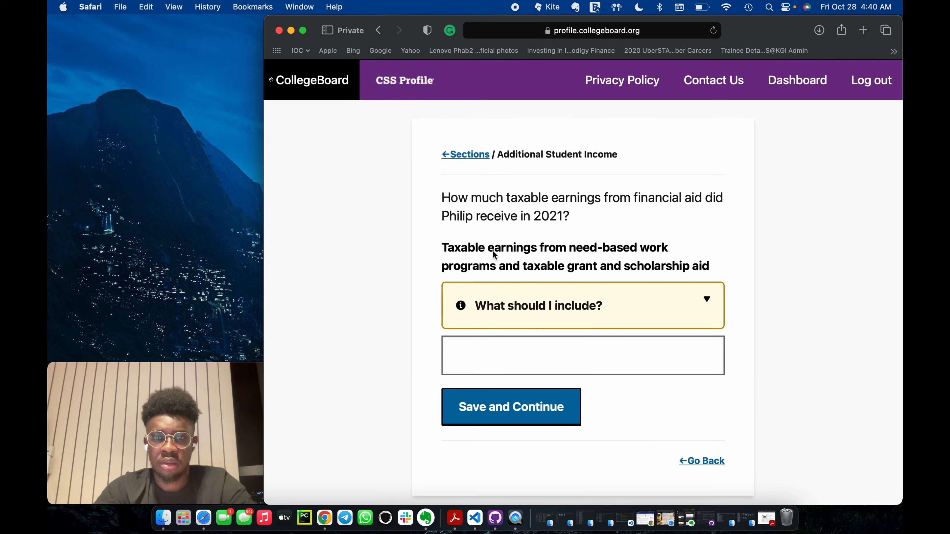
{"action": "left_click", "coordinate": [514, 348]}
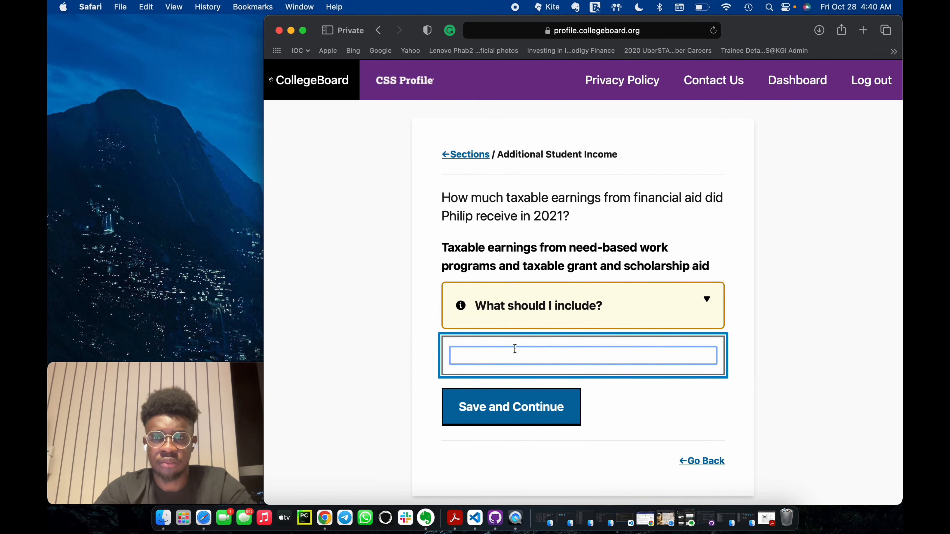
{"action": "type", "text": "0"}
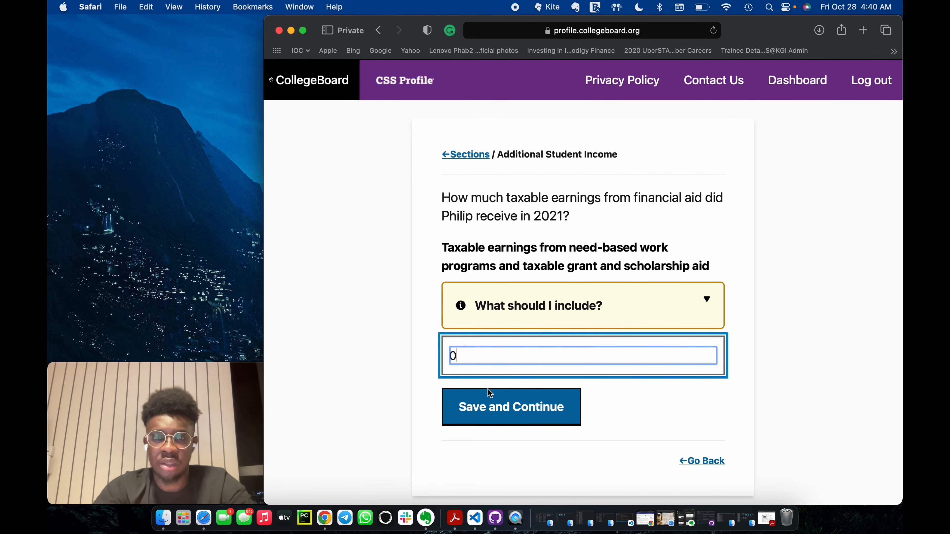
{"action": "left_click", "coordinate": [507, 407]}
{"action": "left_click", "coordinate": [507, 407]}
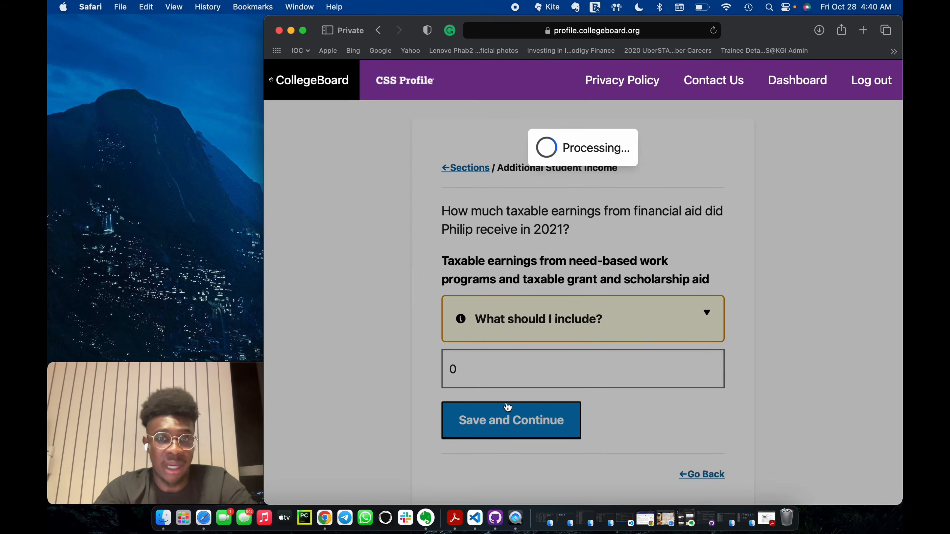
Leave the student's untaxed social security benefits and other untaxed income blank and save the page.
{"action": "scroll", "coordinate": [561, 366], "scroll_direction": "down", "scroll_amount": 2}
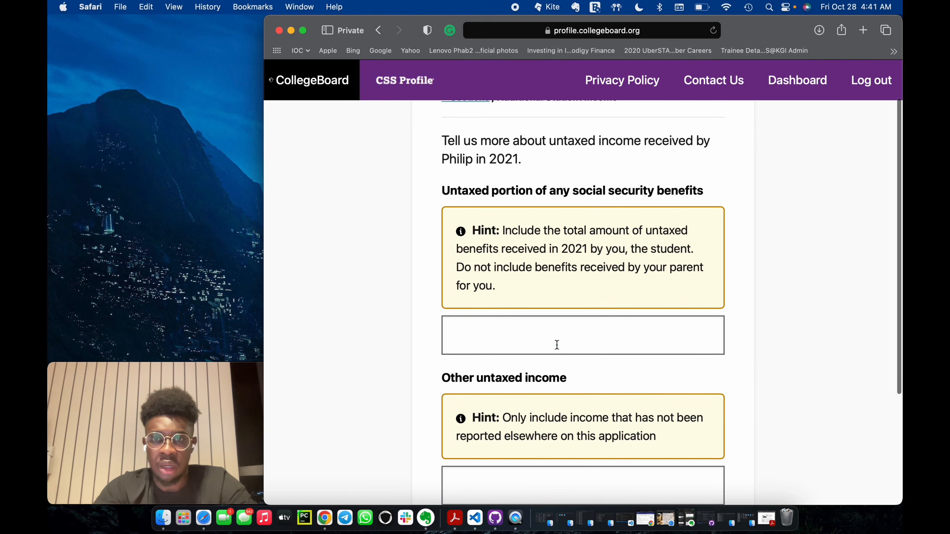
{"action": "left_click", "coordinate": [557, 345]}
{"action": "scroll", "coordinate": [557, 345], "scroll_direction": "down", "scroll_amount": 5}
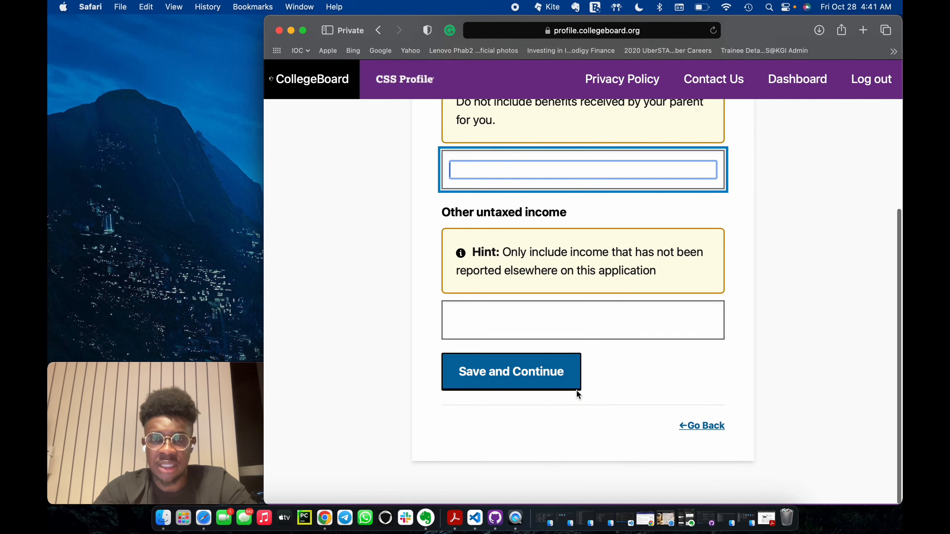
{"action": "left_click", "coordinate": [561, 373]}
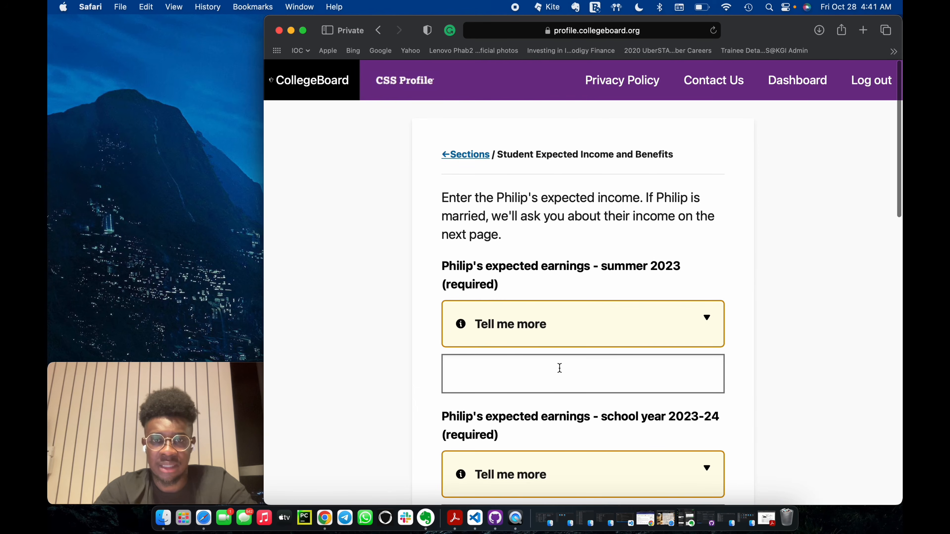
Enter 0 for the student's expected earnings in both summer 2023 and school year 2023-24.
{"action": "left_click", "coordinate": [541, 382]}
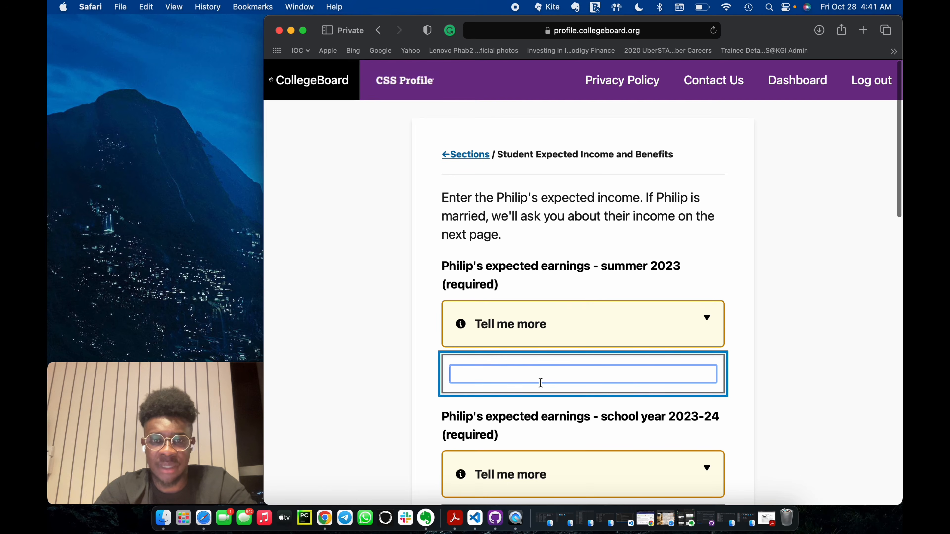
{"action": "type", "text": "0"}
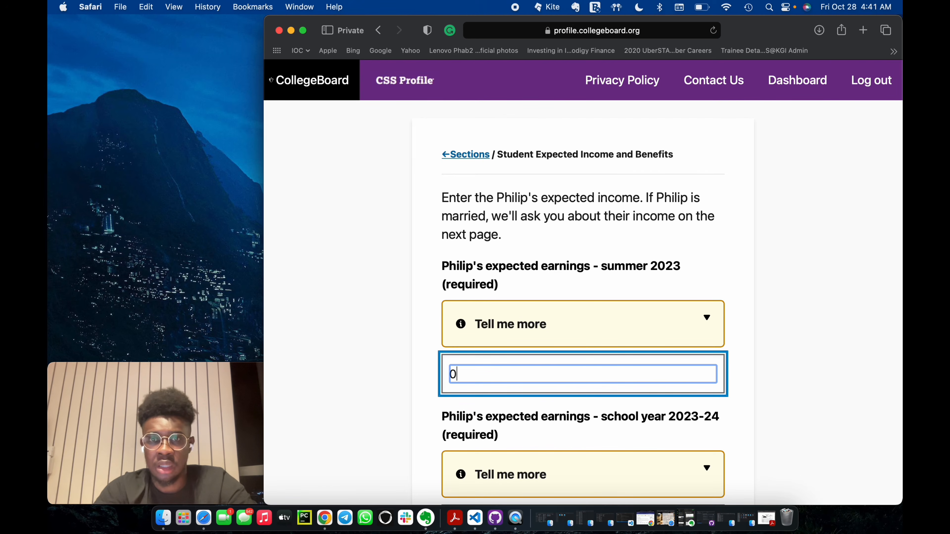
{"action": "scroll", "coordinate": [547, 410], "scroll_direction": "down", "scroll_amount": 5}
{"action": "left_click", "coordinate": [545, 377]}
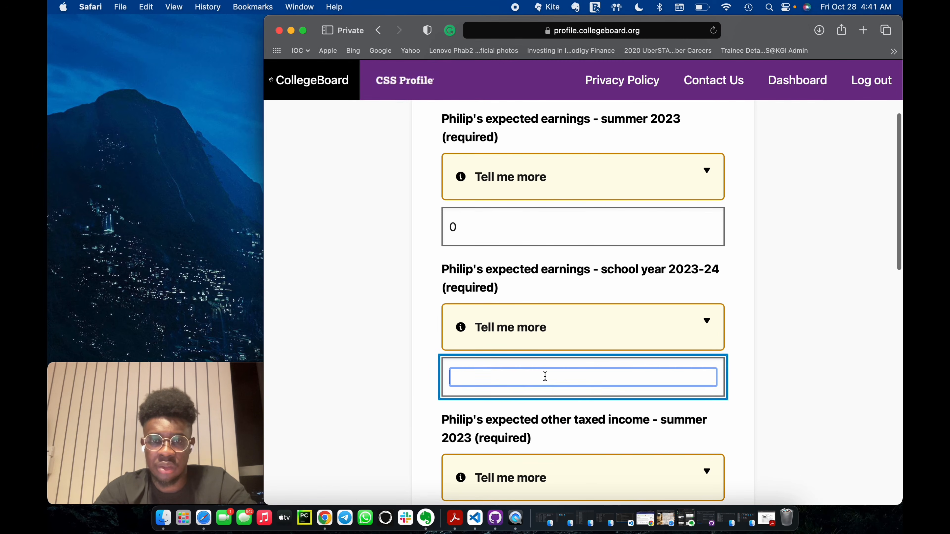
{"action": "type", "text": "0"}
Enter 0 for the student's expected other taxed income and total untaxed income and benefits in both periods, and save the page.
{"action": "scroll", "coordinate": [531, 393], "scroll_direction": "down", "scroll_amount": 4}
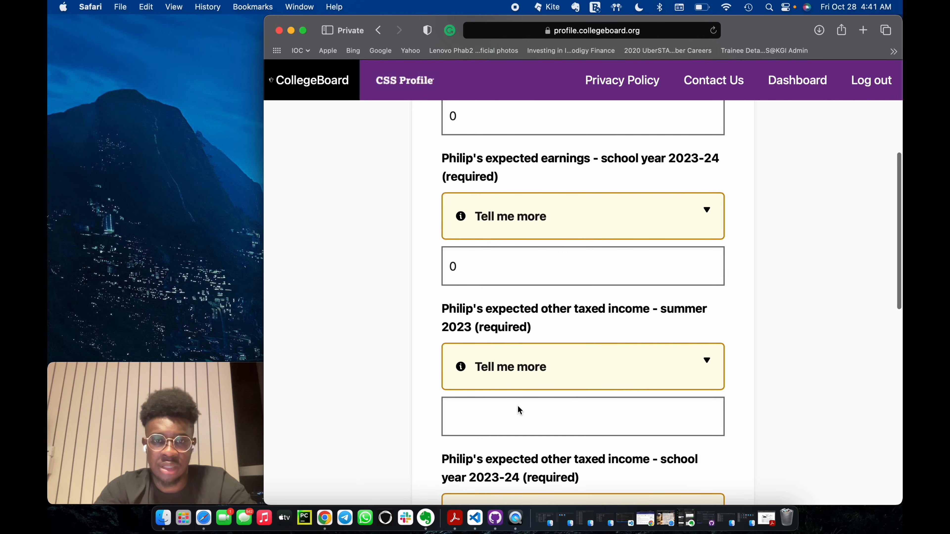
{"action": "left_click", "coordinate": [509, 421]}
{"action": "type", "text": "0"}
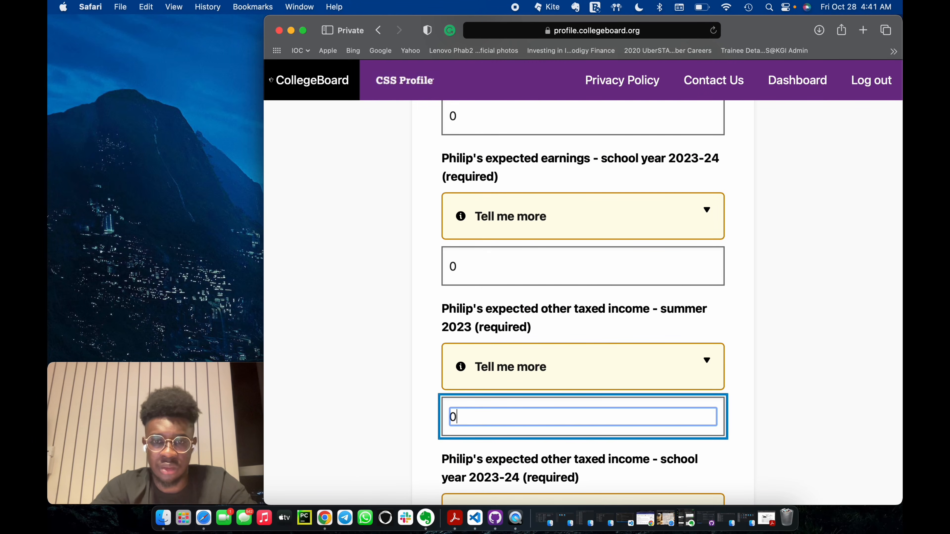
{"action": "scroll", "coordinate": [528, 382], "scroll_direction": "down", "scroll_amount": 5}
{"action": "left_click", "coordinate": [520, 393]}
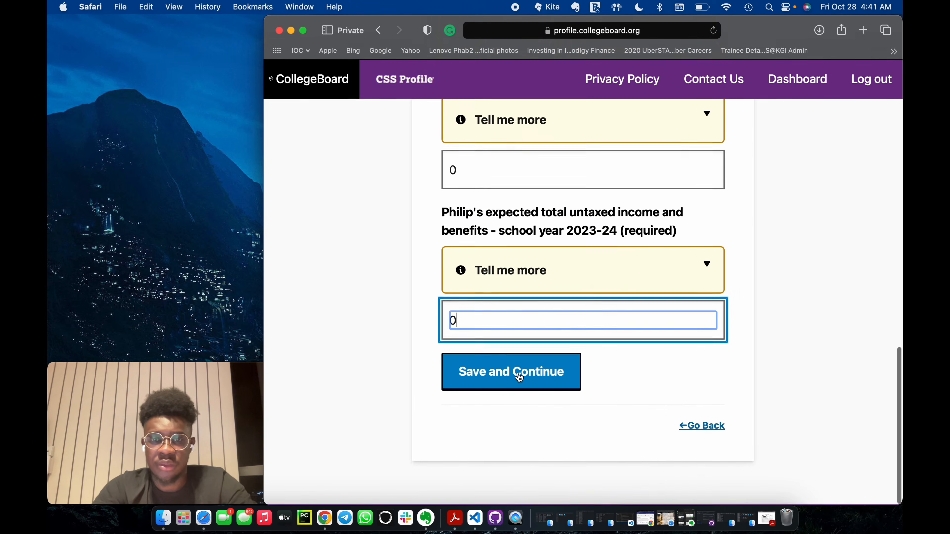
{"action": "left_click", "coordinate": [519, 376]}
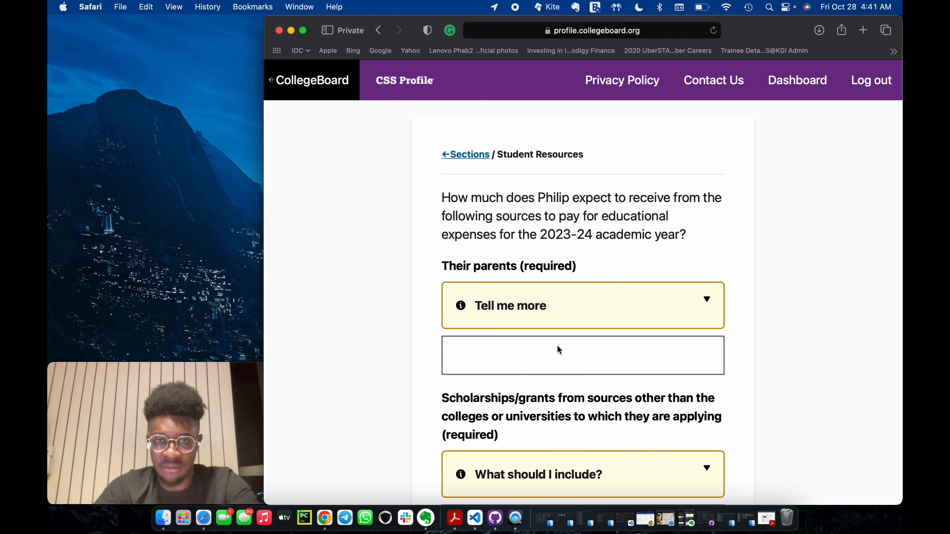
Enter 7000 as the amount the student expects from their parents for 2023-24 educational expenses.
{"action": "left_click", "coordinate": [537, 352]}
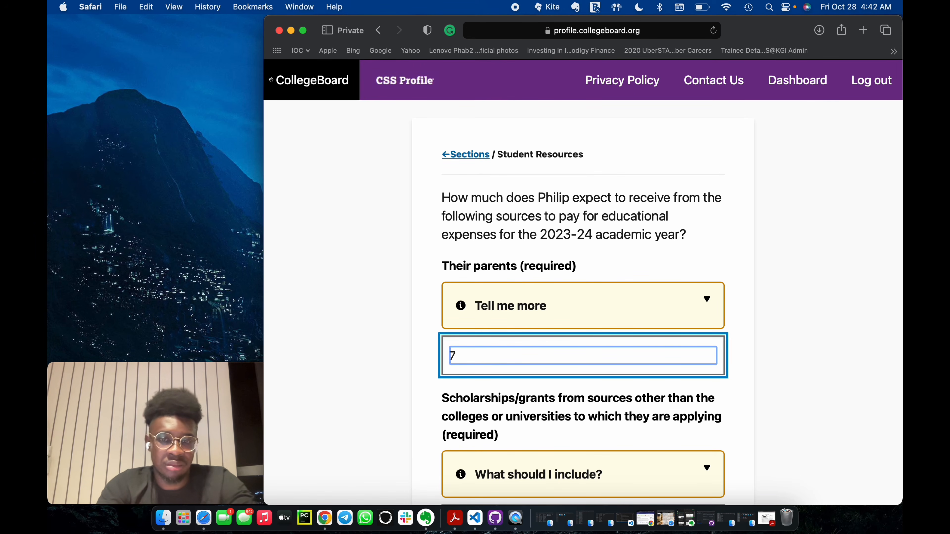
{"action": "type", "text": "000"}
{"action": "key", "text": "Tab"}
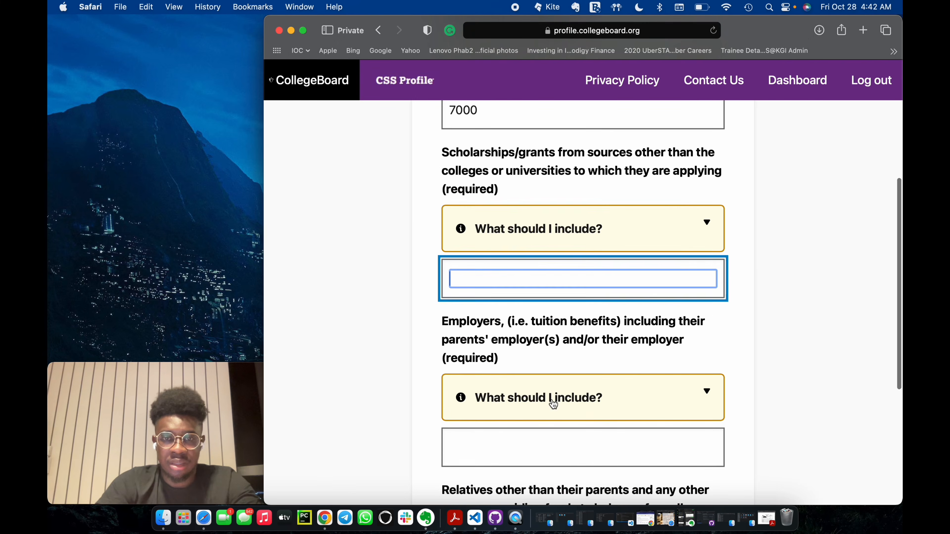
{"action": "scroll", "coordinate": [550, 338], "scroll_direction": "up", "scroll_amount": 4}
{"action": "left_click", "coordinate": [524, 238]}
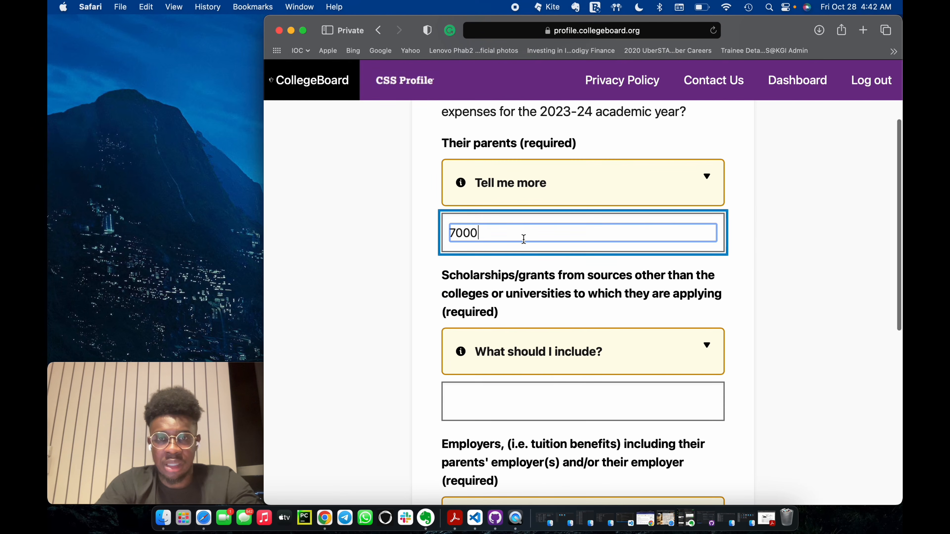
Enter 0 for outside scholarships/grants, employers, and relatives or other sources, and save the student resources page.
{"action": "left_click", "coordinate": [511, 396]}
{"action": "type", "text": "0"}
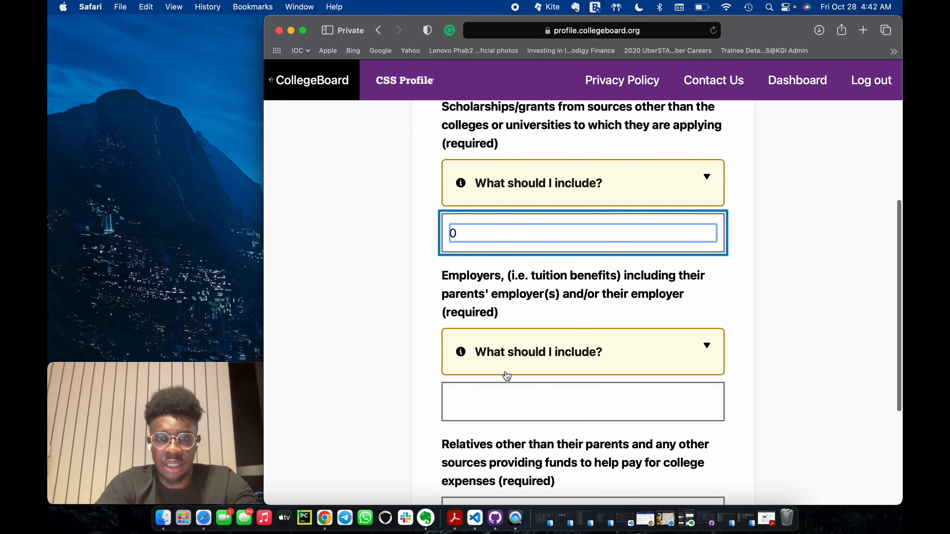
{"action": "left_click", "coordinate": [490, 398]}
{"action": "type", "text": "0"}
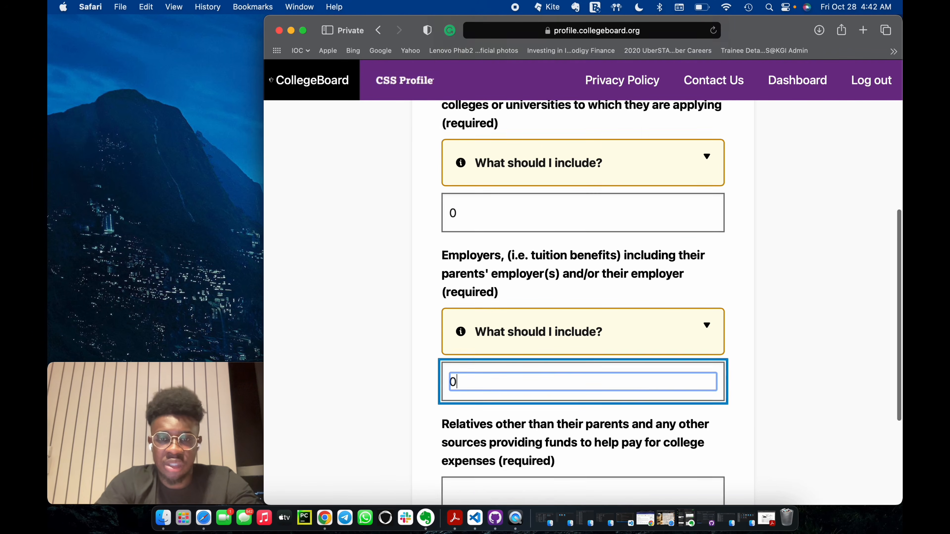
{"action": "left_click", "coordinate": [497, 354]}
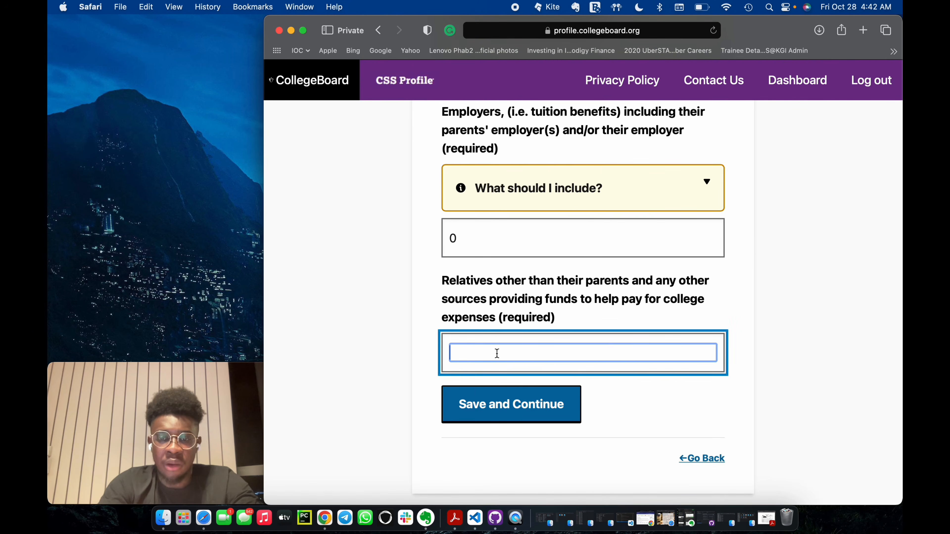
{"action": "type", "text": "0"}
{"action": "left_click", "coordinate": [521, 421]}
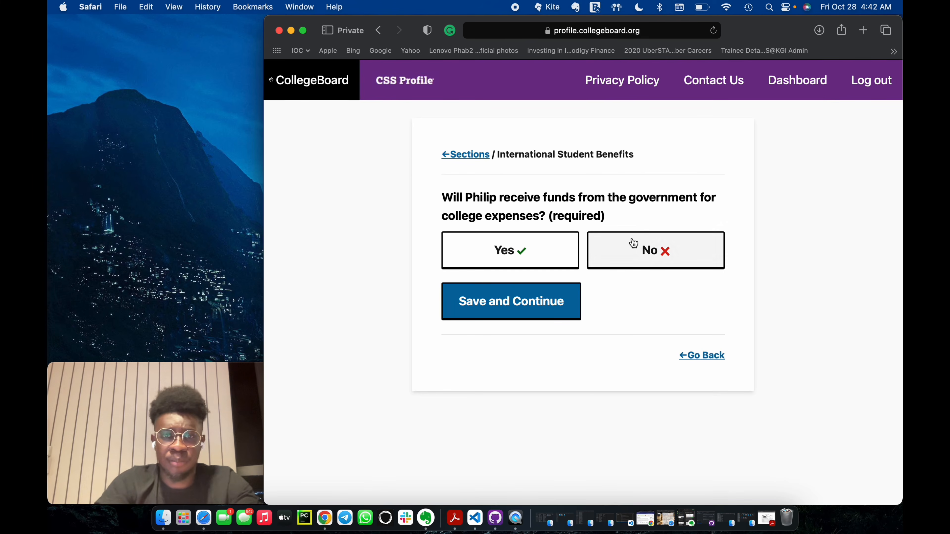
Answer No to government funds, agency or foundation funds, and tuition benefits for the student, saving each page.
{"action": "left_click", "coordinate": [649, 251]}
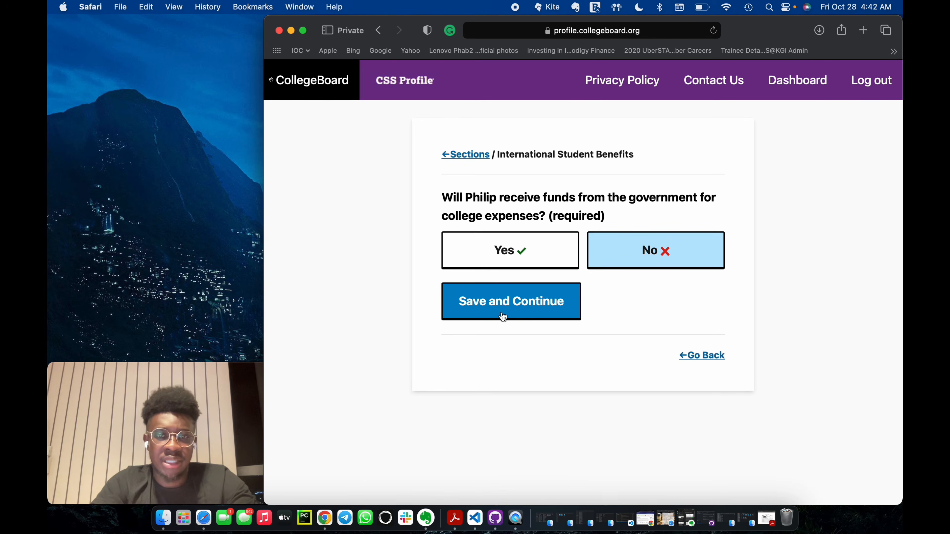
{"action": "left_click", "coordinate": [502, 316]}
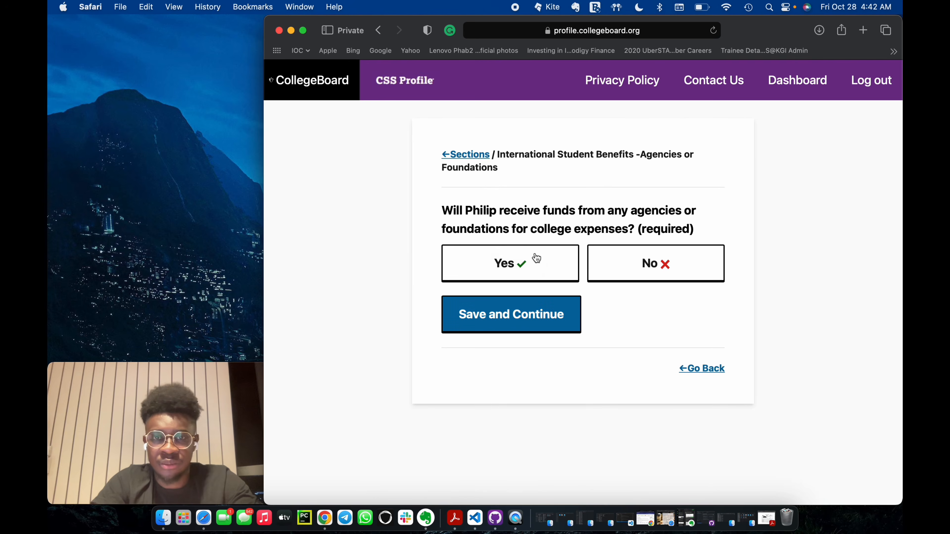
{"action": "left_click", "coordinate": [632, 266]}
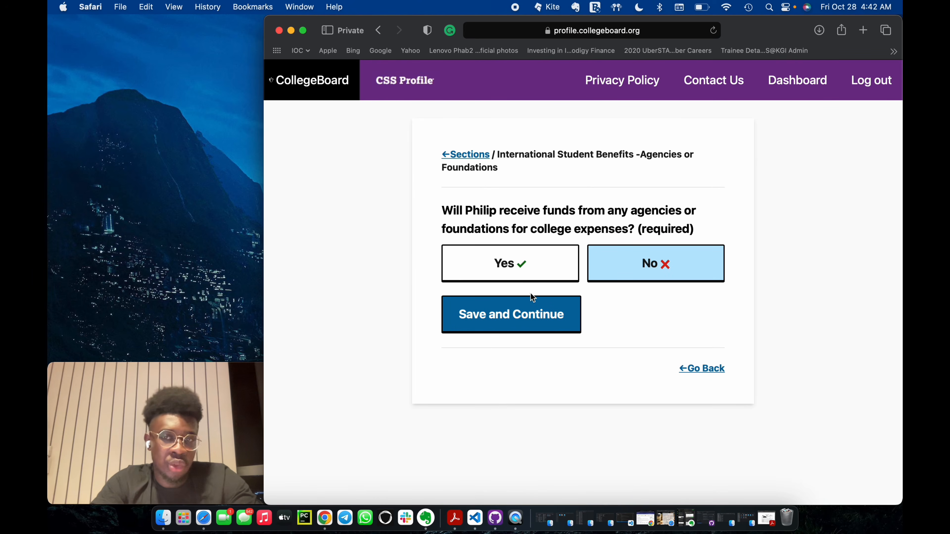
{"action": "left_click", "coordinate": [526, 315]}
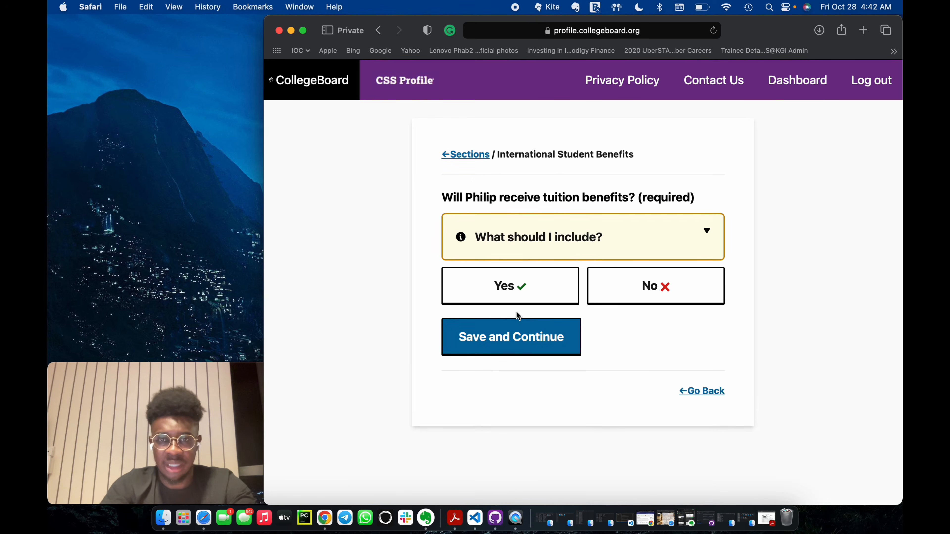
{"action": "left_click", "coordinate": [612, 283]}
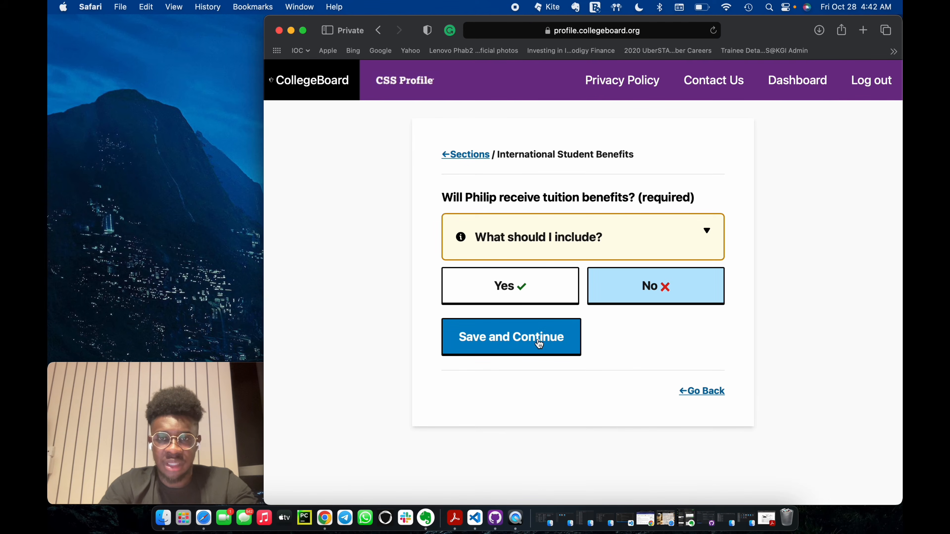
{"action": "left_click", "coordinate": [545, 349]}
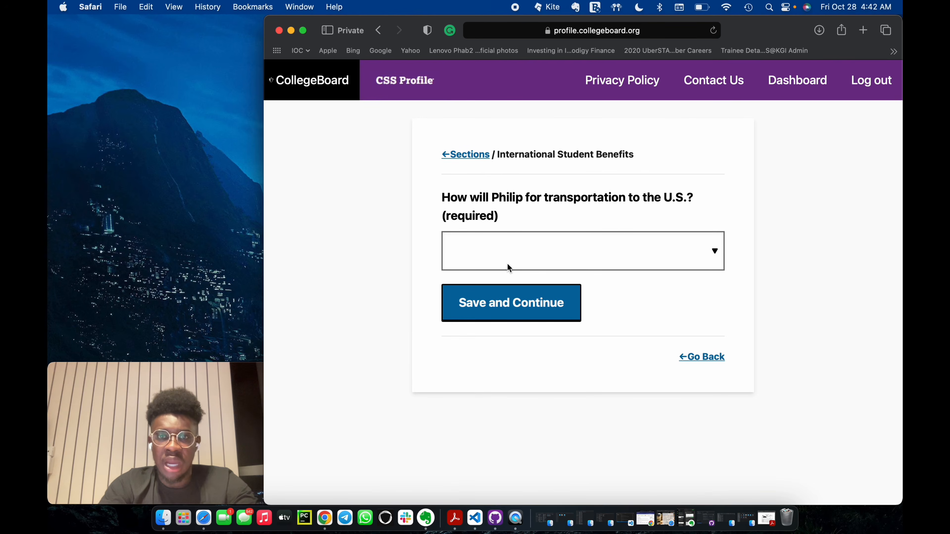
Choose Parents' income/savings as the funding for the student's transportation to the U.S. and save the page.
{"action": "left_click", "coordinate": [507, 263]}
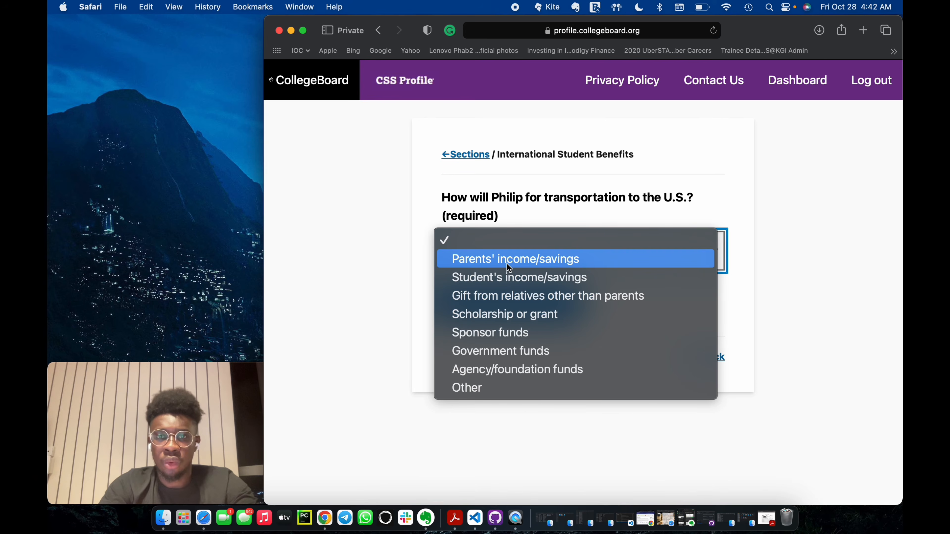
{"action": "left_click", "coordinate": [522, 262]}
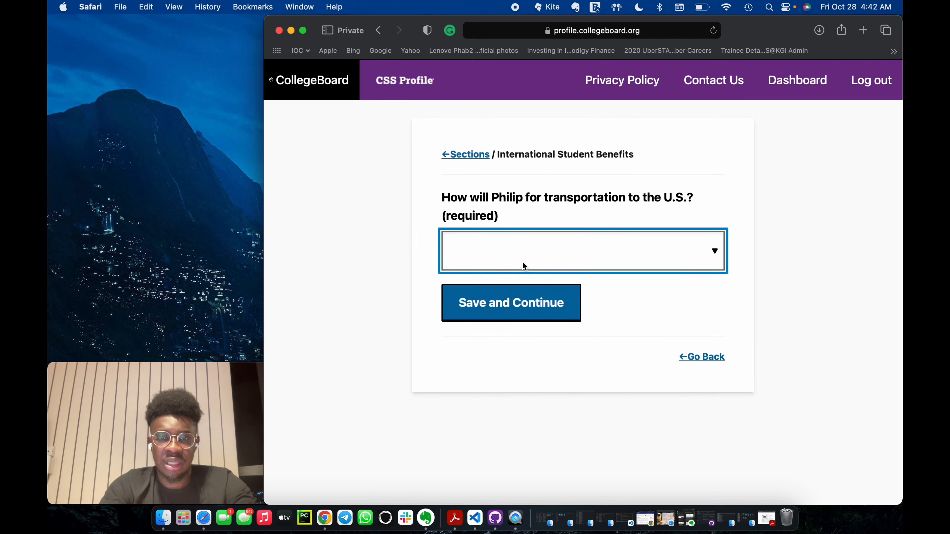
{"action": "left_click", "coordinate": [517, 311]}
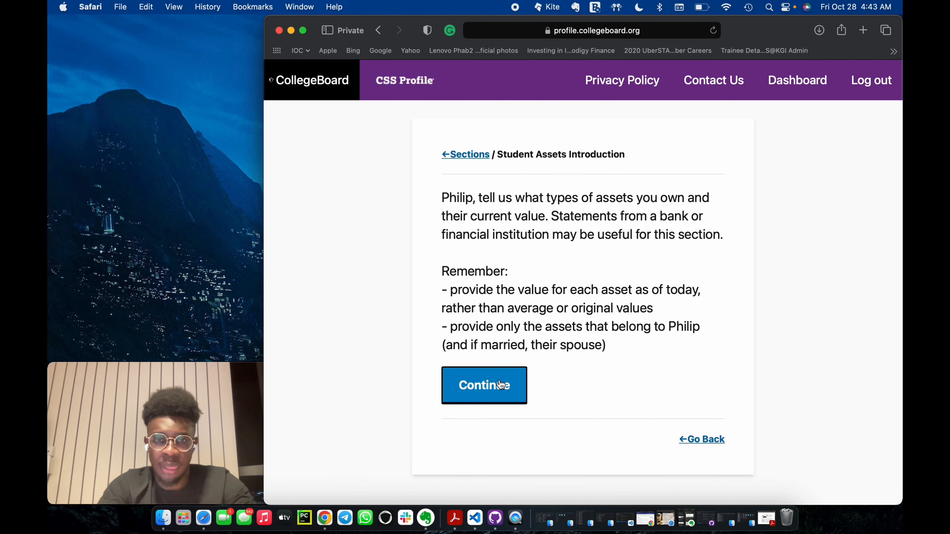
Complete the student assets section with no asset types selected, a cash and savings amount, and No for retirement assets.
{"action": "left_click", "coordinate": [500, 385]}
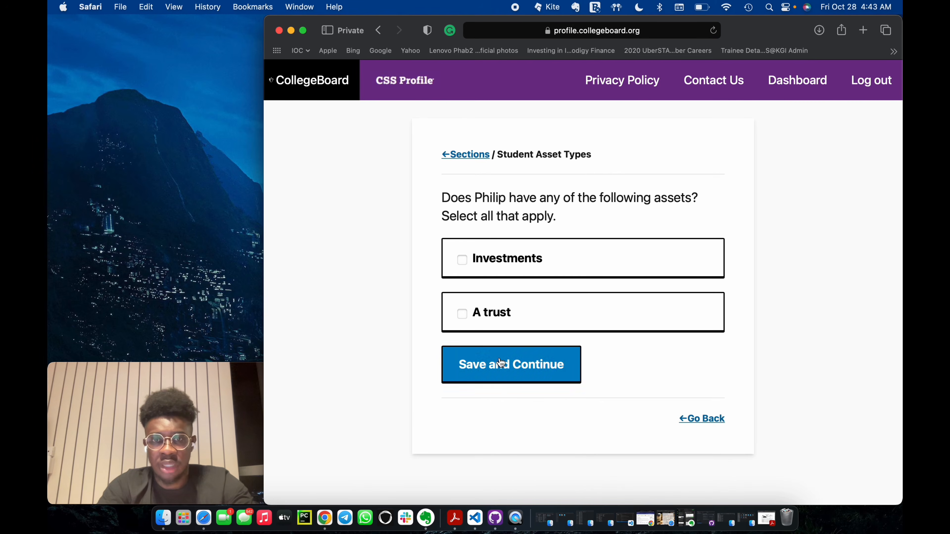
{"action": "left_click", "coordinate": [476, 359]}
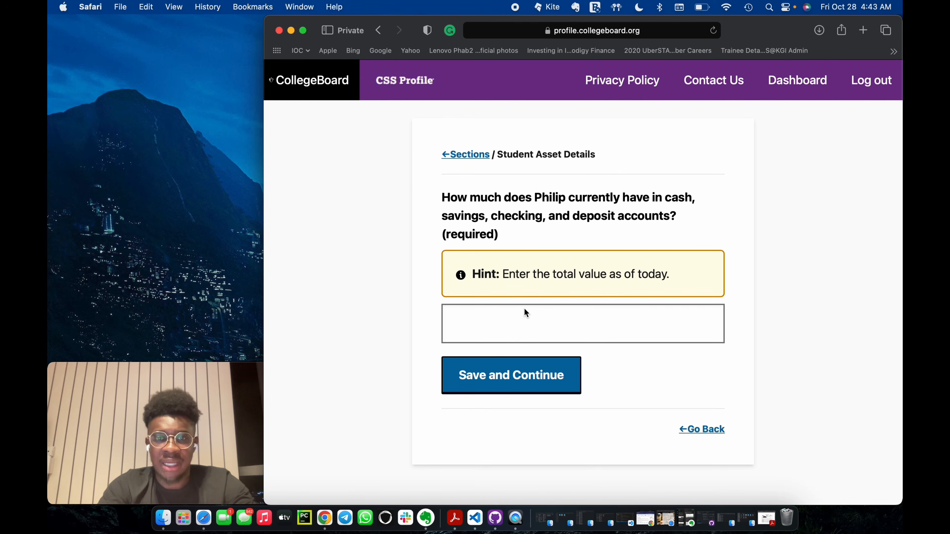
{"action": "left_click", "coordinate": [533, 326]}
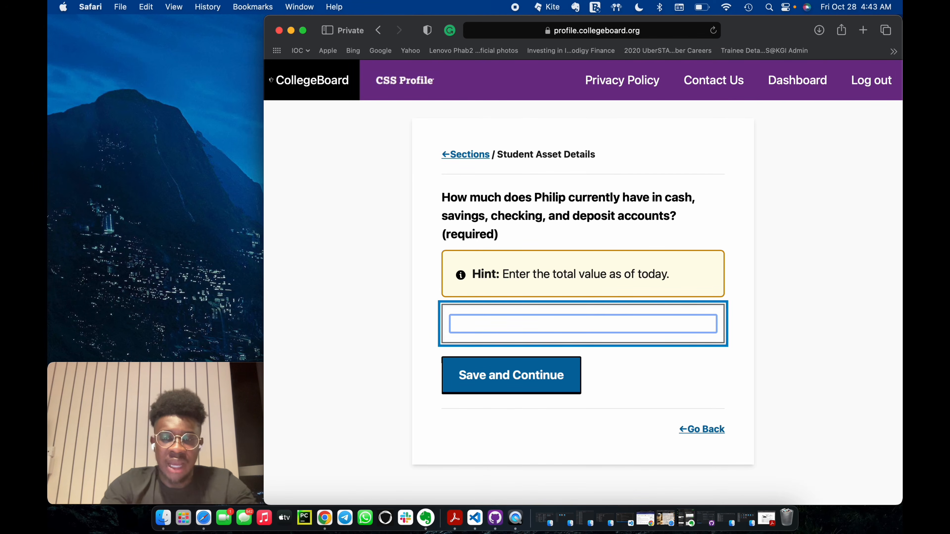
{"action": "left_click", "coordinate": [534, 380]}
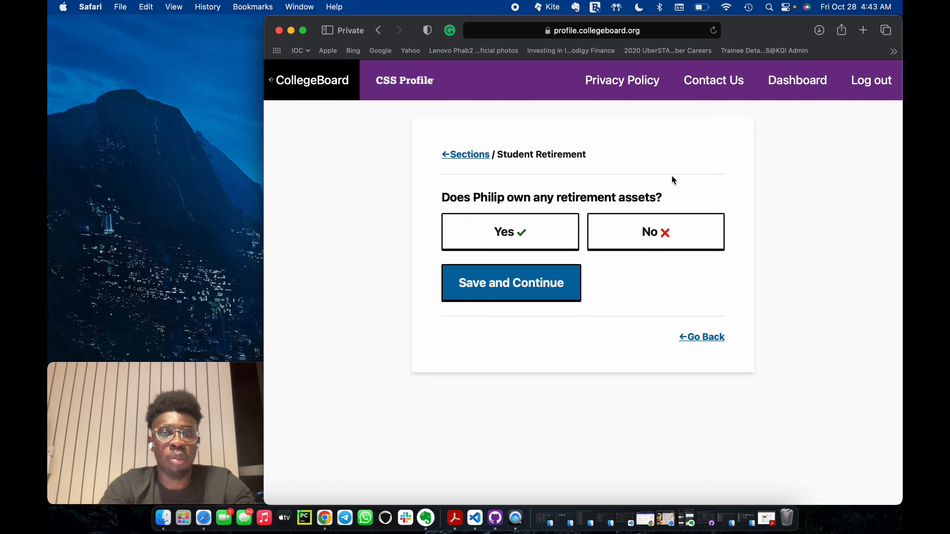
{"action": "left_click", "coordinate": [622, 238]}
{"action": "left_click", "coordinate": [538, 283]}
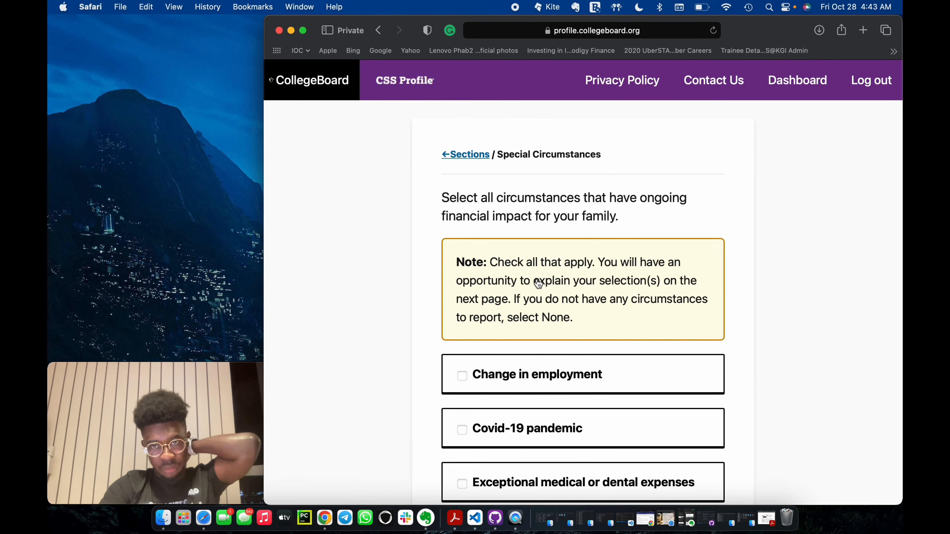
Select None for special circumstances with ongoing financial impact on the family and save the page.
{"action": "scroll", "coordinate": [539, 283], "scroll_direction": "down", "scroll_amount": 10}
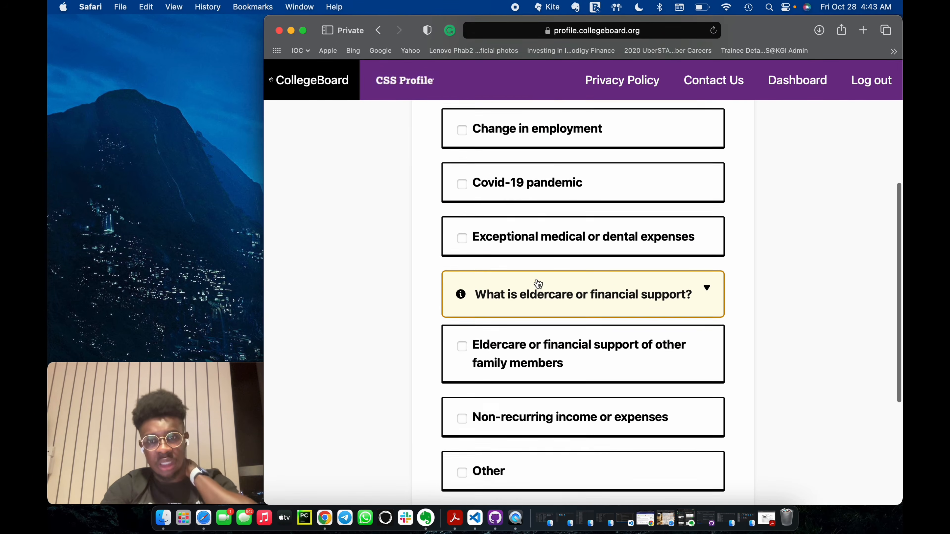
{"action": "scroll", "coordinate": [524, 336], "scroll_direction": "down", "scroll_amount": 4}
{"action": "left_click", "coordinate": [463, 420]}
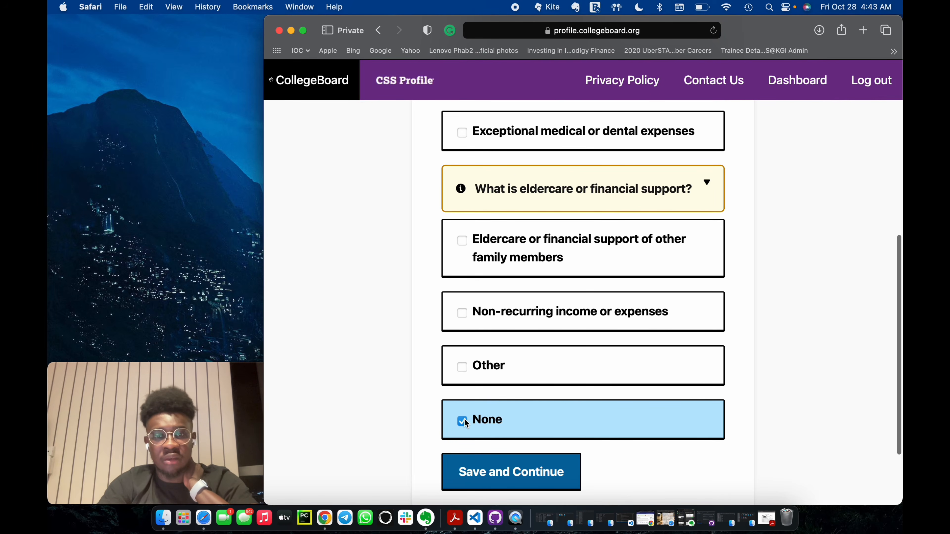
{"action": "scroll", "coordinate": [465, 422], "scroll_direction": "up", "scroll_amount": 5}
{"action": "scroll", "coordinate": [466, 424], "scroll_direction": "down", "scroll_amount": 5}
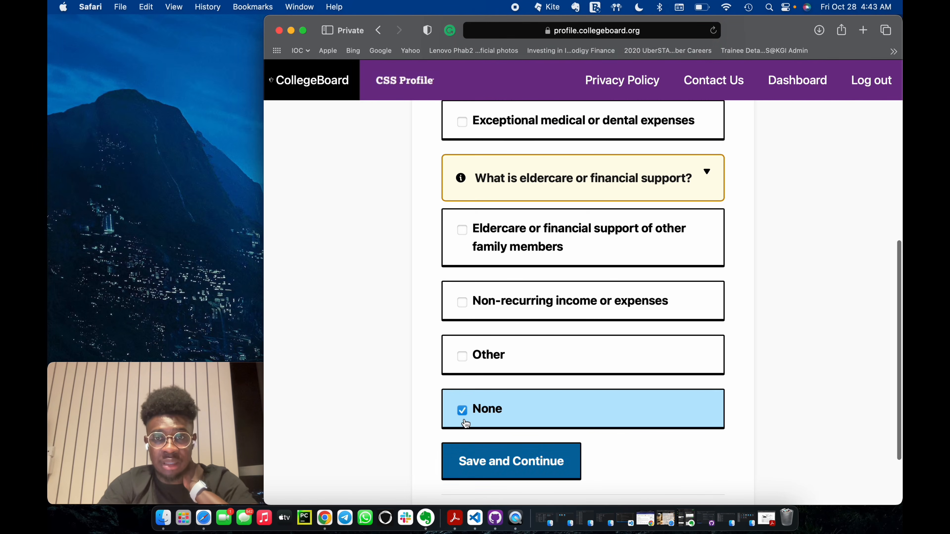
{"action": "left_click", "coordinate": [480, 464]}
Go through the application checklist sections and begin the application review.
{"action": "scroll", "coordinate": [554, 426], "scroll_direction": "down", "scroll_amount": 6}
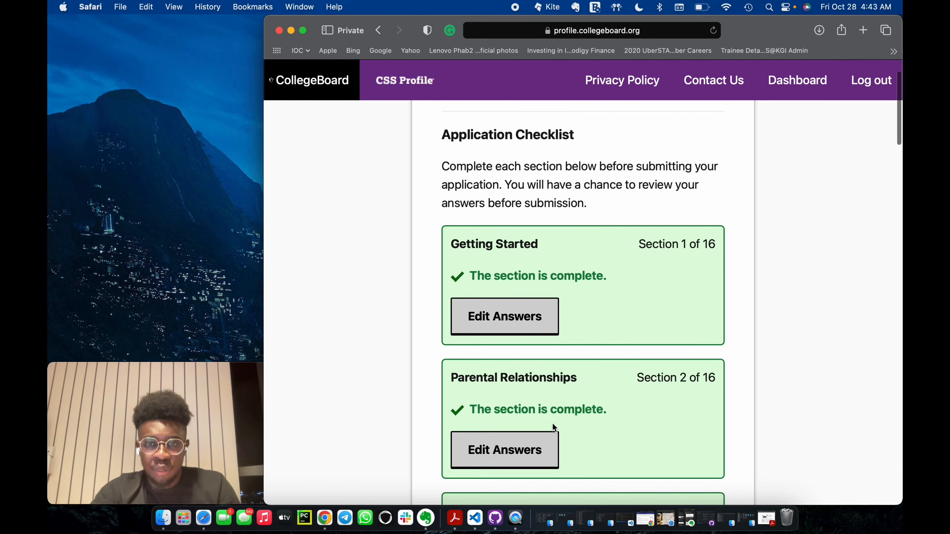
{"action": "scroll", "coordinate": [554, 427], "scroll_direction": "up", "scroll_amount": 4}
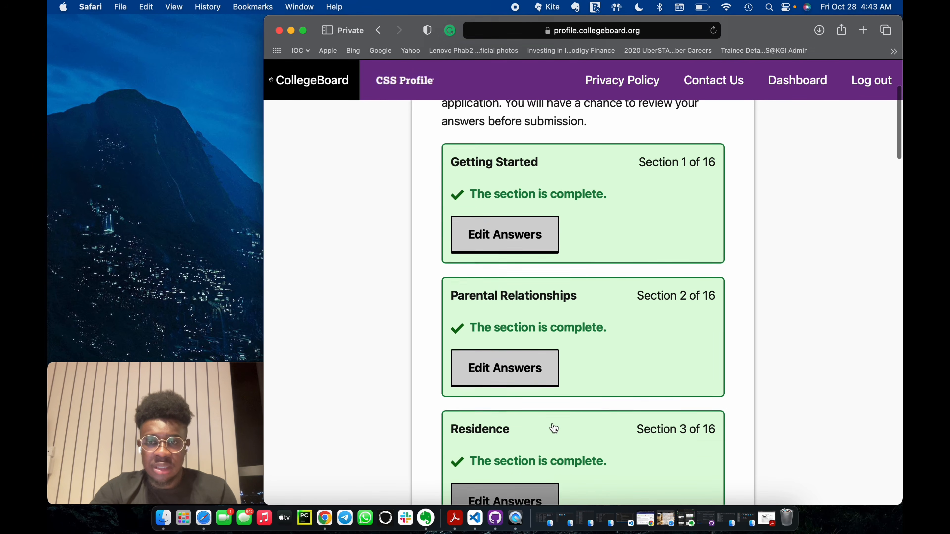
{"action": "scroll", "coordinate": [553, 427], "scroll_direction": "down", "scroll_amount": 5}
{"action": "scroll", "coordinate": [552, 423], "scroll_direction": "down", "scroll_amount": 20}
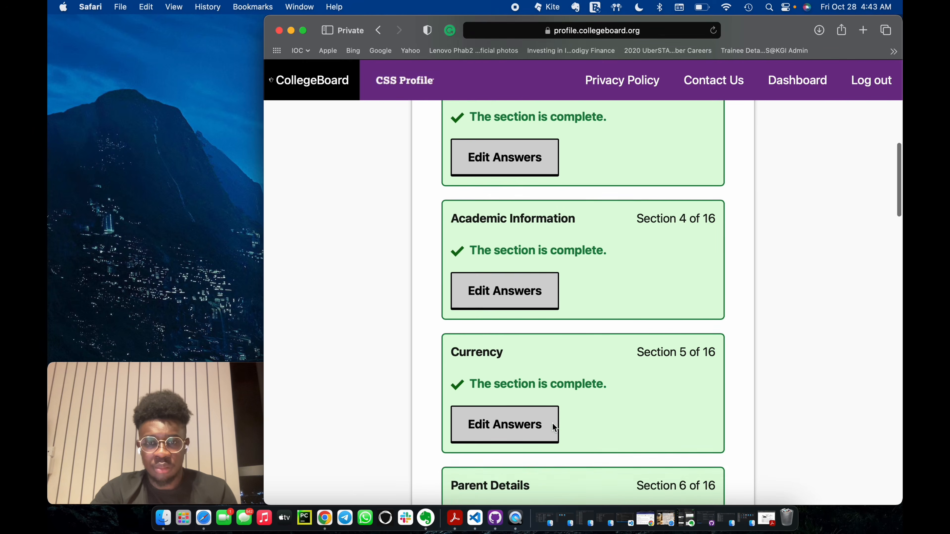
{"action": "scroll", "coordinate": [552, 425], "scroll_direction": "down", "scroll_amount": 20}
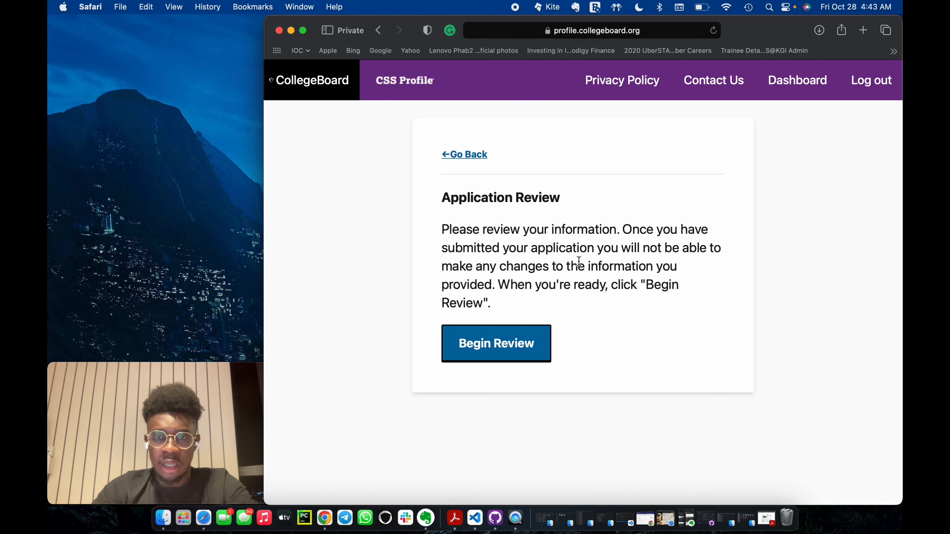
{"action": "left_click", "coordinate": [515, 338]}
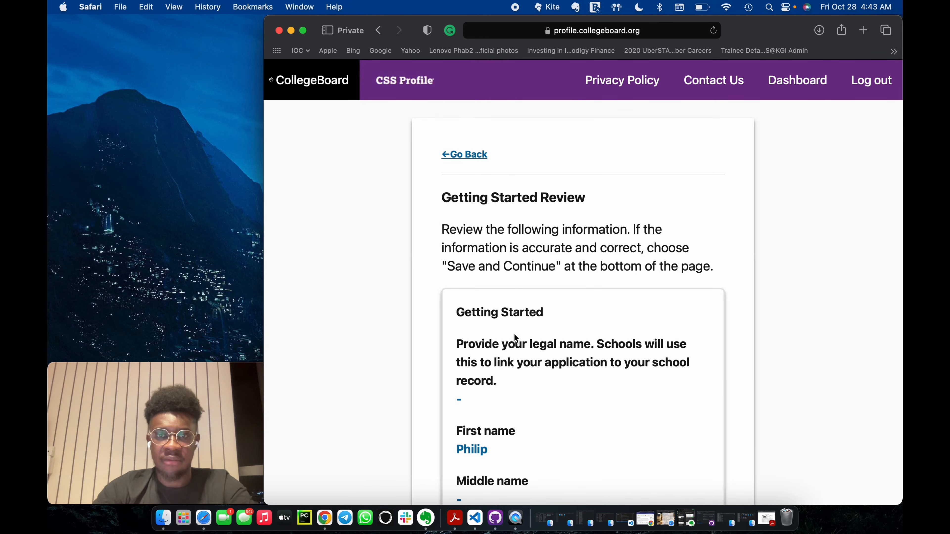
Review the Getting Started and Parental Relationships answers and save both review pages.
{"action": "scroll", "coordinate": [581, 356], "scroll_direction": "down", "scroll_amount": 15}
{"action": "scroll", "coordinate": [582, 356], "scroll_direction": "down", "scroll_amount": 20}
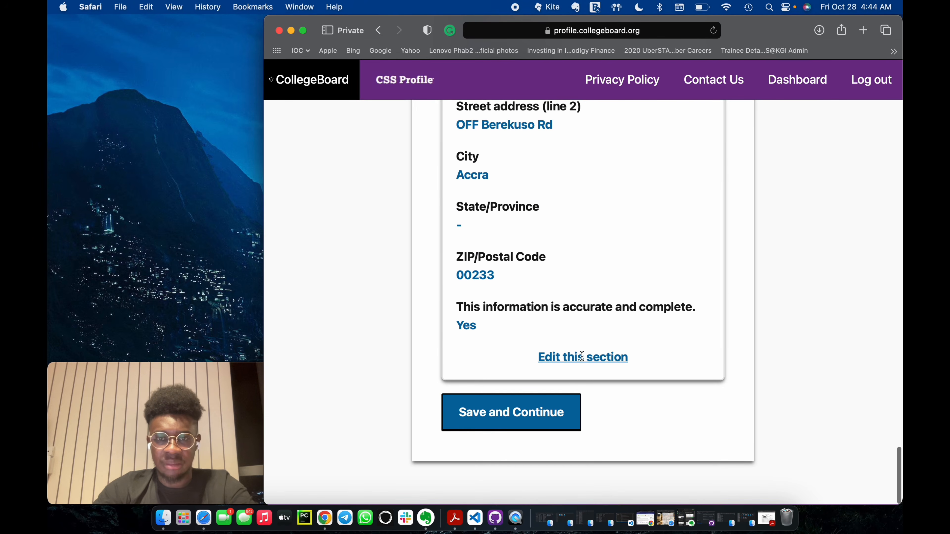
{"action": "left_click", "coordinate": [545, 427]}
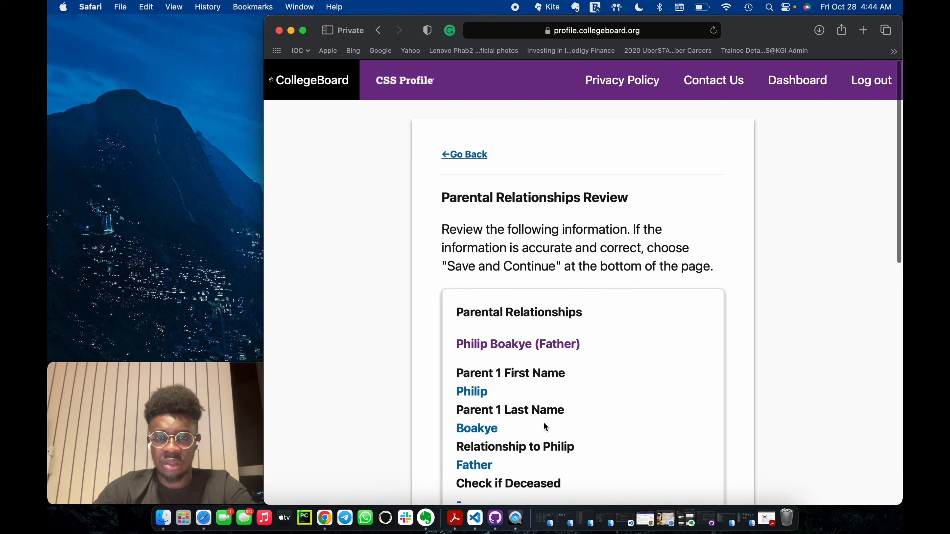
{"action": "scroll", "coordinate": [543, 422], "scroll_direction": "down", "scroll_amount": 12}
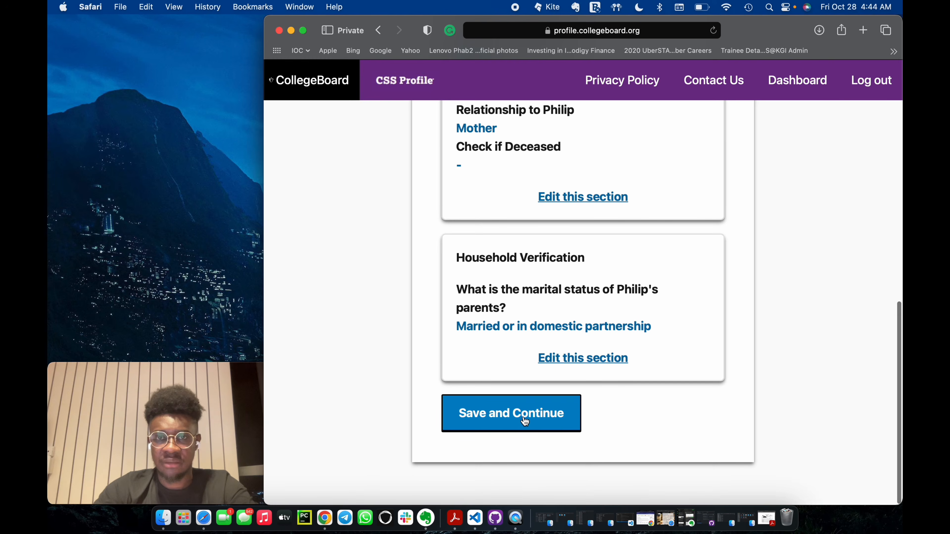
{"action": "left_click", "coordinate": [524, 418]}
Review the Residence answer and the academic and college details, saving both review pages.
{"action": "scroll", "coordinate": [523, 417], "scroll_direction": "down", "scroll_amount": 2}
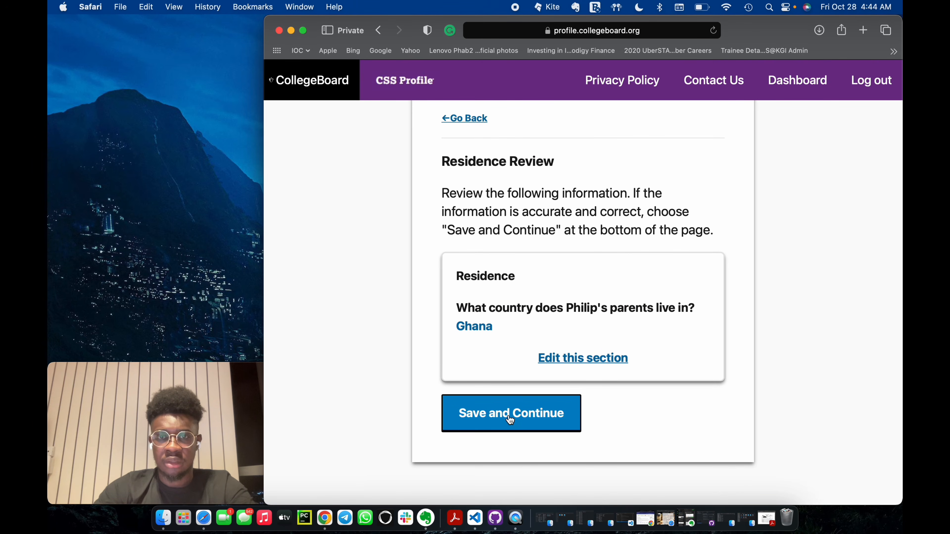
{"action": "left_click", "coordinate": [510, 419]}
{"action": "scroll", "coordinate": [508, 417], "scroll_direction": "down", "scroll_amount": 10}
{"action": "scroll", "coordinate": [509, 414], "scroll_direction": "down", "scroll_amount": 3}
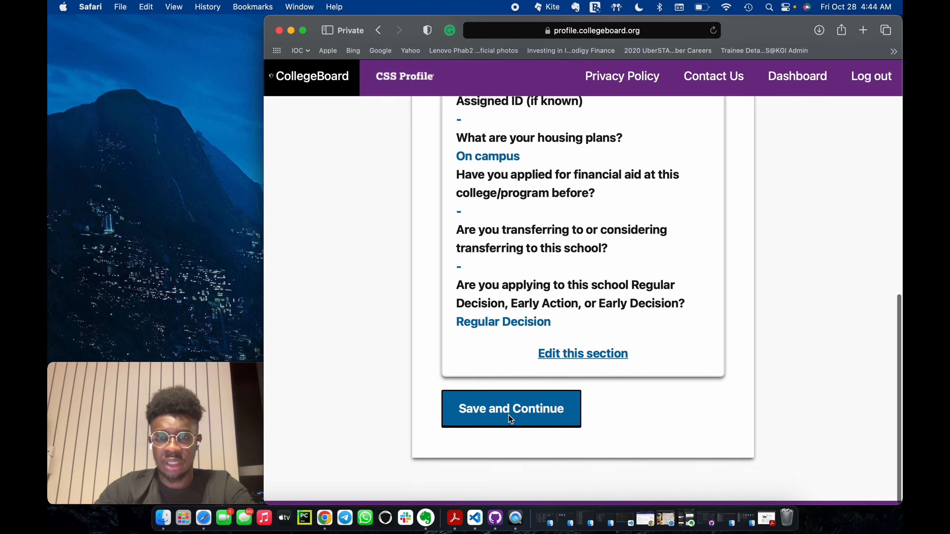
{"action": "left_click", "coordinate": [513, 414]}
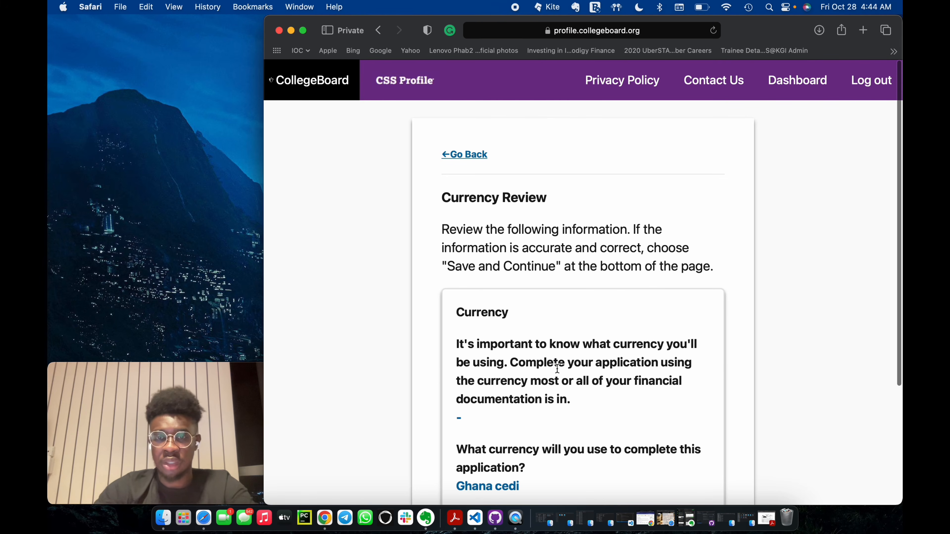
Review the Currency answer and the details of both parents, saving each review page.
{"action": "scroll", "coordinate": [524, 423], "scroll_direction": "down", "scroll_amount": 5}
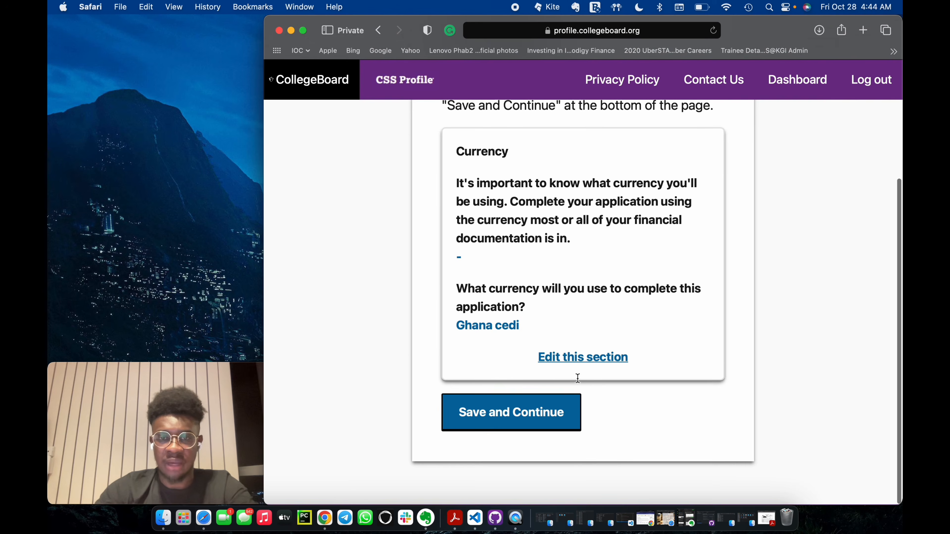
{"action": "left_click", "coordinate": [531, 422]}
{"action": "scroll", "coordinate": [530, 422], "scroll_direction": "down", "scroll_amount": 5}
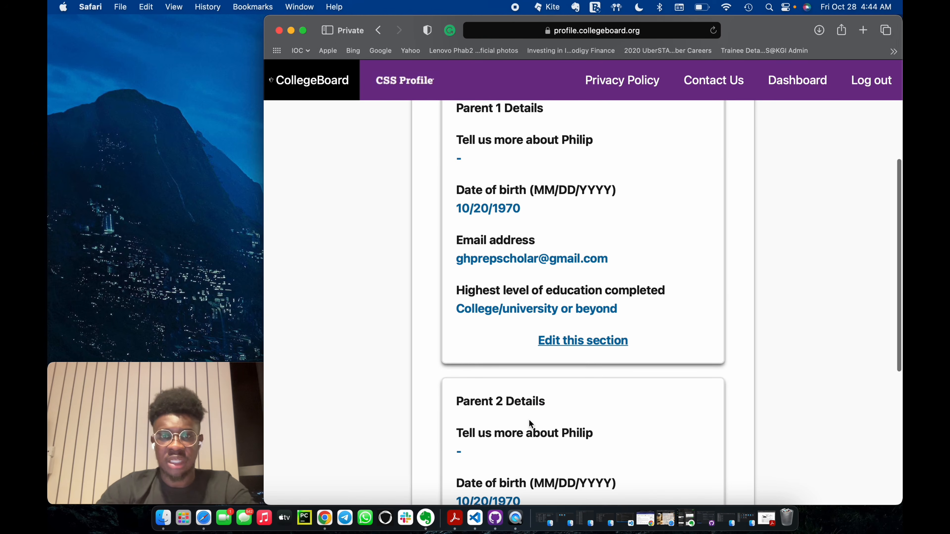
{"action": "scroll", "coordinate": [529, 420], "scroll_direction": "down", "scroll_amount": 5}
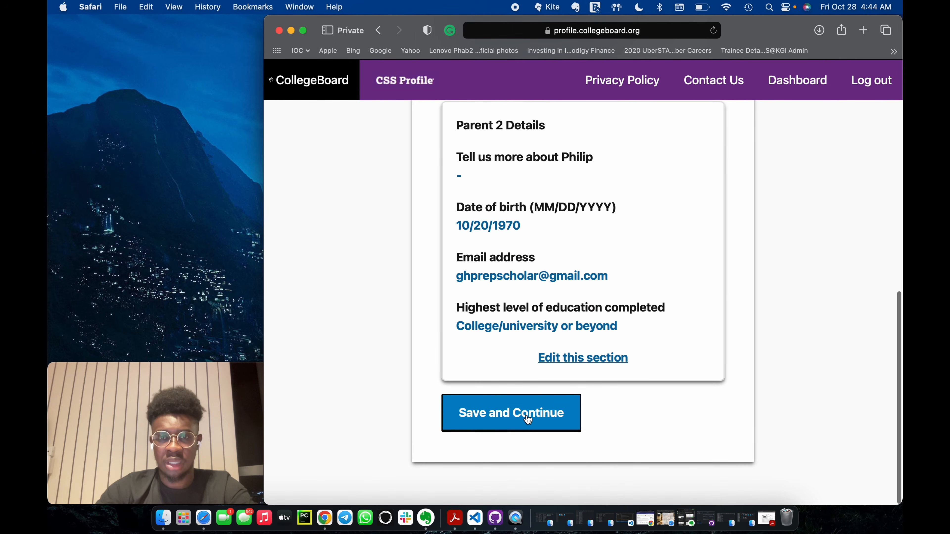
{"action": "left_click", "coordinate": [527, 419]}
Find the parents' total employer compensation in the income review and start a subtraction from 61527 in Spotlight.
{"action": "scroll", "coordinate": [530, 386], "scroll_direction": "down", "scroll_amount": 4}
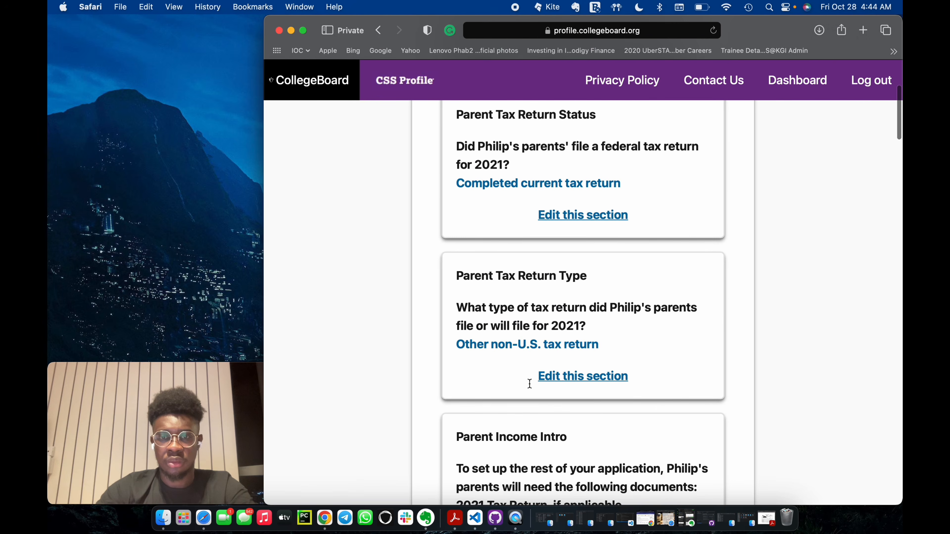
{"action": "scroll", "coordinate": [529, 383], "scroll_direction": "down", "scroll_amount": 8}
{"action": "scroll", "coordinate": [529, 383], "scroll_direction": "up", "scroll_amount": 2}
{"action": "scroll", "coordinate": [530, 384], "scroll_direction": "down", "scroll_amount": 2}
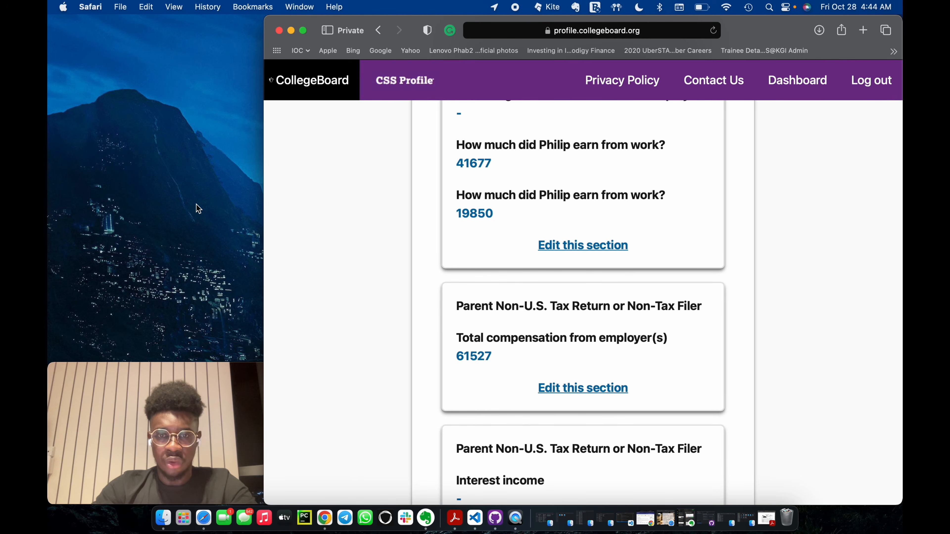
{"action": "key", "text": "super+space"}
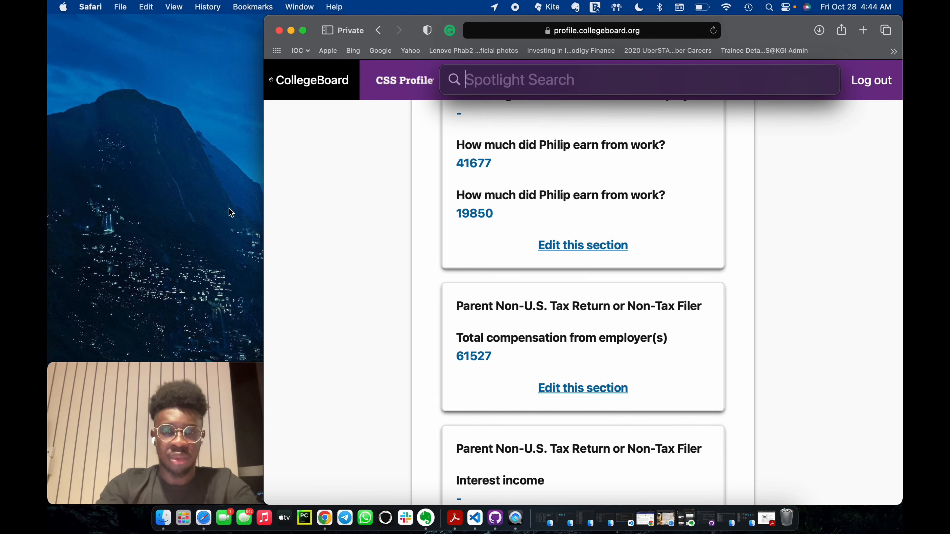
{"action": "type", "text": "6152"}
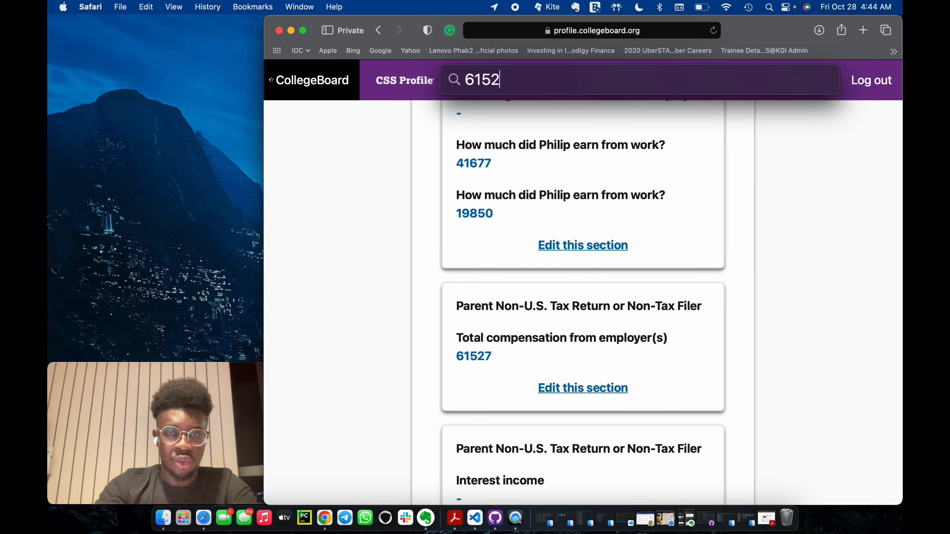
{"action": "type", "text": "7-"}
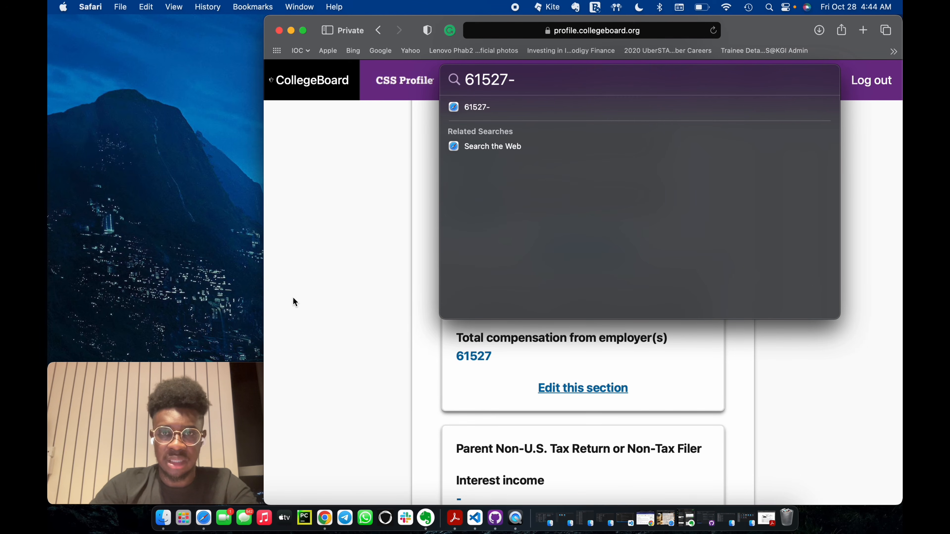
Find the parents' taxes and withholdings amount in the income review, subtract 18000 in the Spotlight calculation and append another minus sign.
{"action": "scroll", "coordinate": [417, 410], "scroll_direction": "down", "scroll_amount": 5}
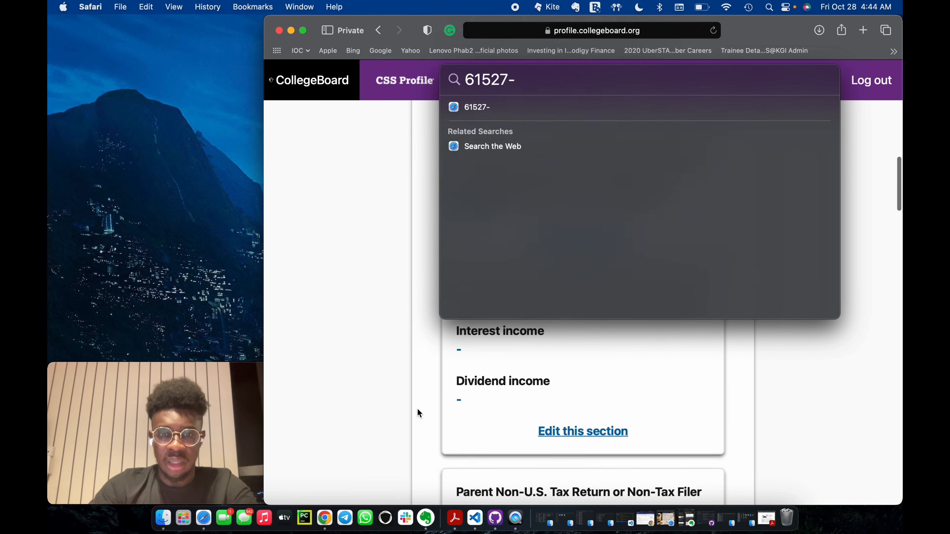
{"action": "scroll", "coordinate": [418, 409], "scroll_direction": "down", "scroll_amount": 10}
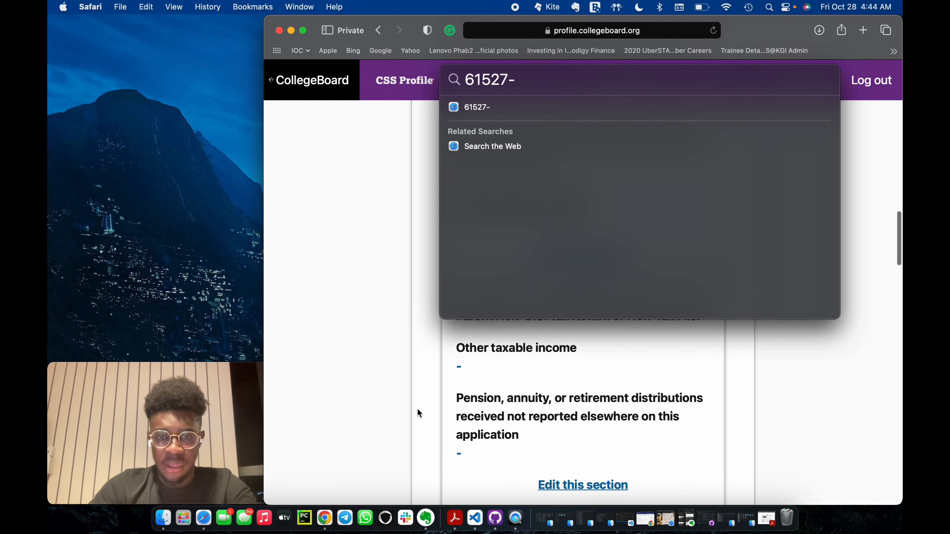
{"action": "scroll", "coordinate": [417, 409], "scroll_direction": "down", "scroll_amount": 4}
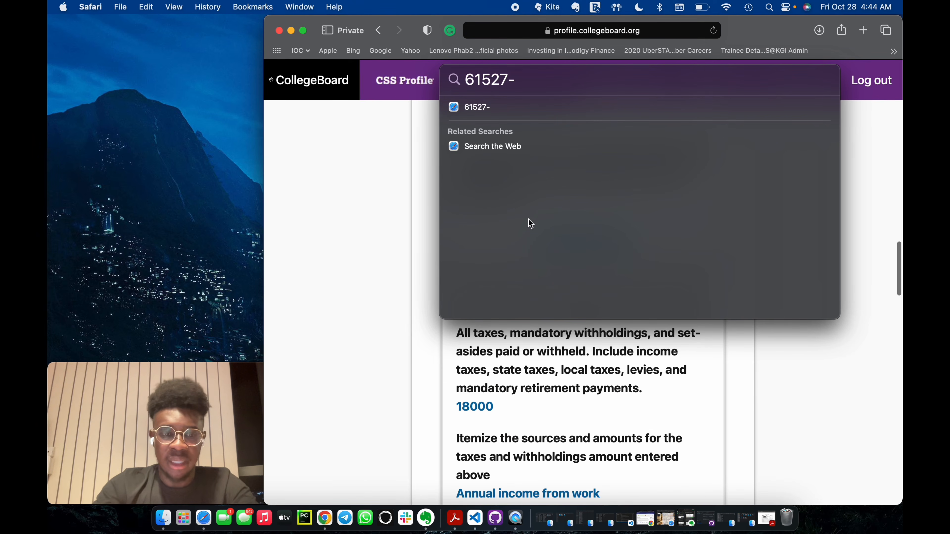
{"action": "type", "text": "18000"}
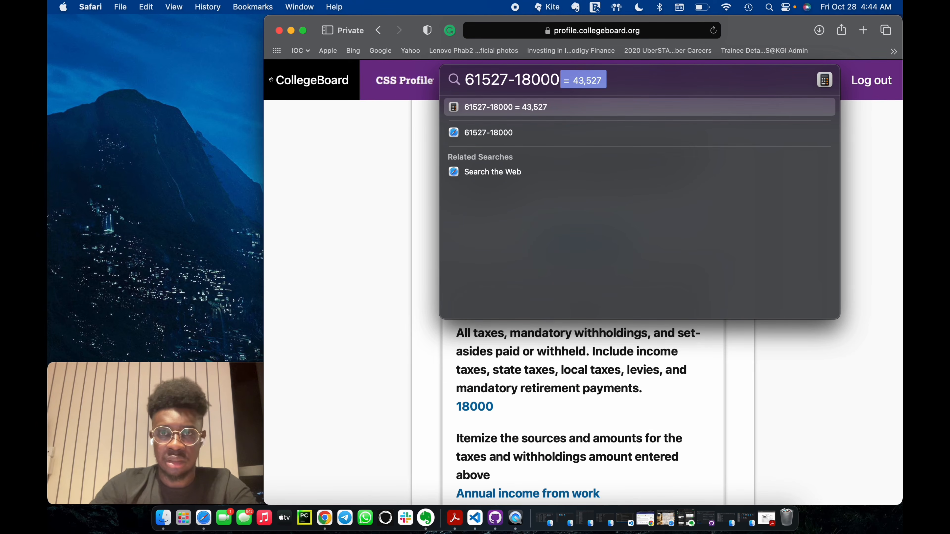
{"action": "left_click", "coordinate": [559, 75]}
{"action": "type", "text": "-"}
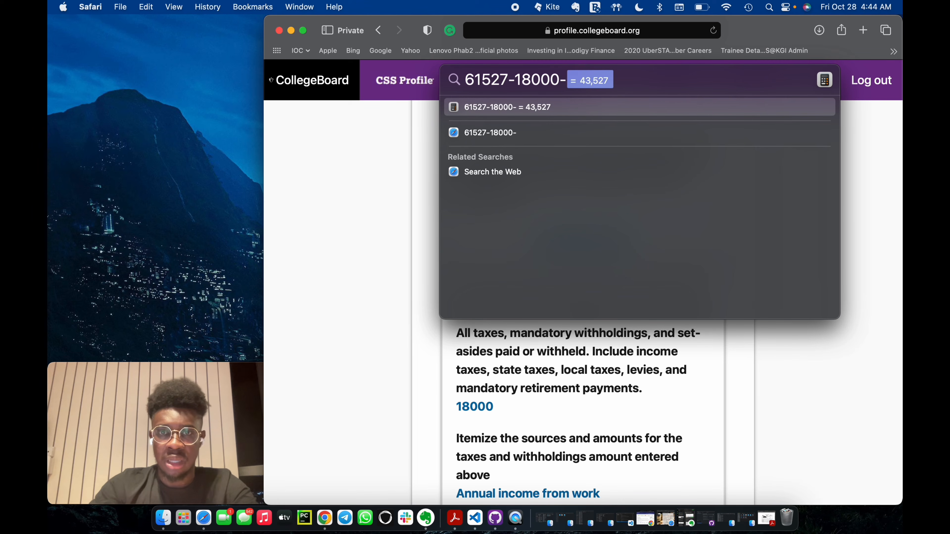
Review the parents' remaining income and benefits answers, including other years' income and expected changes, and save the income review page.
{"action": "scroll", "coordinate": [550, 391], "scroll_direction": "down", "scroll_amount": 15}
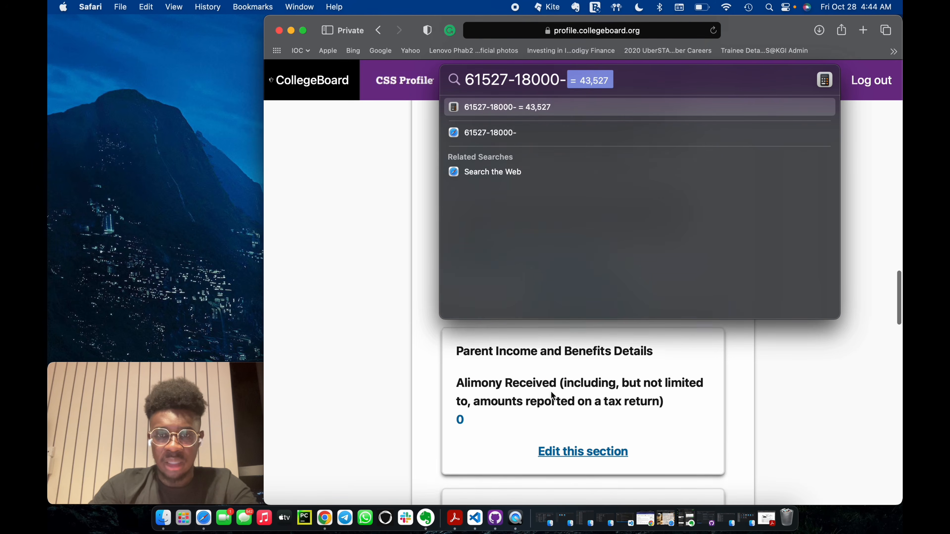
{"action": "scroll", "coordinate": [551, 391], "scroll_direction": "down", "scroll_amount": 8}
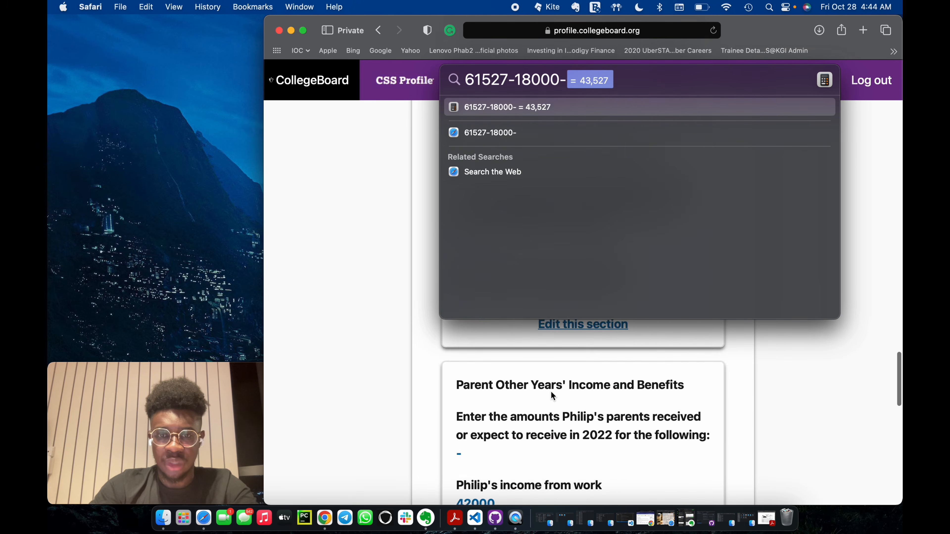
{"action": "scroll", "coordinate": [550, 391], "scroll_direction": "down", "scroll_amount": 3}
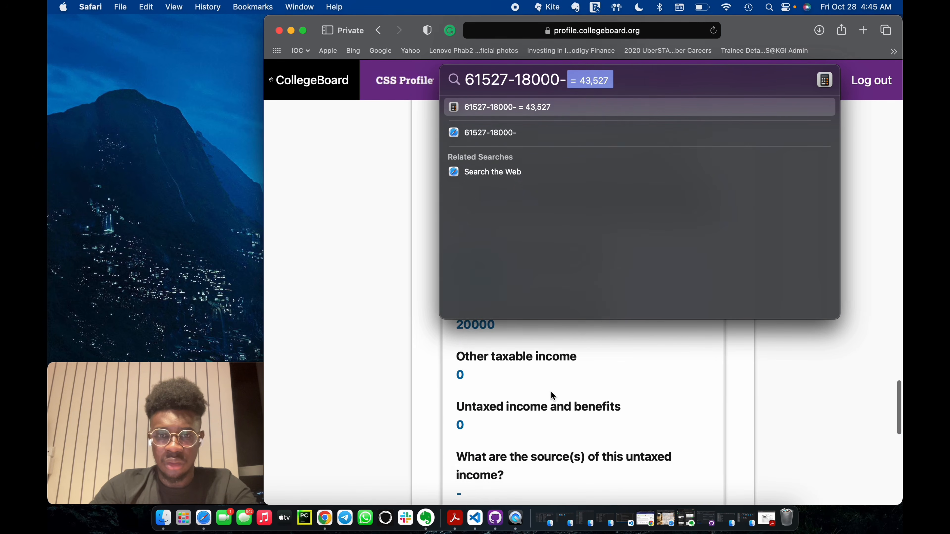
{"action": "scroll", "coordinate": [550, 392], "scroll_direction": "up", "scroll_amount": 4}
{"action": "scroll", "coordinate": [550, 391], "scroll_direction": "down", "scroll_amount": 8}
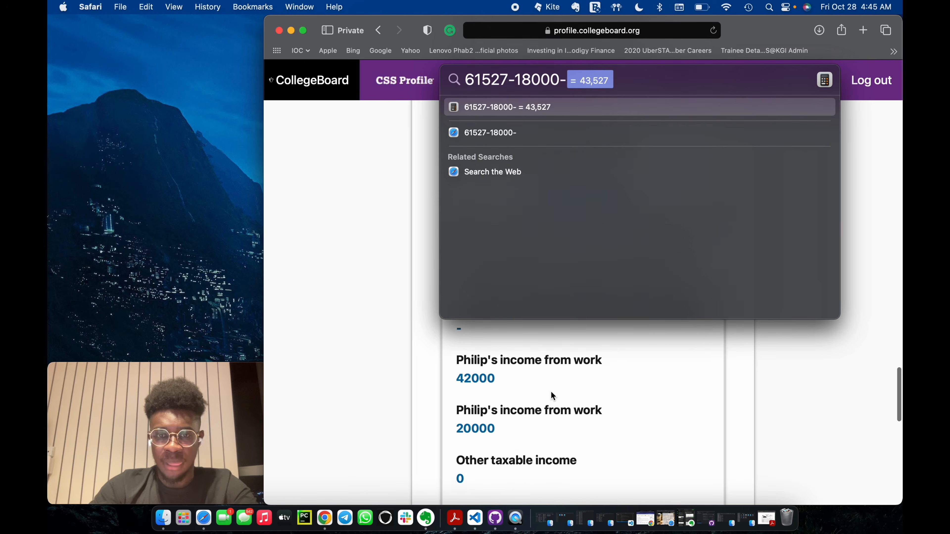
{"action": "scroll", "coordinate": [551, 393], "scroll_direction": "down", "scroll_amount": 6}
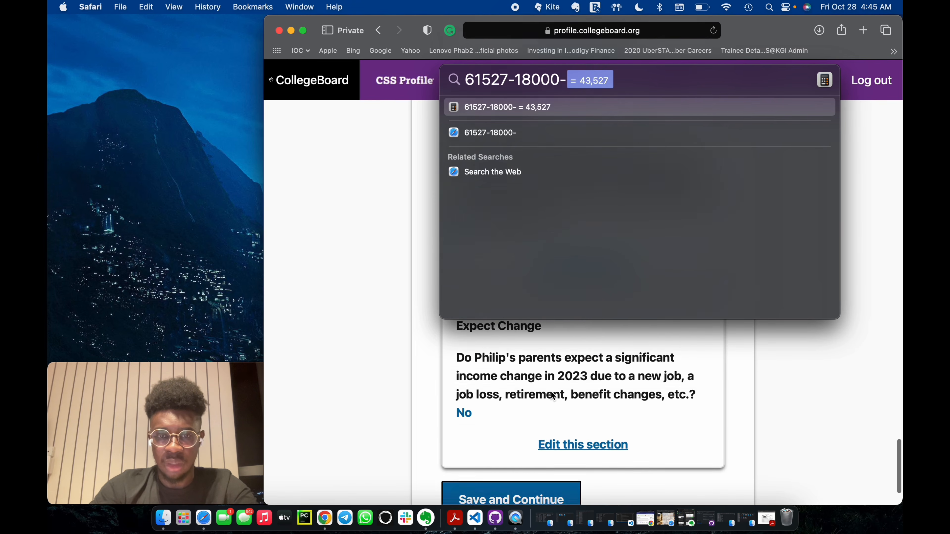
{"action": "left_click", "coordinate": [532, 419]}
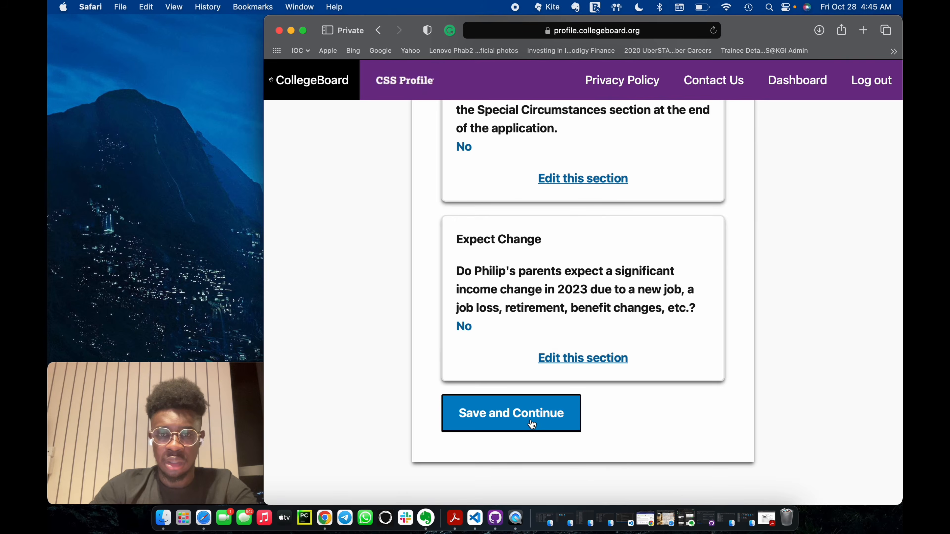
Review the employment and retirement details of both parents and save the review page.
{"action": "scroll", "coordinate": [616, 377], "scroll_direction": "down", "scroll_amount": 15}
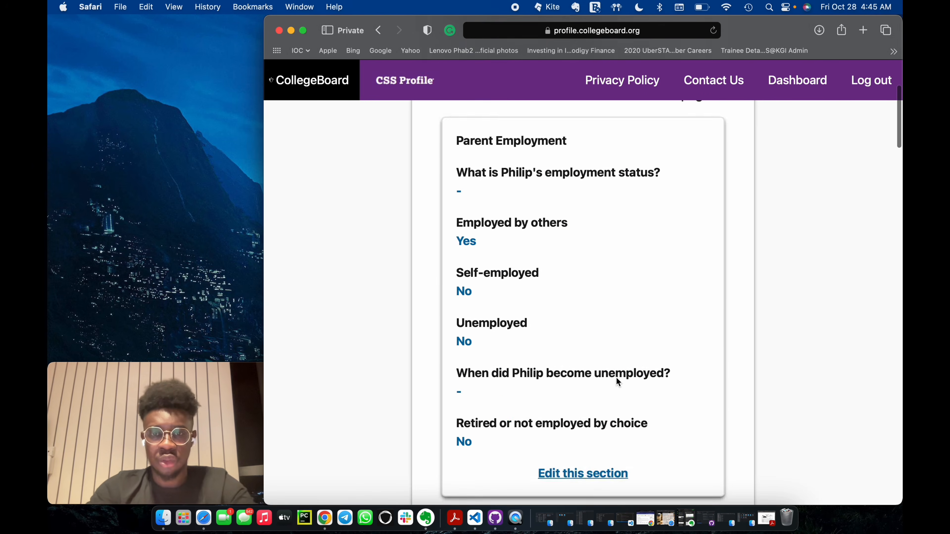
{"action": "scroll", "coordinate": [617, 382], "scroll_direction": "down", "scroll_amount": 15}
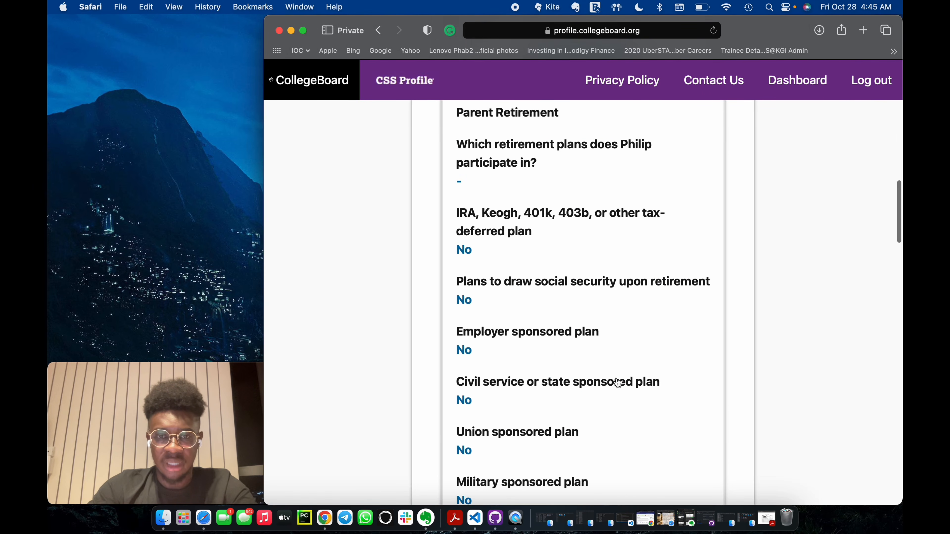
{"action": "scroll", "coordinate": [616, 377], "scroll_direction": "up", "scroll_amount": 3}
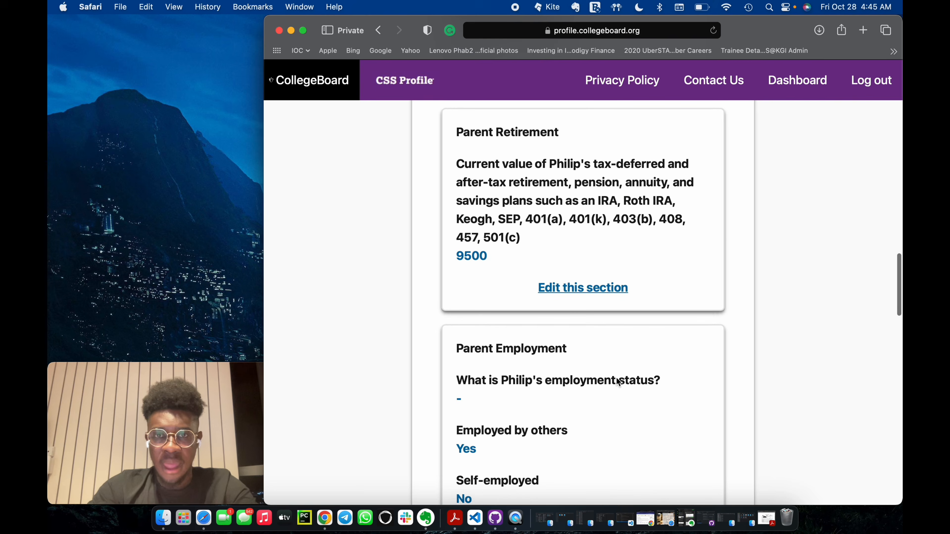
{"action": "scroll", "coordinate": [528, 202], "scroll_direction": "down", "scroll_amount": 12}
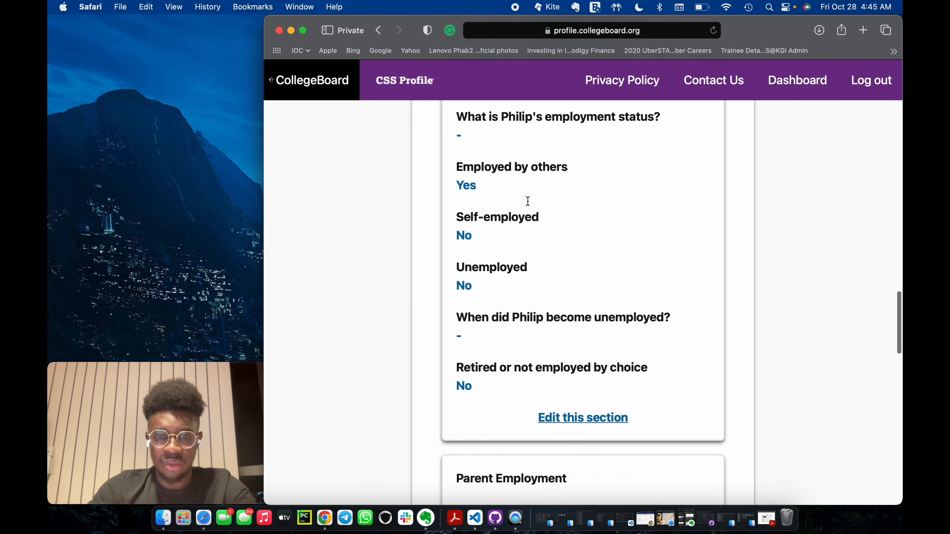
{"action": "scroll", "coordinate": [528, 201], "scroll_direction": "down", "scroll_amount": 15}
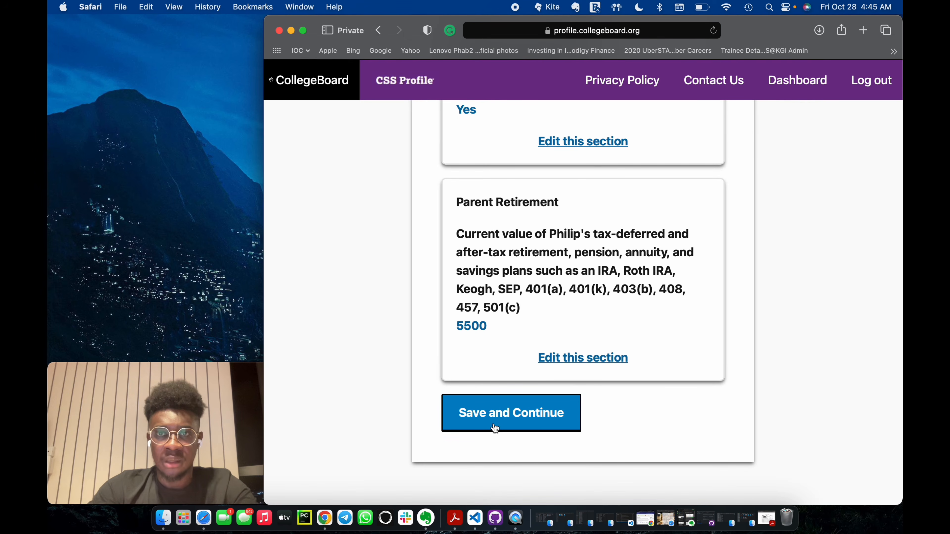
{"action": "left_click", "coordinate": [494, 427]}
Review the parents' housing answers, subtract the yearly rent of 7800 in the Spotlight calculation, and save the housing review page.
{"action": "scroll", "coordinate": [493, 423], "scroll_direction": "down", "scroll_amount": 15}
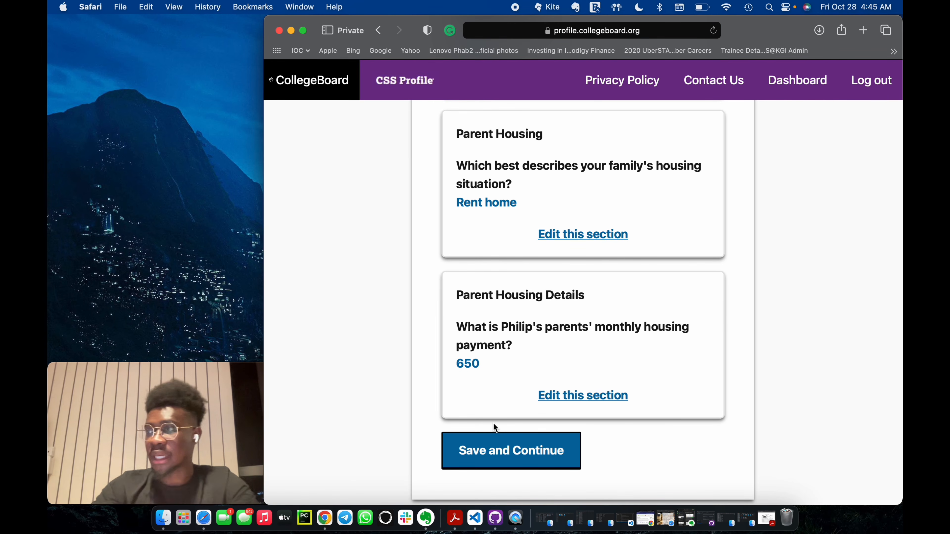
{"action": "key", "text": "super+space"}
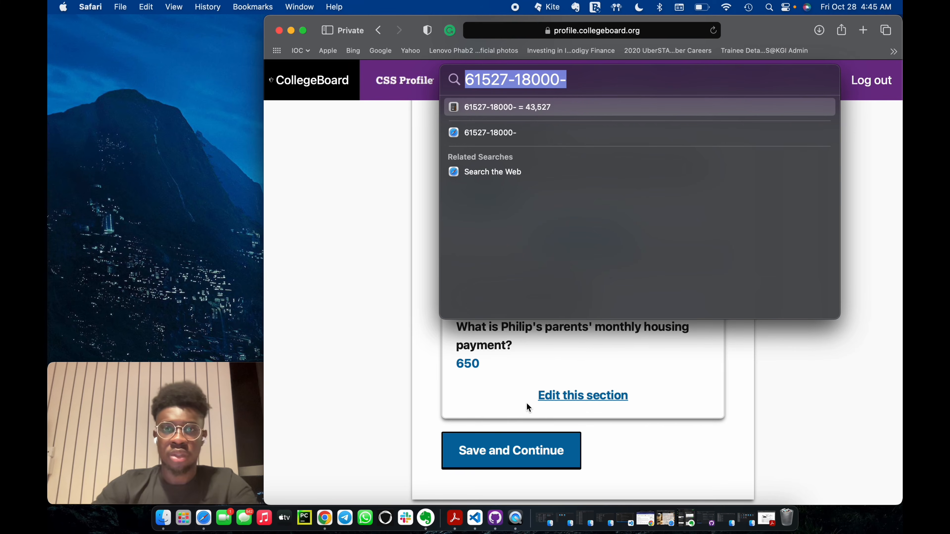
{"action": "left_click", "coordinate": [578, 80]}
{"action": "type", "text": "7800"}
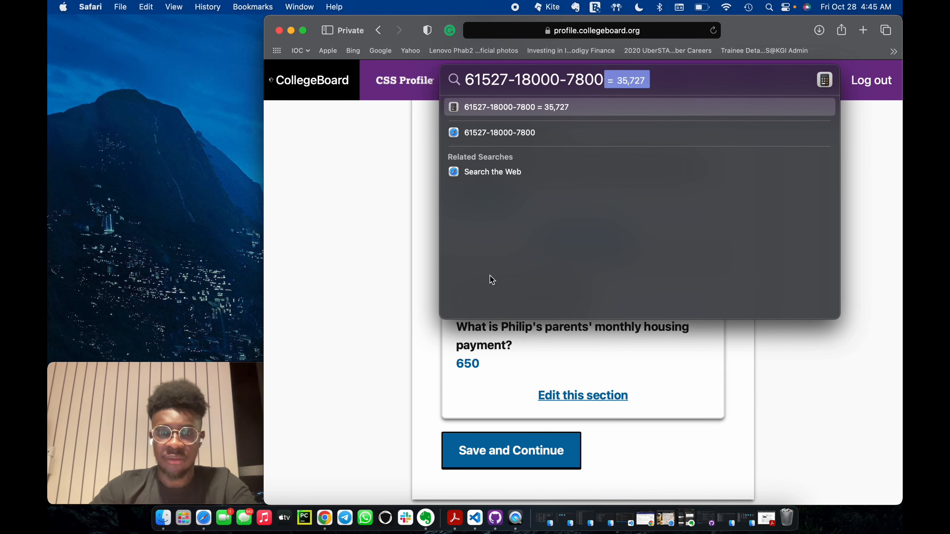
{"action": "left_click", "coordinate": [515, 455]}
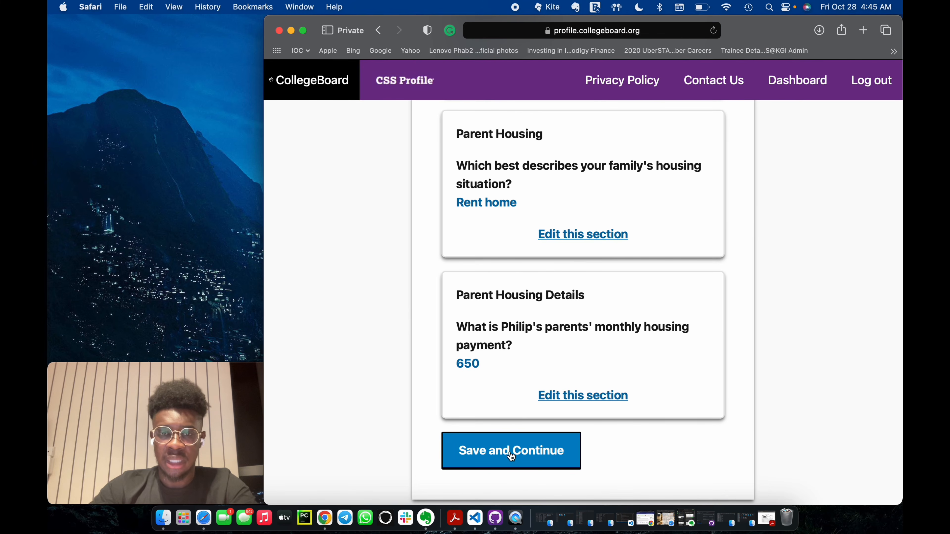
{"action": "left_click", "coordinate": [511, 456]}
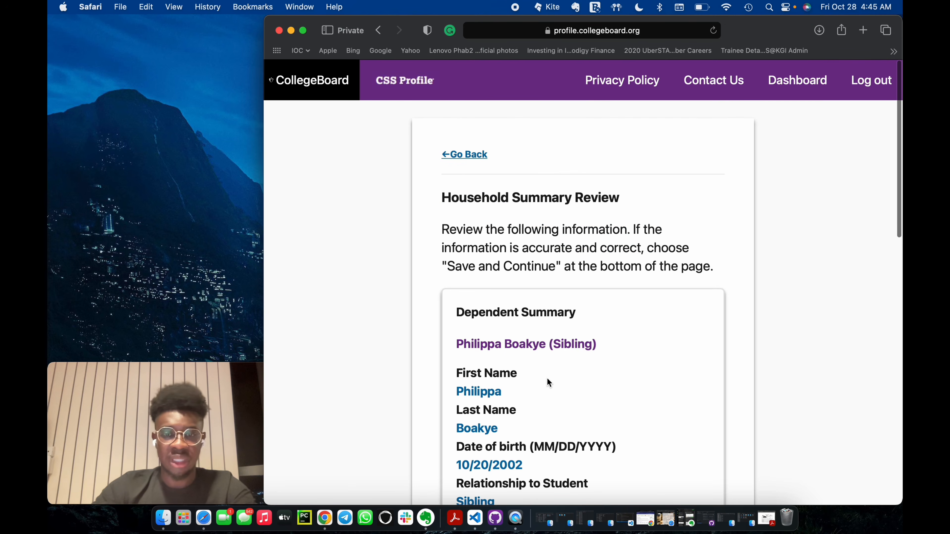
Review the Household Summary and Child Support answers and save both review pages.
{"action": "scroll", "coordinate": [547, 379], "scroll_direction": "down", "scroll_amount": 20}
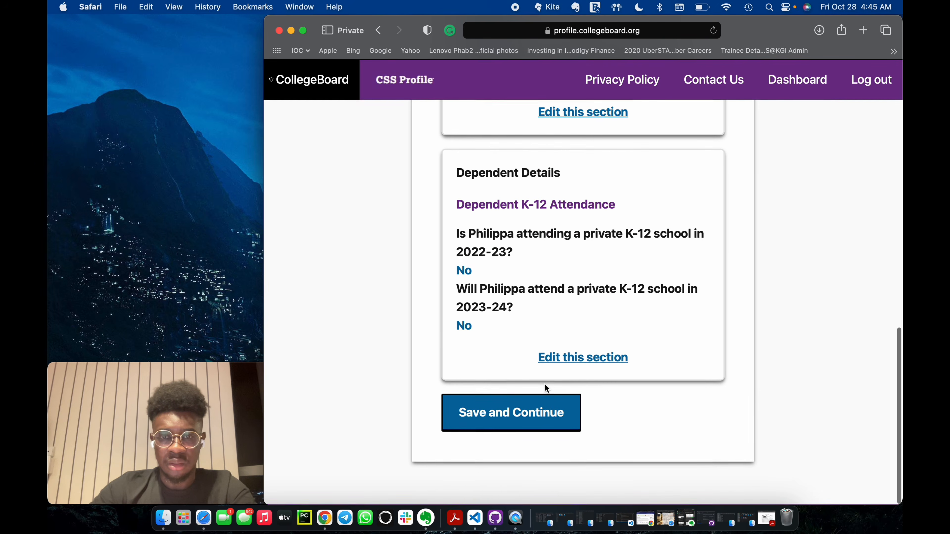
{"action": "left_click", "coordinate": [527, 418]}
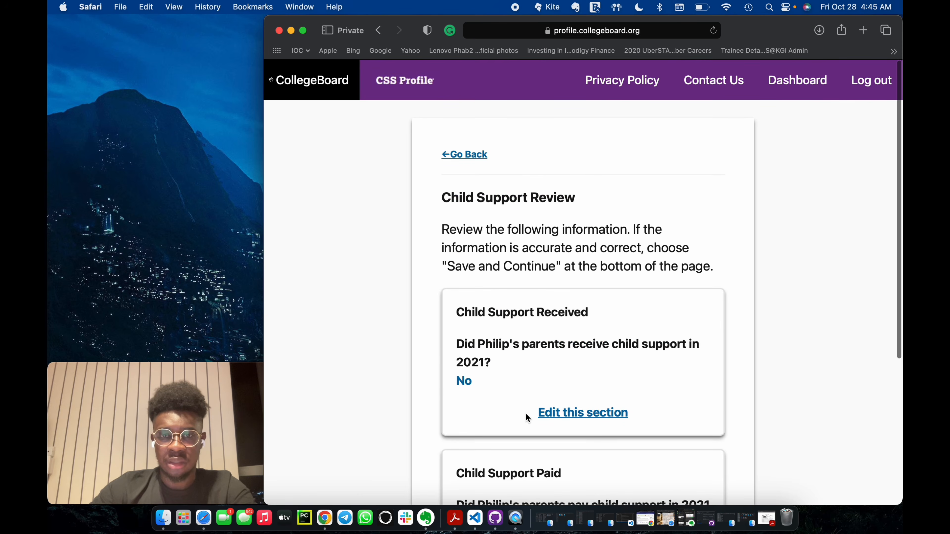
{"action": "scroll", "coordinate": [526, 413], "scroll_direction": "down", "scroll_amount": 10}
{"action": "left_click", "coordinate": [511, 430]}
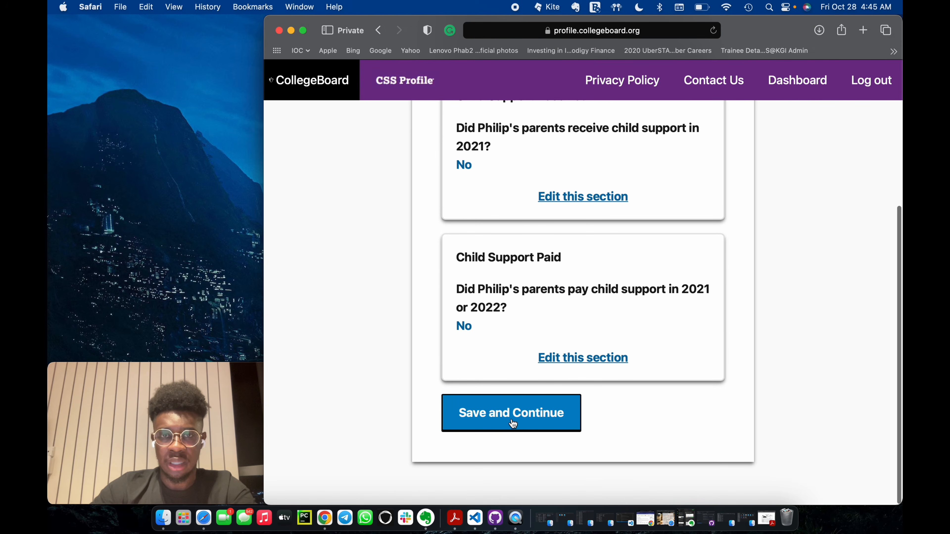
Find the parents' 2021 medical and dental expenses in the expenses review and subtract 5950 in the Spotlight calculation.
{"action": "scroll", "coordinate": [513, 423], "scroll_direction": "down", "scroll_amount": 2}
{"action": "scroll", "coordinate": [512, 421], "scroll_direction": "down", "scroll_amount": 5}
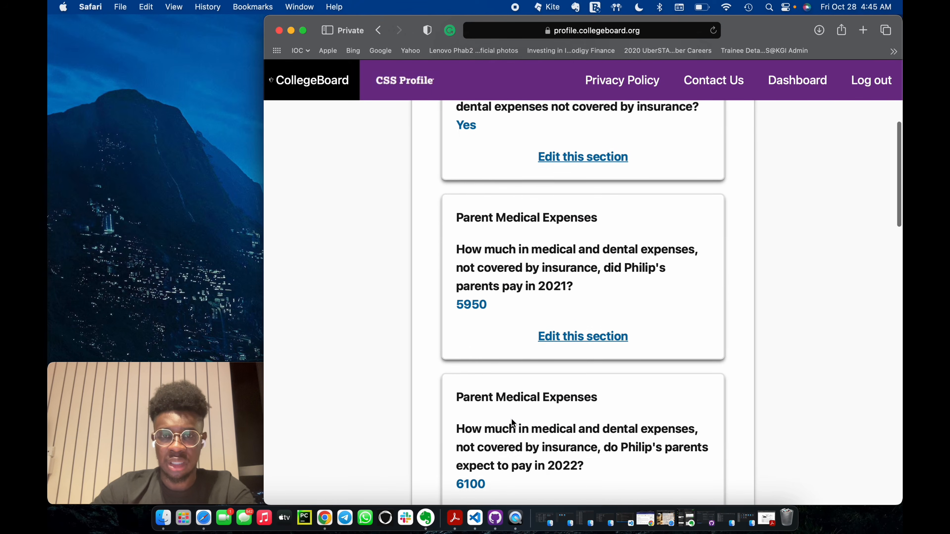
{"action": "key", "text": "super+space"}
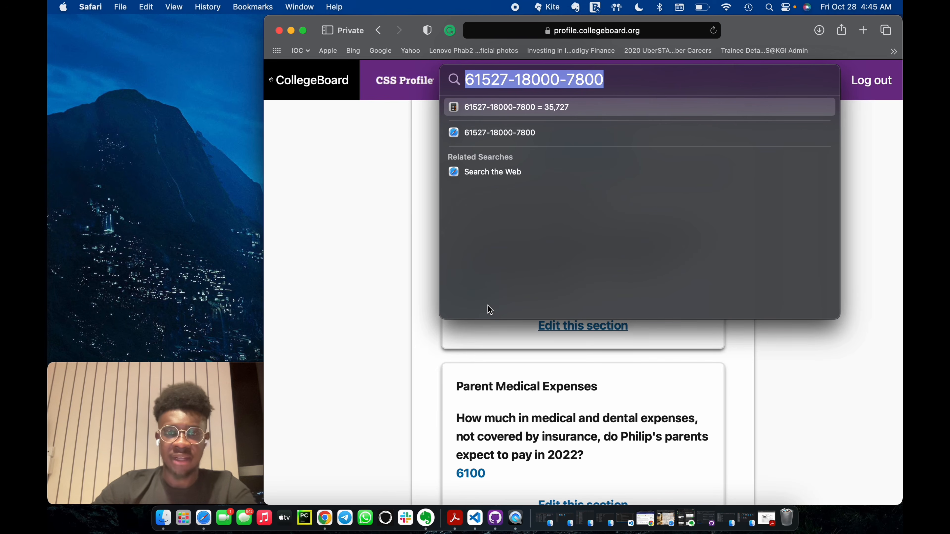
{"action": "left_click", "coordinate": [614, 83]}
{"action": "type", "text": "-5950"}
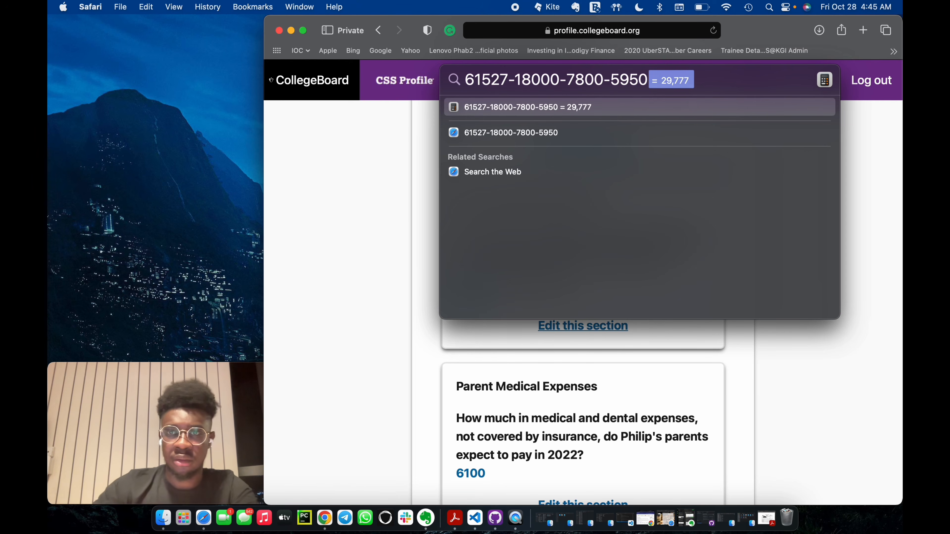
Find the household amounts under Parent Living Expenses and subtract 5281 for utilities and 5102 for food in the Spotlight calculation.
{"action": "scroll", "coordinate": [598, 392], "scroll_direction": "down", "scroll_amount": 7}
{"action": "scroll", "coordinate": [590, 423], "scroll_direction": "up", "scroll_amount": 5}
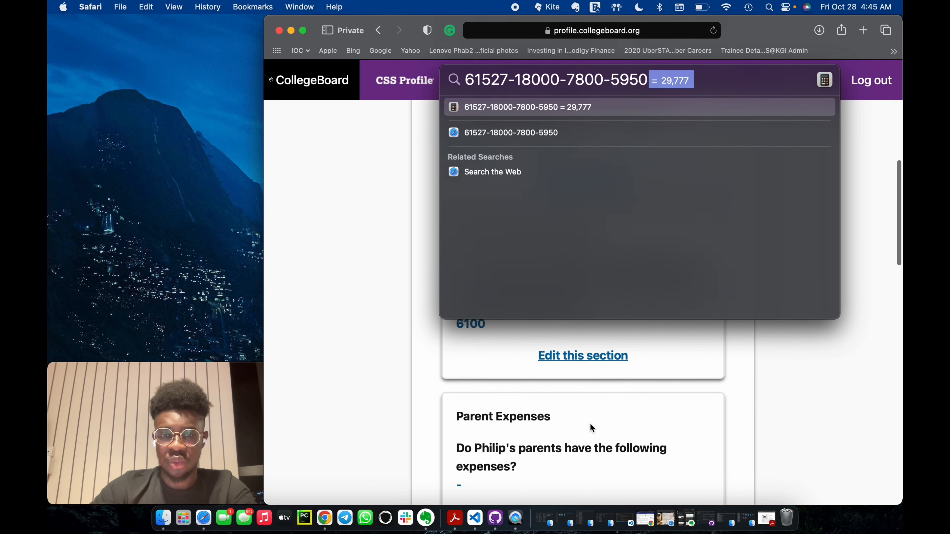
{"action": "scroll", "coordinate": [590, 423], "scroll_direction": "down", "scroll_amount": 10}
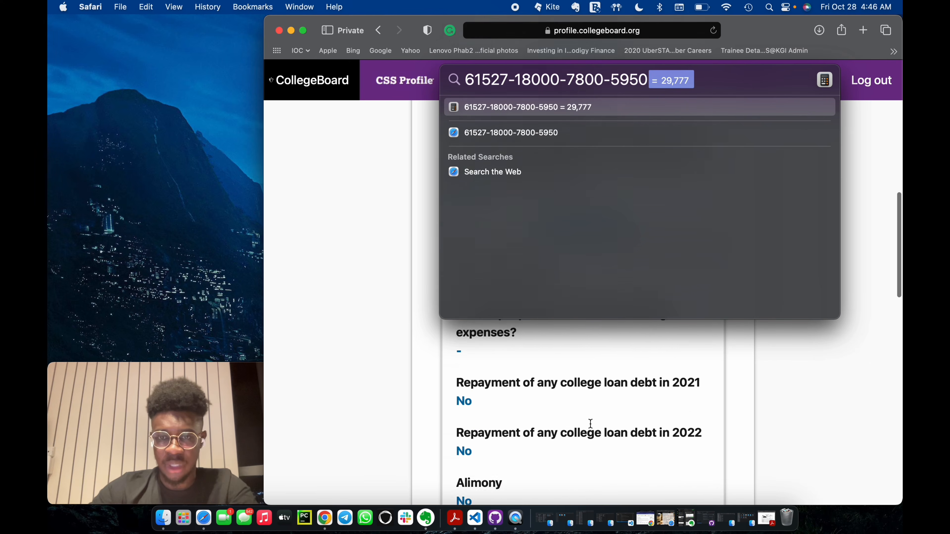
{"action": "scroll", "coordinate": [590, 424], "scroll_direction": "down", "scroll_amount": 6}
{"action": "scroll", "coordinate": [591, 424], "scroll_direction": "up", "scroll_amount": 2}
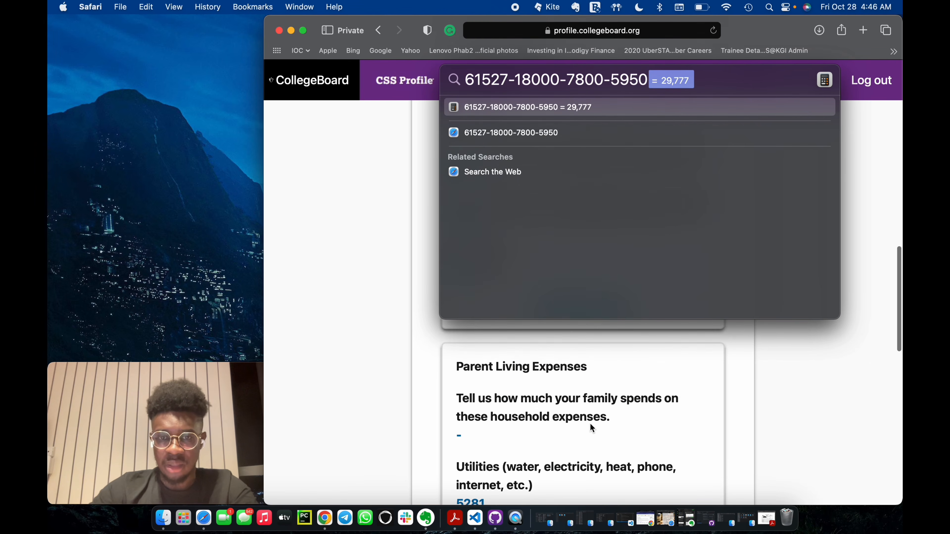
{"action": "scroll", "coordinate": [590, 423], "scroll_direction": "down", "scroll_amount": 3}
{"action": "scroll", "coordinate": [590, 423], "scroll_direction": "down", "scroll_amount": 1}
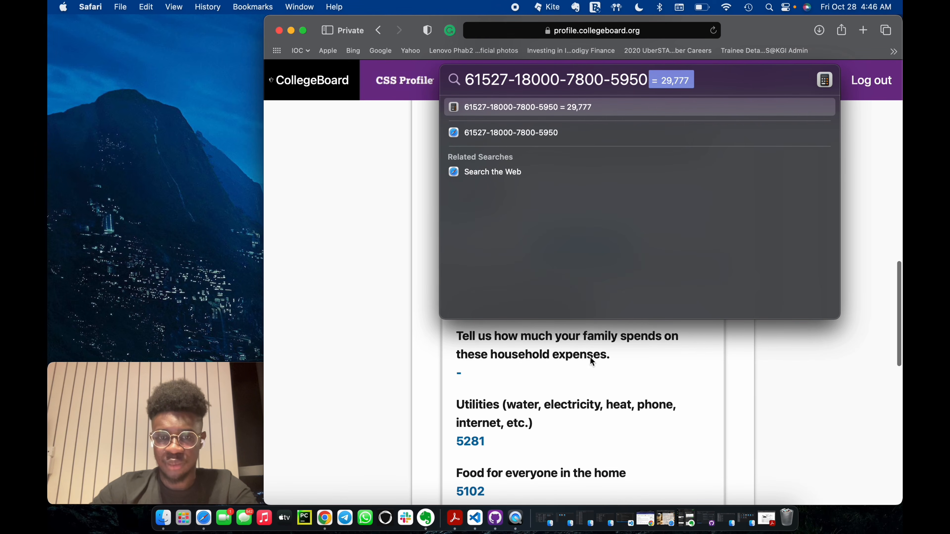
{"action": "left_click", "coordinate": [649, 77]}
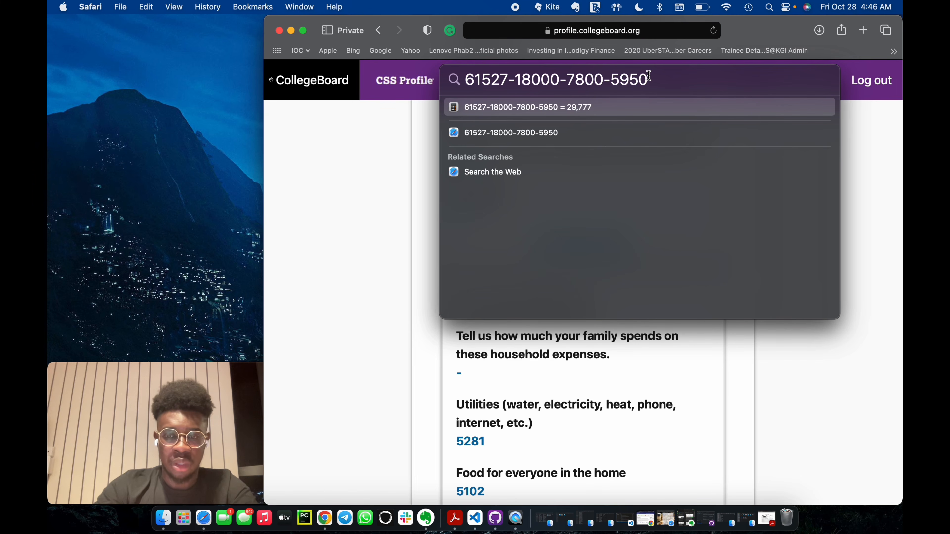
{"action": "type", "text": "-528"}
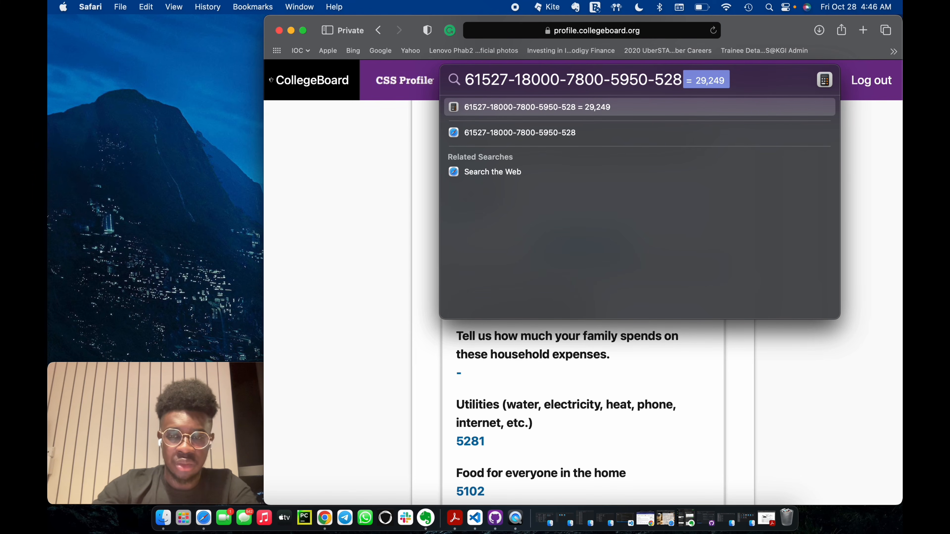
{"action": "type", "text": "1-5102"}
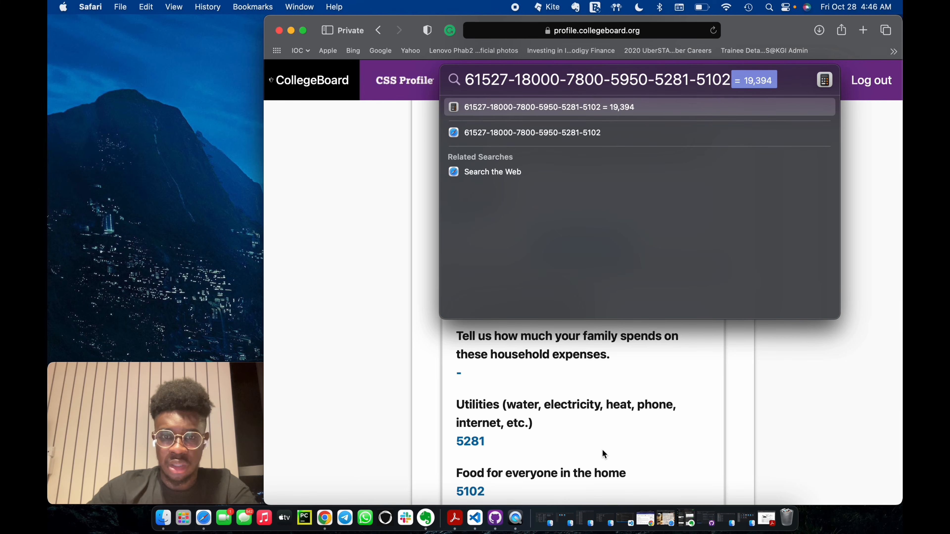
{"action": "scroll", "coordinate": [602, 450], "scroll_direction": "down", "scroll_amount": 5}
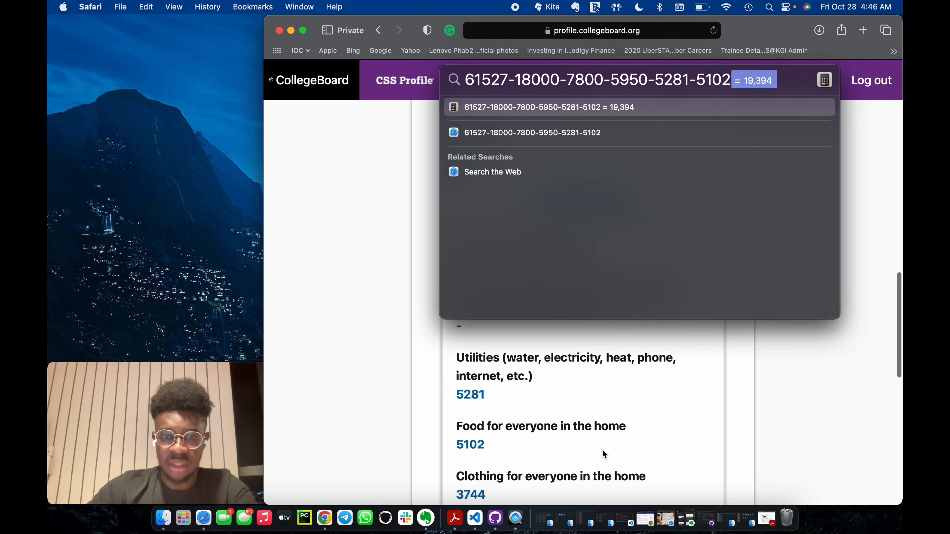
Subtract 3744 for clothing and 3441 for household necessities in the Spotlight calculation and find the remaining Parent Living Expenses.
{"action": "left_click", "coordinate": [730, 77]}
{"action": "type", "text": "-"}
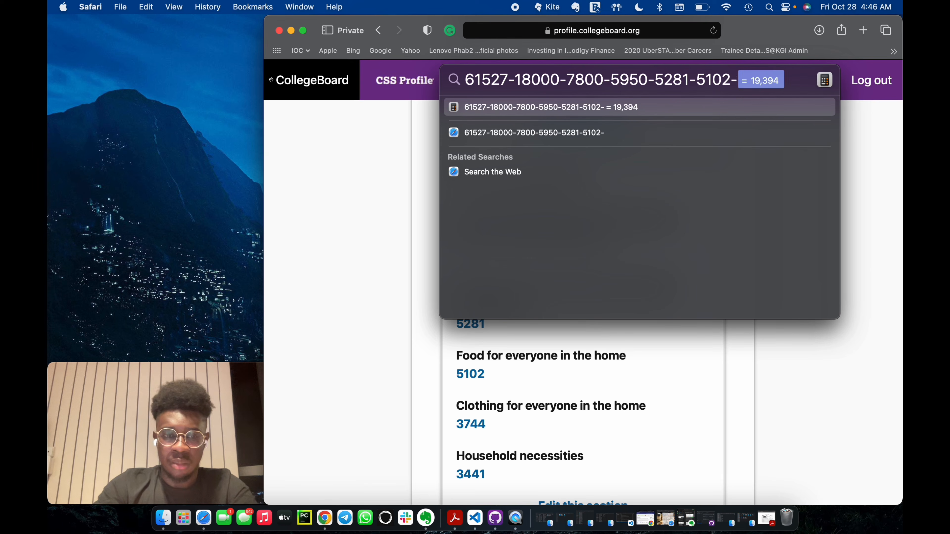
{"action": "type", "text": "374"}
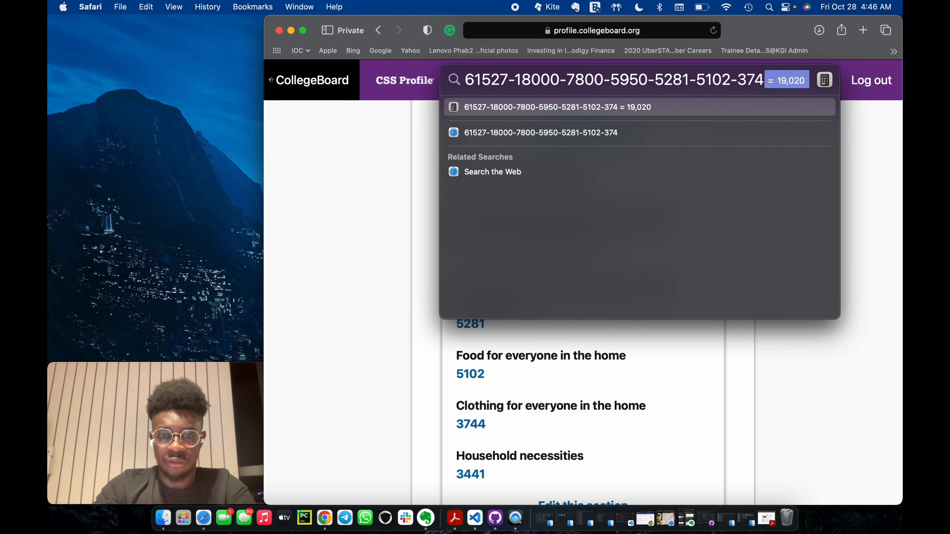
{"action": "type", "text": "4-3441"}
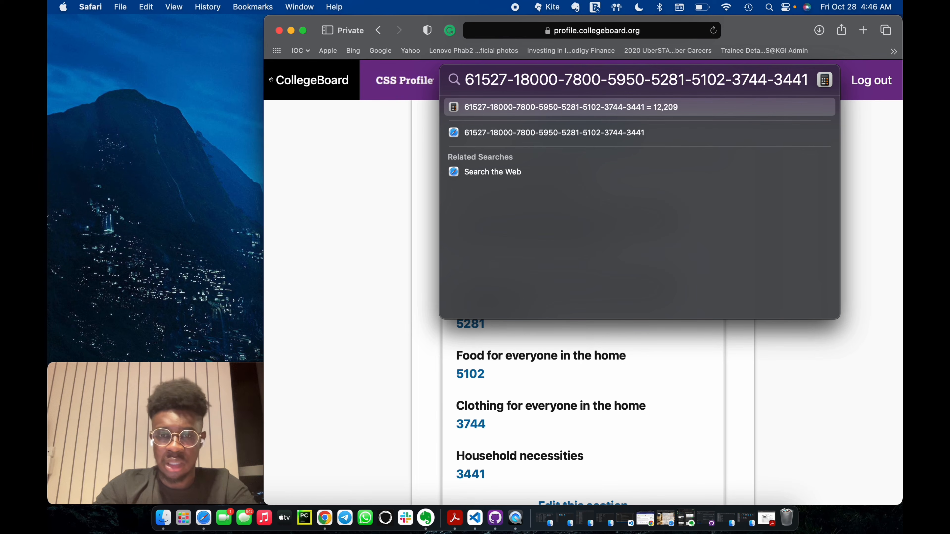
{"action": "type", "text": "-"}
{"action": "scroll", "coordinate": [635, 435], "scroll_direction": "down", "scroll_amount": 2}
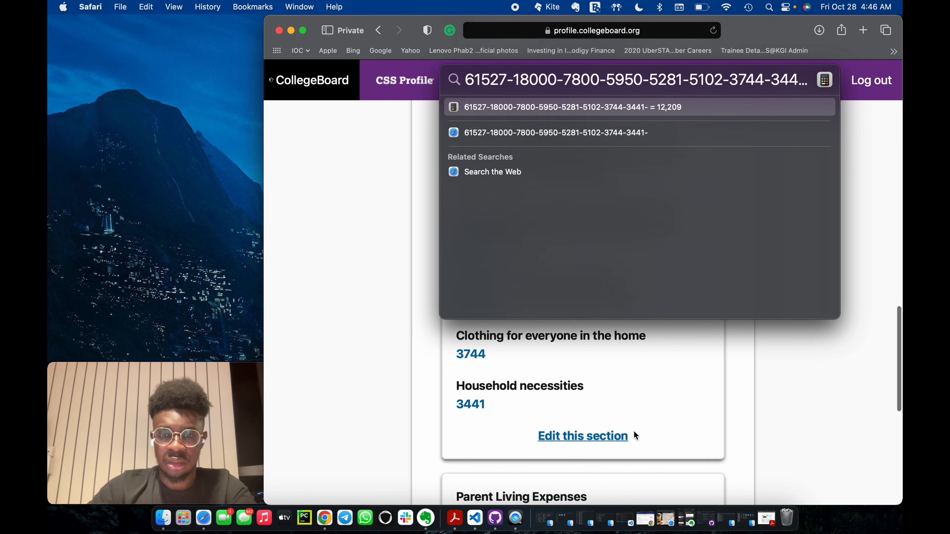
{"action": "scroll", "coordinate": [634, 431], "scroll_direction": "down", "scroll_amount": 6}
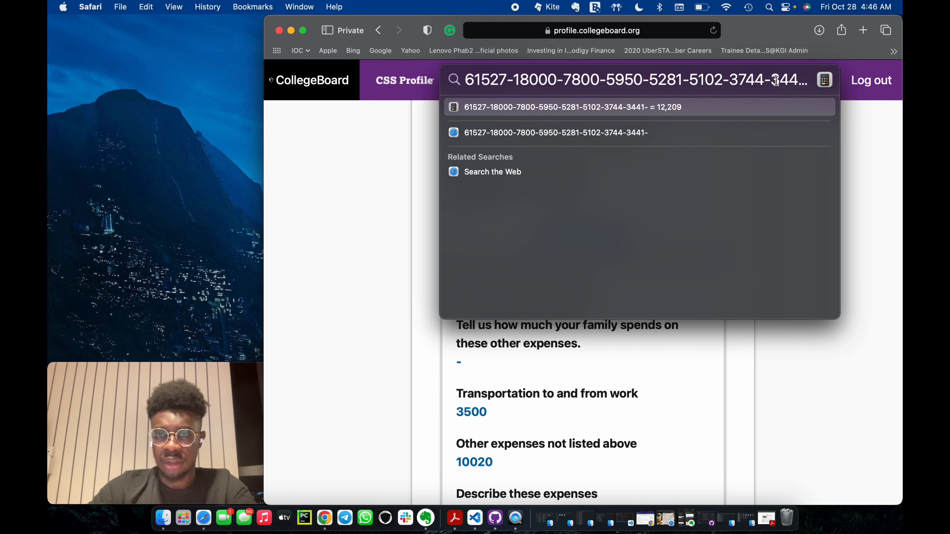
Replace the Spotlight calculation with a new subtraction starting from 12209, and close Spotlight.
{"action": "left_click", "coordinate": [739, 79]}
{"action": "key", "text": "super+a"}
{"action": "key", "text": "BackSpace"}
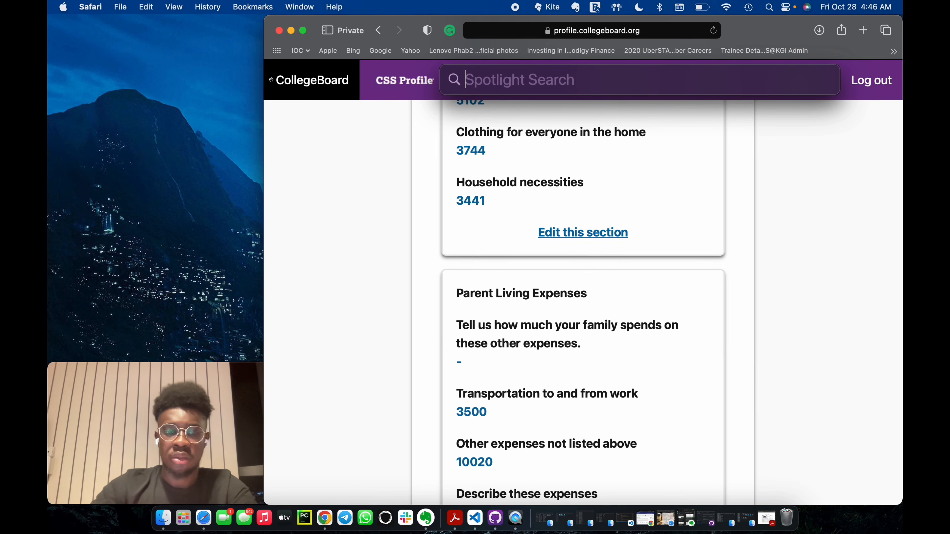
{"action": "type", "text": "12"}
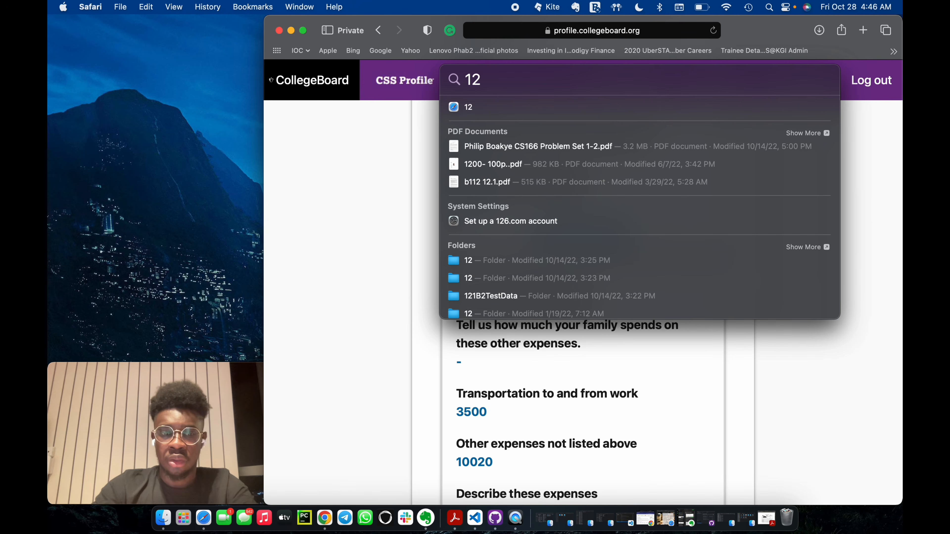
{"action": "type", "text": "209"}
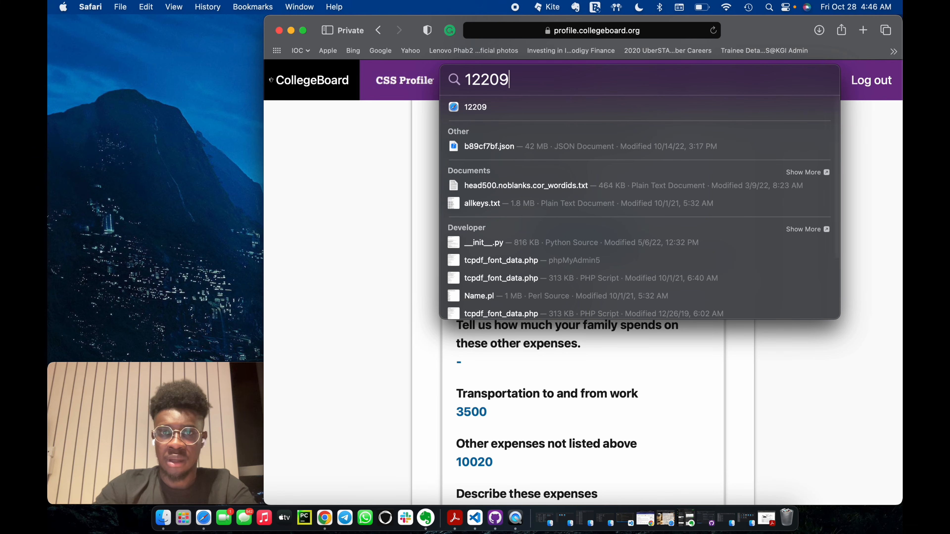
{"action": "type", "text": "-"}
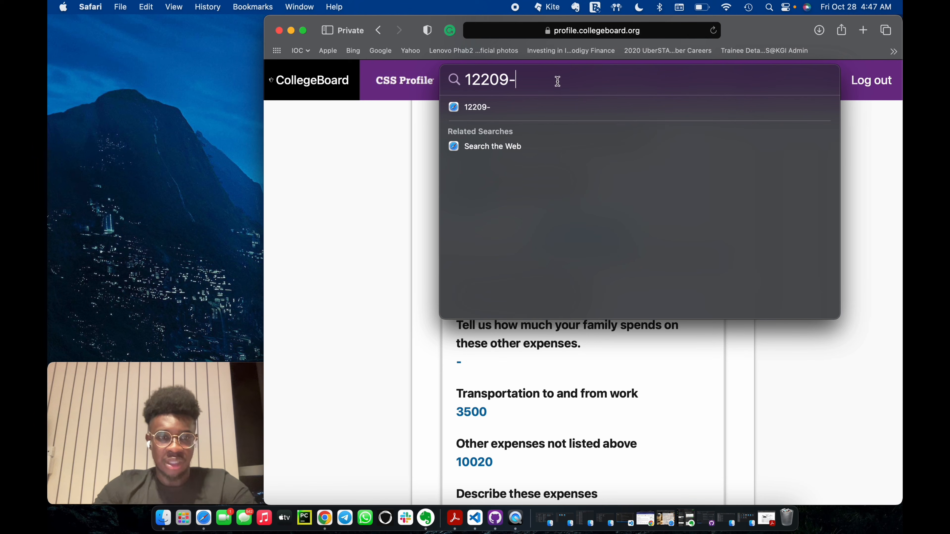
{"action": "key", "text": "Escape"}
Edit the Parent Living Expenses section, set other expenses not listed above to 6520, and save the page.
{"action": "scroll", "coordinate": [548, 400], "scroll_direction": "down", "scroll_amount": 5}
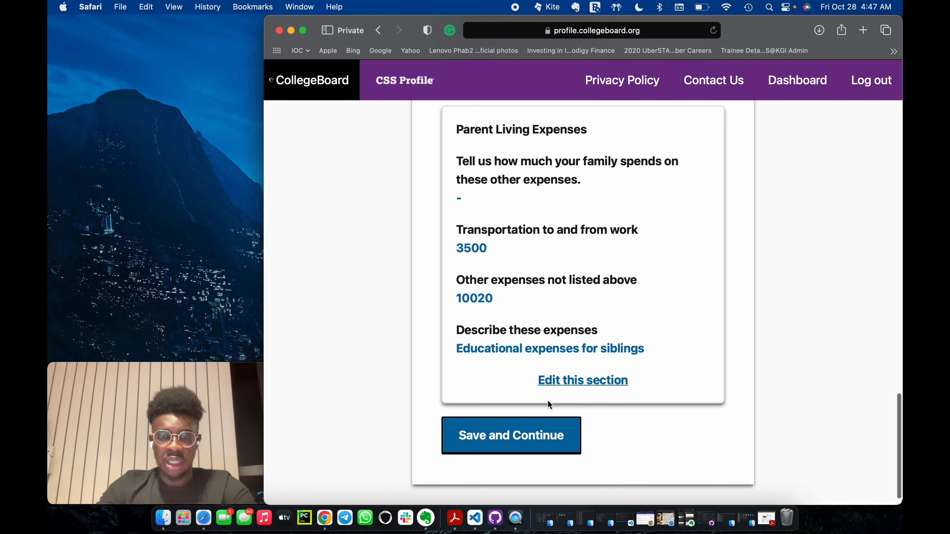
{"action": "left_click", "coordinate": [581, 381]}
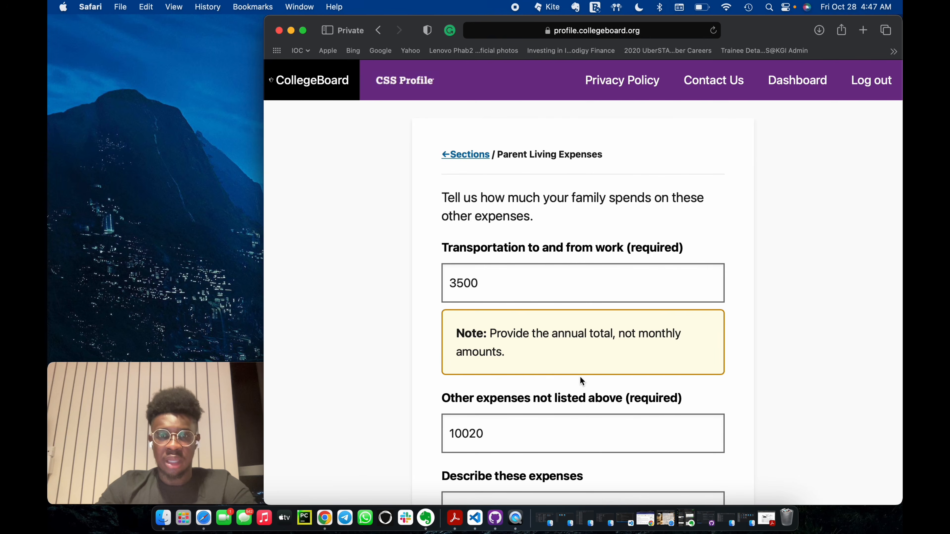
{"action": "scroll", "coordinate": [580, 376], "scroll_direction": "down", "scroll_amount": 5}
{"action": "scroll", "coordinate": [579, 382], "scroll_direction": "up", "scroll_amount": 4}
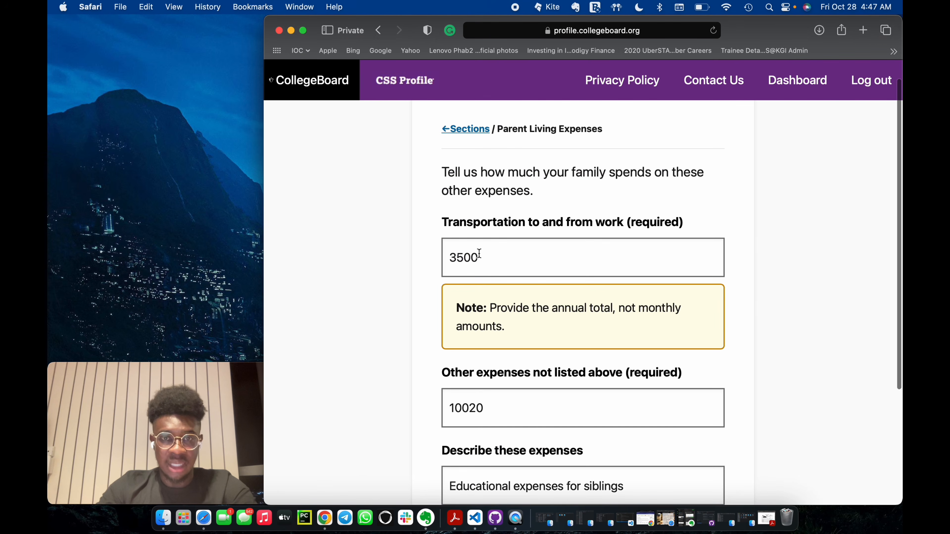
{"action": "left_click", "coordinate": [479, 258]}
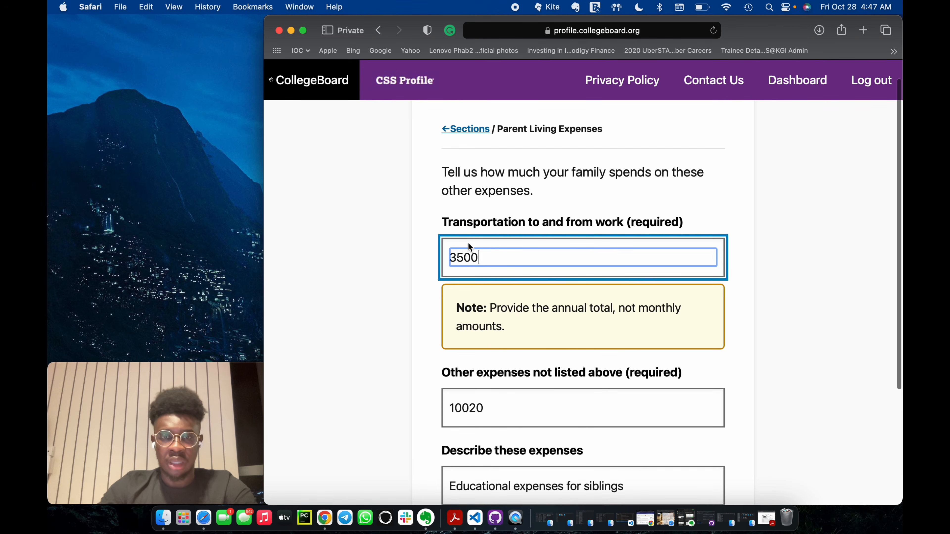
{"action": "key", "text": "Tab"}
{"action": "type", "text": "6520"}
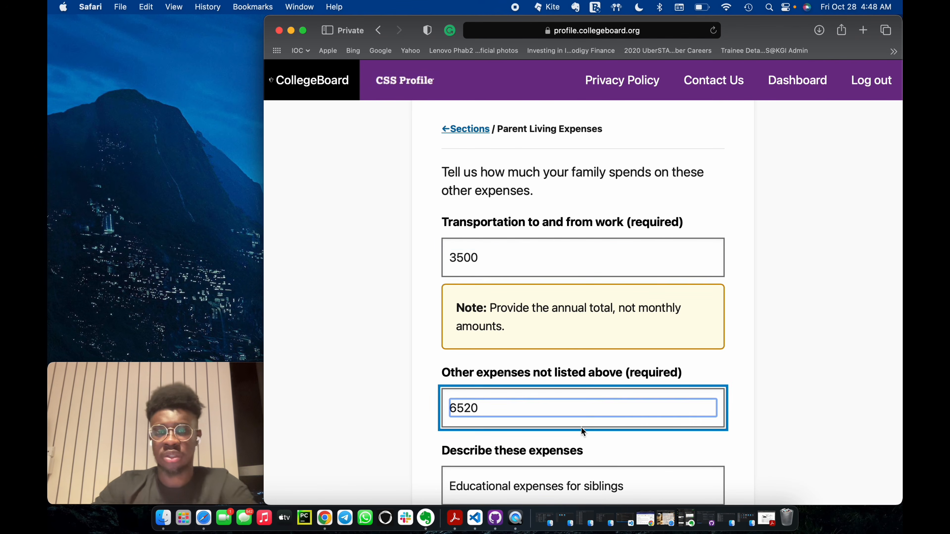
{"action": "scroll", "coordinate": [581, 428], "scroll_direction": "down", "scroll_amount": 3}
{"action": "left_click", "coordinate": [541, 405]}
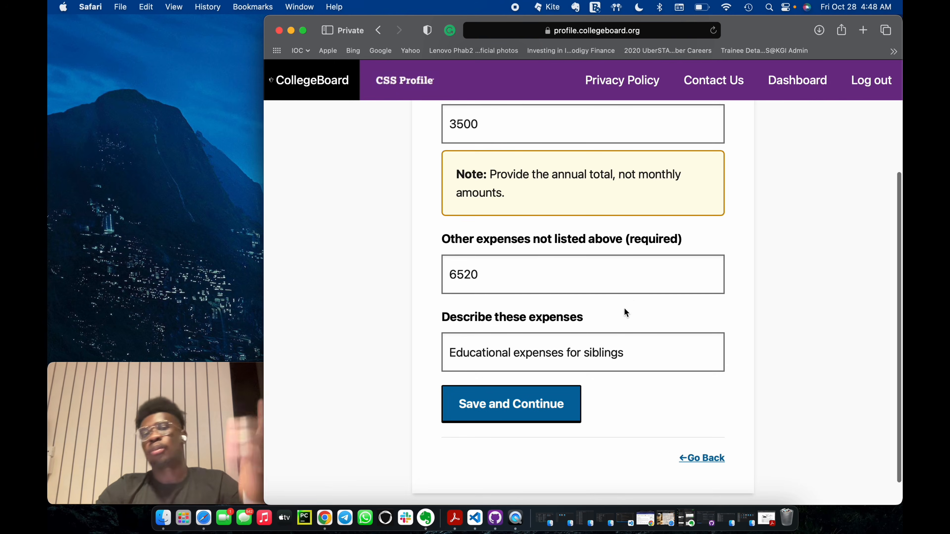
Return to the application's section list, start the application review again, and proceed to the Parent Assets Review.
{"action": "scroll", "coordinate": [591, 360], "scroll_direction": "down", "scroll_amount": 3}
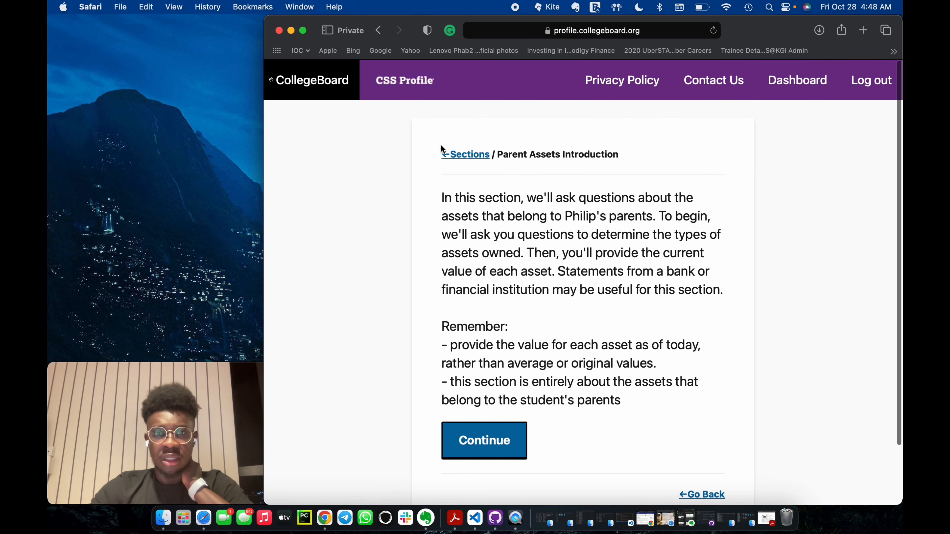
{"action": "left_click", "coordinate": [449, 156]}
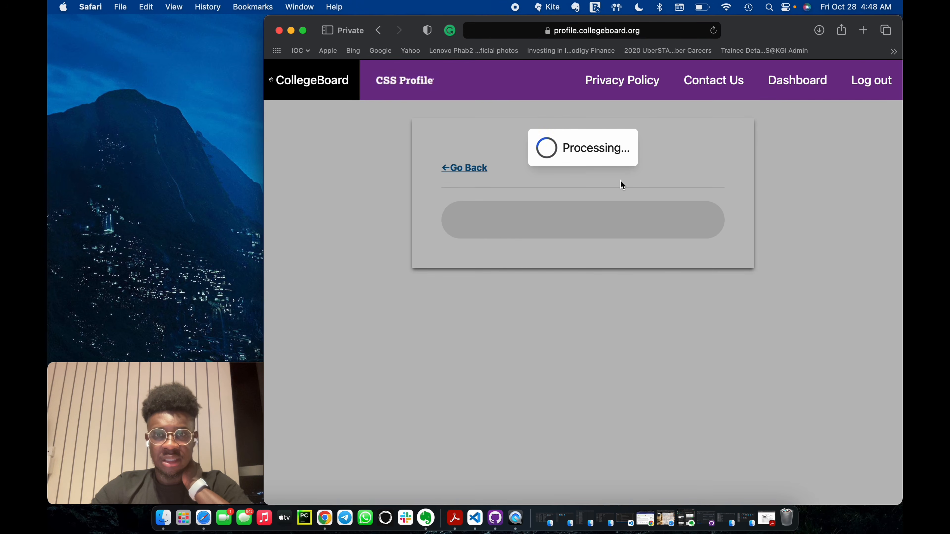
{"action": "scroll", "coordinate": [615, 242], "scroll_direction": "down", "scroll_amount": 15}
{"action": "scroll", "coordinate": [615, 241], "scroll_direction": "down", "scroll_amount": 20}
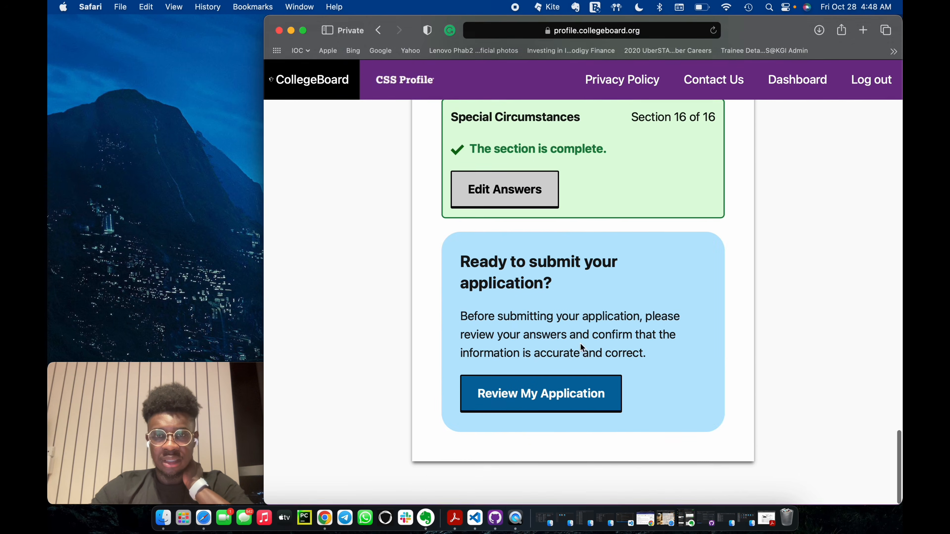
{"action": "left_click", "coordinate": [561, 397]}
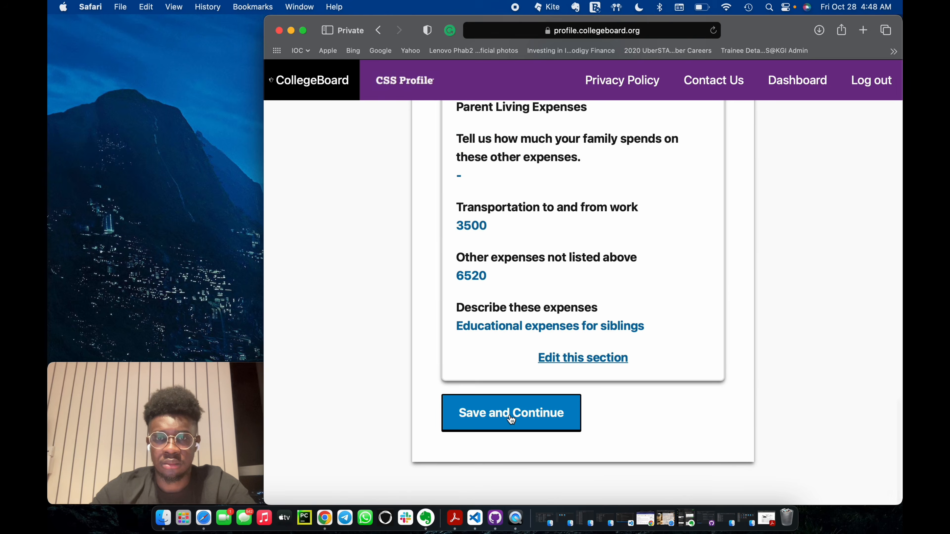
{"action": "left_click", "coordinate": [509, 416]}
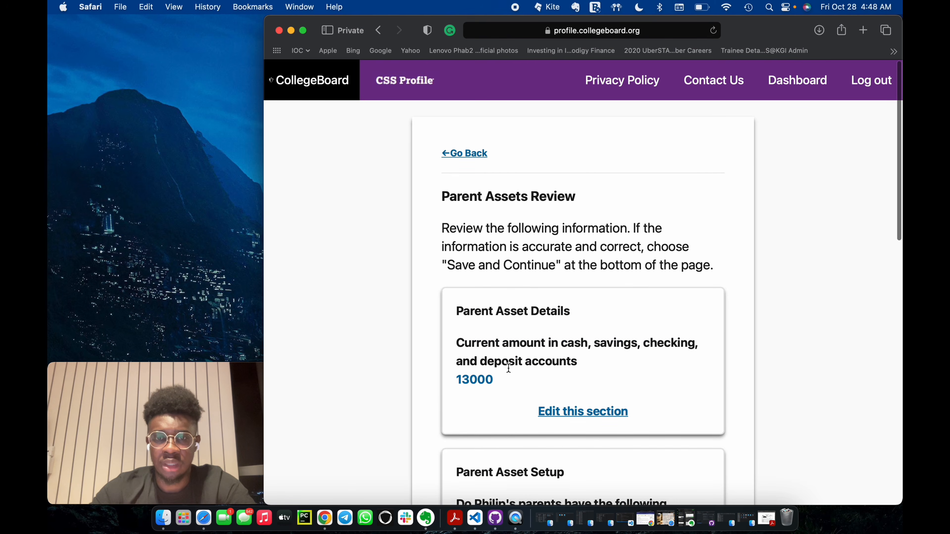
{"action": "scroll", "coordinate": [509, 368], "scroll_direction": "down", "scroll_amount": 2}
{"action": "scroll", "coordinate": [509, 367], "scroll_direction": "up", "scroll_amount": 1}
{"action": "key", "text": "super+space"}
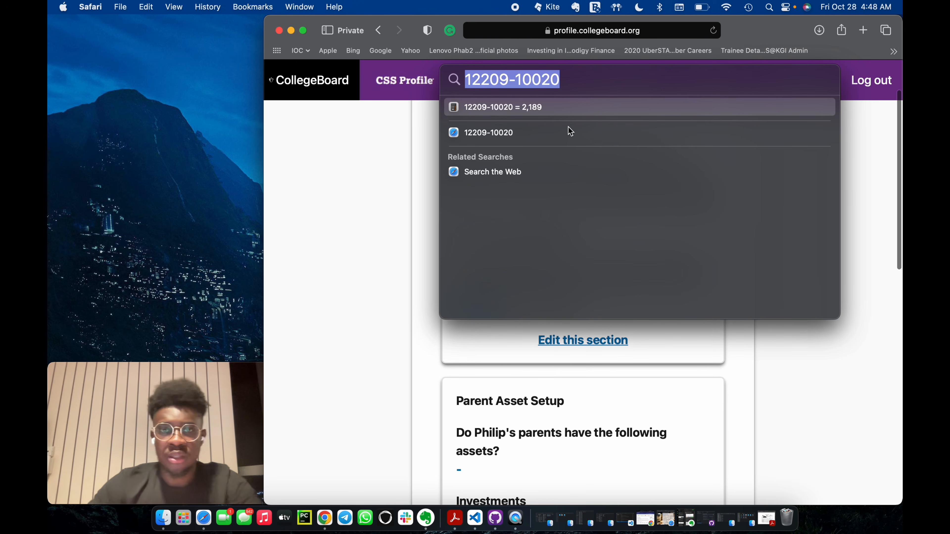
{"action": "left_click", "coordinate": [570, 86]}
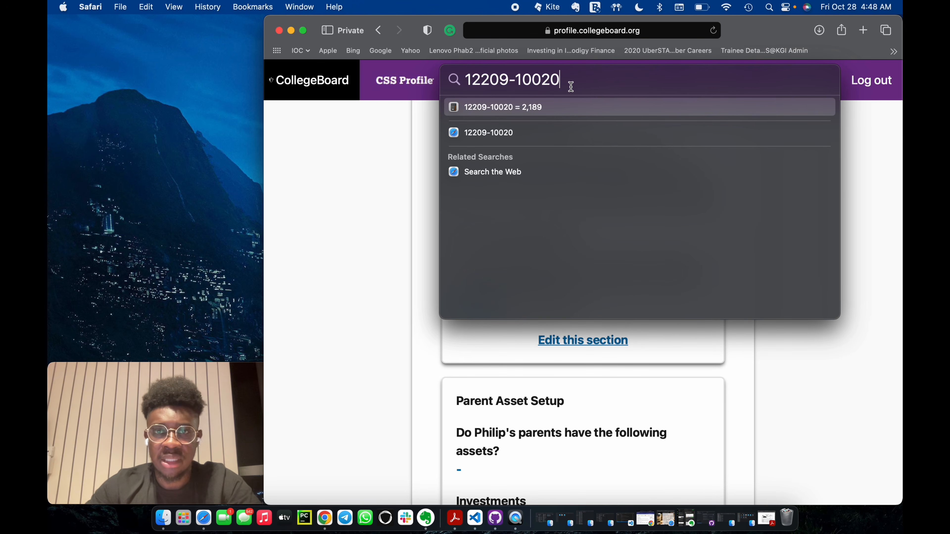
{"action": "key", "text": "BackSpace"}
{"action": "type", "text": "0"}
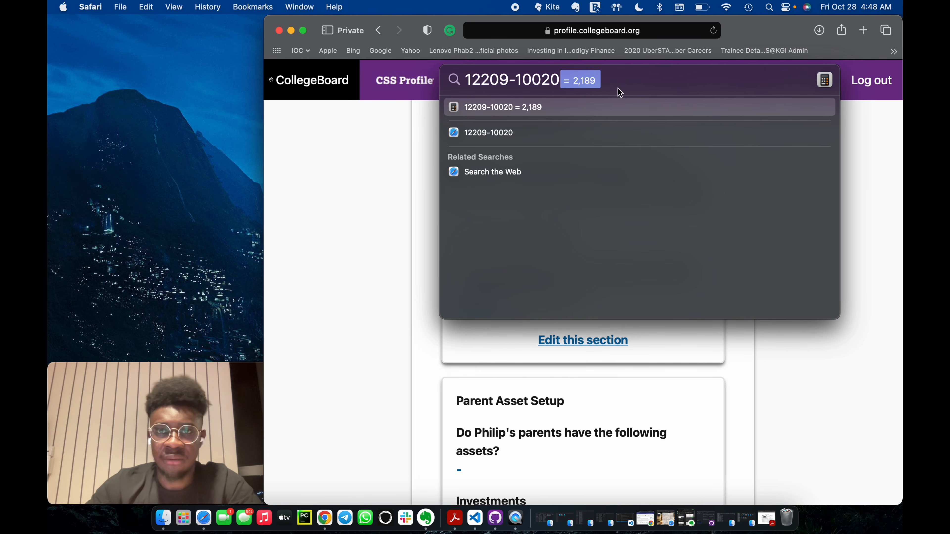
{"action": "scroll", "coordinate": [550, 405], "scroll_direction": "up", "scroll_amount": 3}
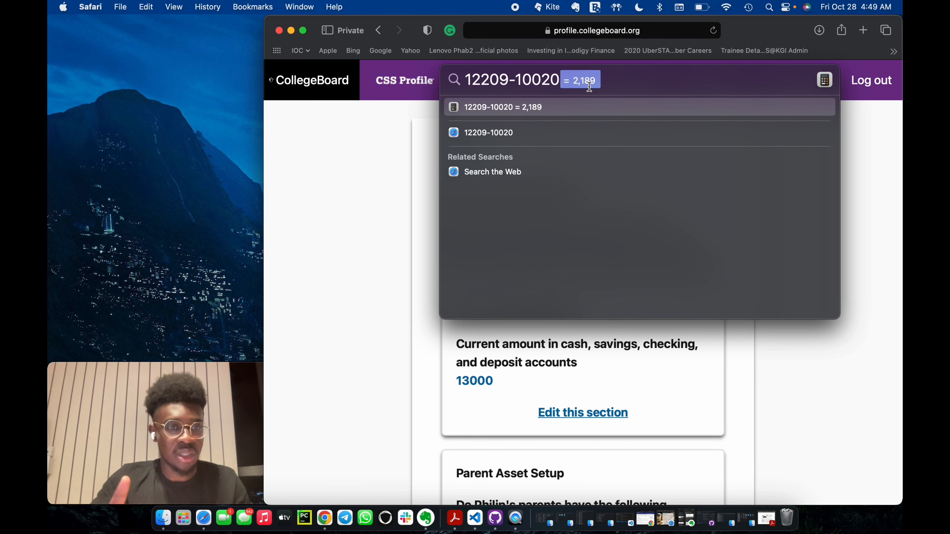
Review the Parent Asset Setup answers and save the Parent Assets Review page.
{"action": "scroll", "coordinate": [526, 404], "scroll_direction": "down", "scroll_amount": 10}
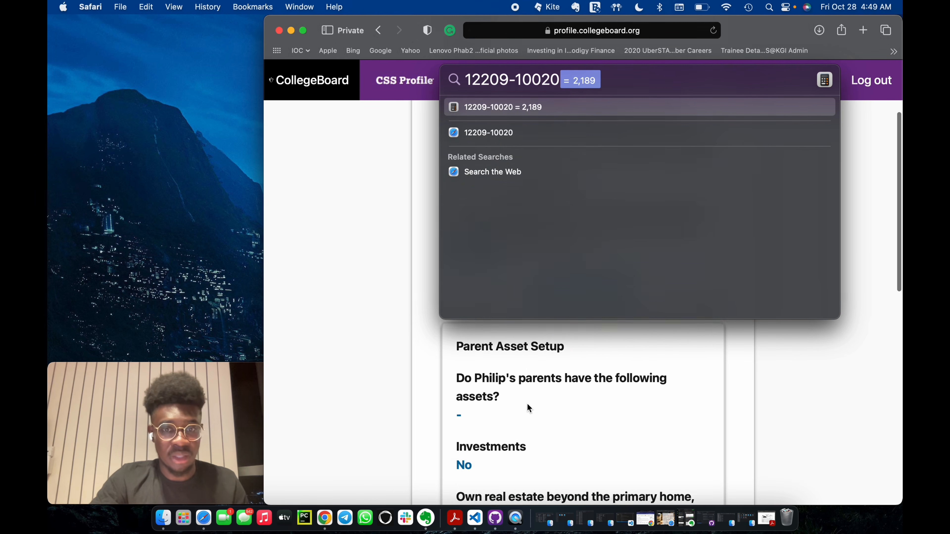
{"action": "scroll", "coordinate": [527, 404], "scroll_direction": "down", "scroll_amount": 10}
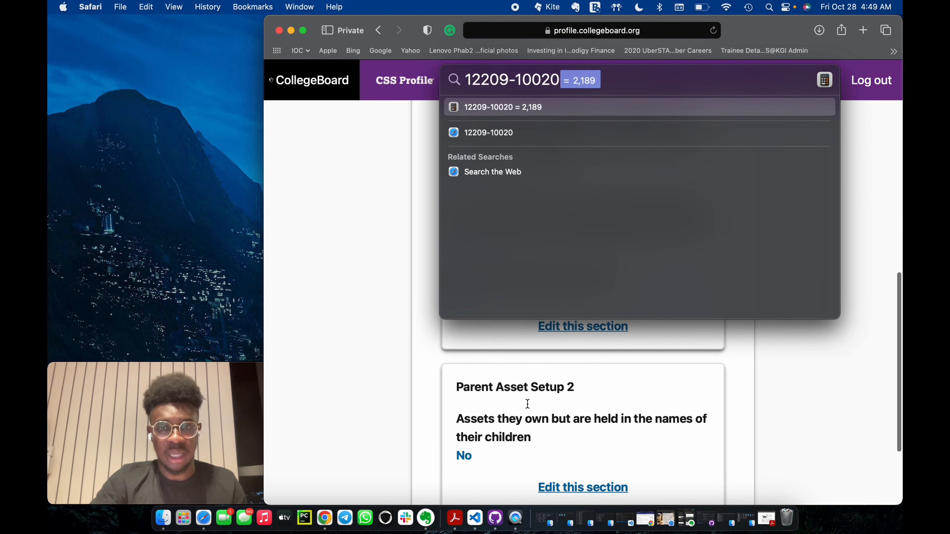
{"action": "left_click", "coordinate": [513, 426]}
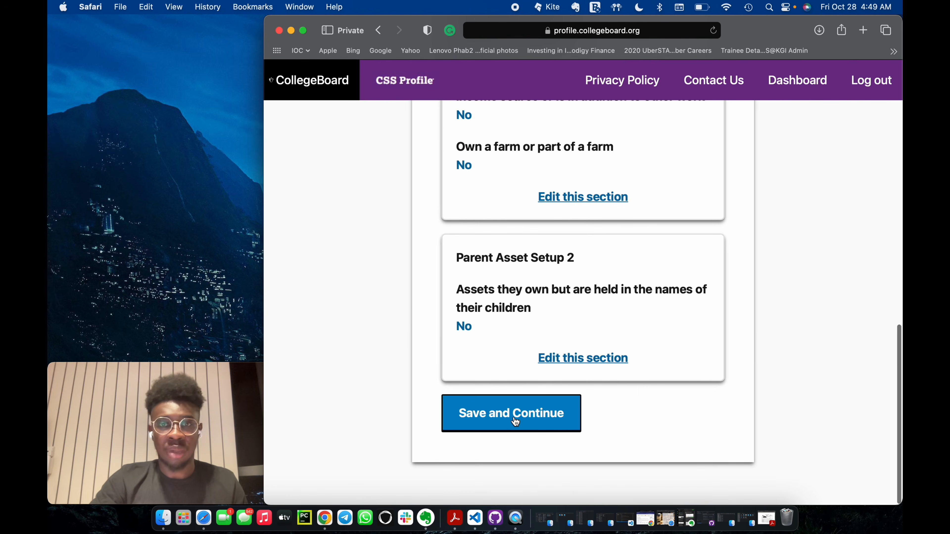
Review the student's tax, income, asset and retirement answers and the special circumstances, and save both review pages.
{"action": "scroll", "coordinate": [531, 426], "scroll_direction": "down", "scroll_amount": 10}
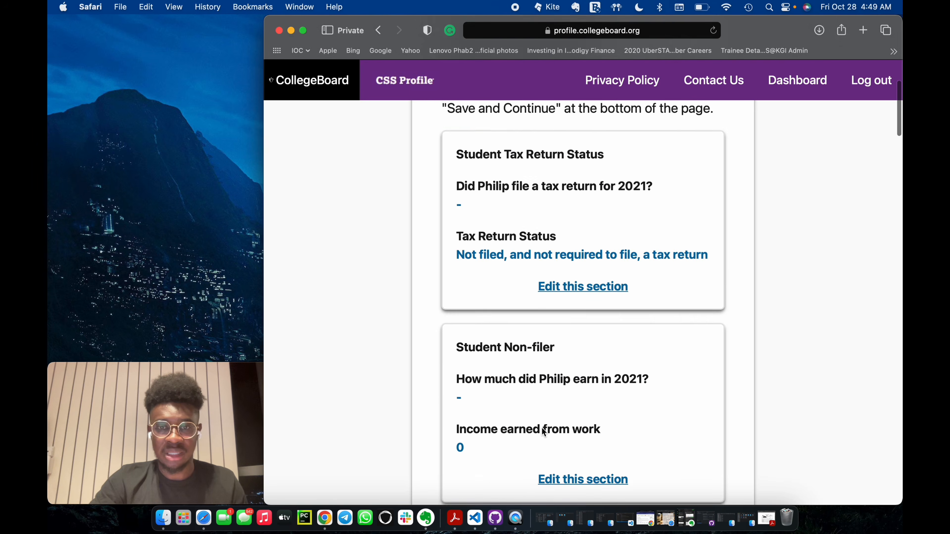
{"action": "scroll", "coordinate": [543, 431], "scroll_direction": "down", "scroll_amount": 10}
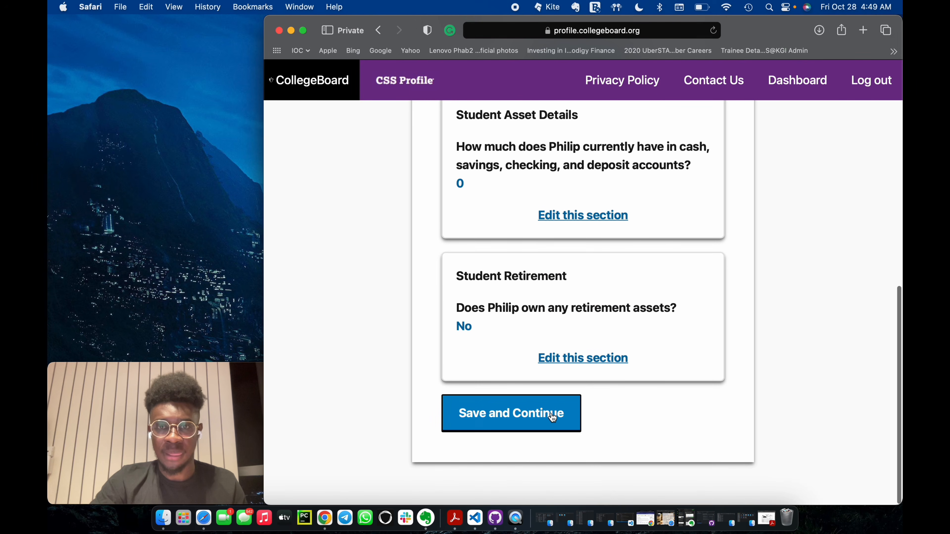
{"action": "left_click", "coordinate": [552, 414]}
{"action": "scroll", "coordinate": [624, 392], "scroll_direction": "down", "scroll_amount": 15}
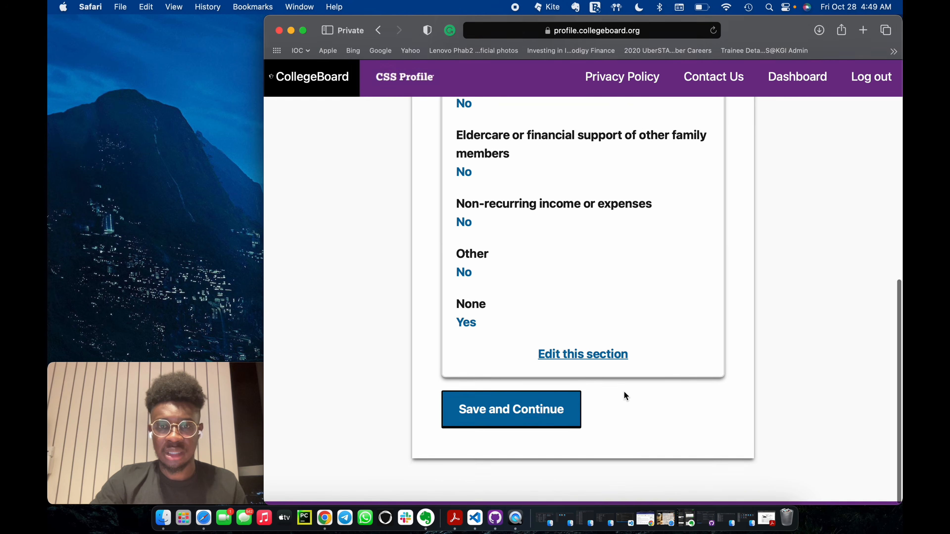
{"action": "left_click", "coordinate": [552, 415]}
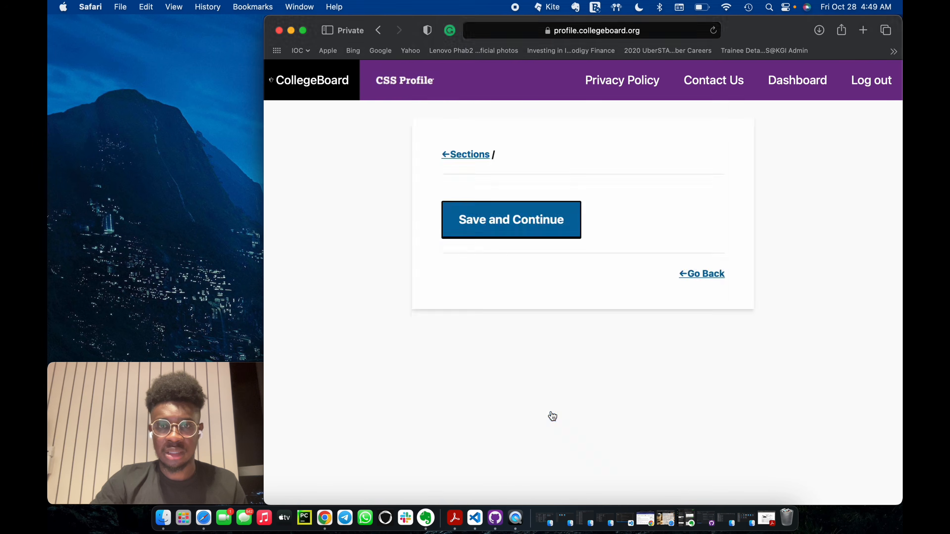
Read the Certification statement and its required agreement.
{"action": "scroll", "coordinate": [569, 358], "scroll_direction": "down", "scroll_amount": 5}
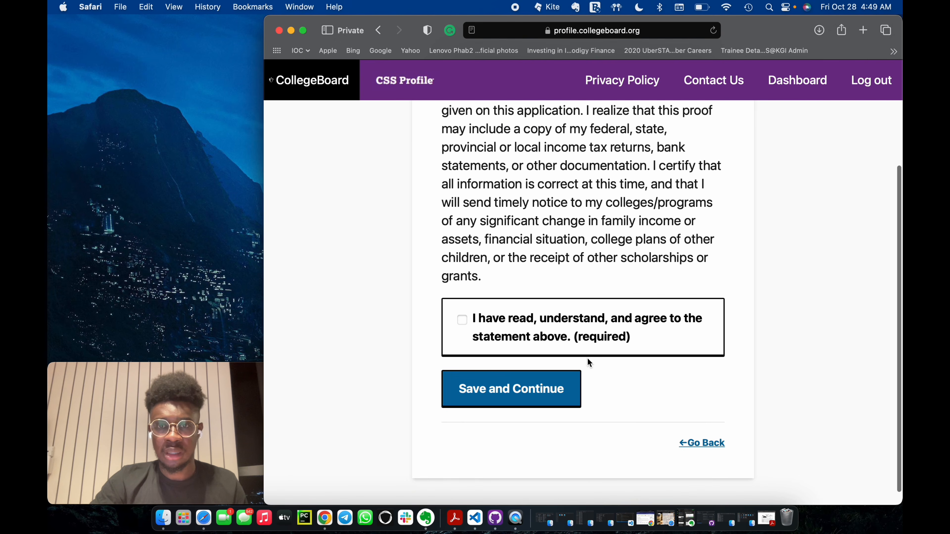
{"action": "scroll", "coordinate": [587, 358], "scroll_direction": "up", "scroll_amount": 4}
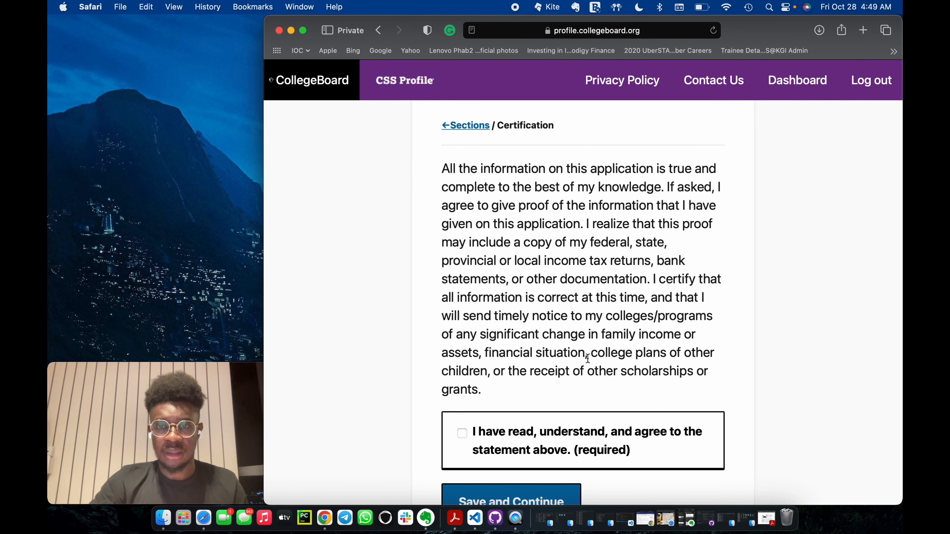
{"action": "scroll", "coordinate": [587, 358], "scroll_direction": "down", "scroll_amount": 3}
{"action": "scroll", "coordinate": [592, 394], "scroll_direction": "up", "scroll_amount": 4}
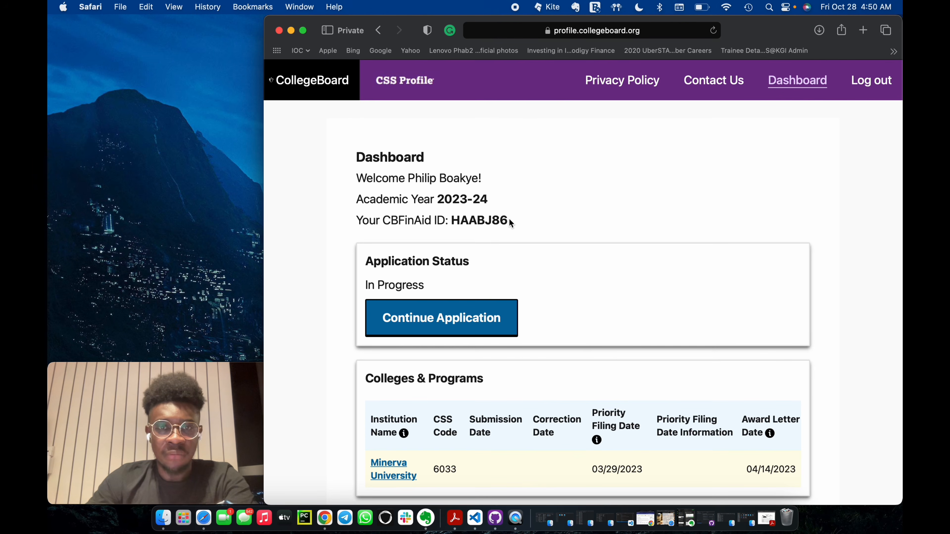
On the dashboard, highlight the CBFinAid ID and examine the application status and the Minerva University entry under Colleges & Programs.
{"action": "left_click_drag", "start_coordinate": [511, 223], "coordinate": [451, 222]}
{"action": "scroll", "coordinate": [541, 252], "scroll_direction": "down", "scroll_amount": 1}
{"action": "scroll", "coordinate": [541, 252], "scroll_direction": "down", "scroll_amount": 1}
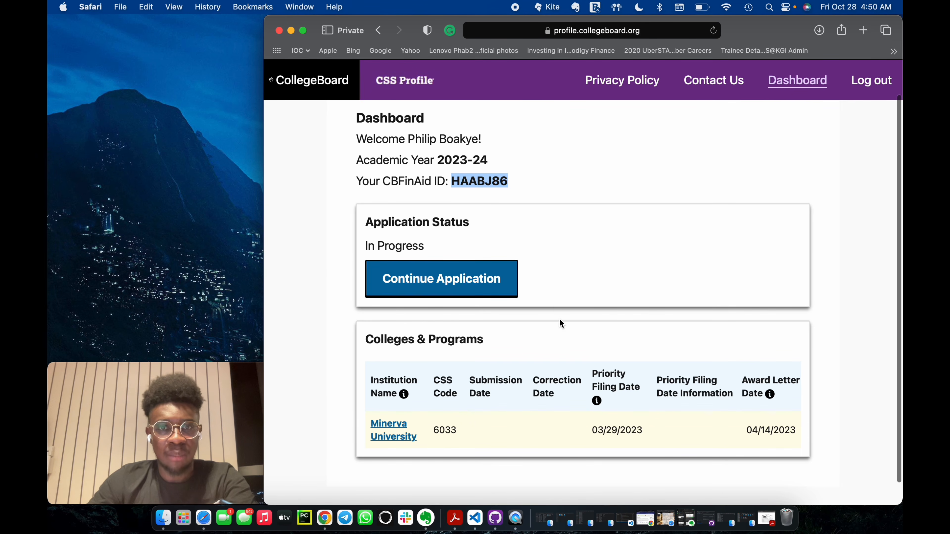
{"action": "scroll", "coordinate": [559, 328], "scroll_direction": "down", "scroll_amount": 2}
{"action": "left_click", "coordinate": [627, 231]}
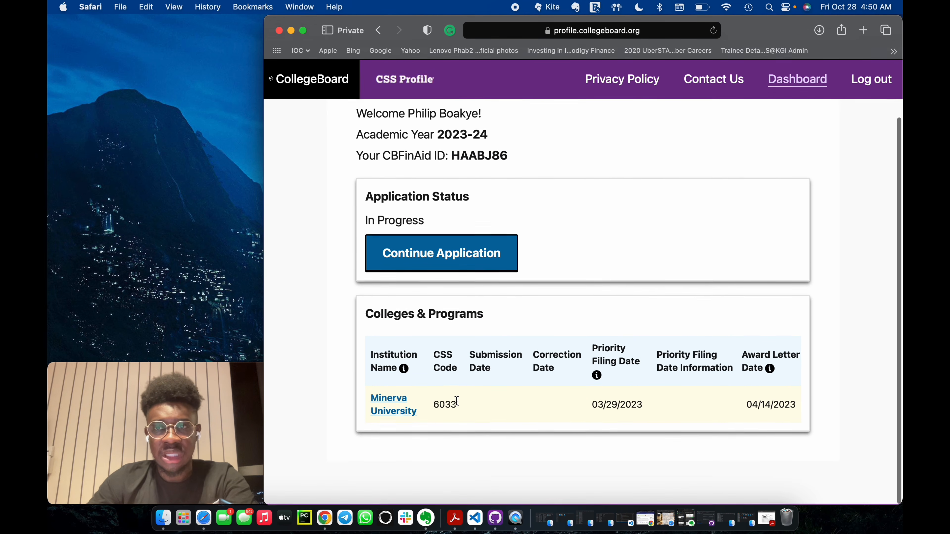
{"action": "scroll", "coordinate": [455, 399], "scroll_direction": "up", "scroll_amount": 2}
{"action": "scroll", "coordinate": [455, 398], "scroll_direction": "down", "scroll_amount": 2}
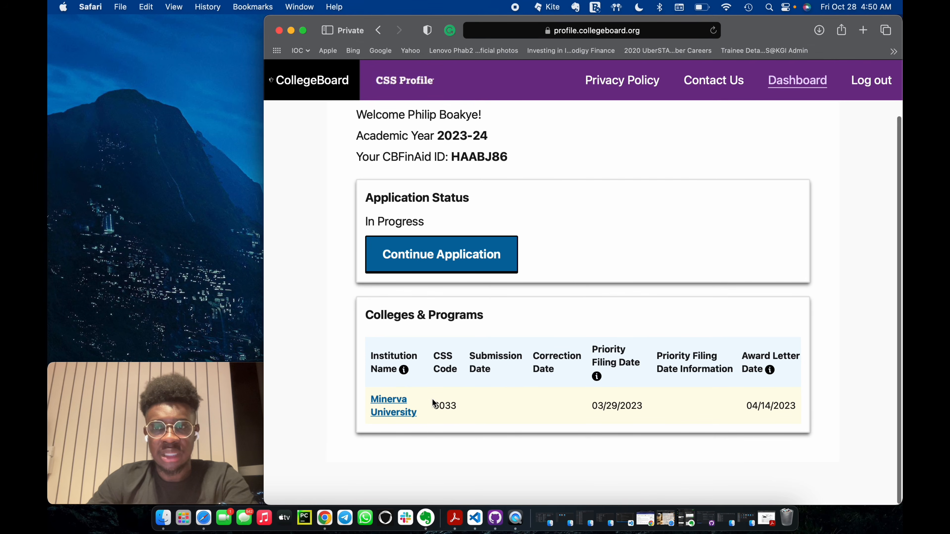
{"action": "left_click", "coordinate": [485, 268]}
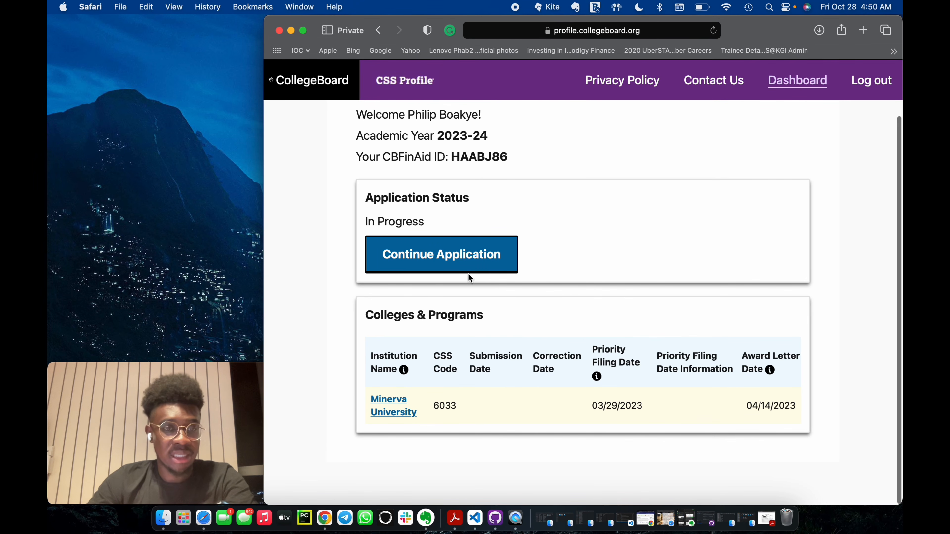